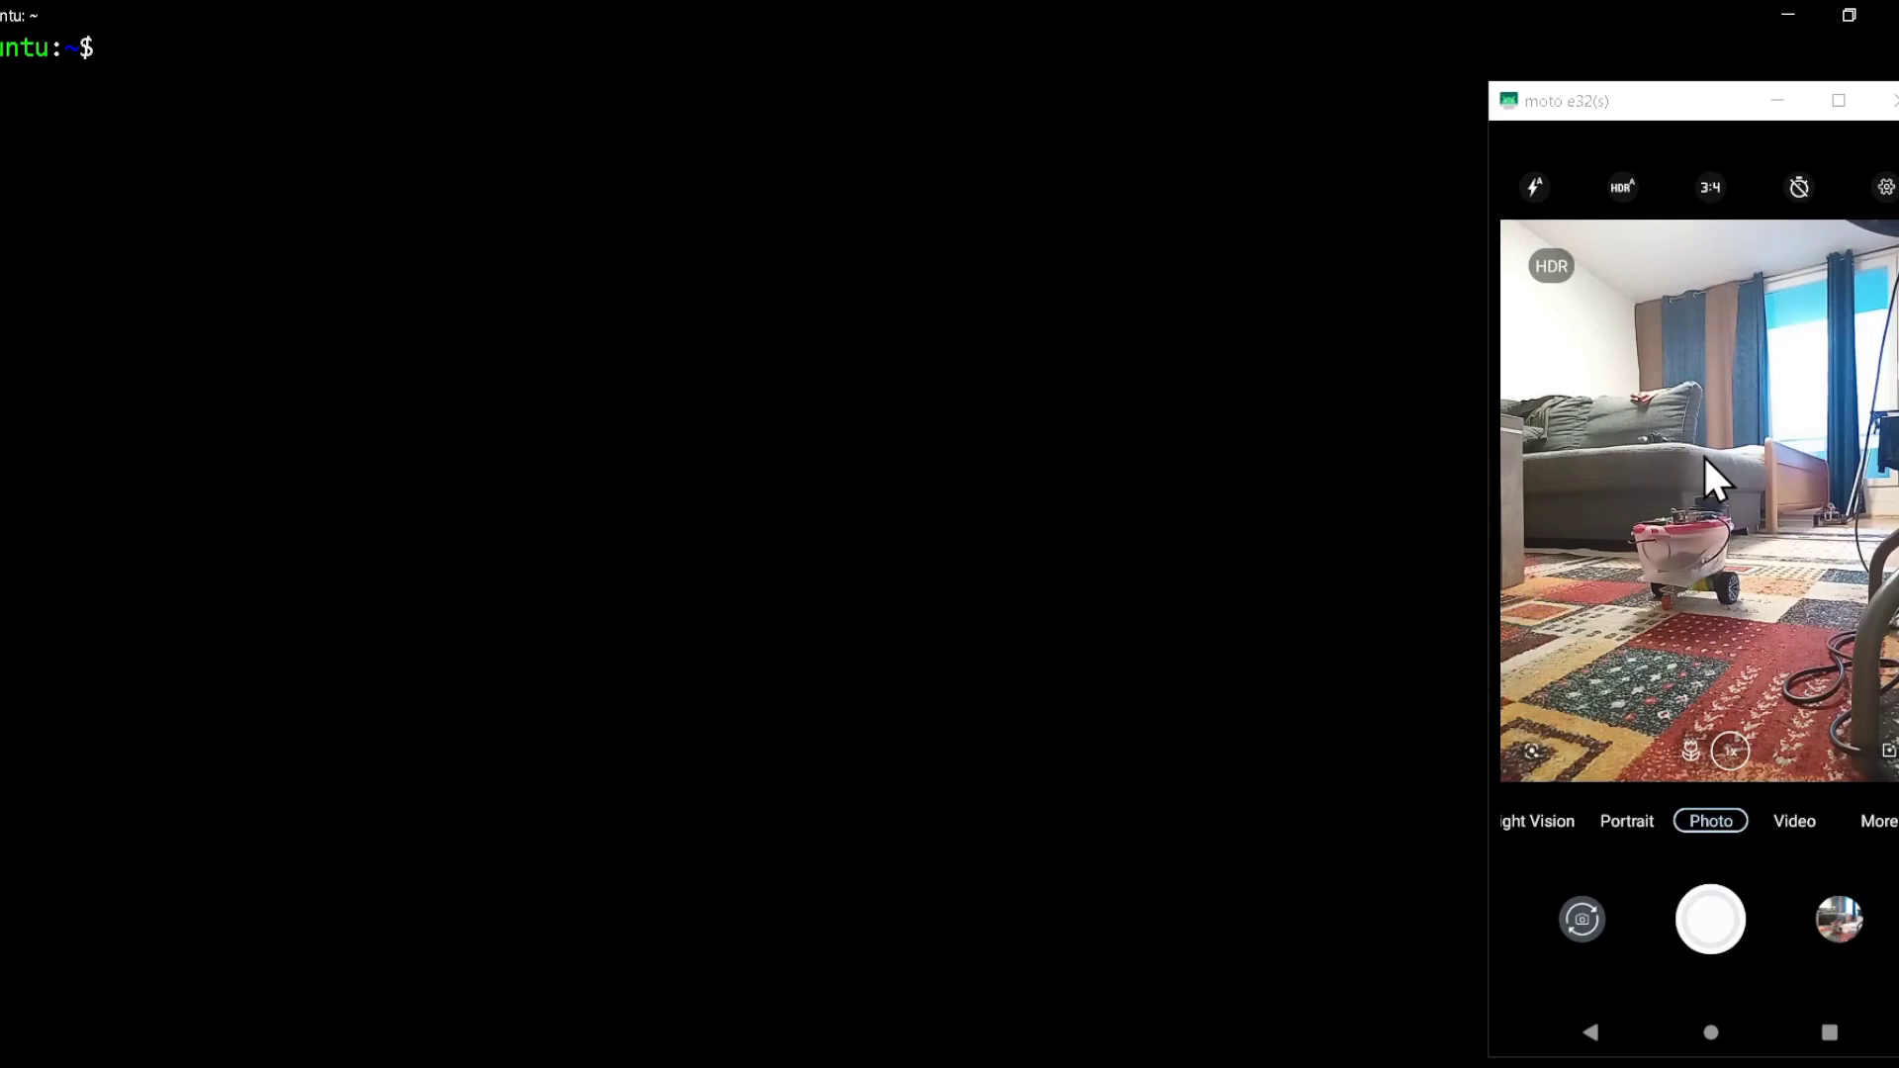
# Zoom the phone camera in to 2.4x and focus it on the robot.
pyautogui.moveTo(1727, 752); pyautogui.dragTo(1644, 756)
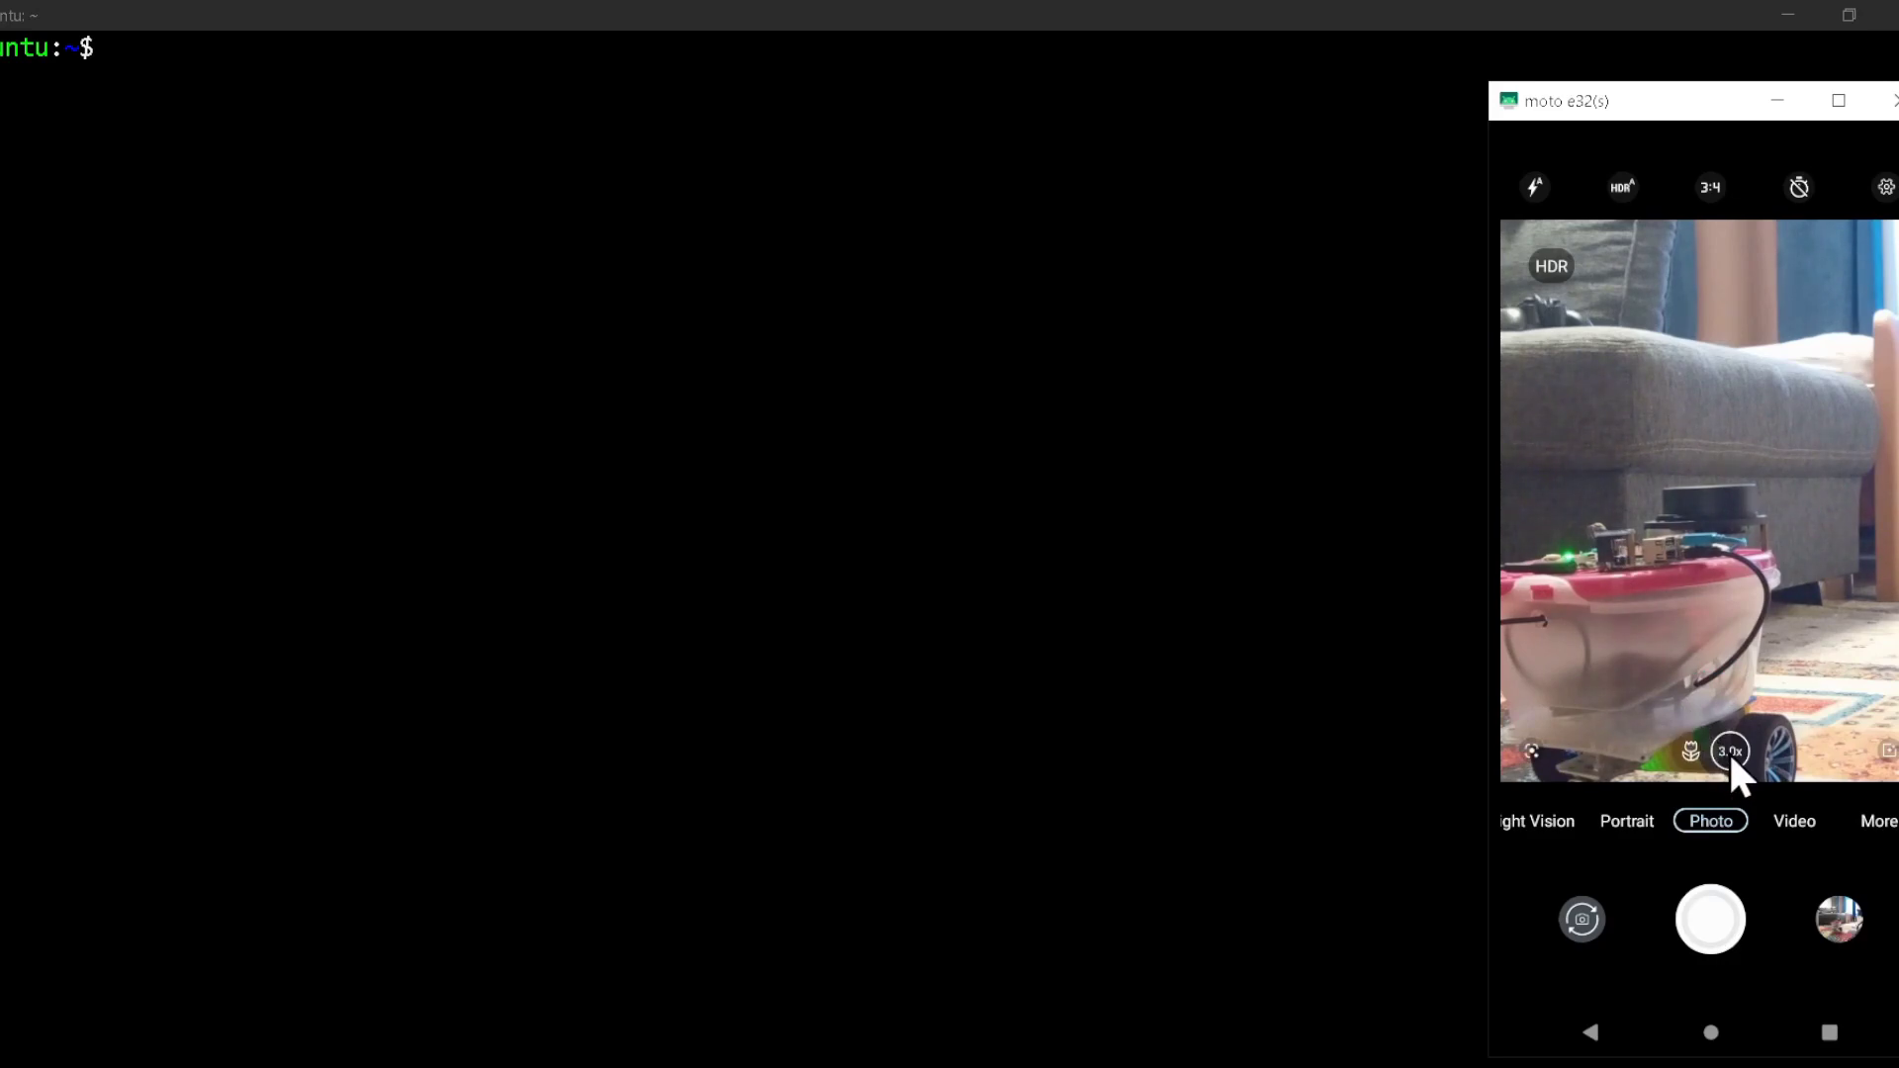
pyautogui.moveTo(1729, 750); pyautogui.dragTo(1832, 755)
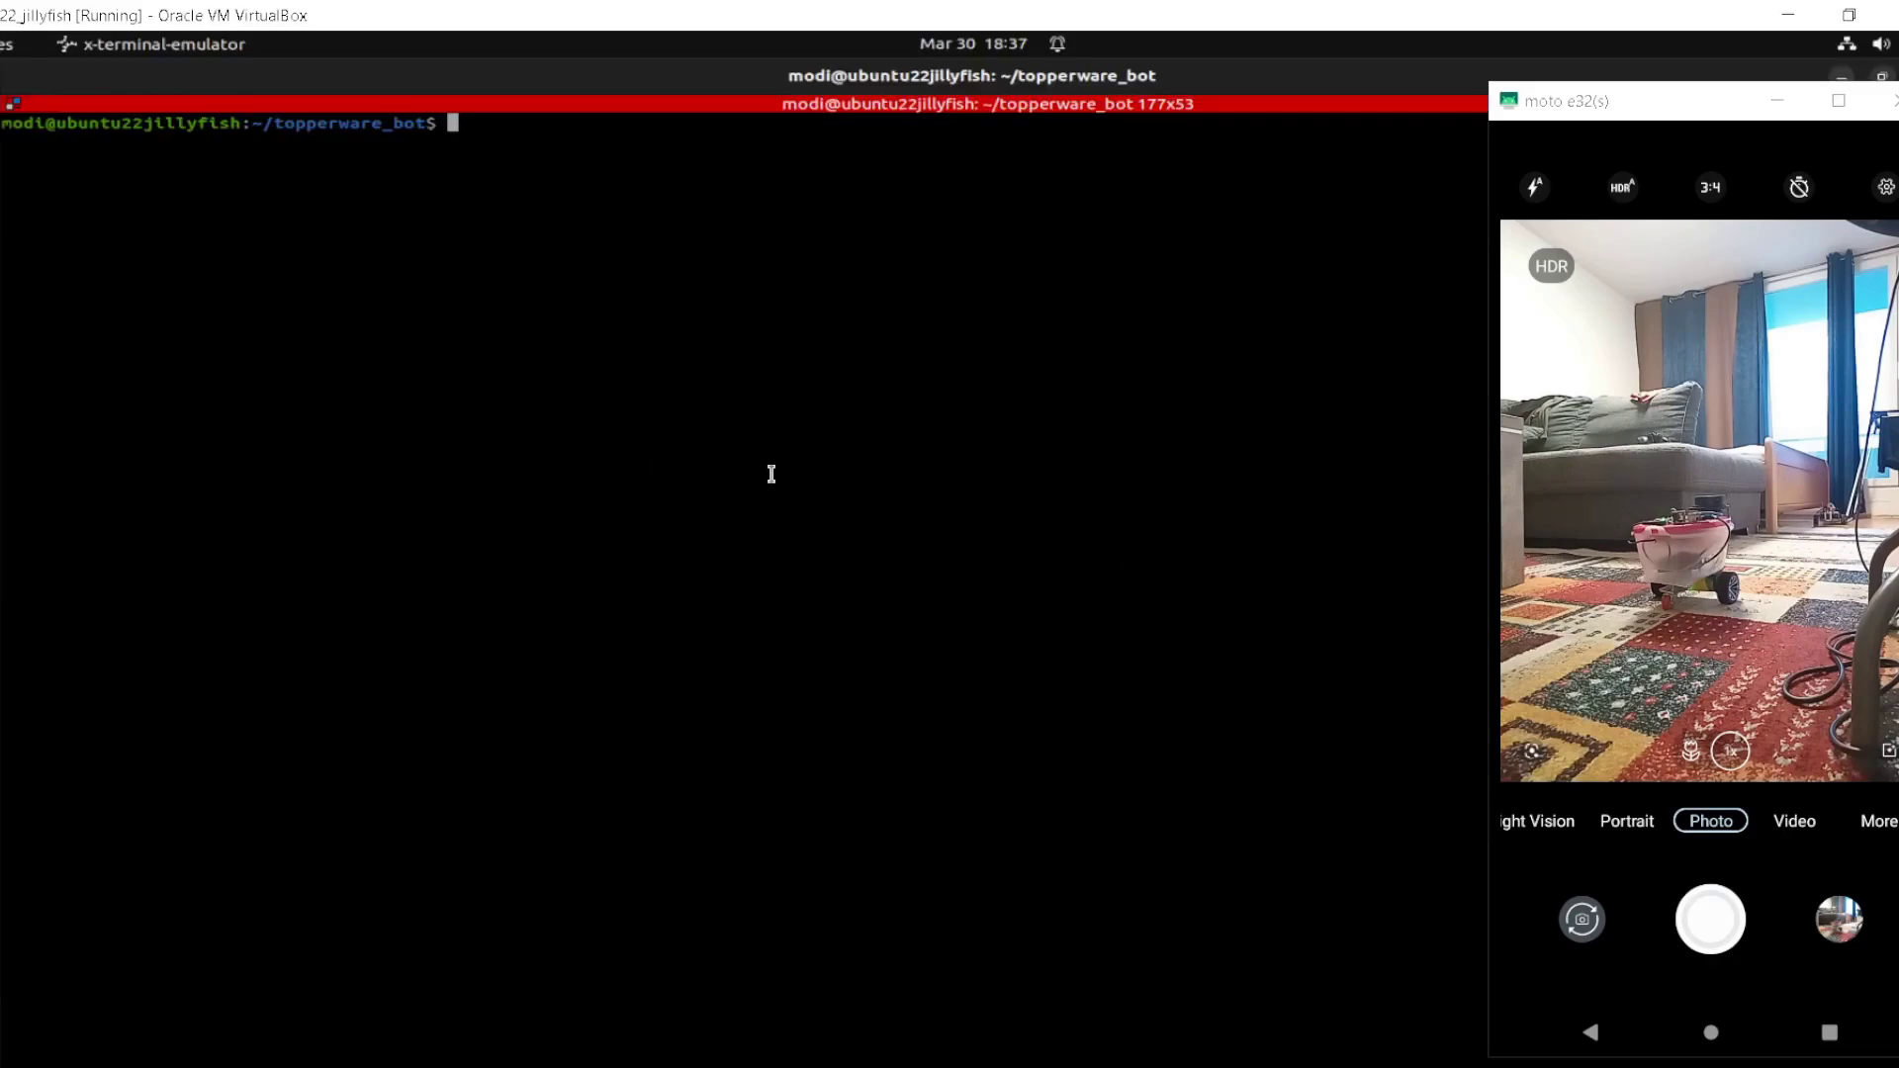
pyautogui.click(1703, 513)
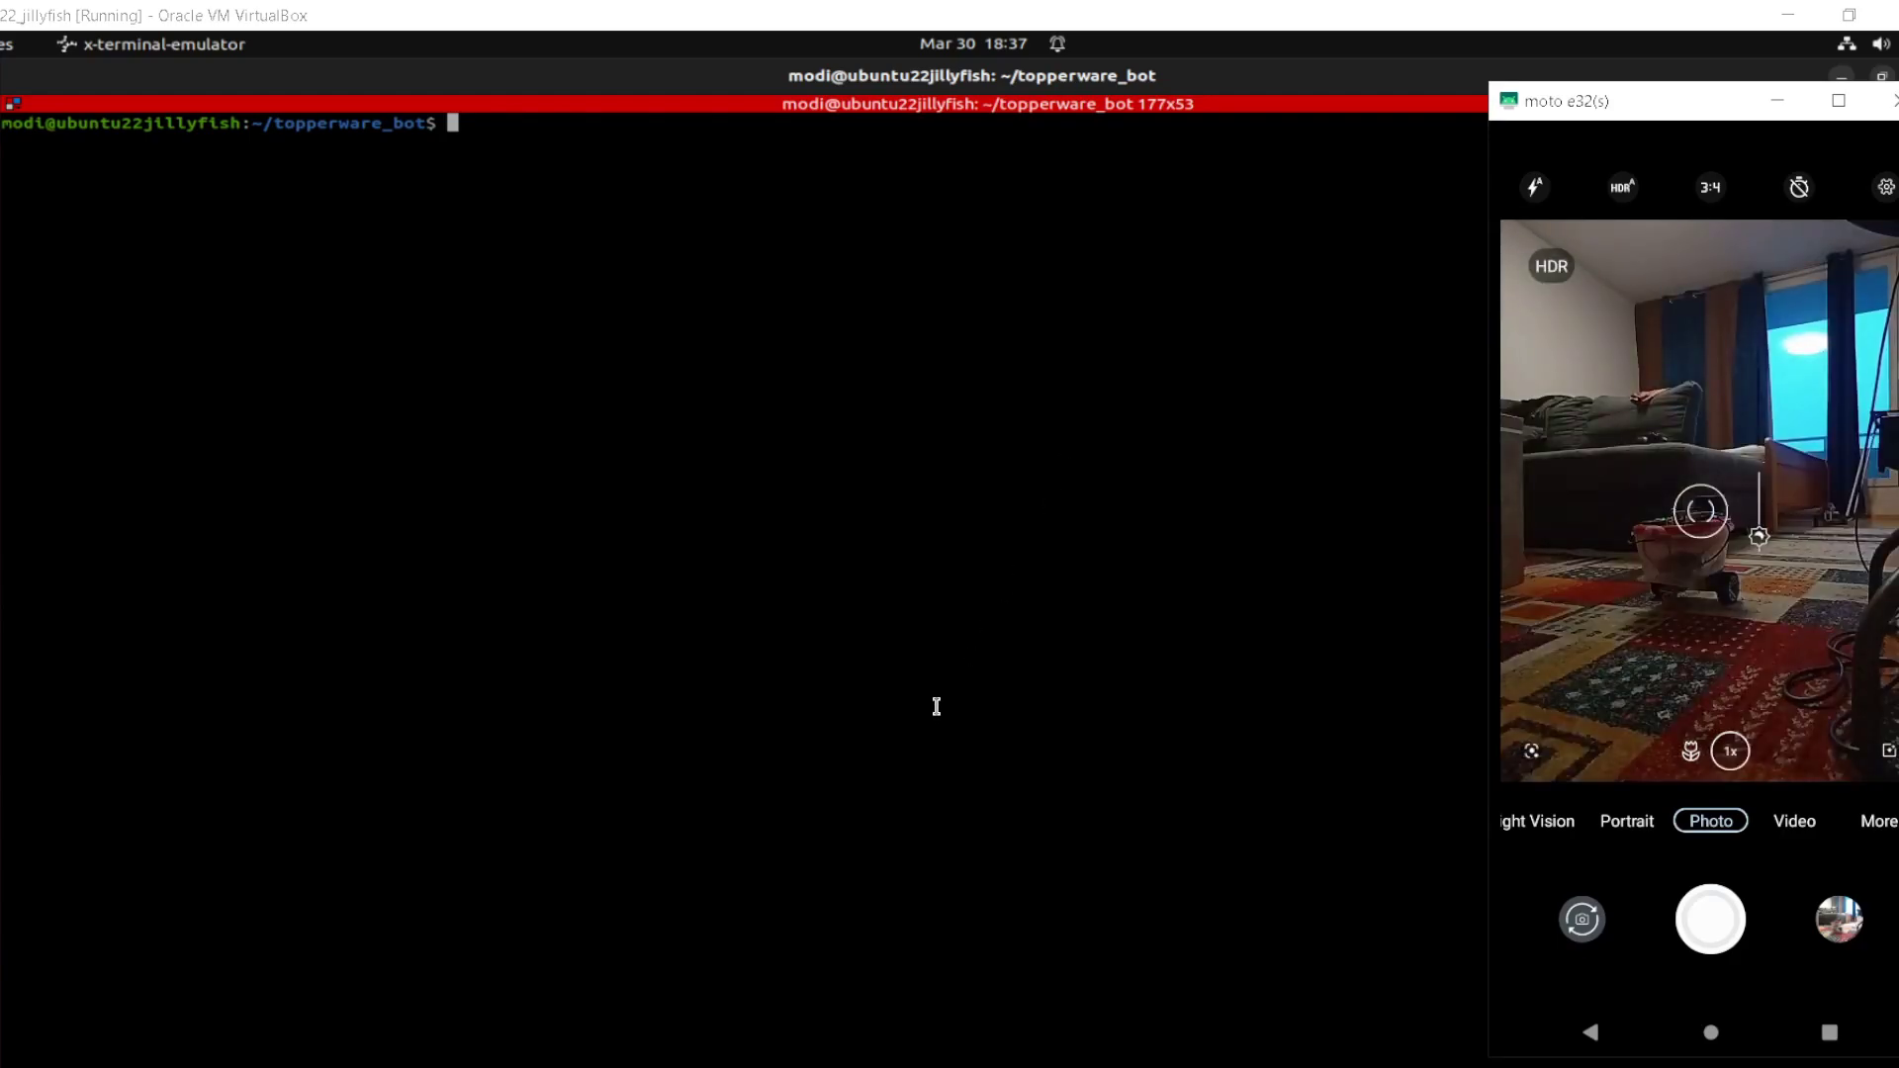
# Start tmux in the Pi's terminal and split it into left and right panes.
pyautogui.moveTo(722, 1064)
pyautogui.click(781, 1001)
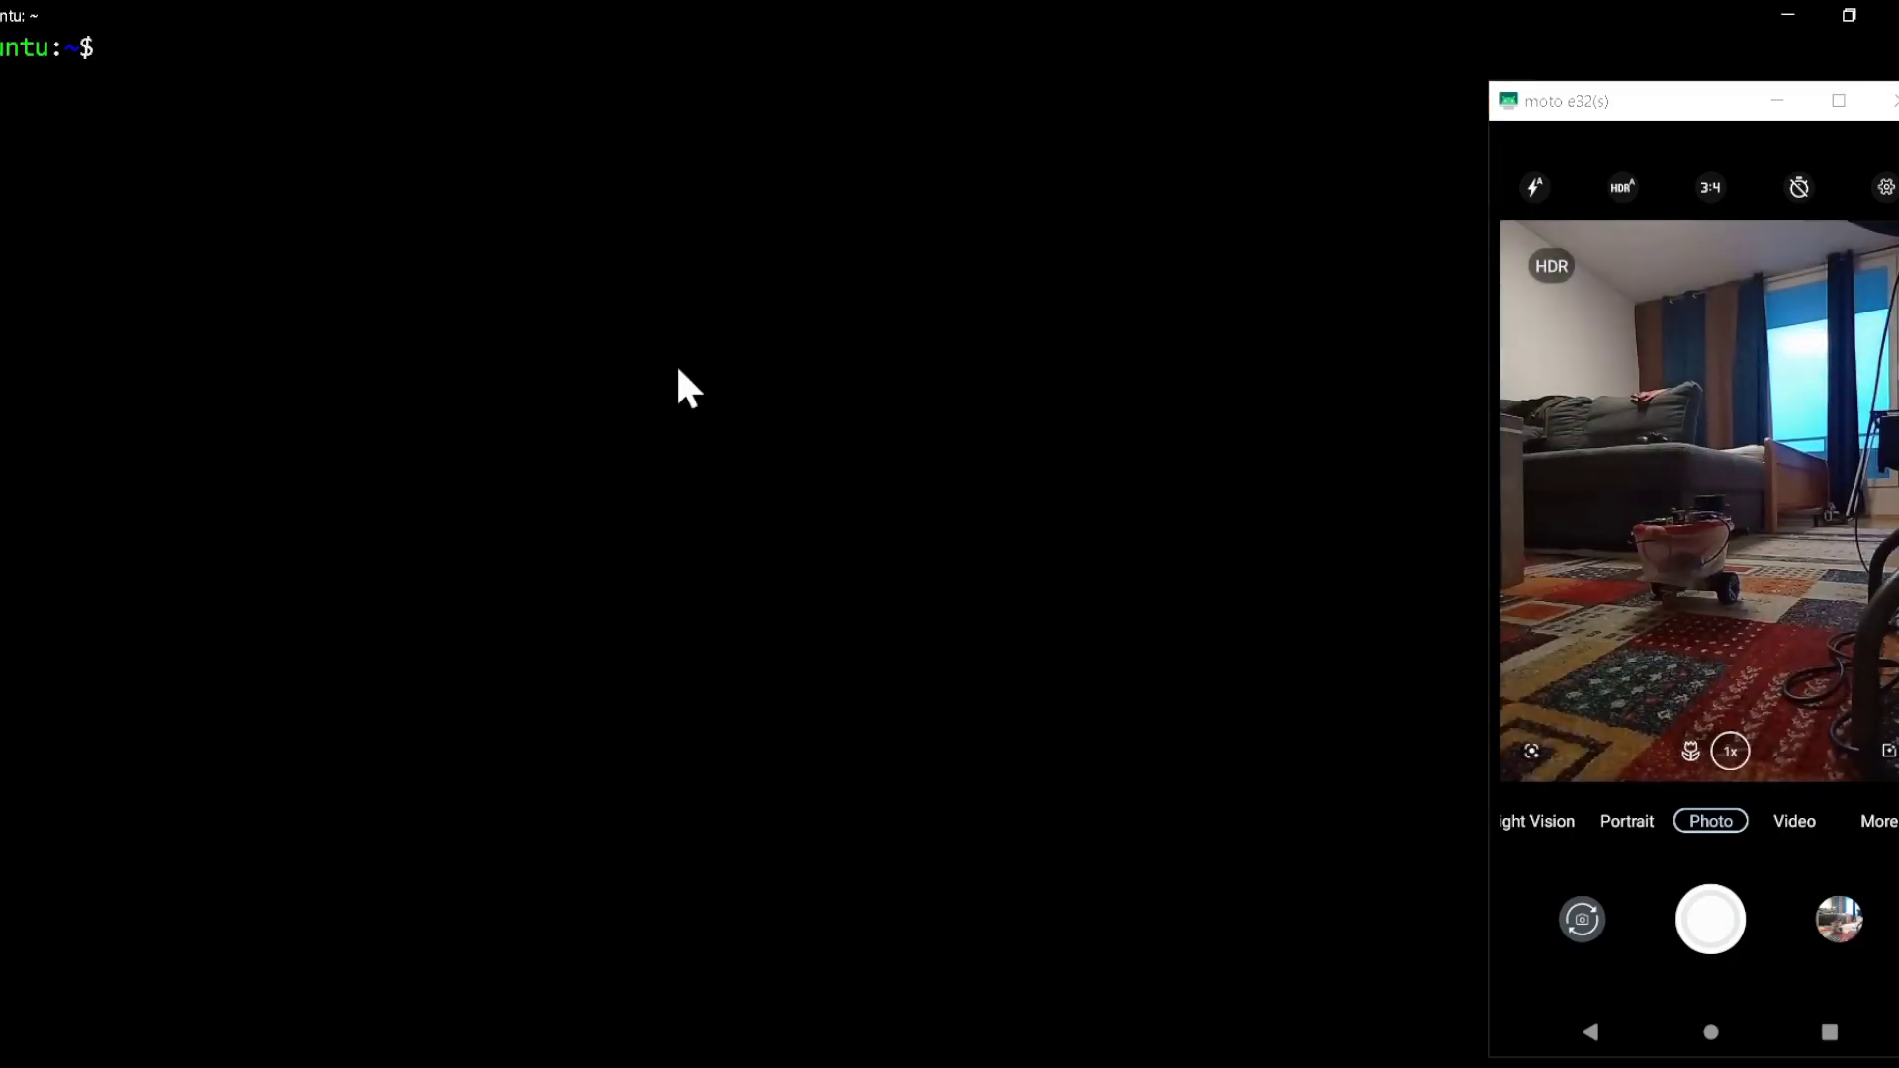
pyautogui.press('Return')
pyautogui.press('Return')
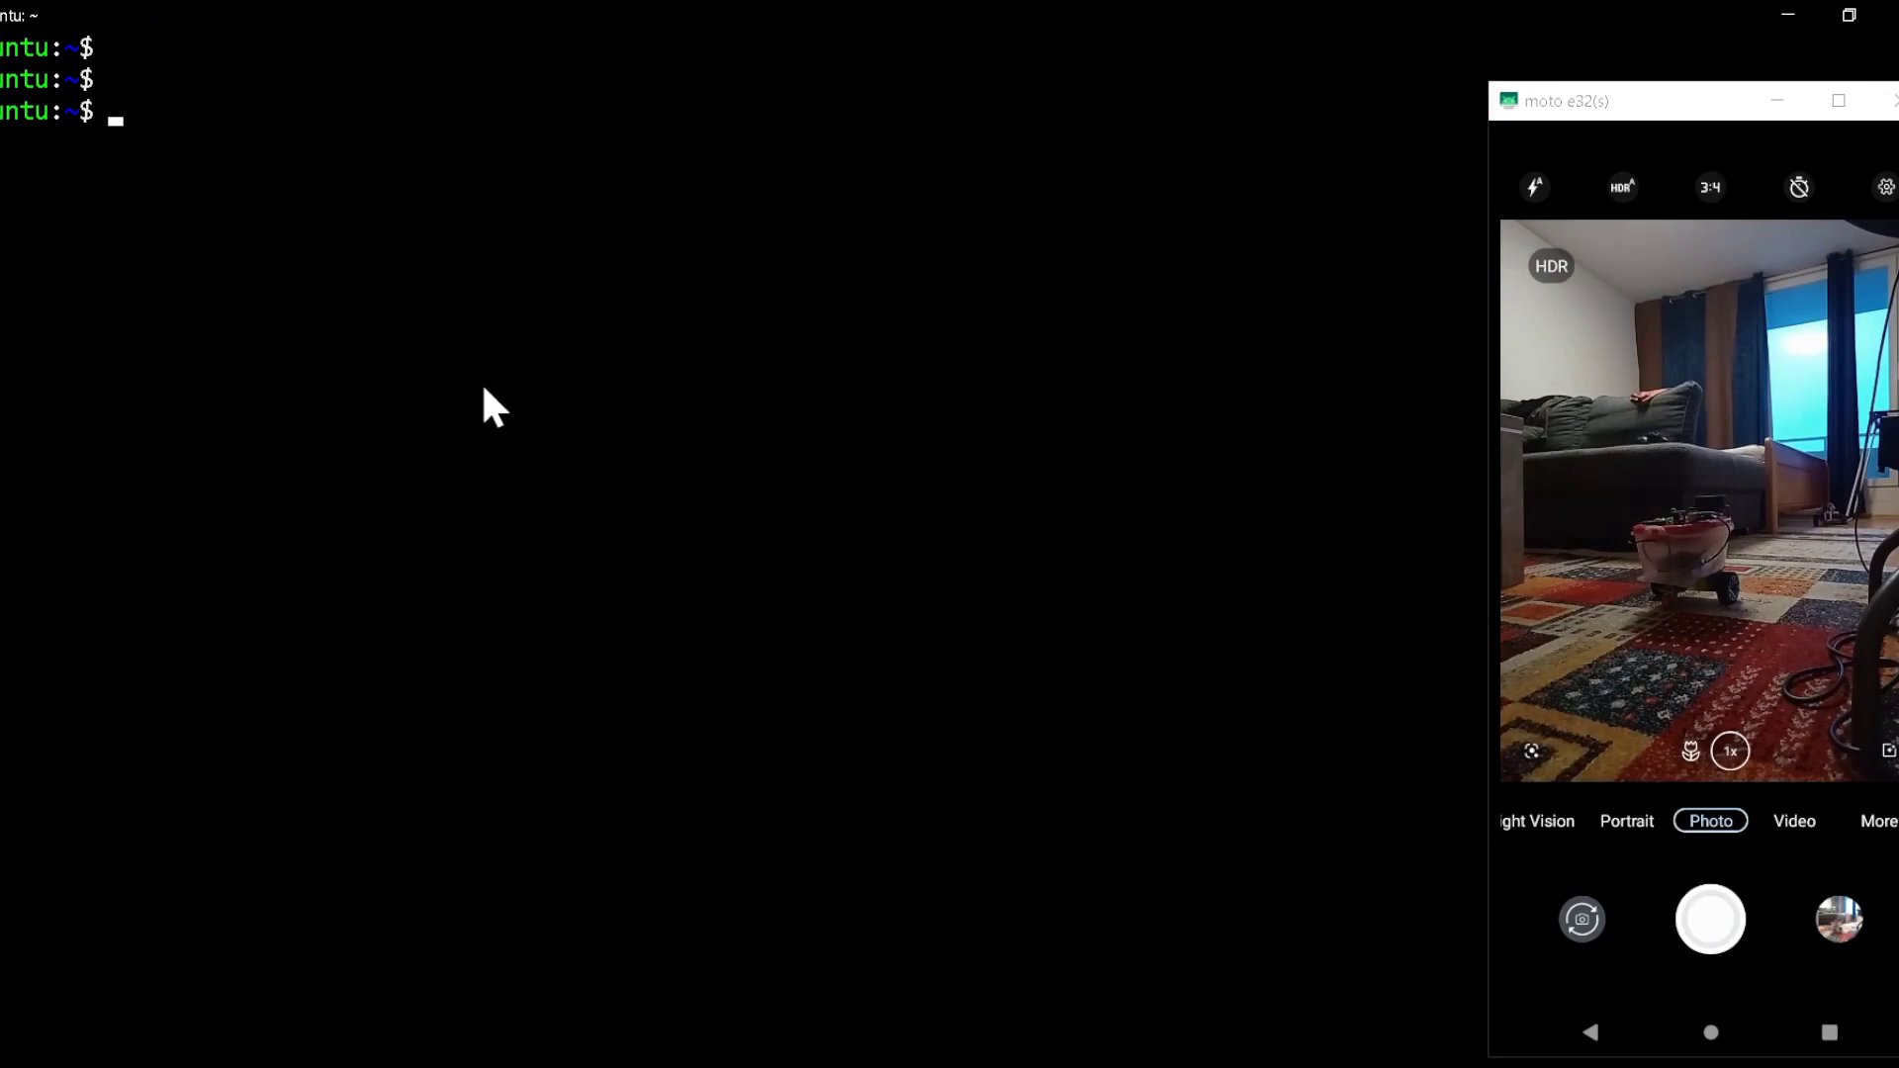
pyautogui.write('tmux')
pyautogui.press('Return')
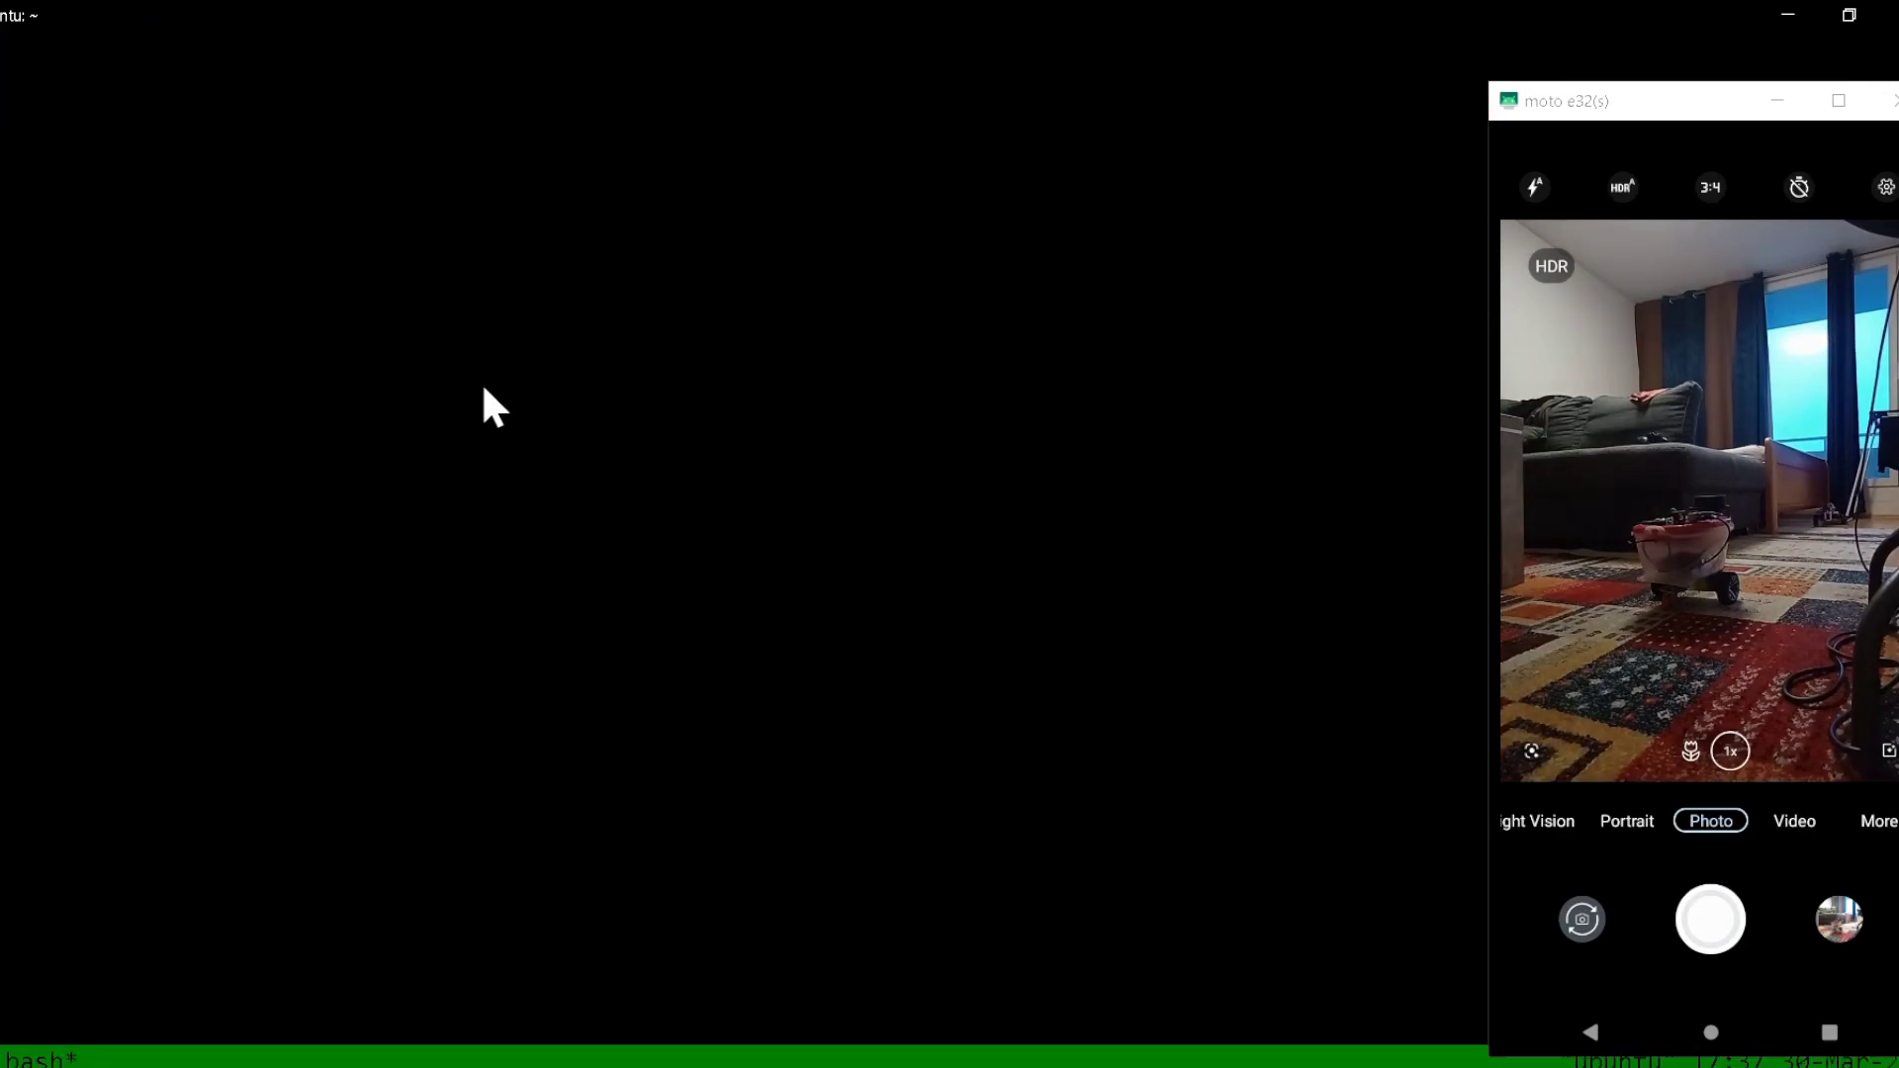
pyautogui.hotkey('ctrl', 'b')
pyautogui.press('%')
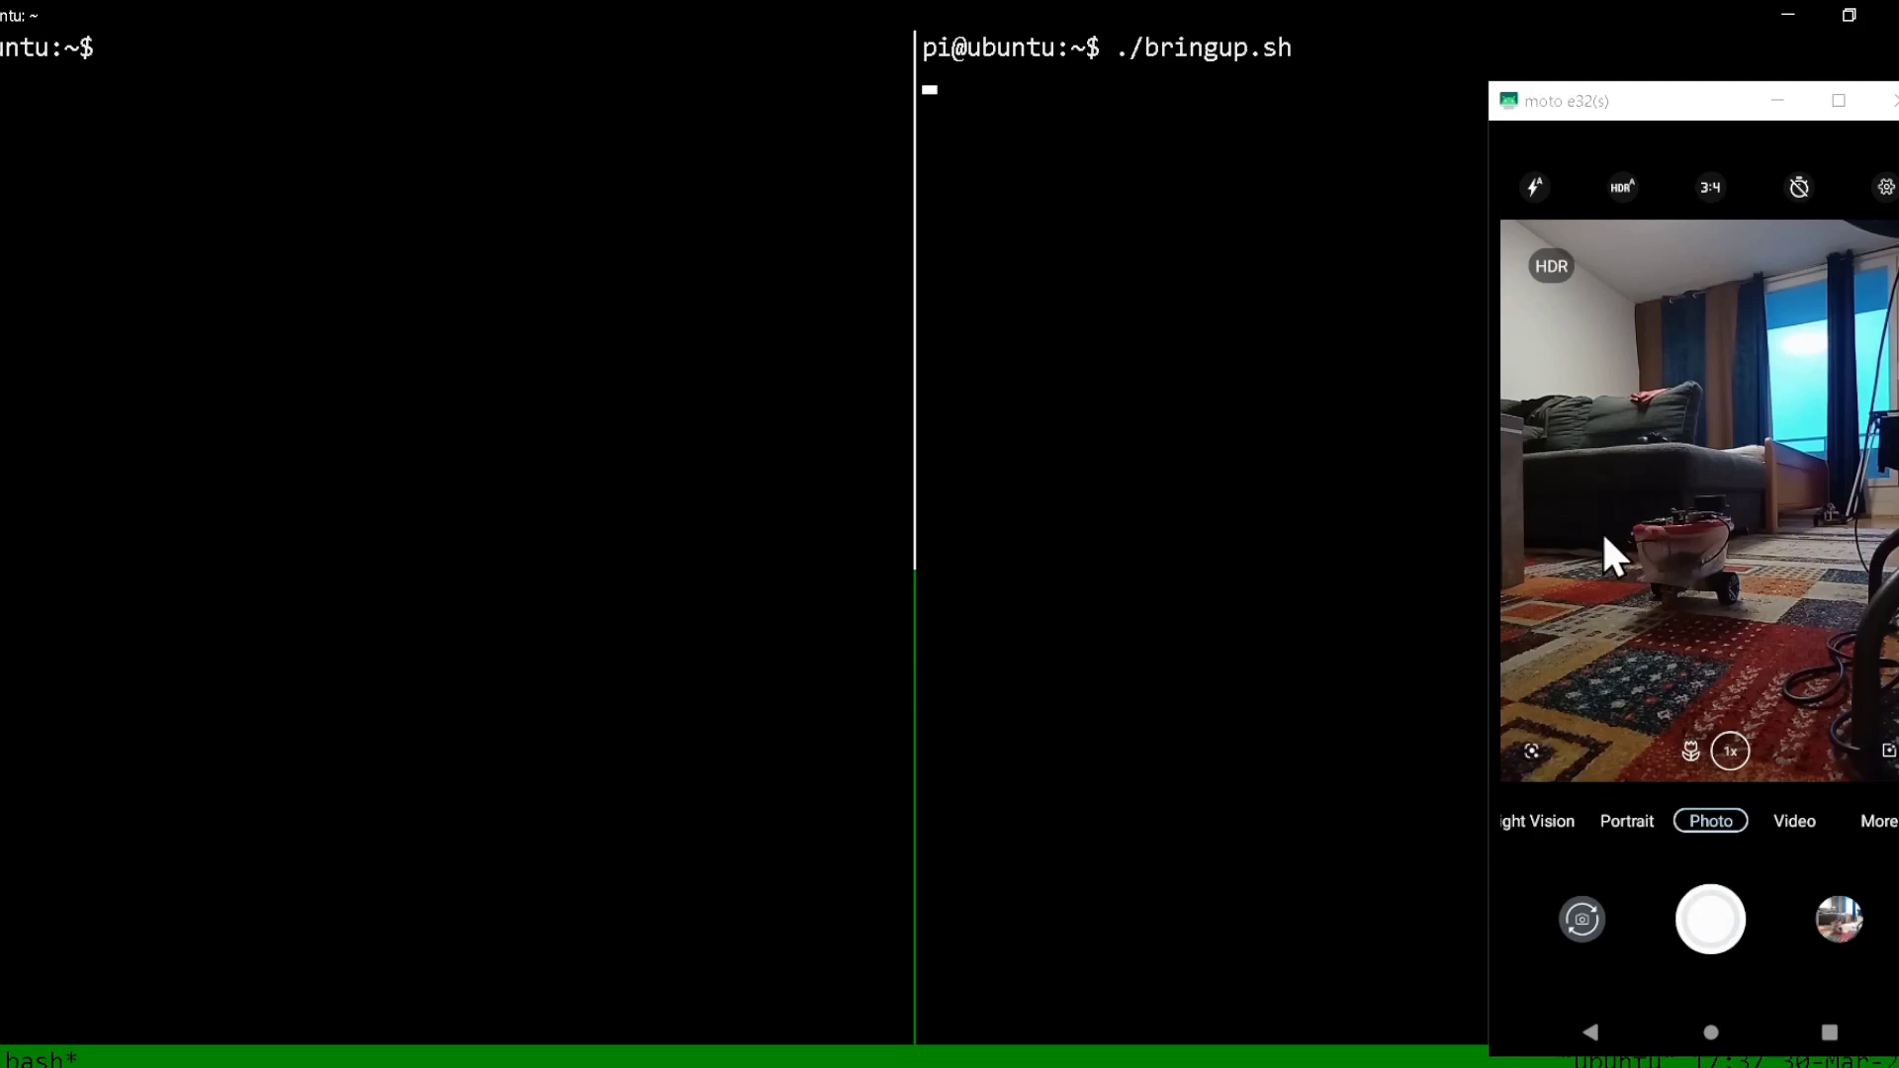
pyautogui.click(1698, 586)
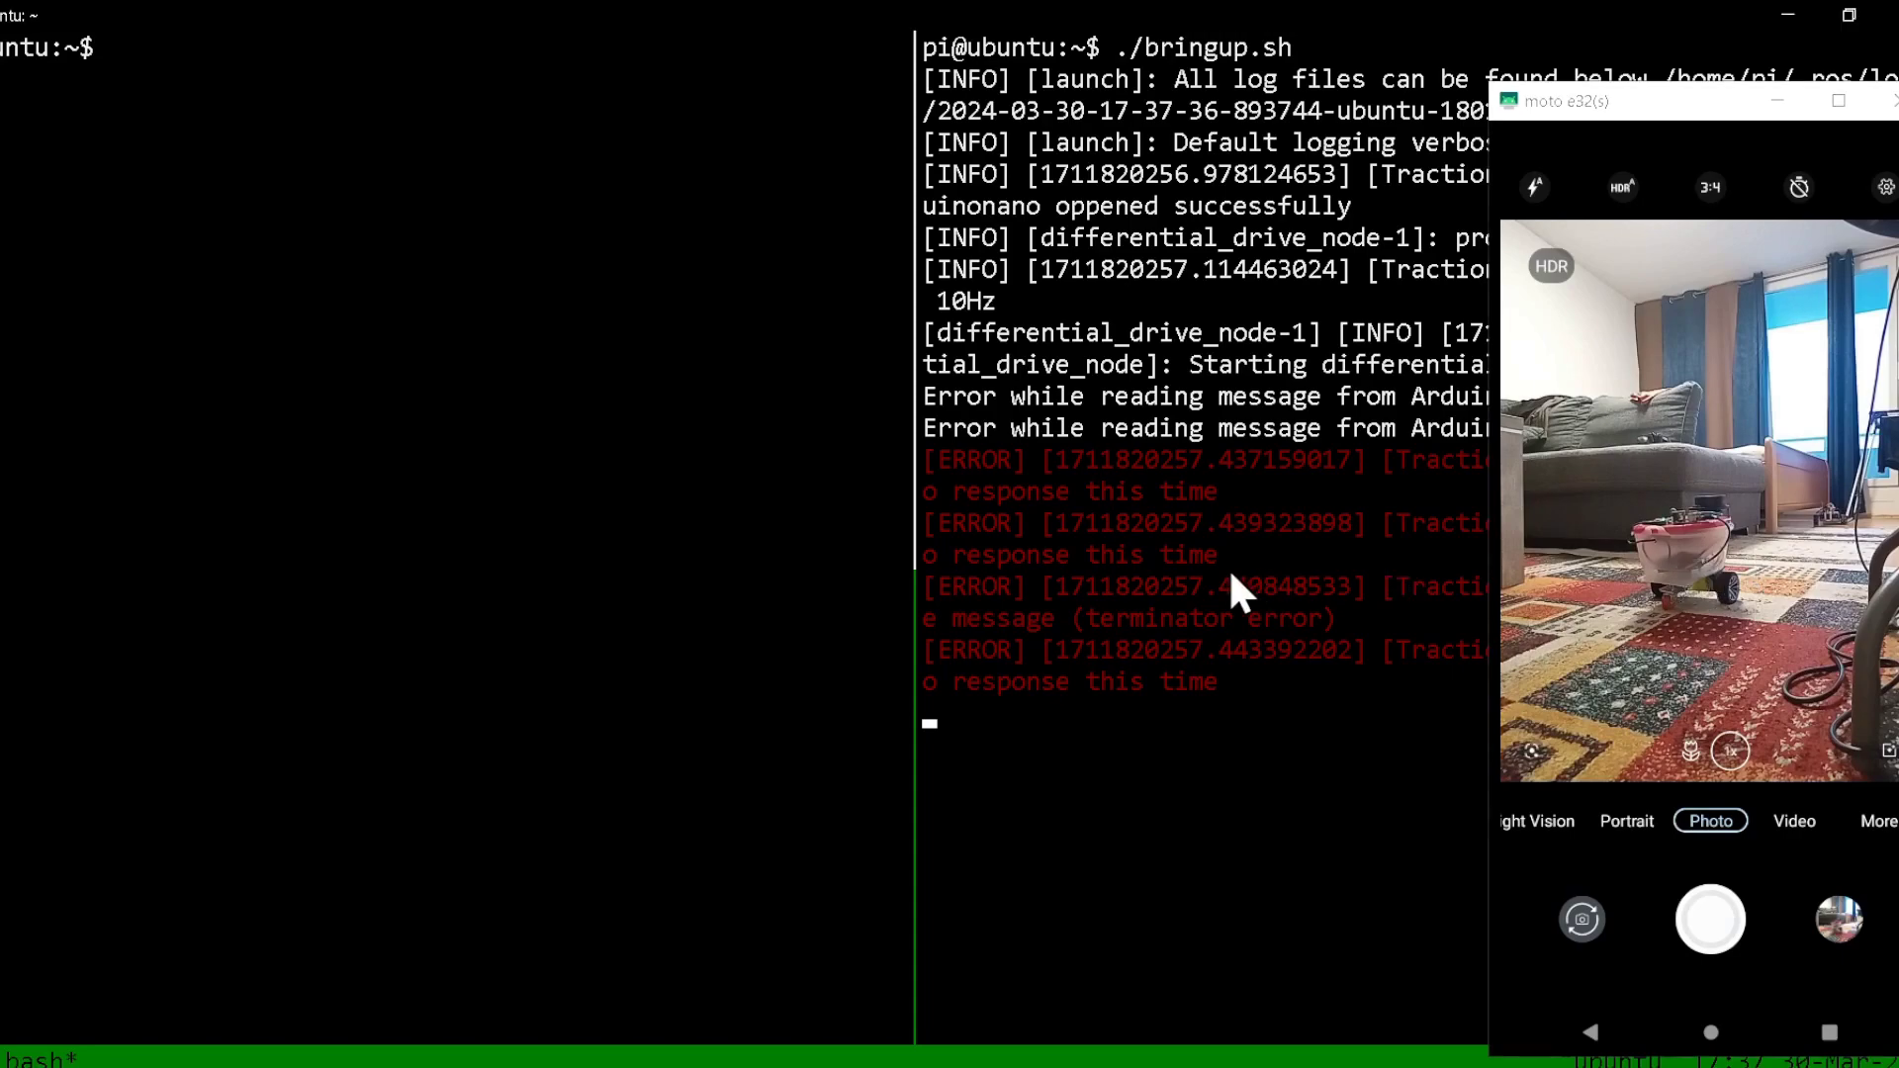
# In the left tmux pane, cd into older_colcon_ws and source install/setup.bash.
pyautogui.hotkey('ctrl', 'b')
pyautogui.press('Left')
pyautogui.write('source i')
pyautogui.press('BackSpace')
pyautogui.press('BackSpace')
pyautogui.press('BackSpace')
pyautogui.press('BackSpace')
pyautogui.press('BackSpace')
pyautogui.press('BackSpace')
pyautogui.press('BackSpace')
pyautogui.press('BackSpace')
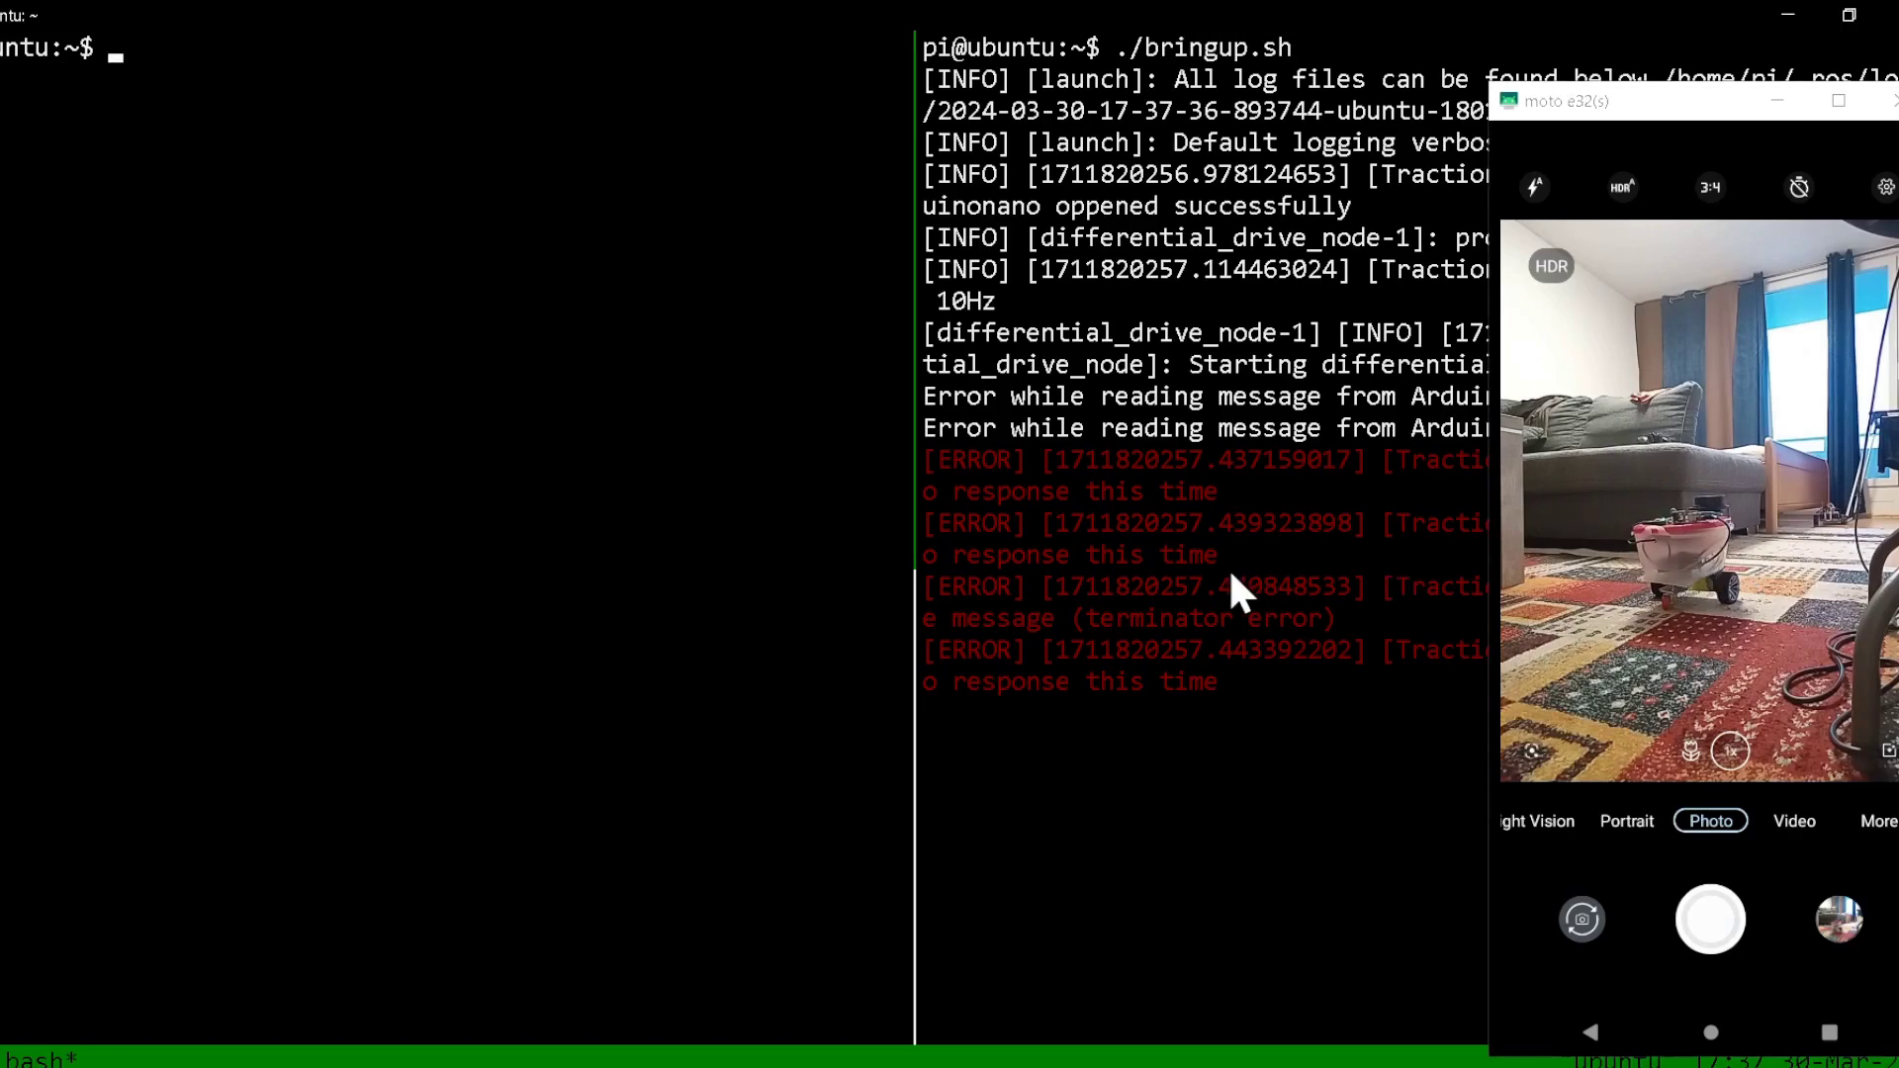
pyautogui.write('cd c')
pyautogui.press('BackSpace')
pyautogui.write('ol')
pyautogui.press('Tab')
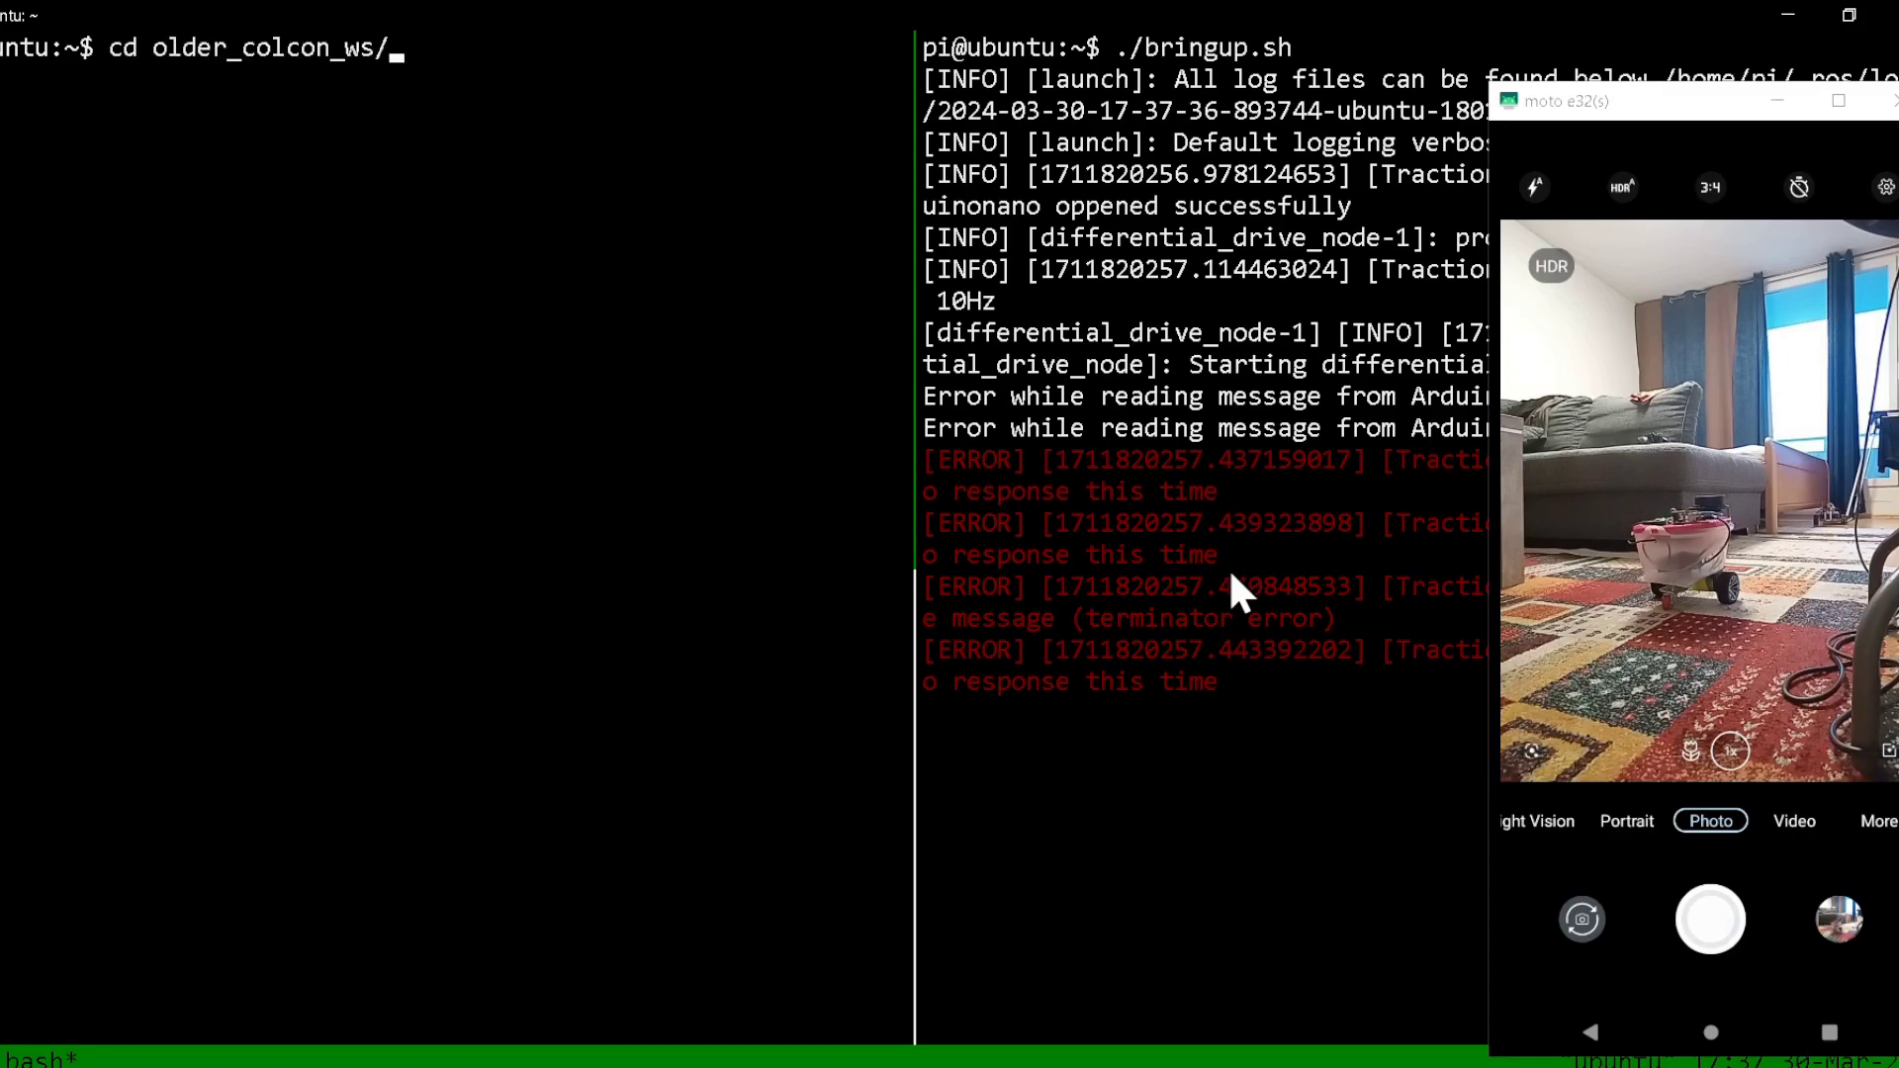
pyautogui.press('Return')
pyautogui.write('source in')
pyautogui.press('Tab')
pyautogui.write('setup.bash')
pyautogui.press('Return')
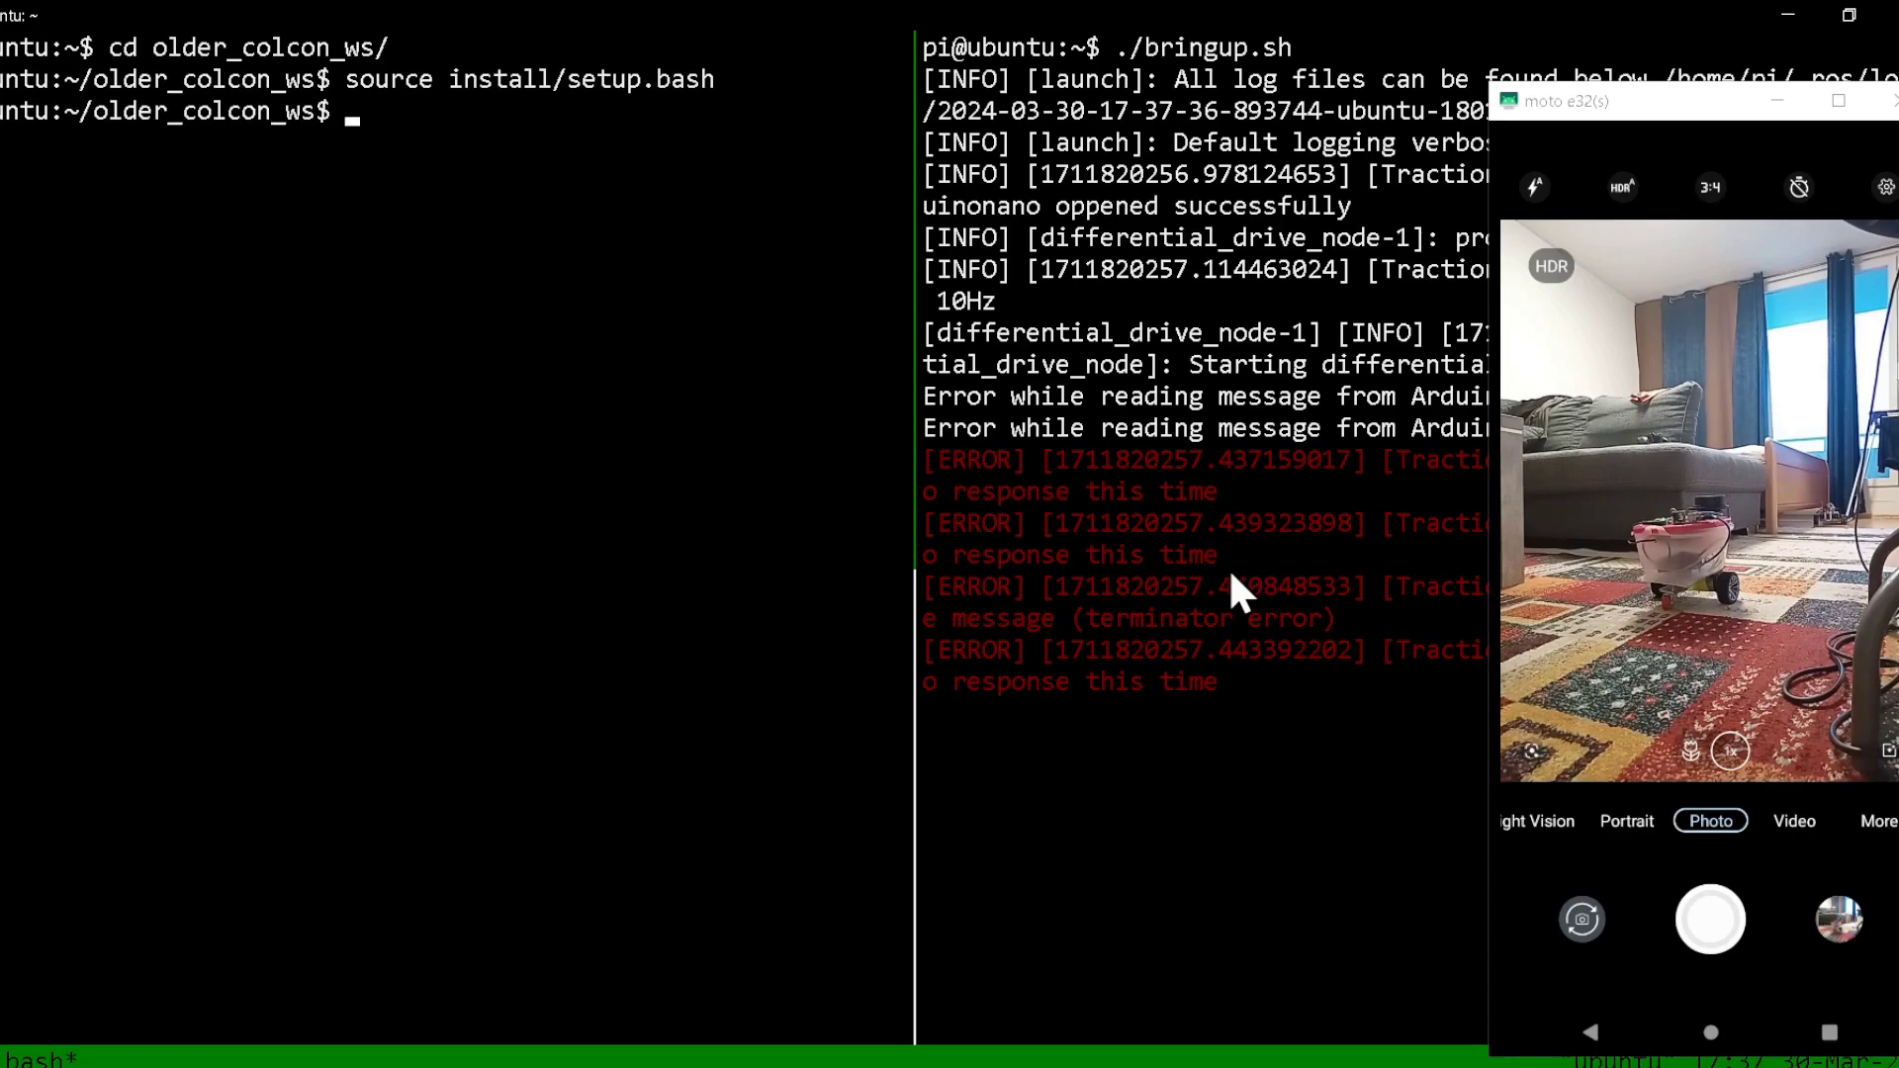
# Run ros2 launch rplidar_ros rplidar.launch to start the RPLIDAR driver.
pyautogui.write('ros2 launch rplidar rpl')
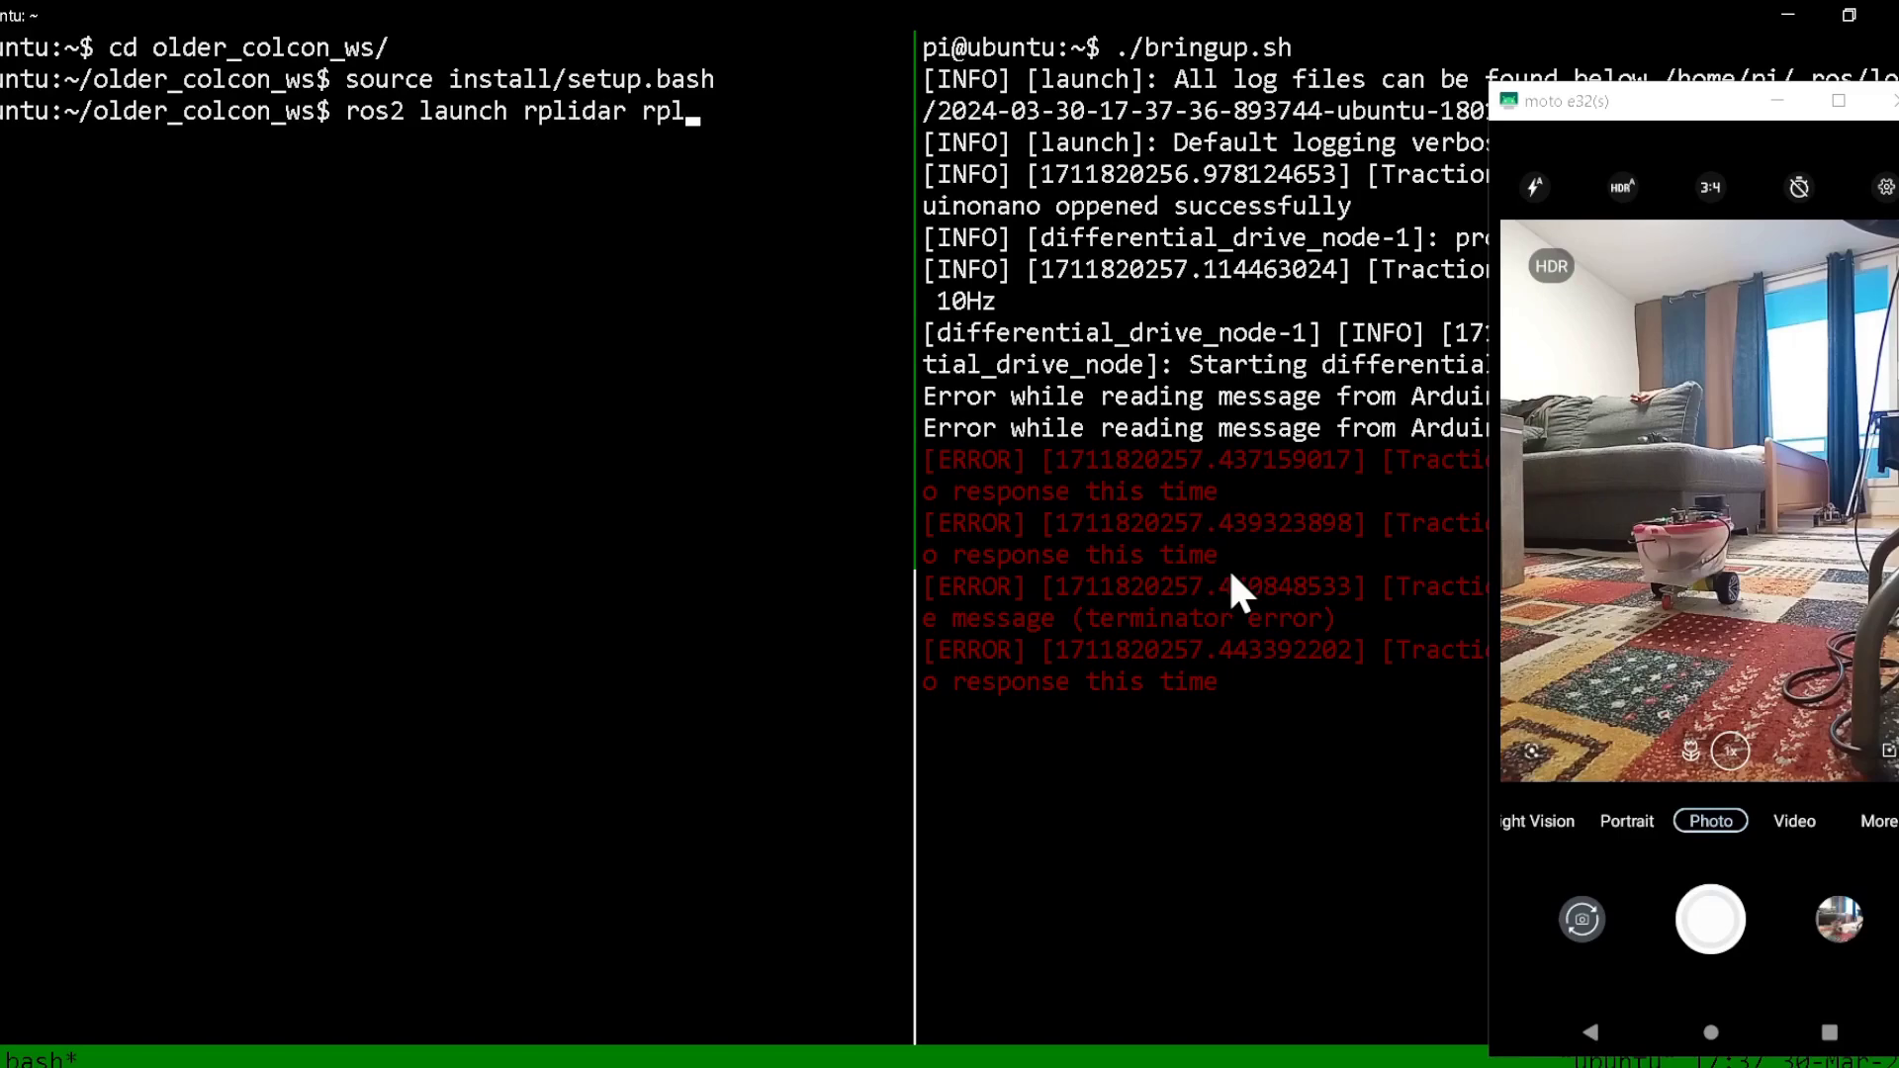
pyautogui.press('BackSpace')
pyautogui.press('BackSpace')
pyautogui.press('BackSpace')
pyautogui.press('BackSpace')
pyautogui.press('Tab')
pyautogui.write('rp')
pyautogui.press('Tab')
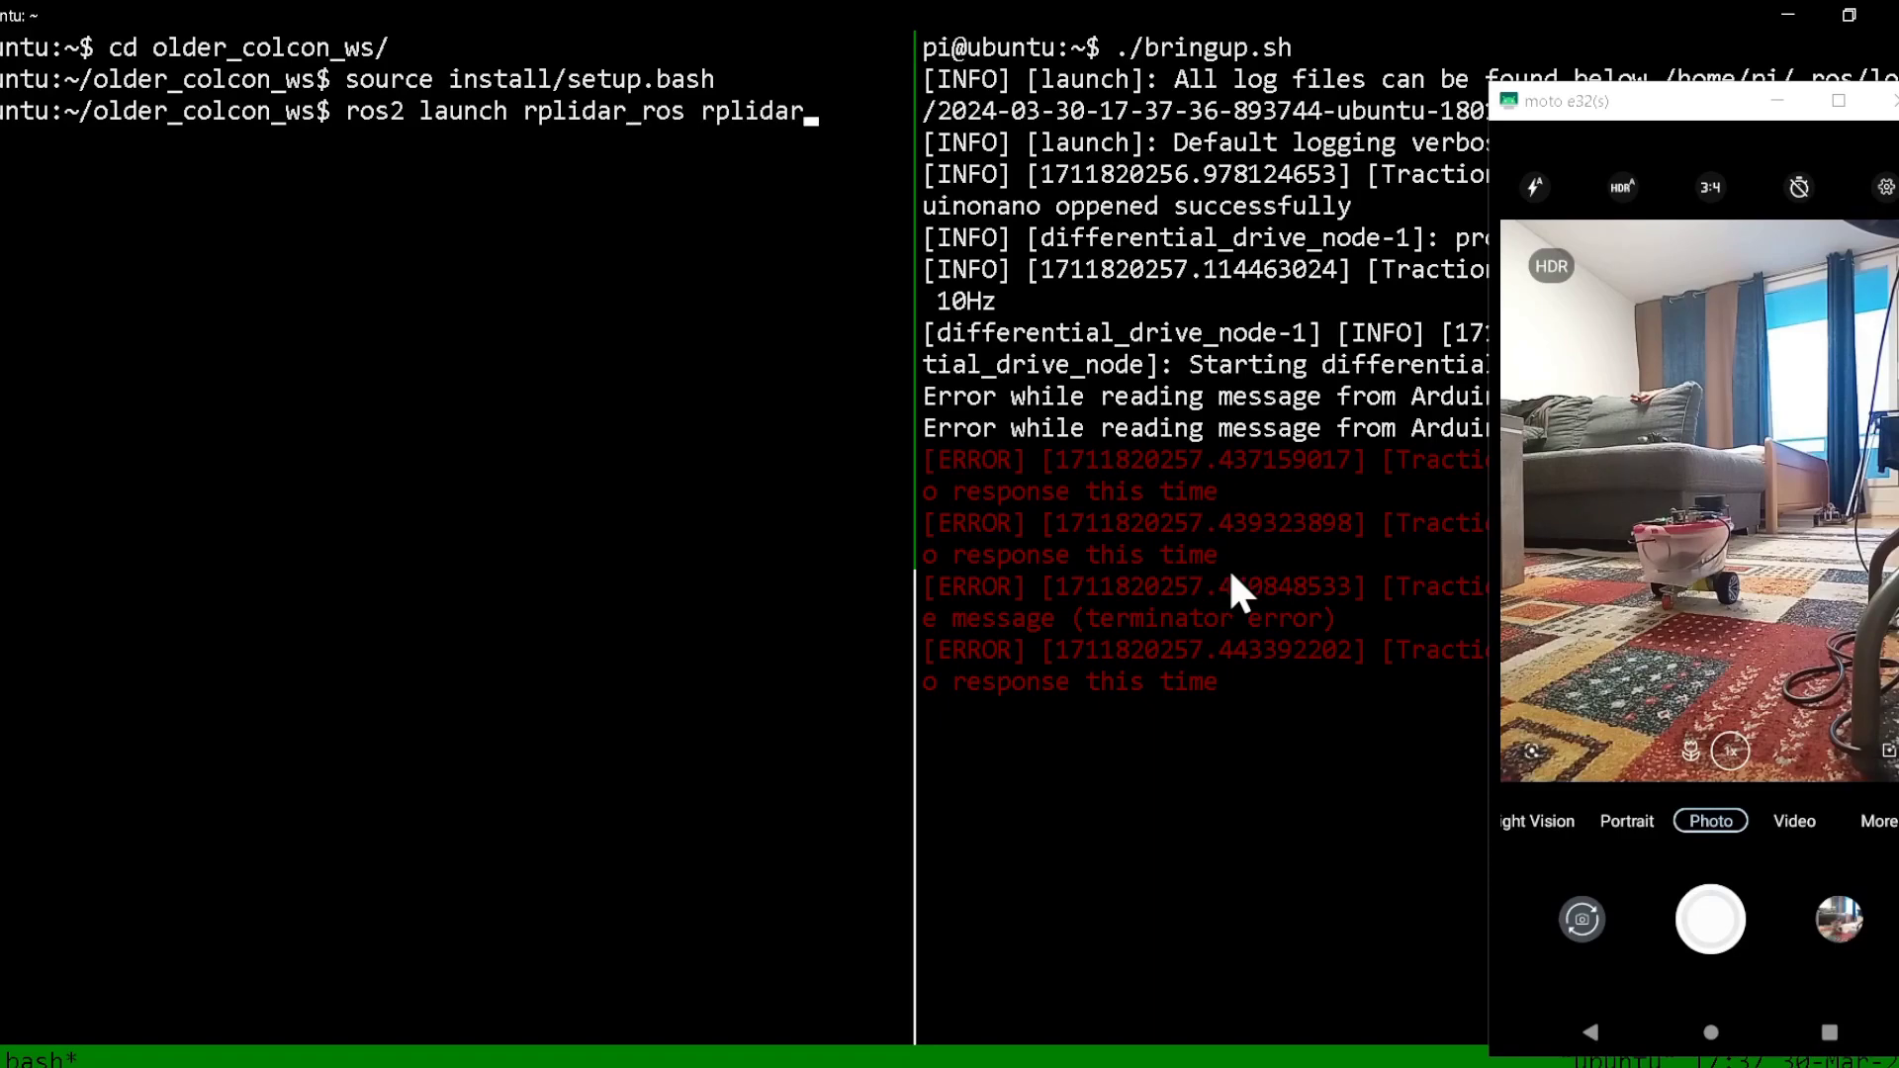
pyautogui.write('.')
pyautogui.press('Tab')
pyautogui.press('Return')
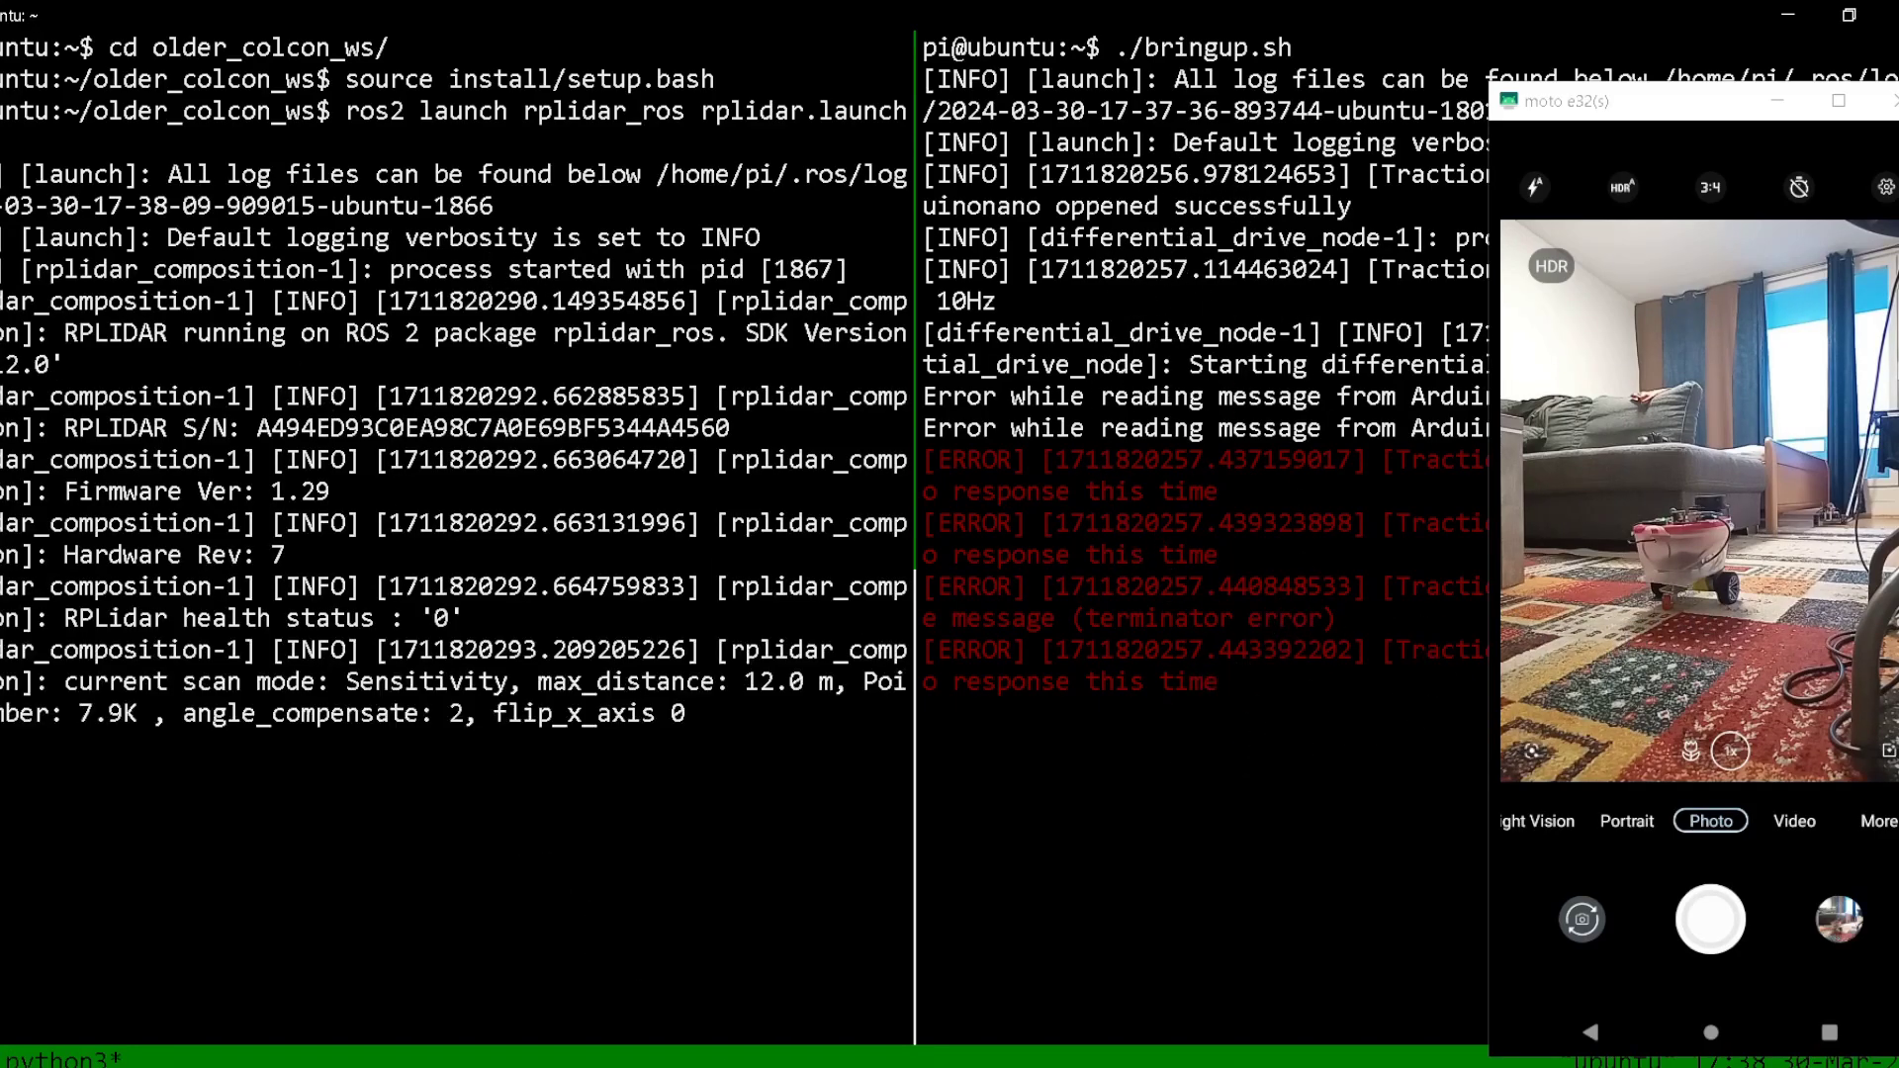
# Switch to the ubuntu22jillyfish terminal from the taskbar previews and run ros2 topic list.
pyautogui.click(721, 1066)
pyautogui.click(528, 1014)
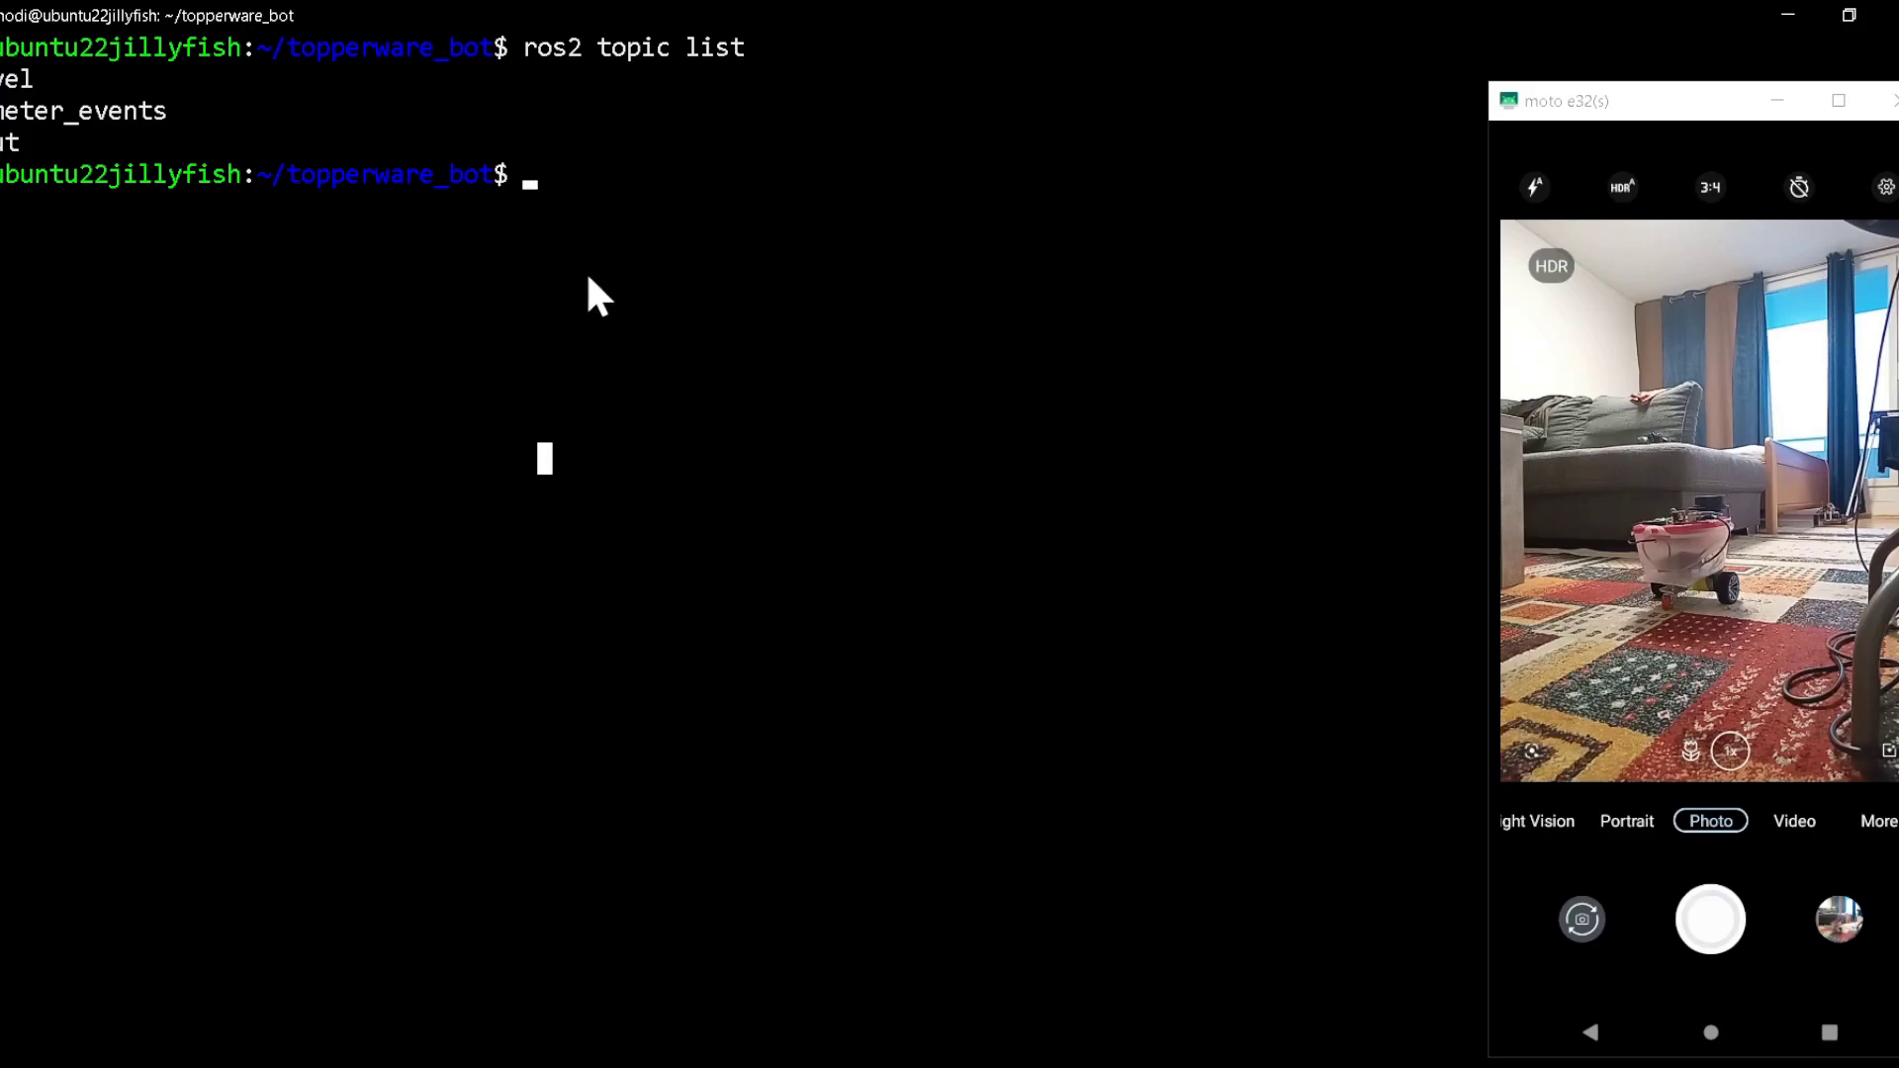
pyautogui.write('ros2 ')
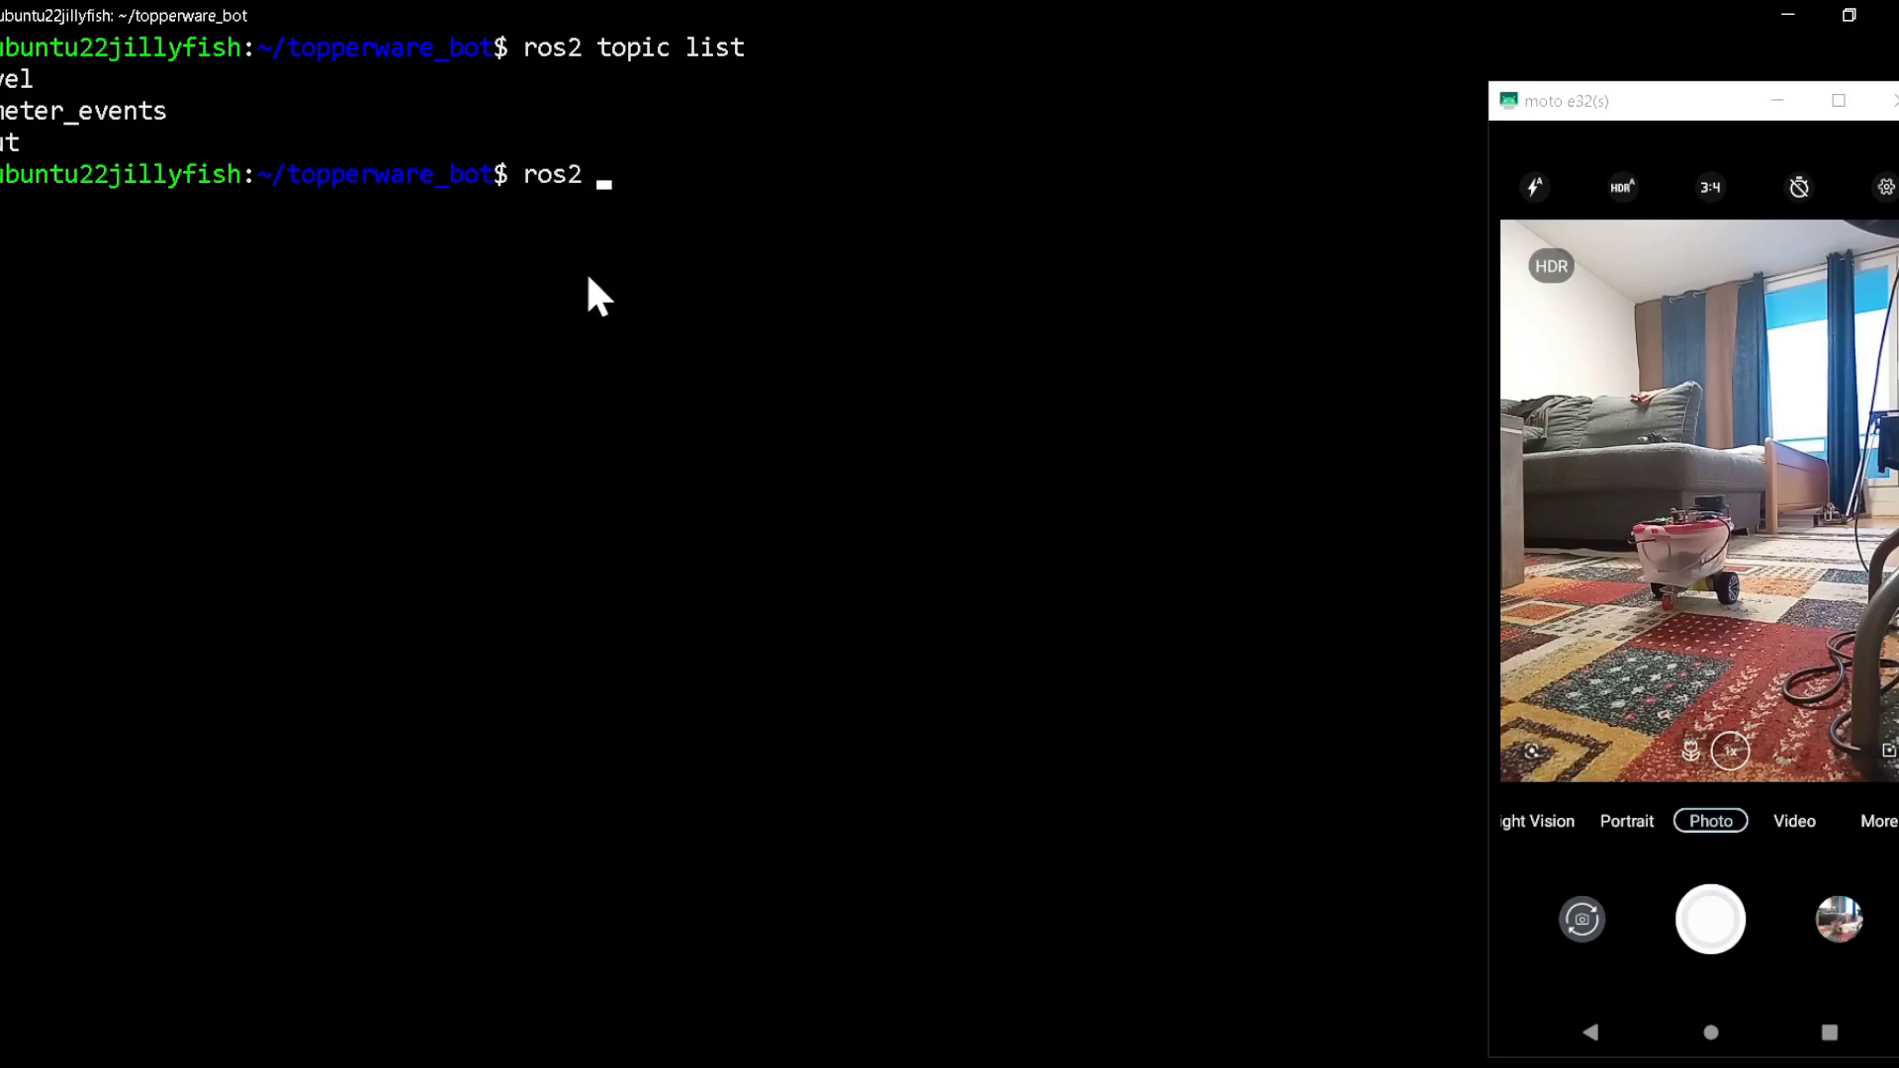
pyautogui.write('topic list')
pyautogui.press('Return')
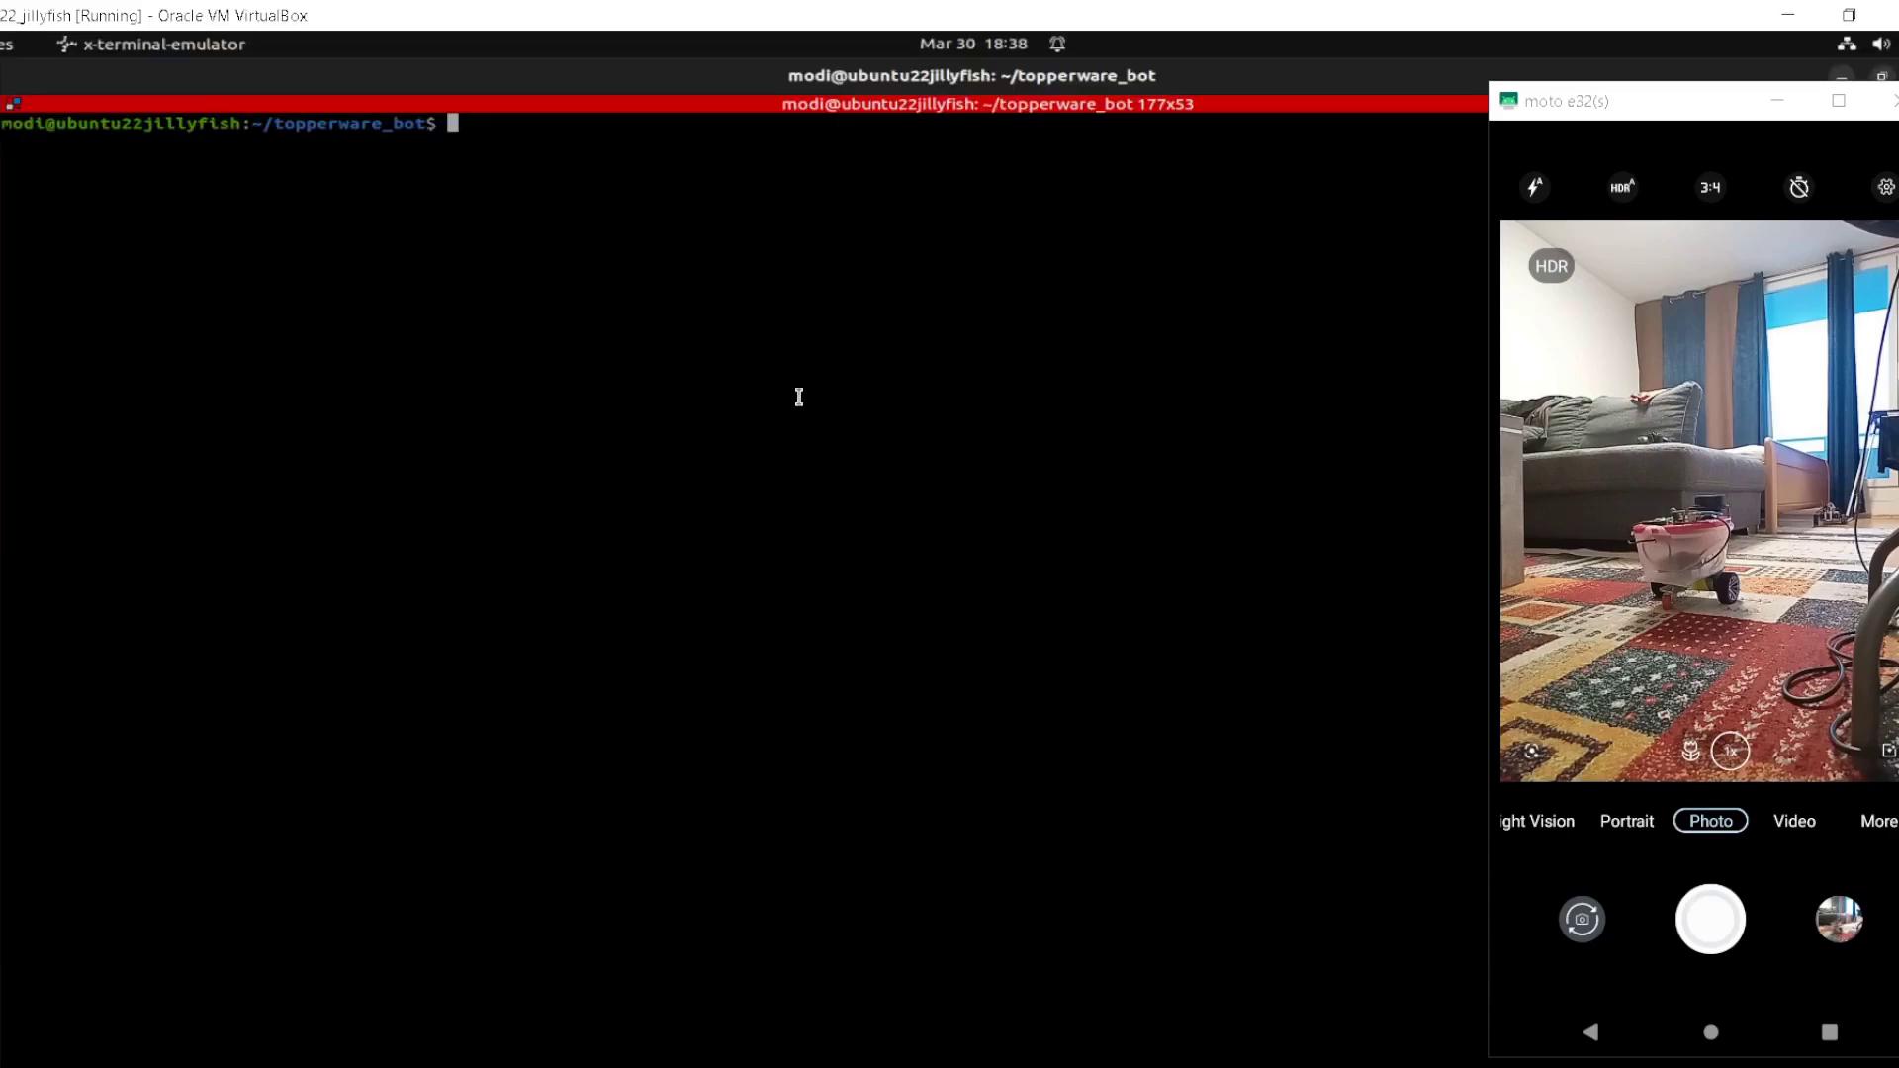
# Run ros2 topic list in the VM, then start tmux in the SSH terminal.
pyautogui.write('ros2 topic list')
pyautogui.press('Return')
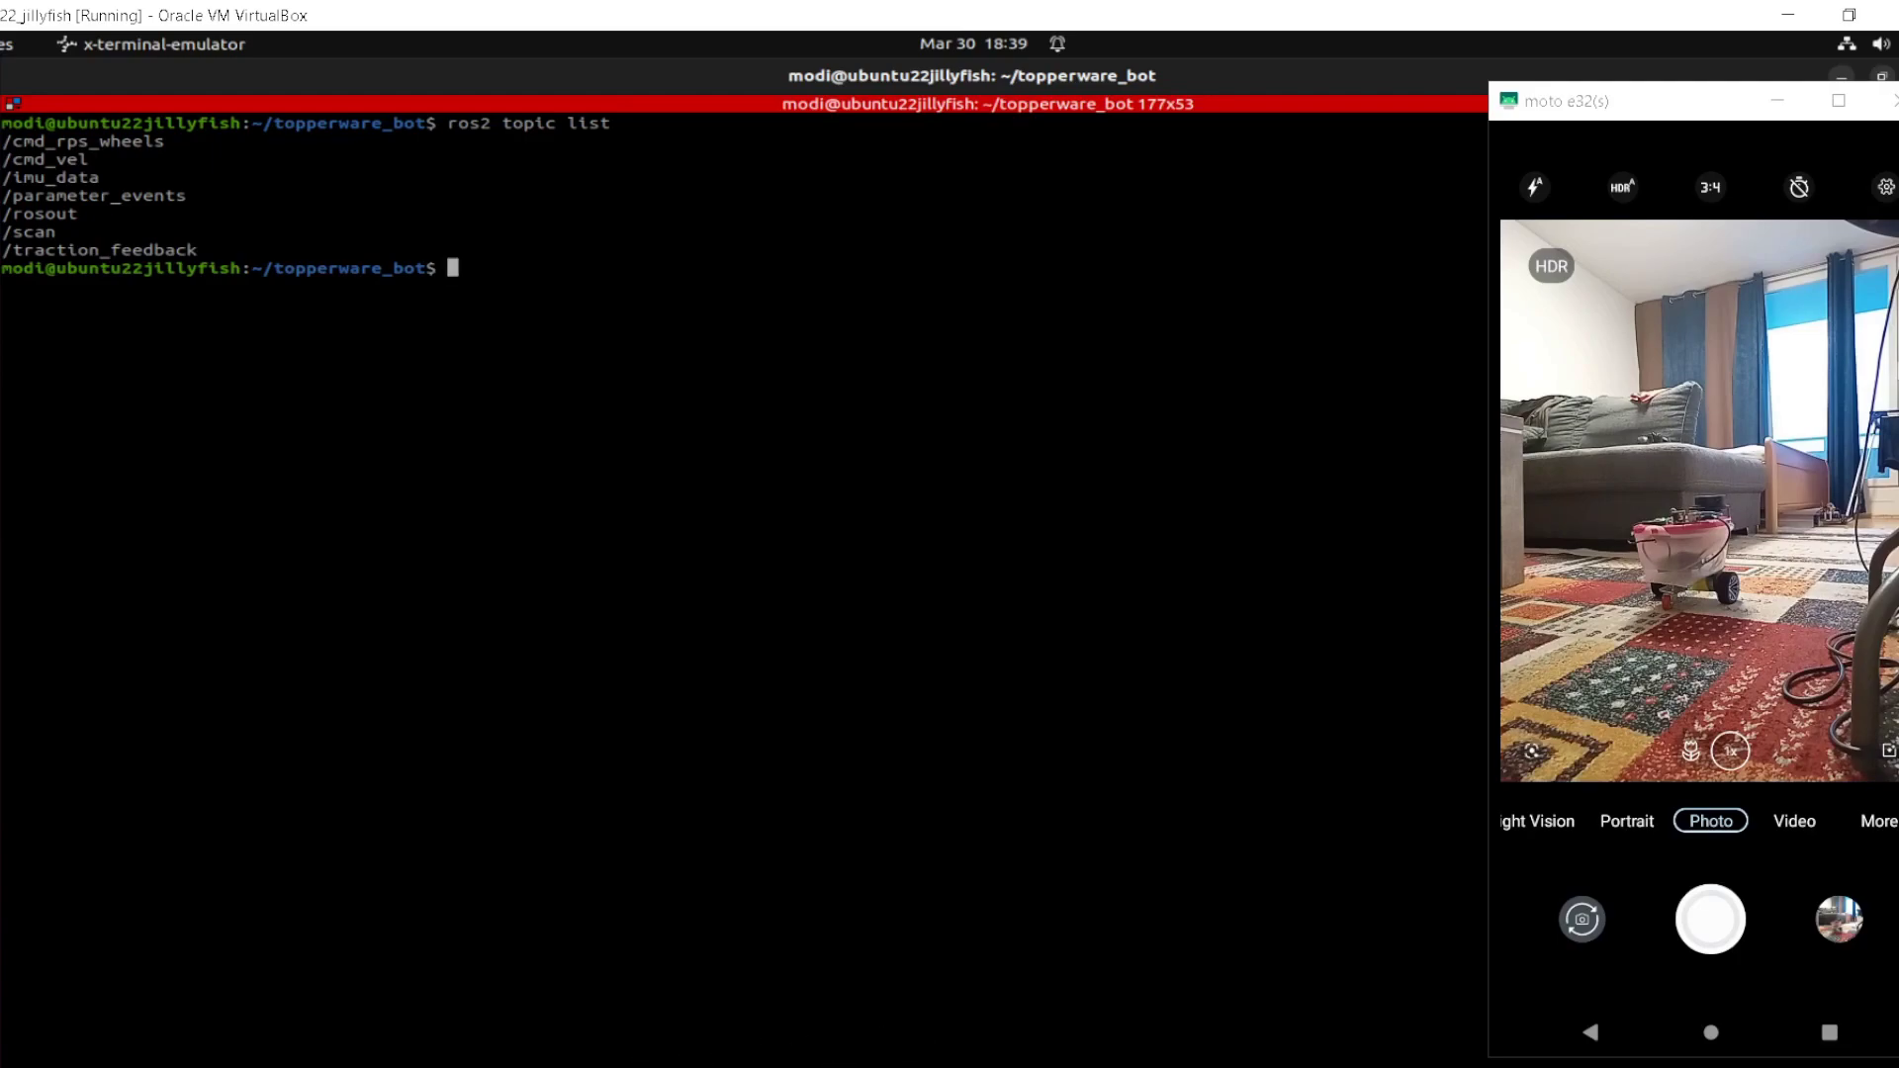
pyautogui.click(467, 969)
pyautogui.write('tmux')
pyautogui.press('Return')
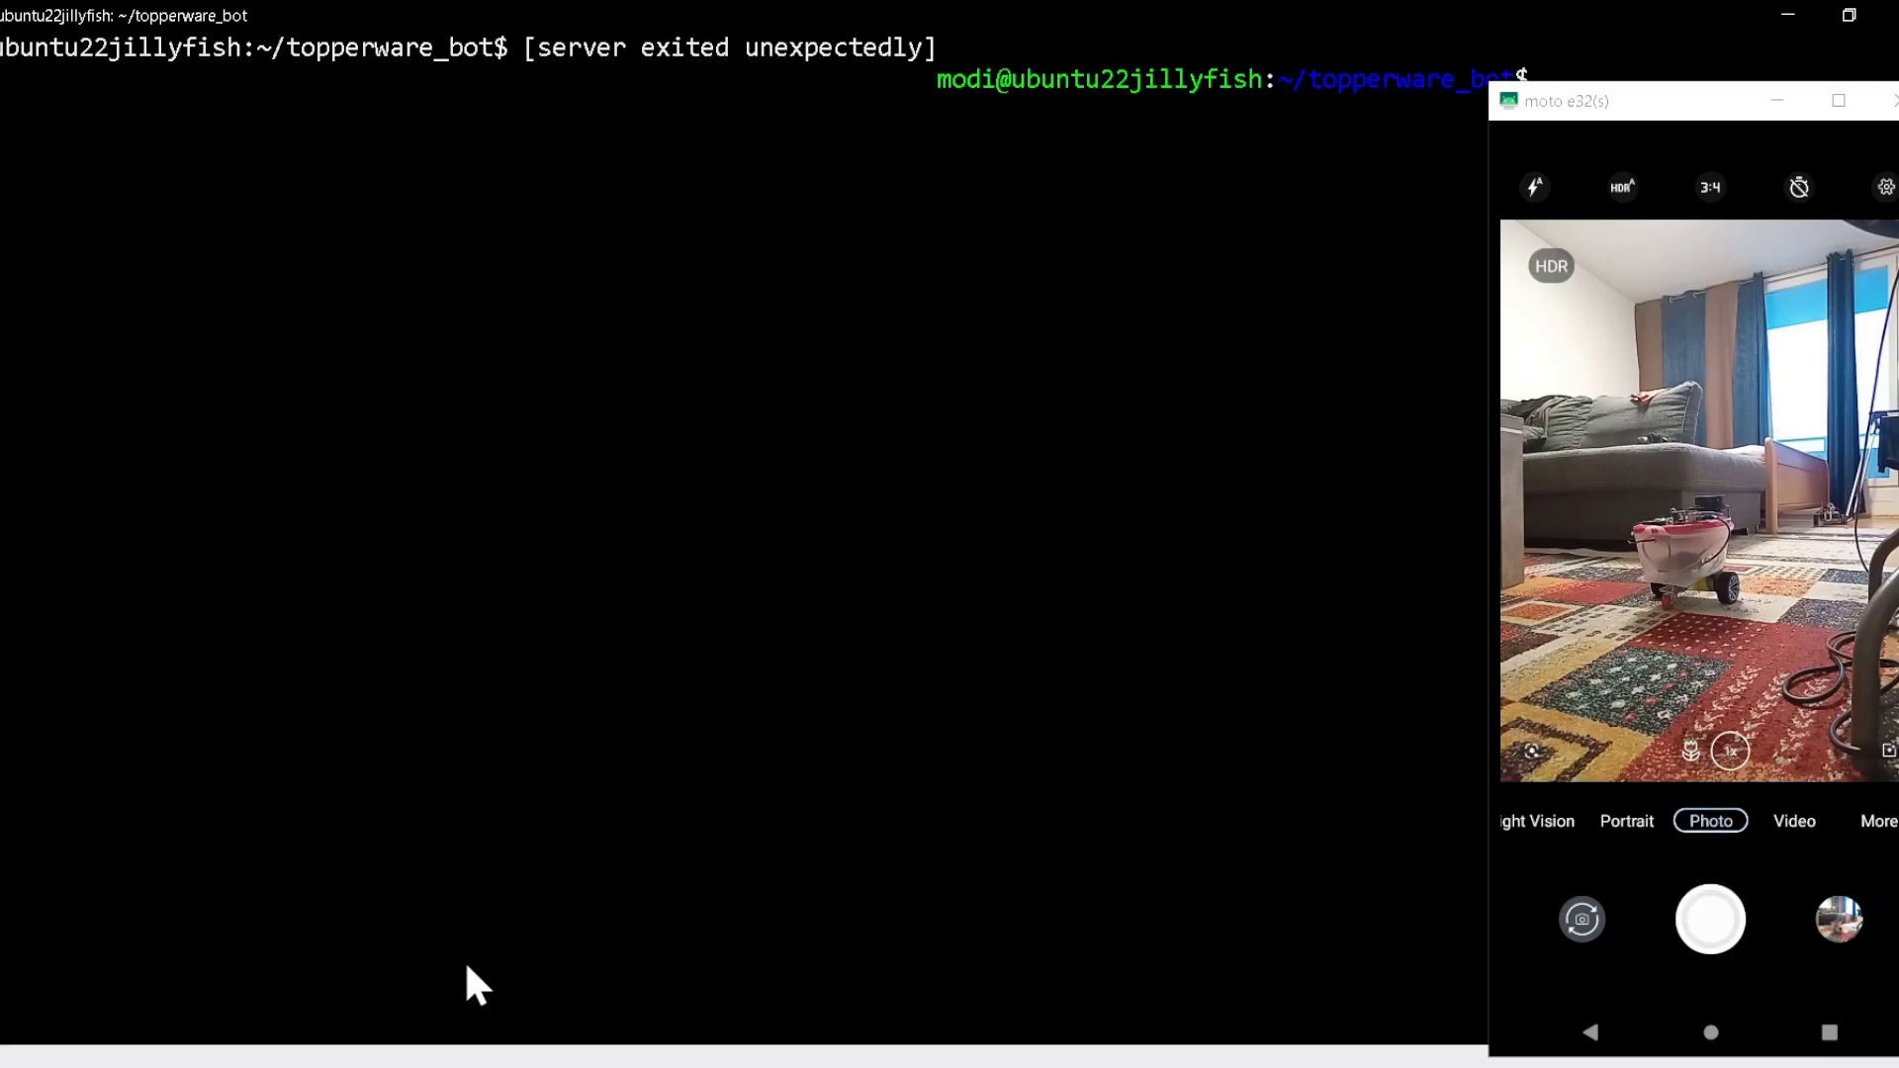
# End the broken SSH session and log back in to the VM with the recalled ssh command.
pyautogui.write('e')
pyautogui.press('Return')
pyautogui.hotkey('ctrl', 'd')
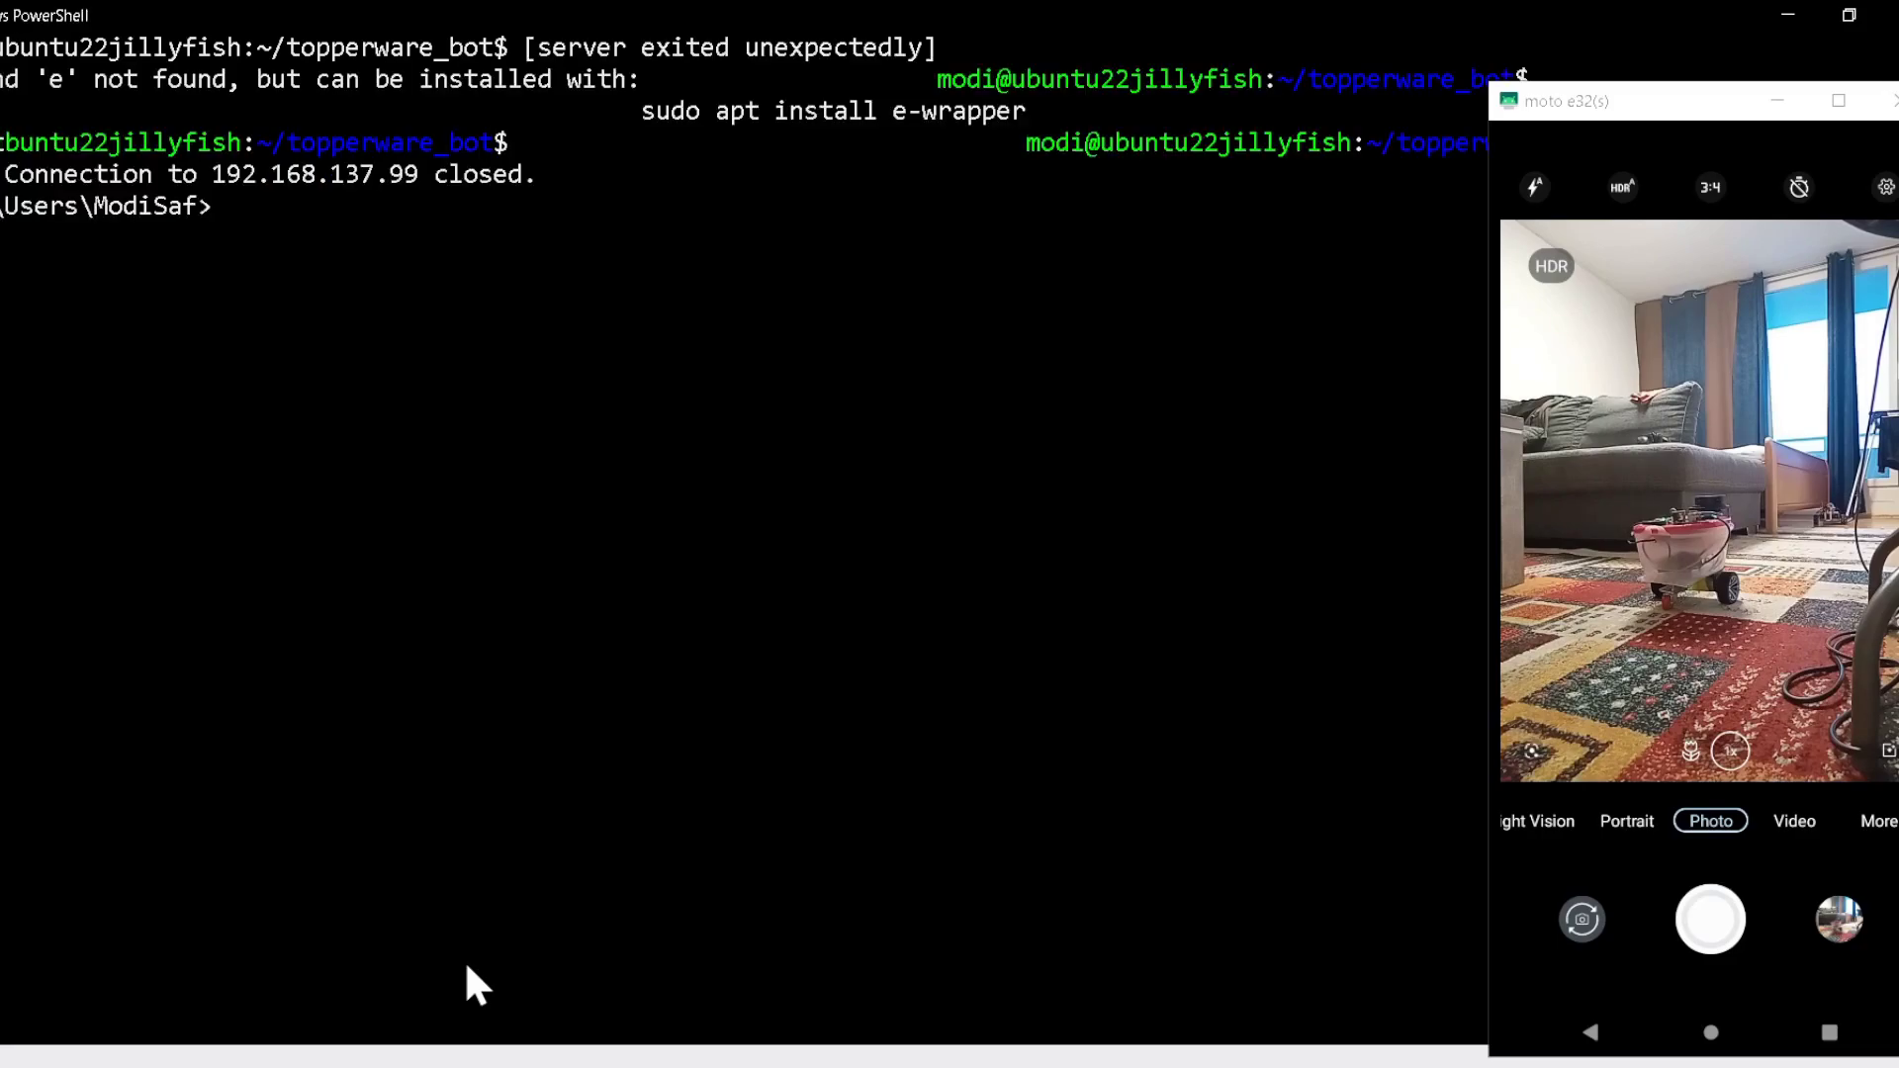
pyautogui.press('Up')
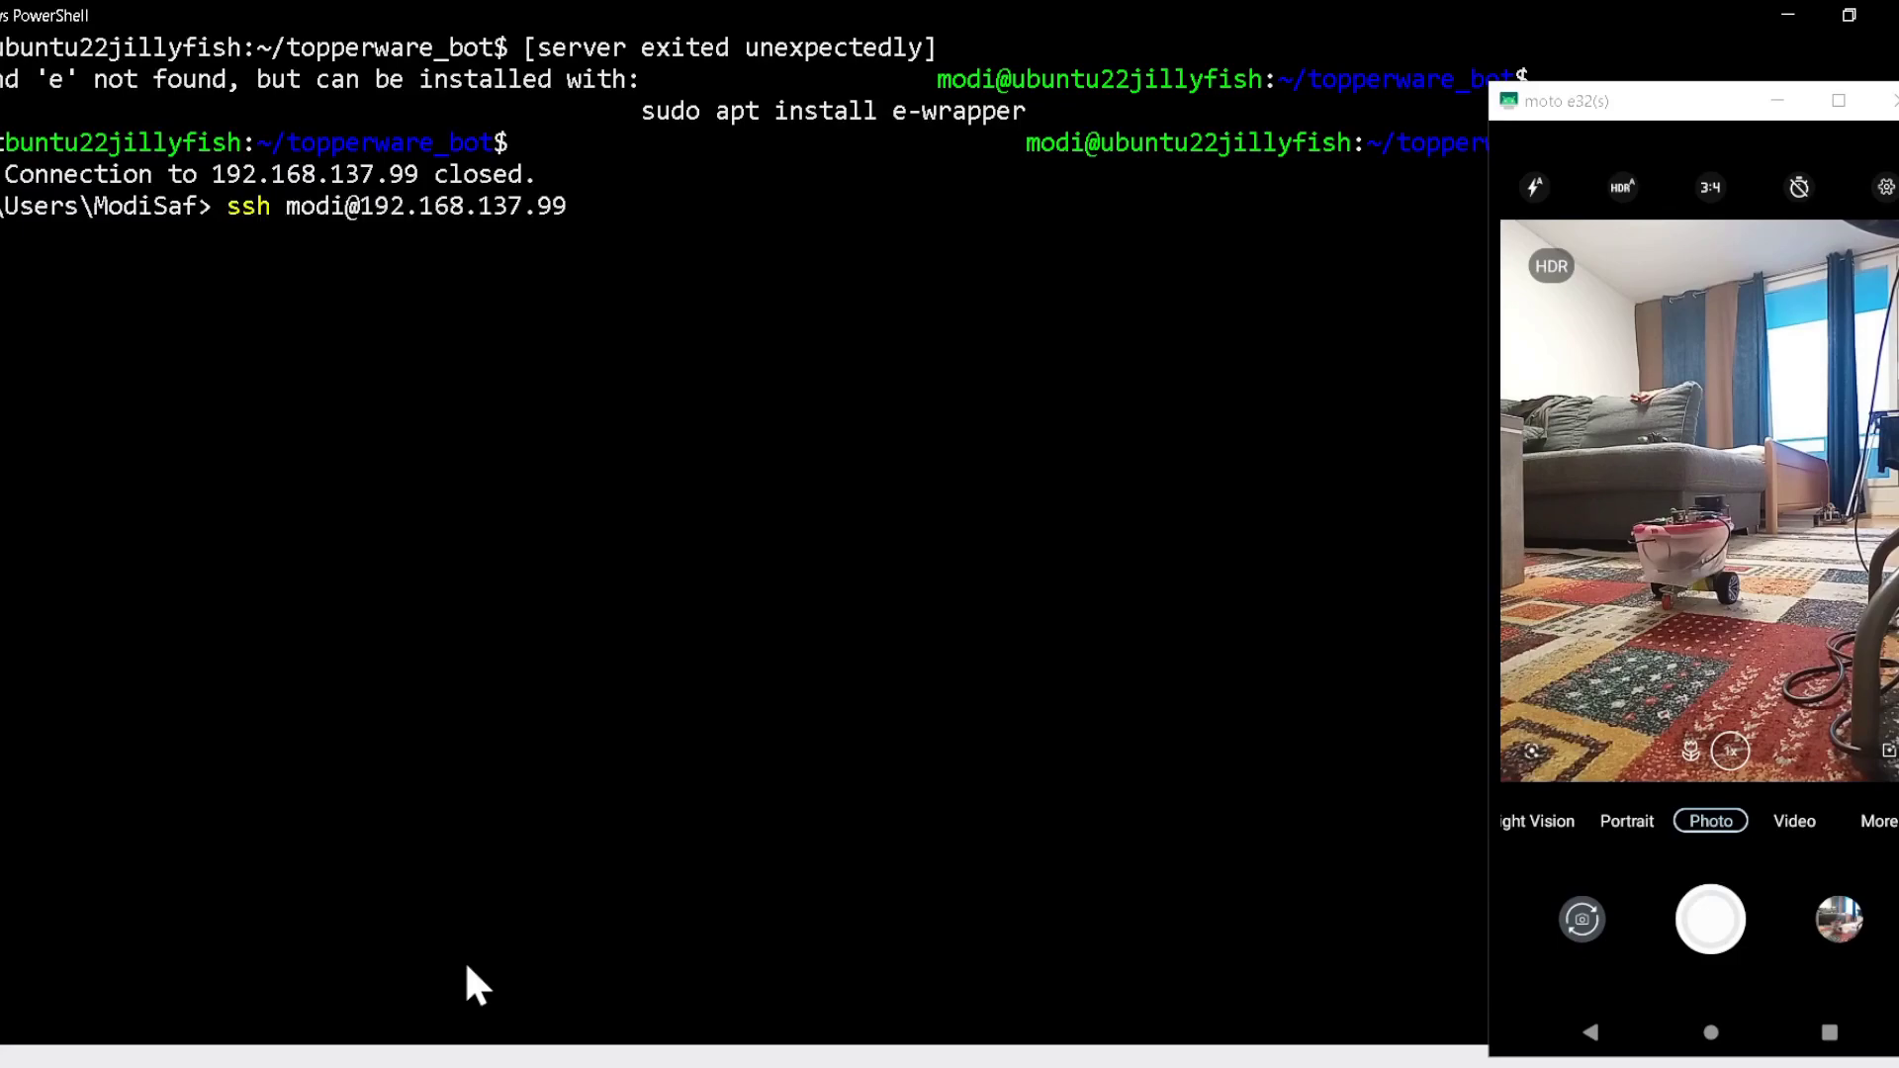
pyautogui.press('Return')
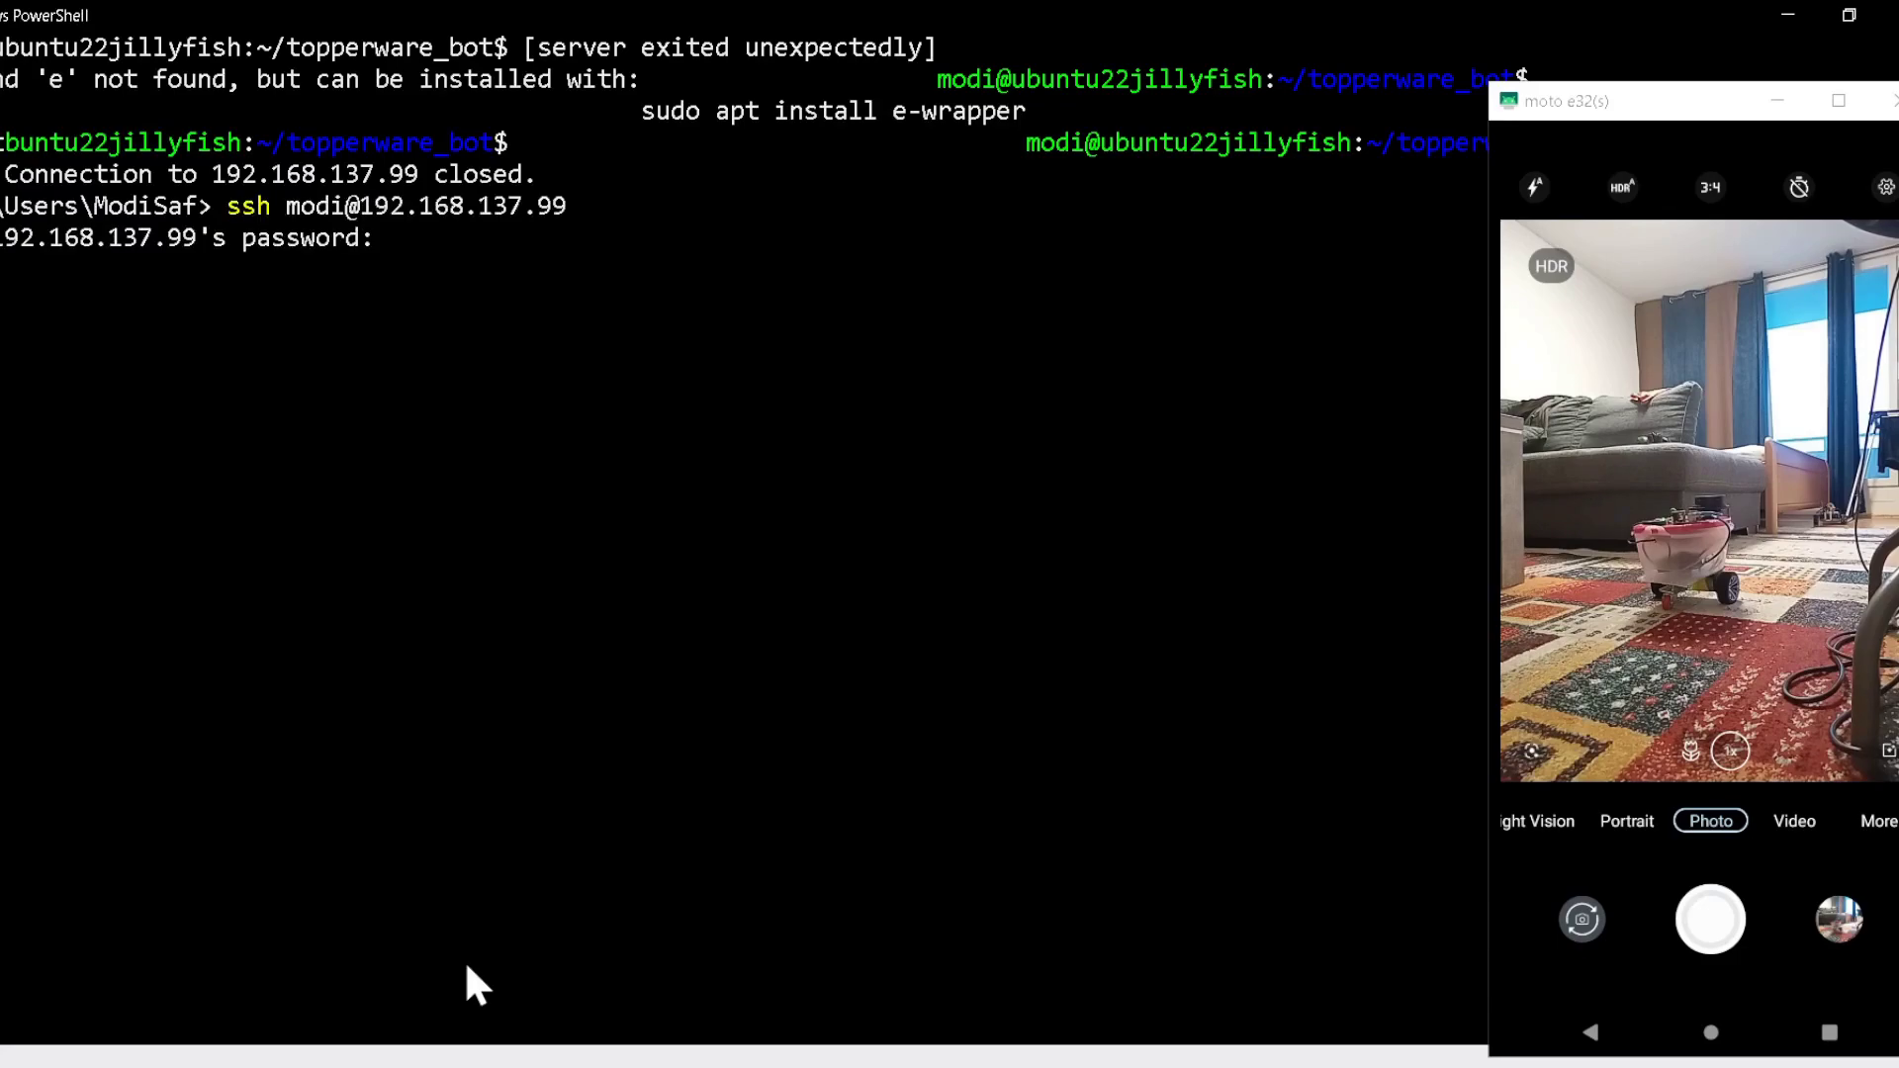
pyautogui.press('Return')
# Clear the screen, cd into topperware_bot, source install/setup.bash and start tmux.
pyautogui.press('Return')
pyautogui.press('Return')
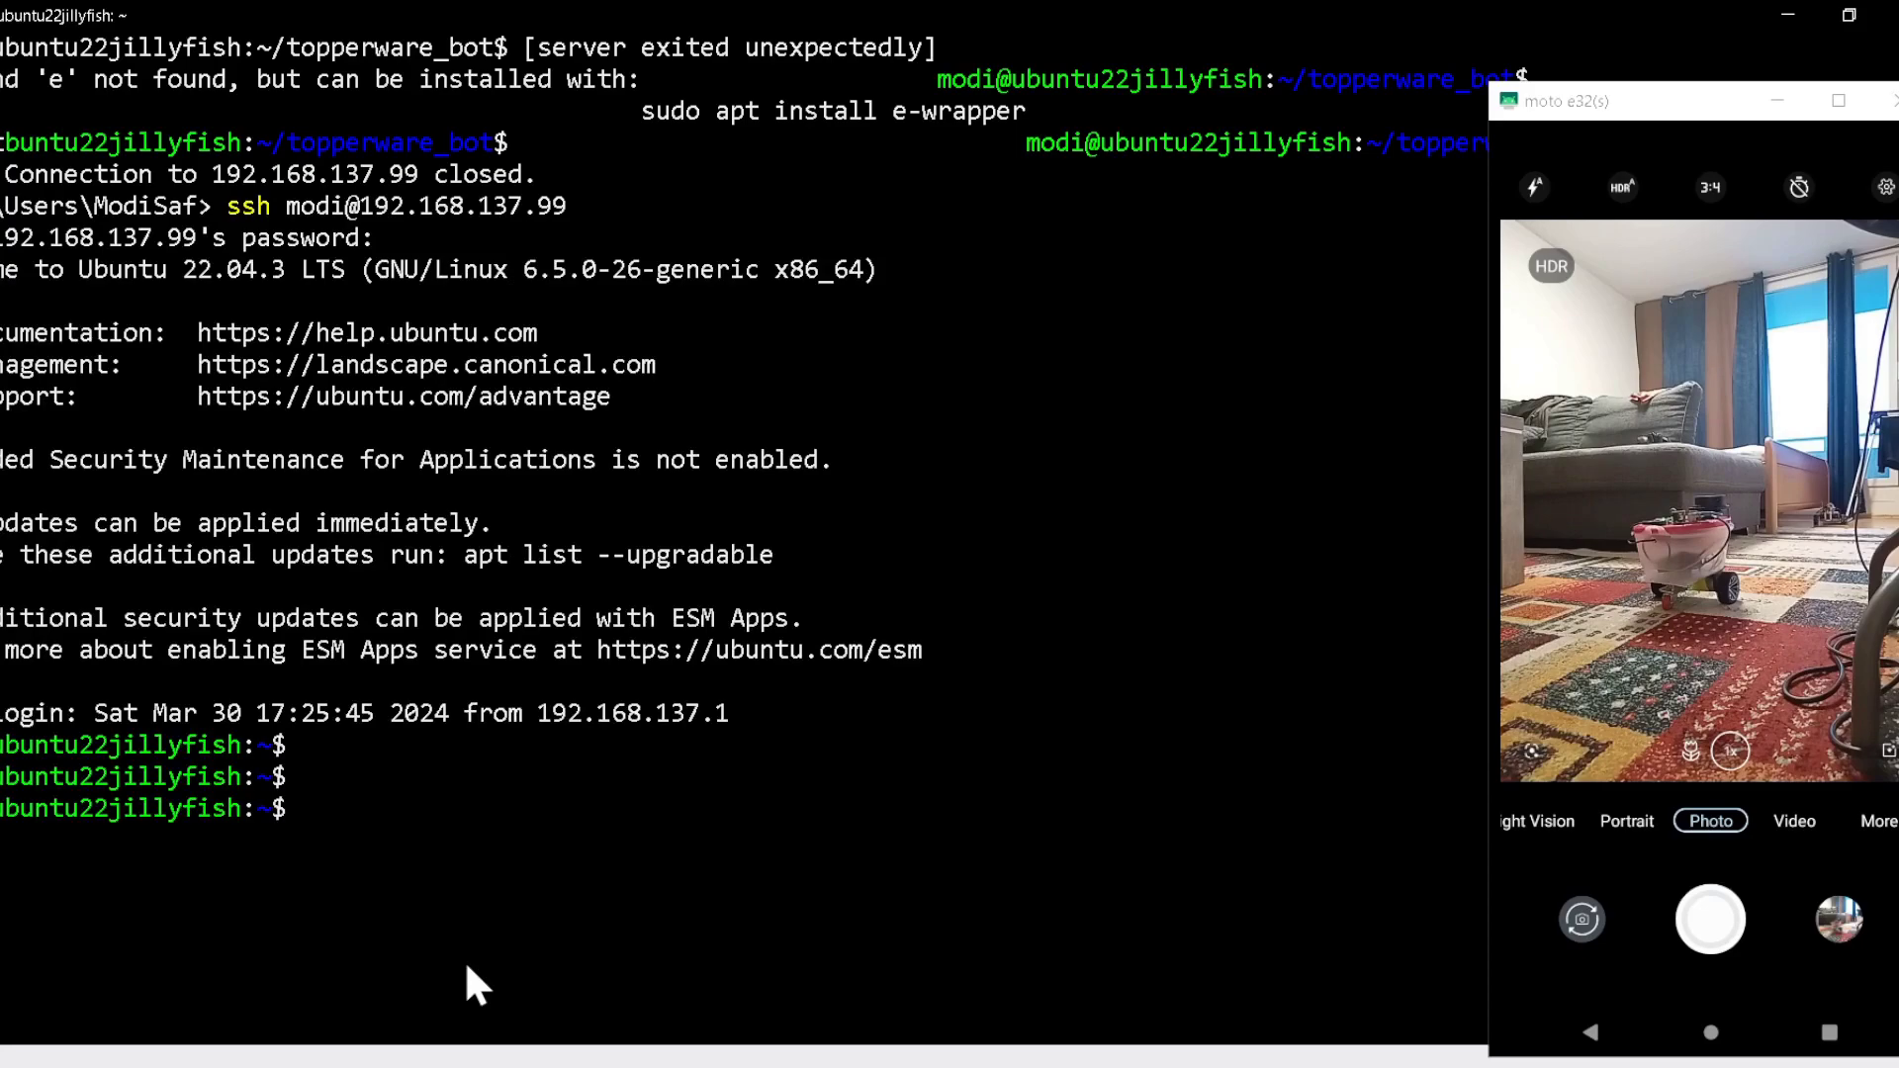
pyautogui.write('clear')
pyautogui.press('Return')
pyautogui.write('cd to')
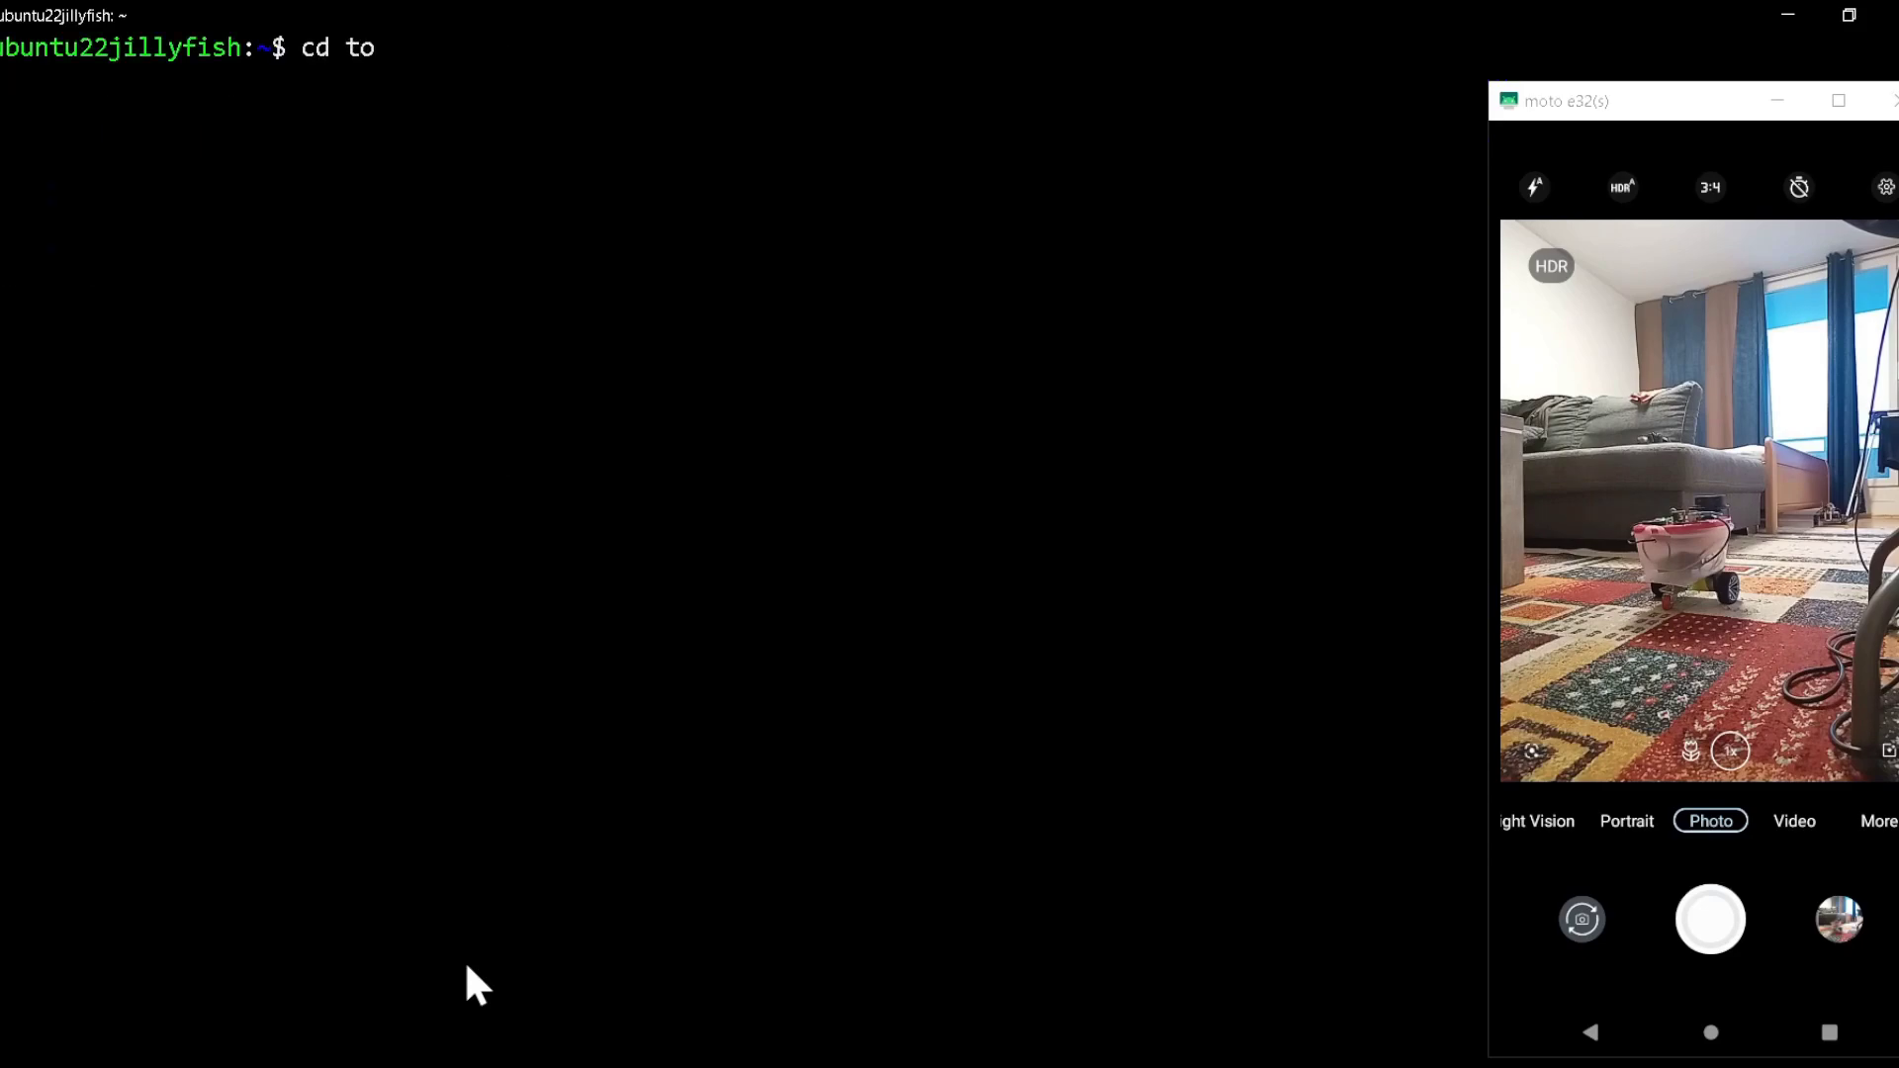
pyautogui.press('Tab')
pyautogui.press('Return')
pyautogui.write('source install/setup.b')
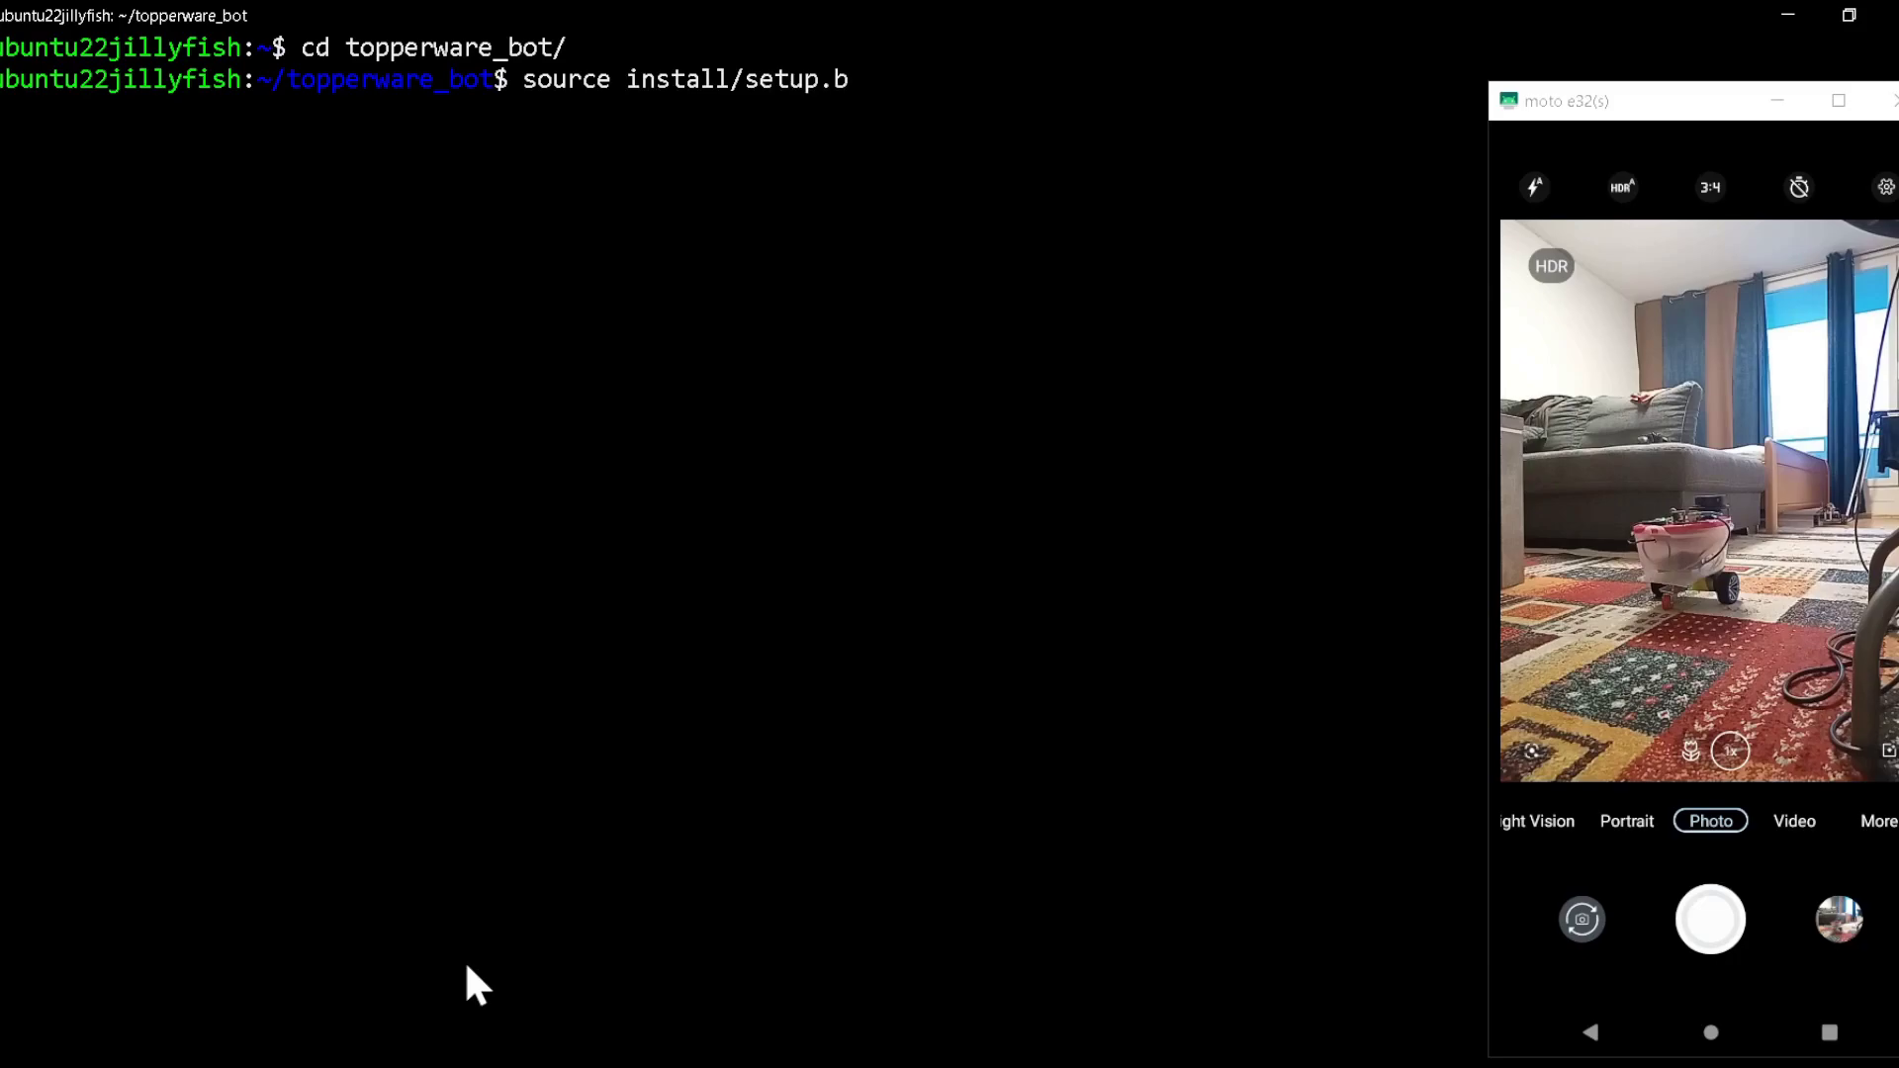
pyautogui.press('Tab')
pyautogui.press('Return')
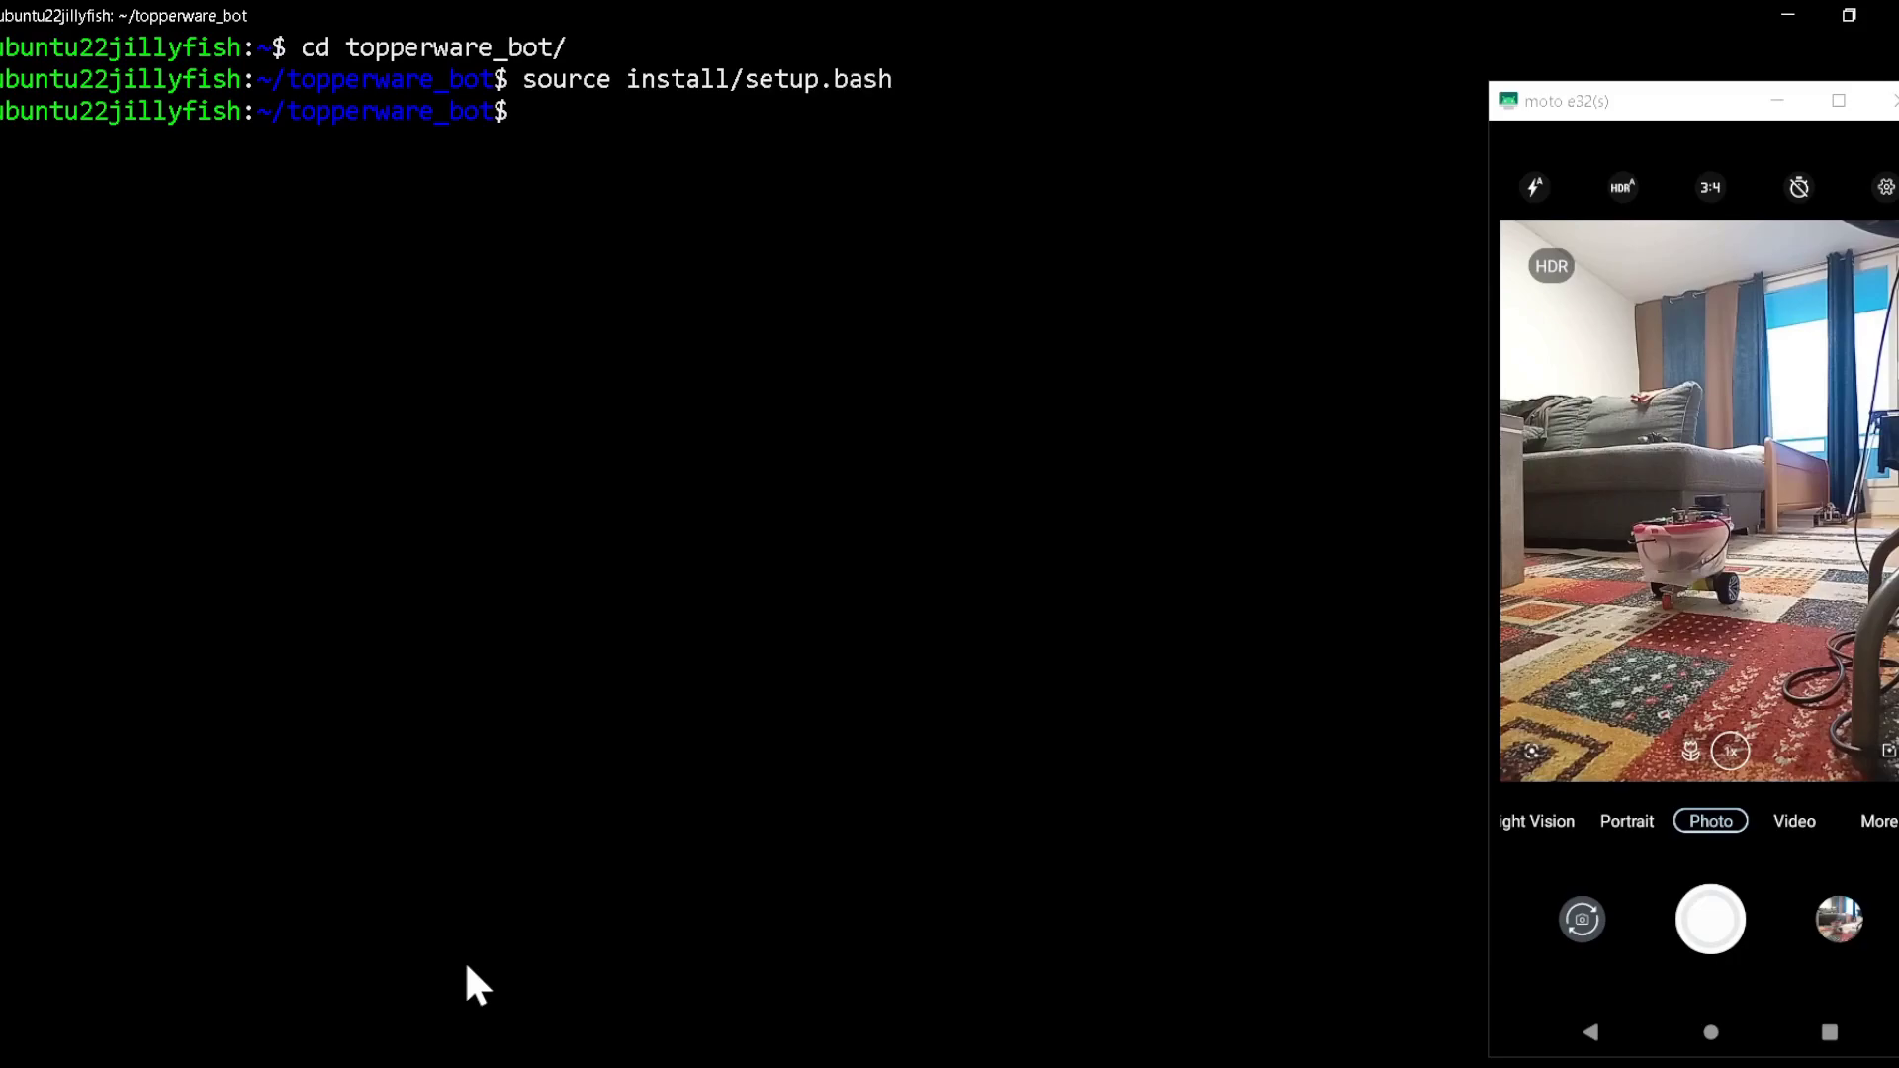
pyautogui.write('tmux')
pyautogui.press('Return')
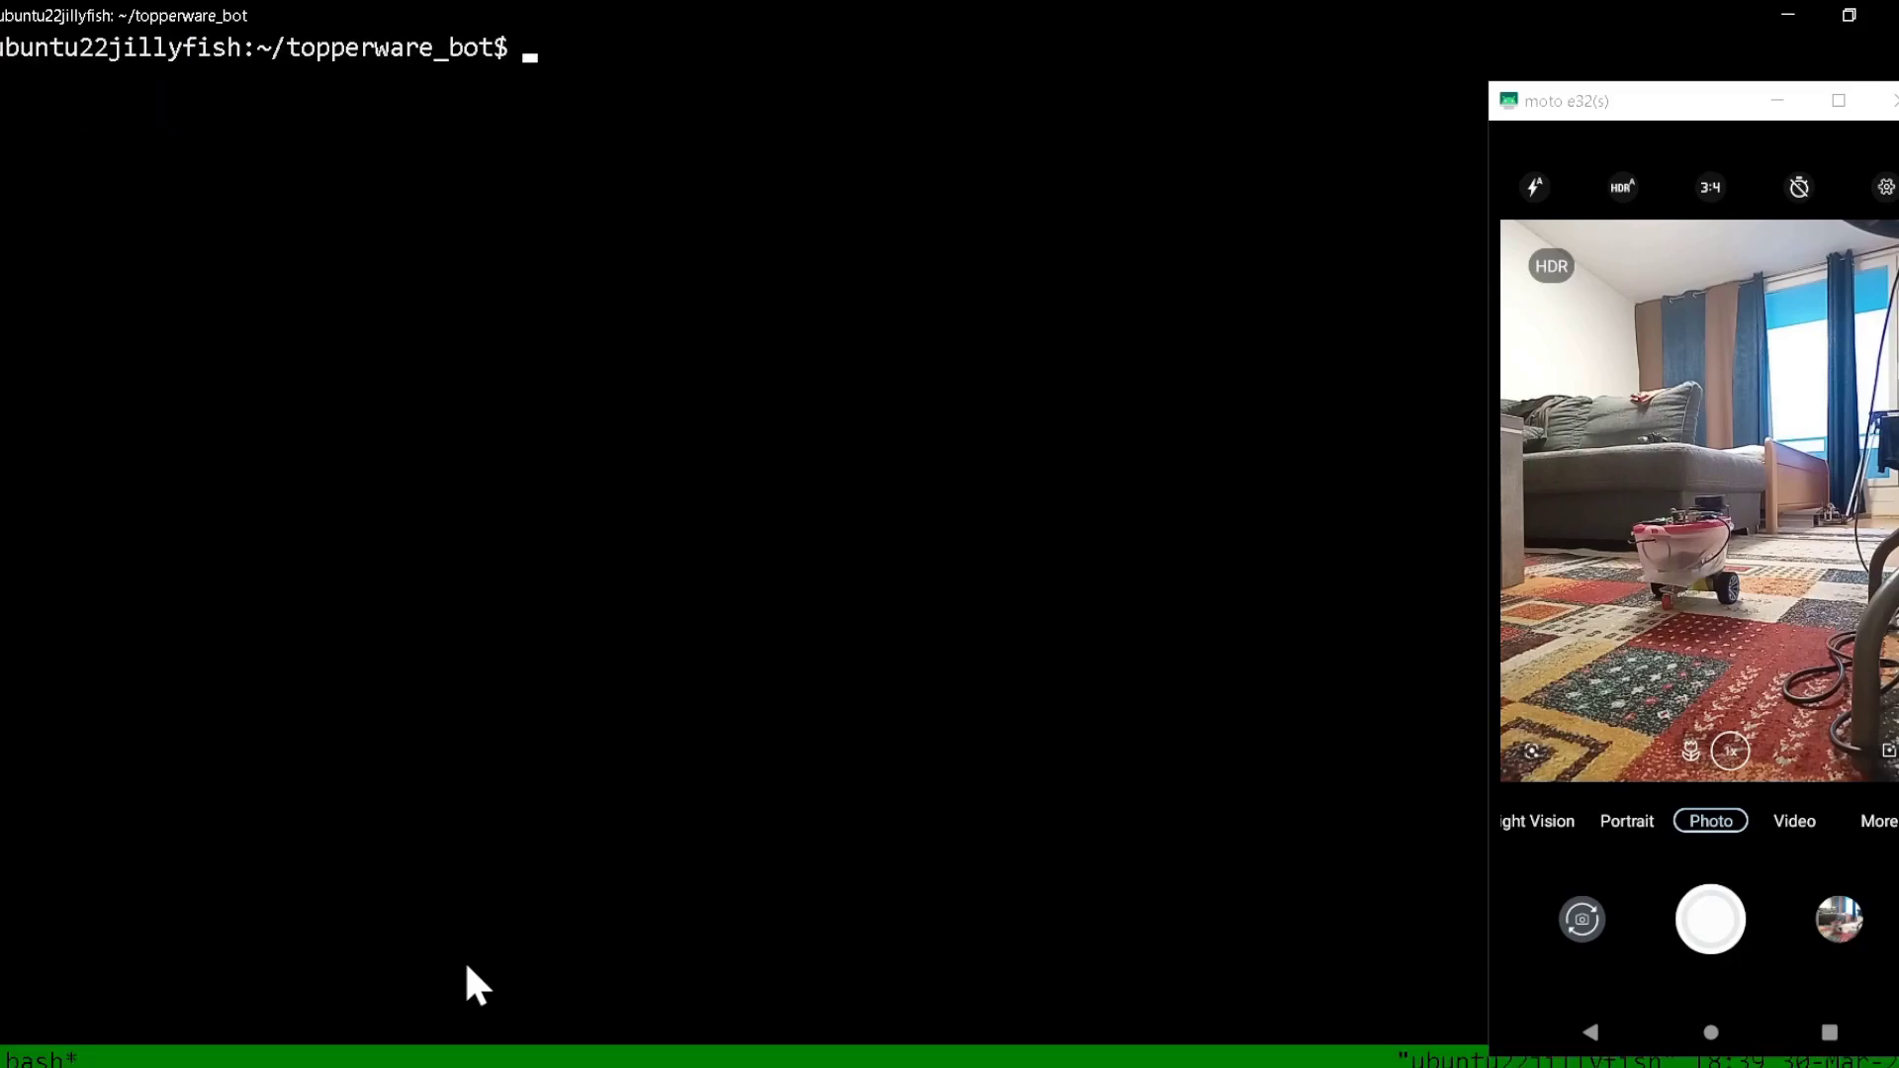
# Split tmux into top and bottom panes and source install/setup.bash.
pyautogui.hotkey('ctrl', 'b')
pyautogui.press('"')
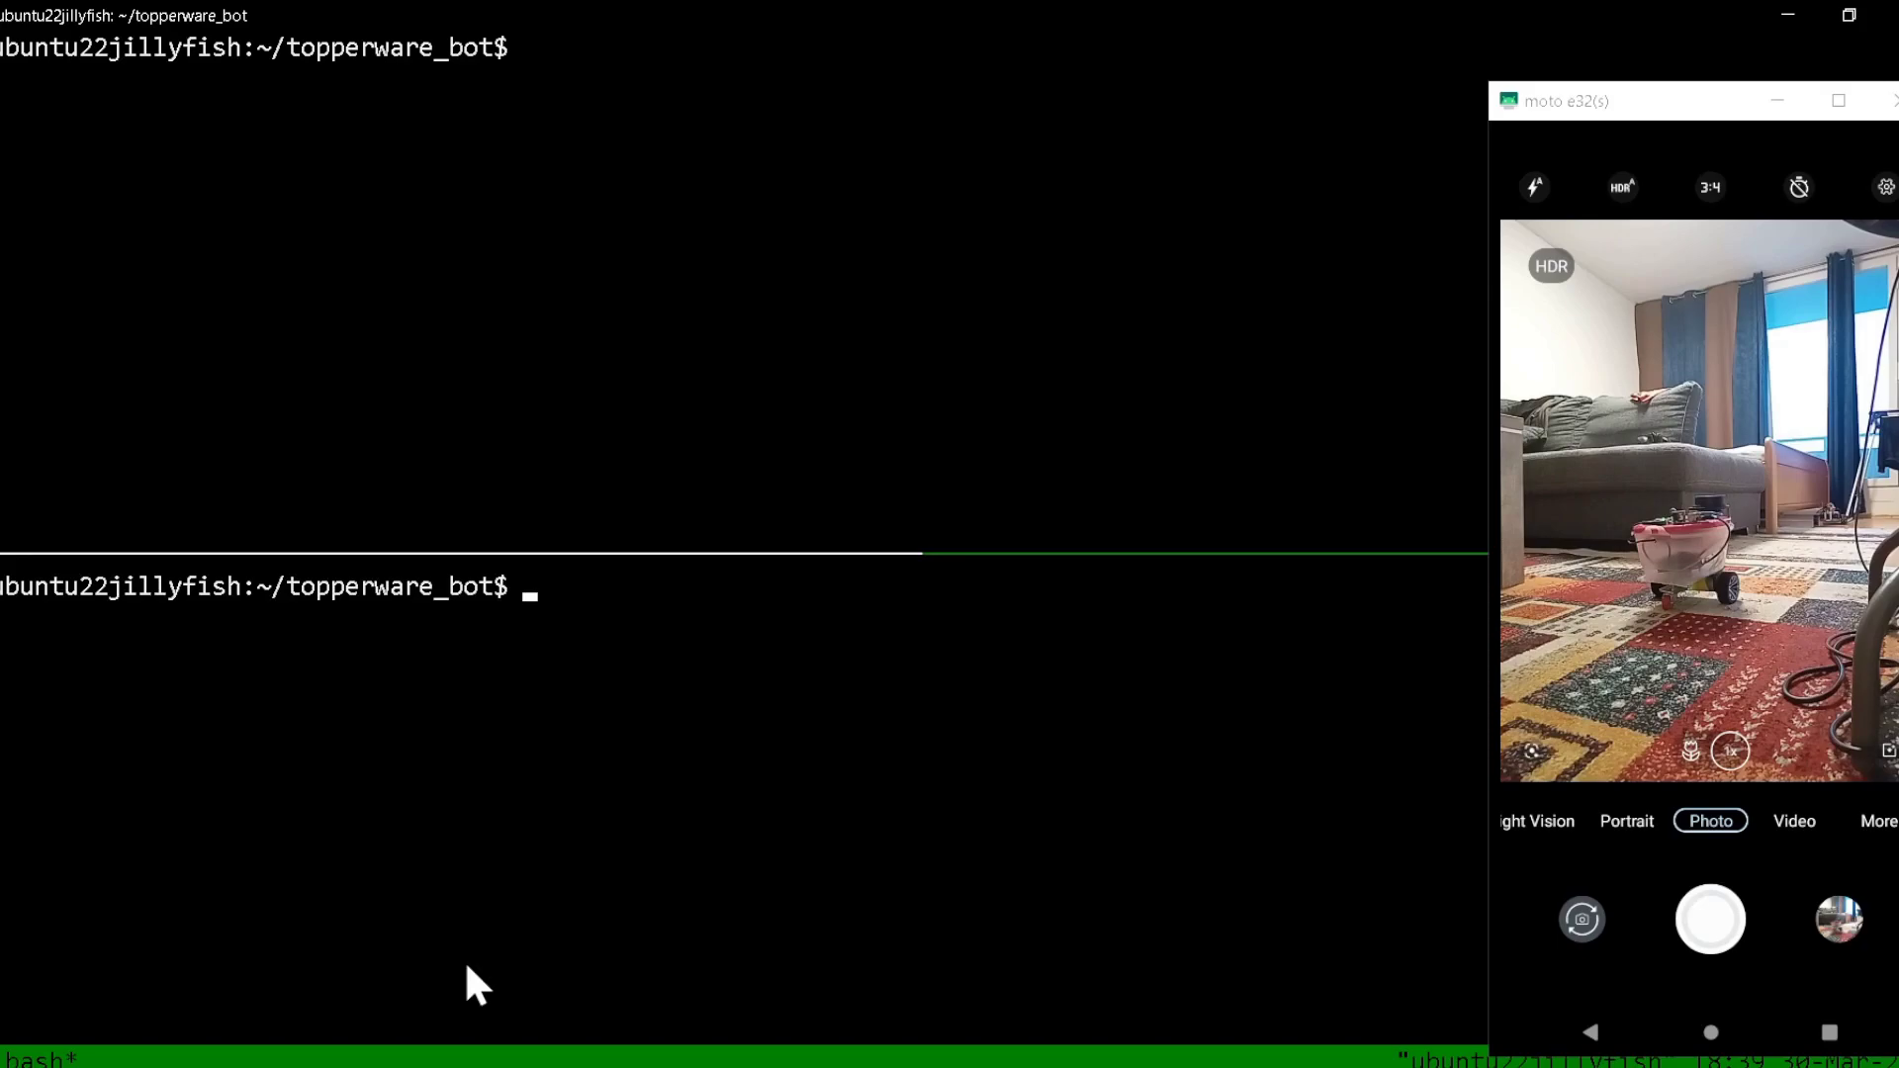
pyautogui.write('source')
pyautogui.write('install/setup.bash')
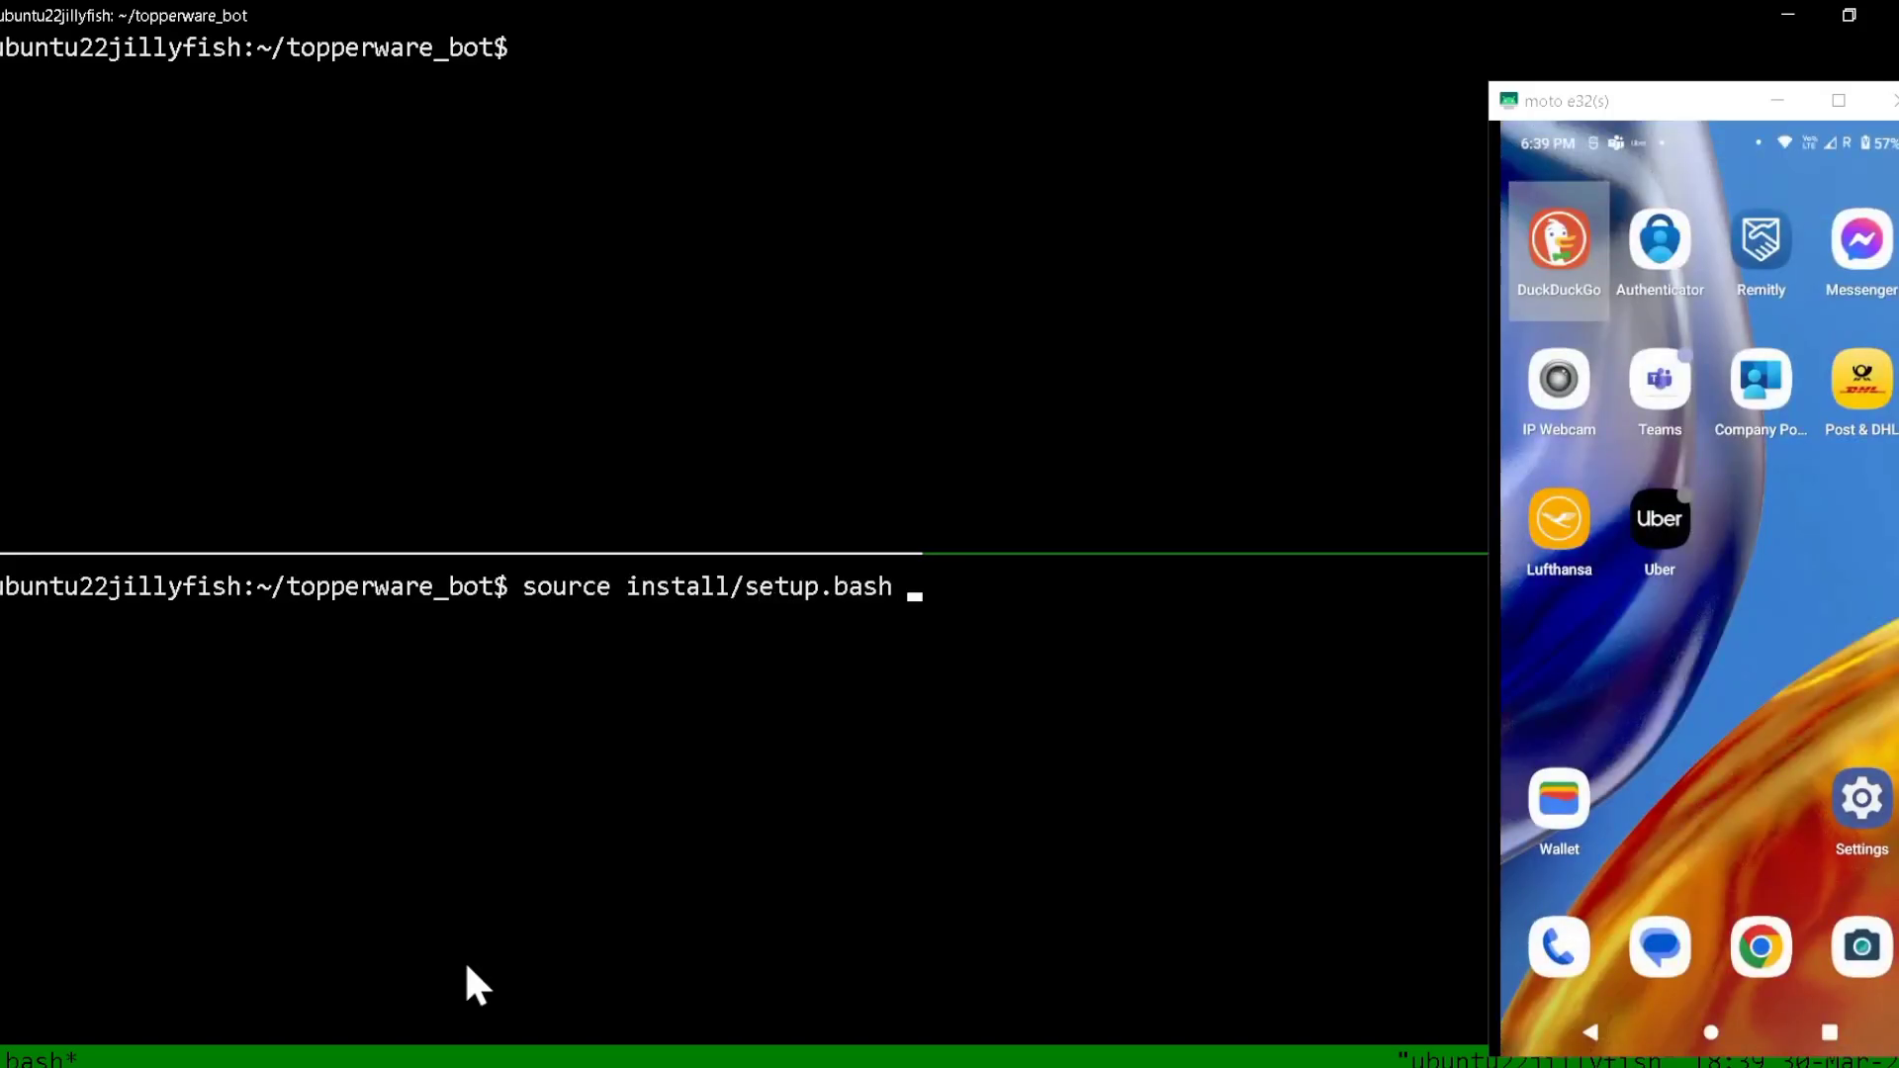
pyautogui.press('Return')
# Open the mirrored phone's camera app and focus it on the robot.
pyautogui.click(1862, 946)
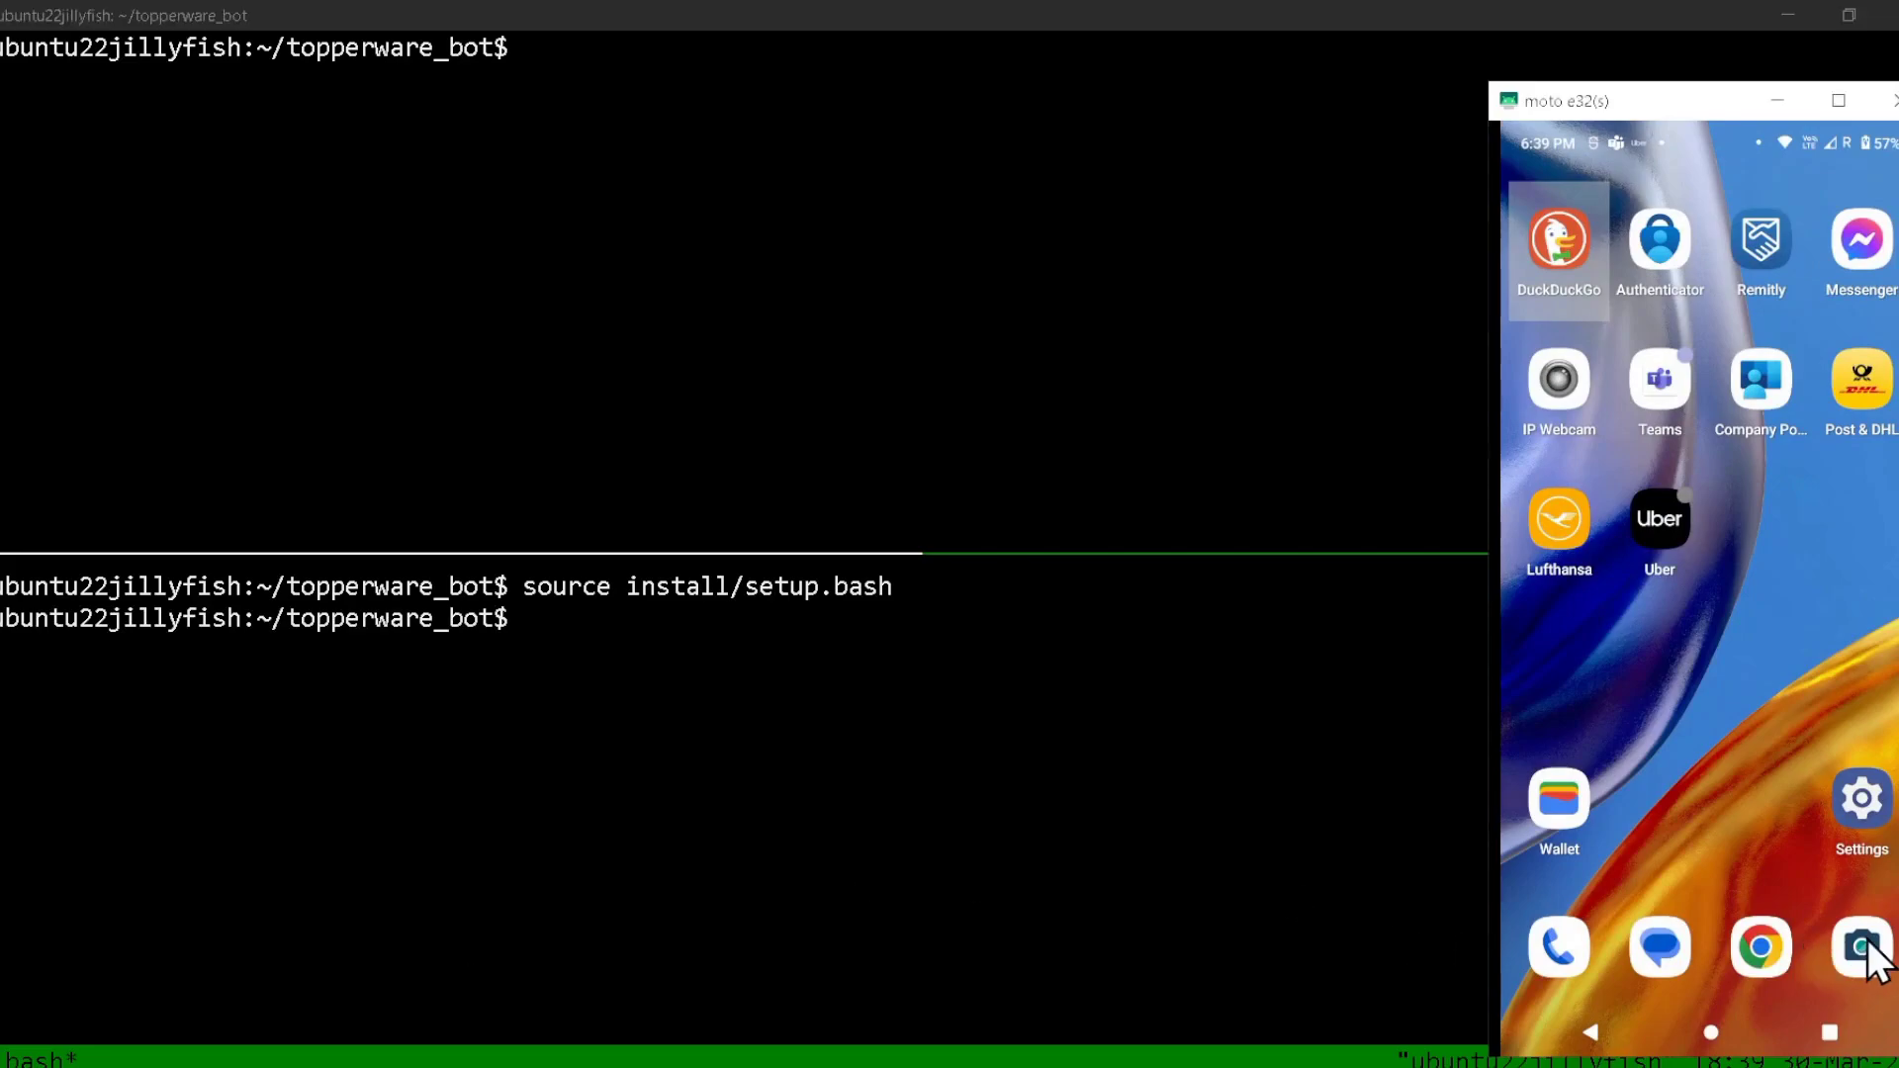
pyautogui.click(1669, 564)
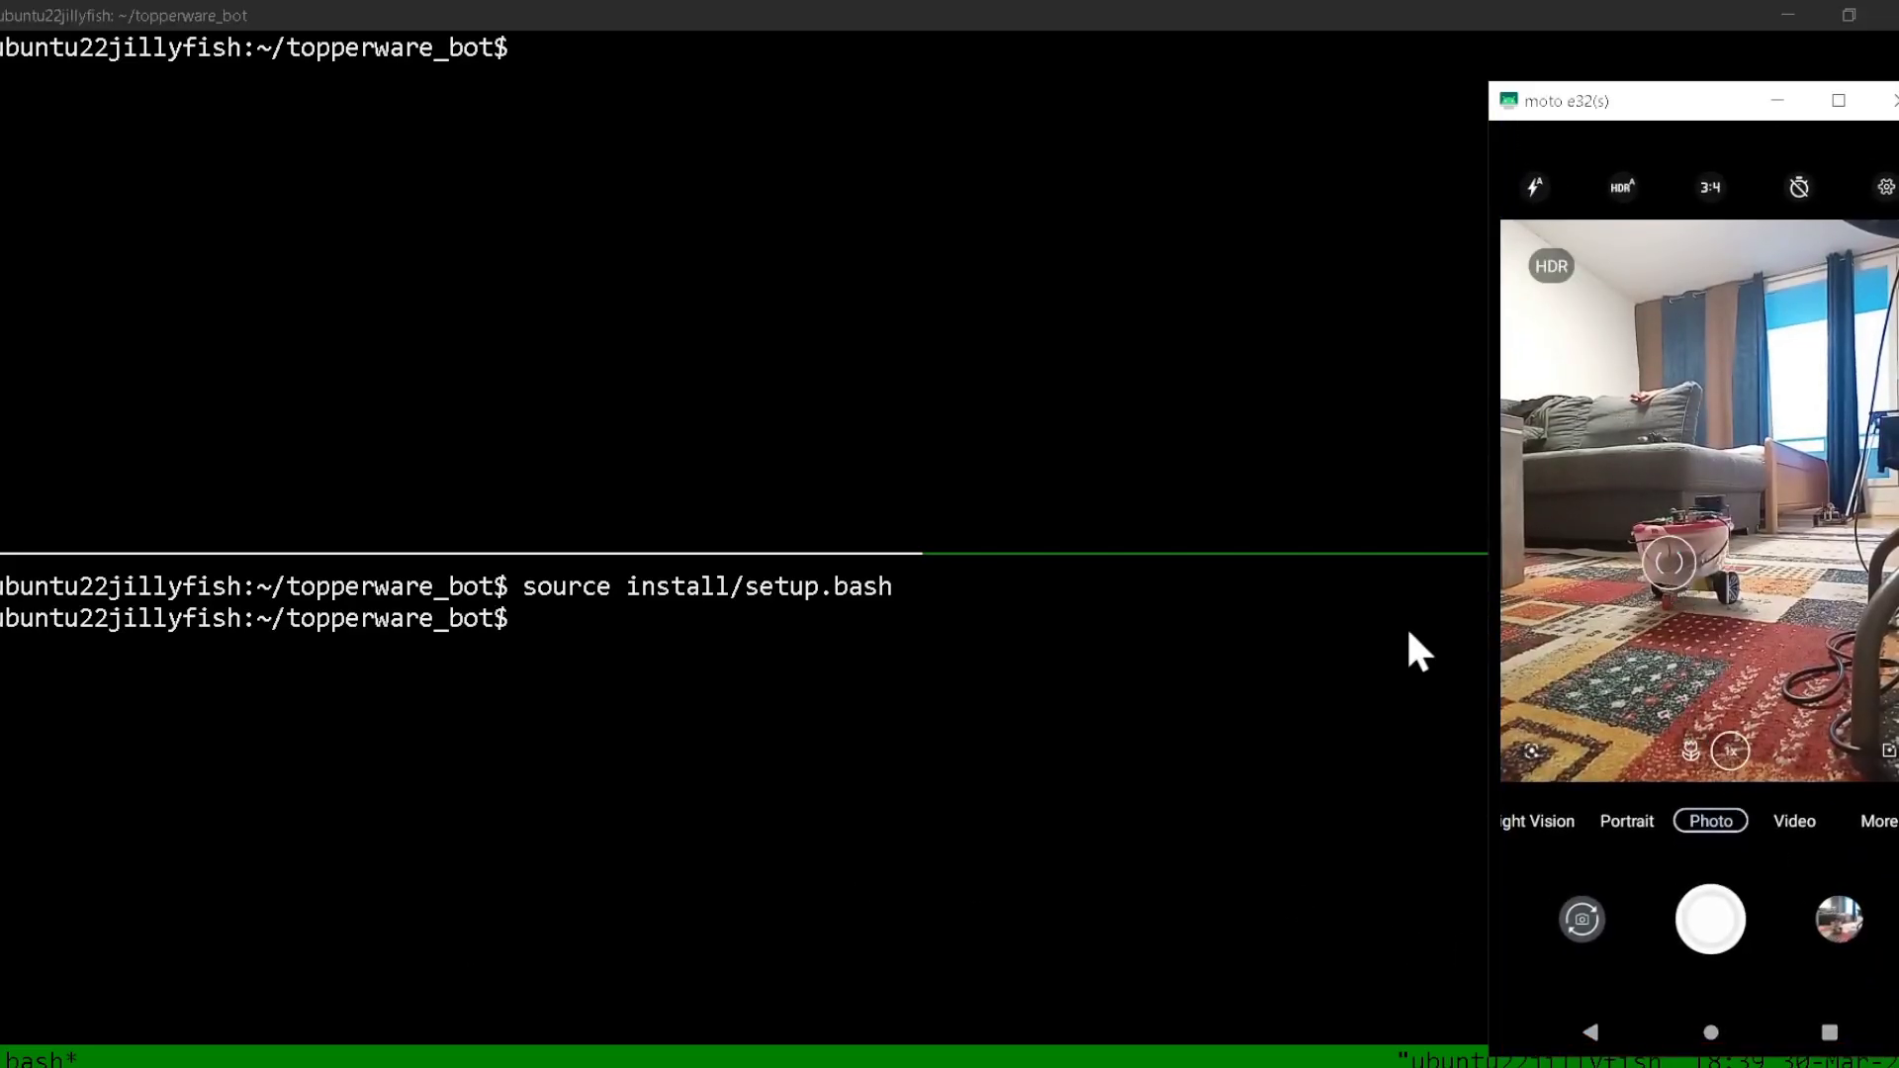
pyautogui.click(764, 774)
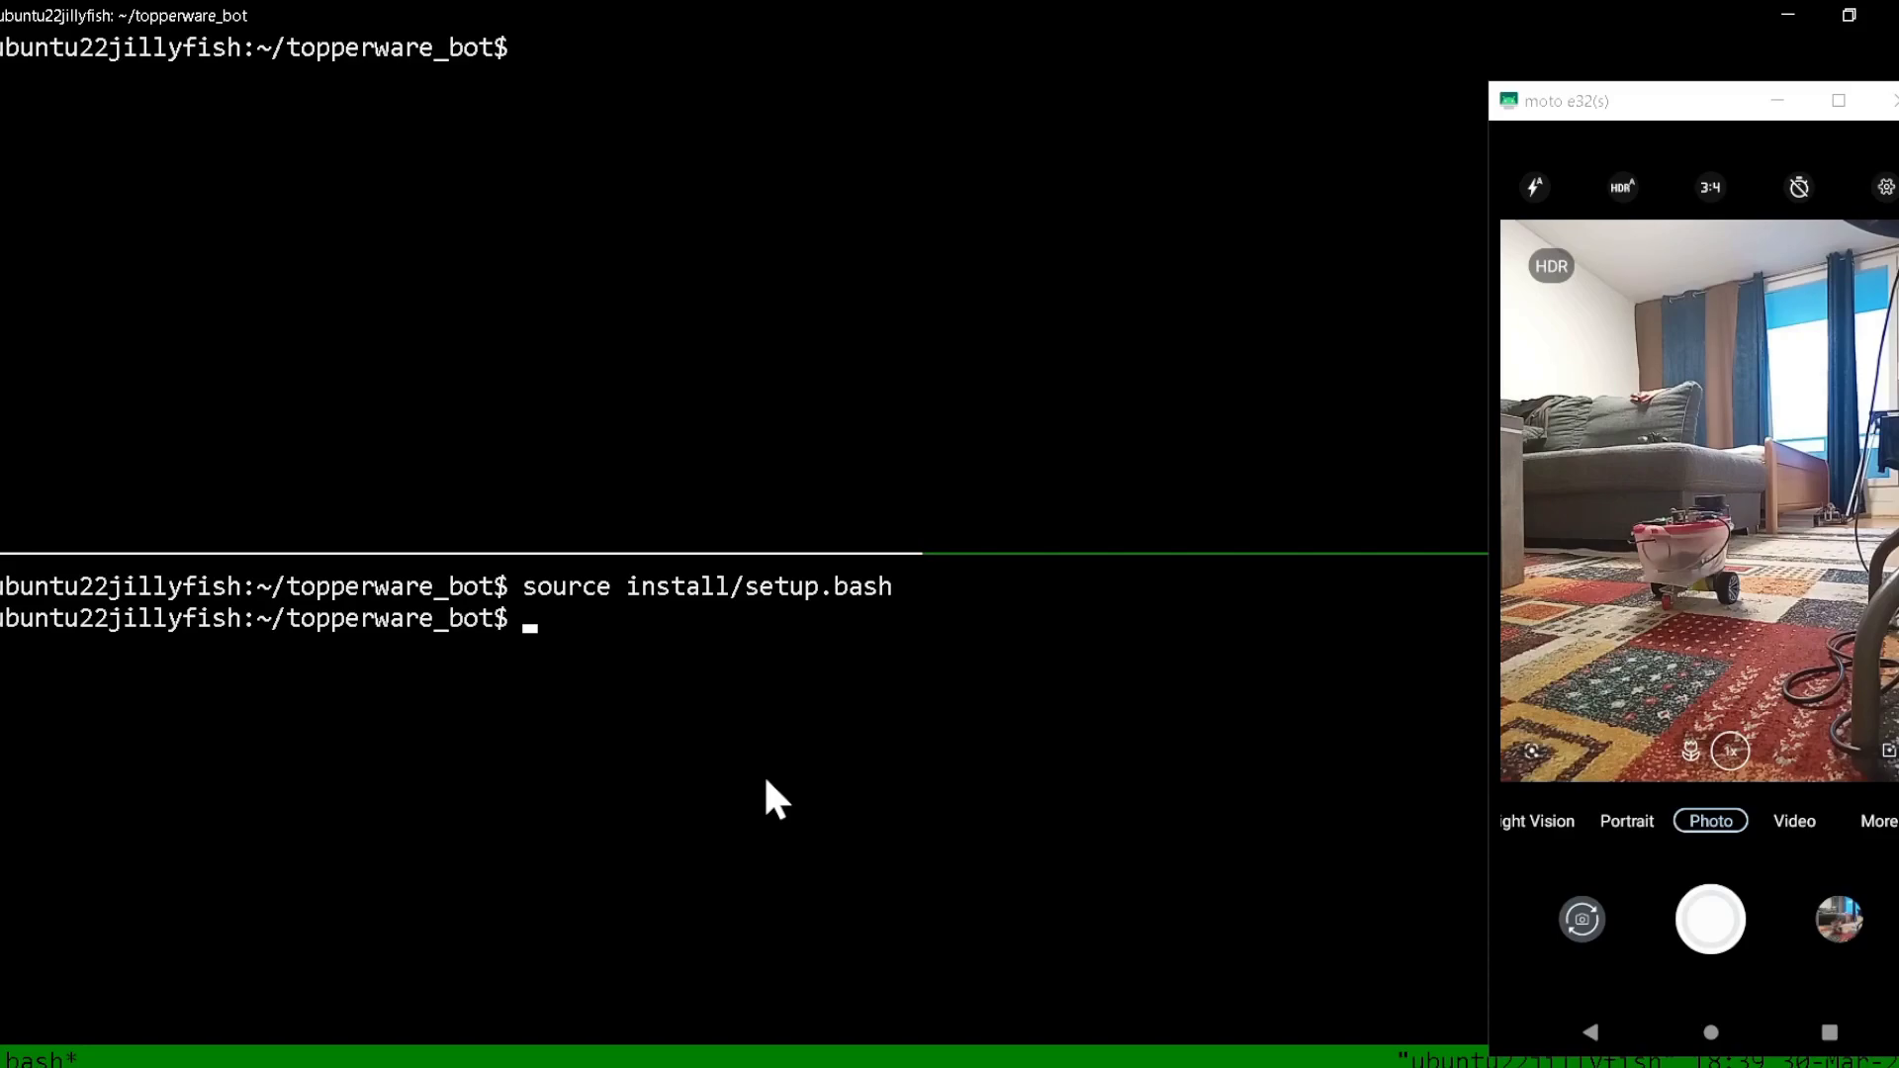
# Run ros2 launch odometry_publisher odometry_publisher.launch.py.
pyautogui.write('ros2 launch ')
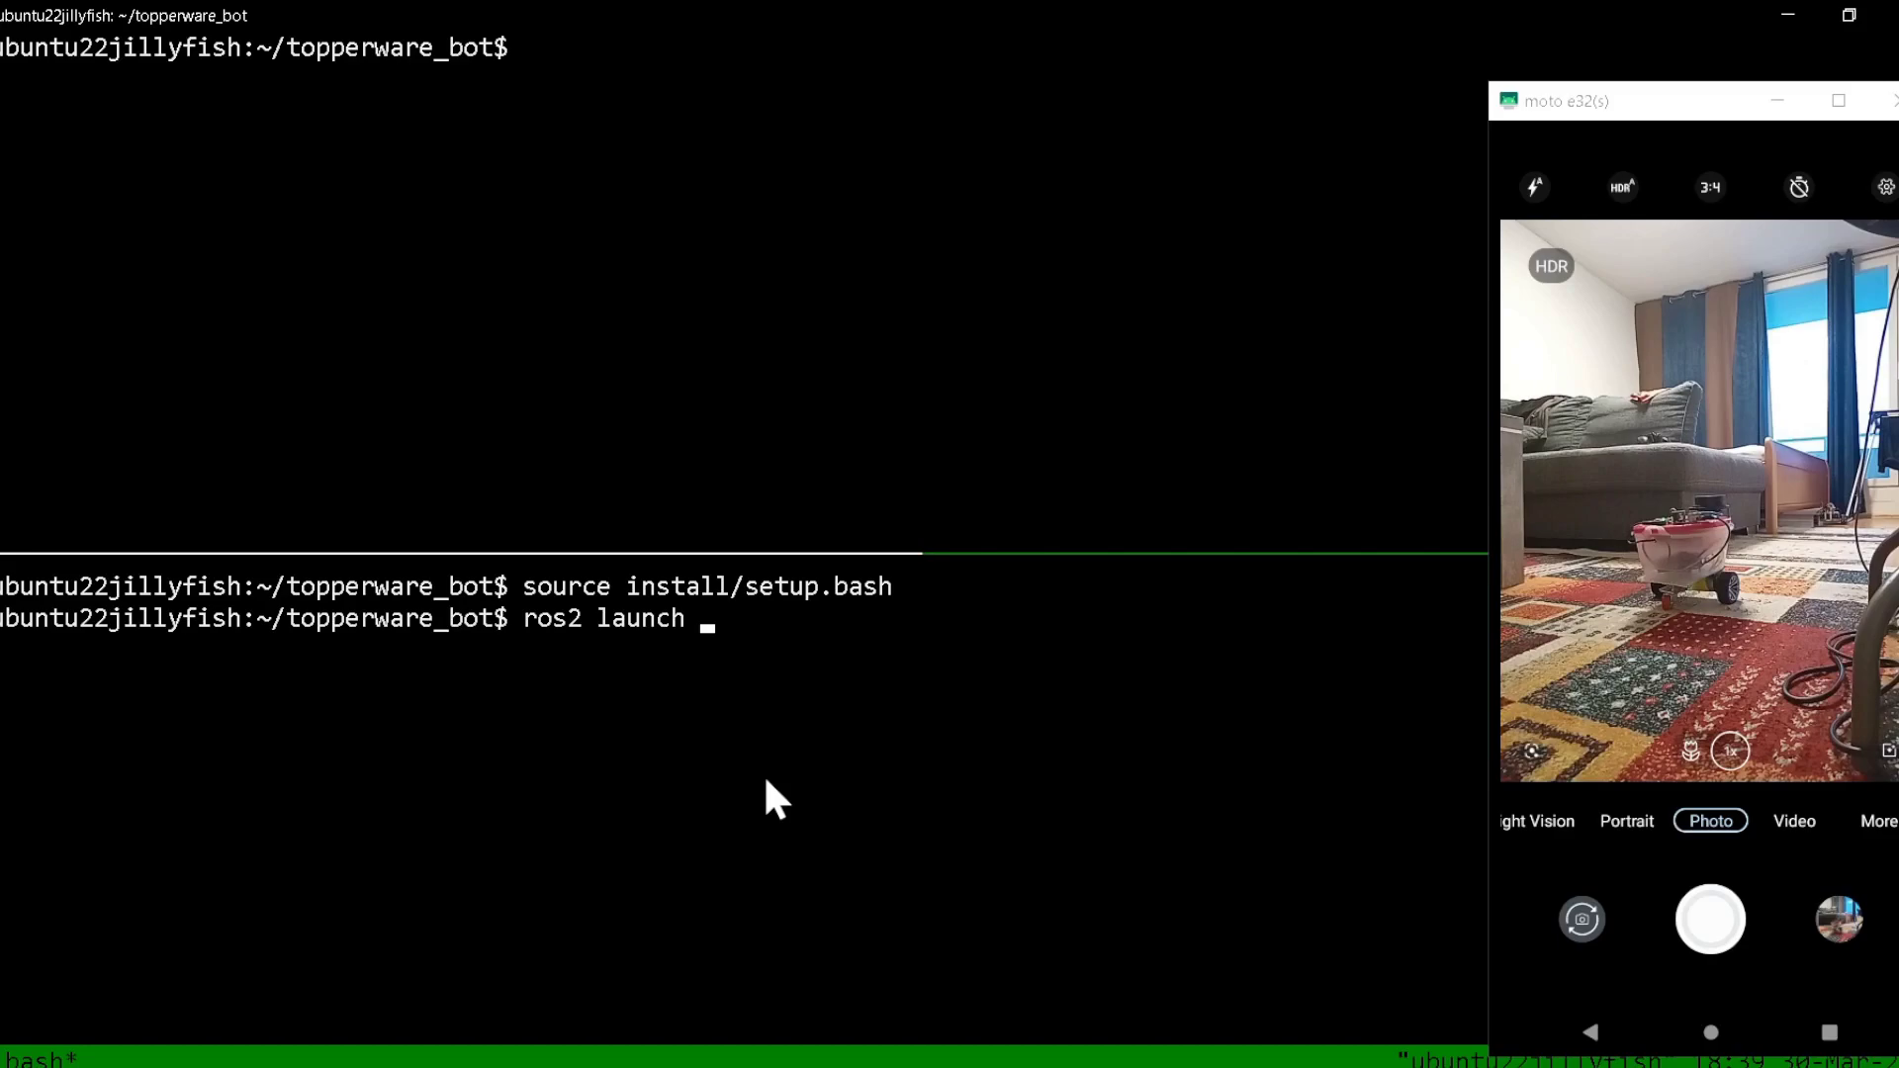
pyautogui.write('odo')
pyautogui.press('Tab')
pyautogui.write('od')
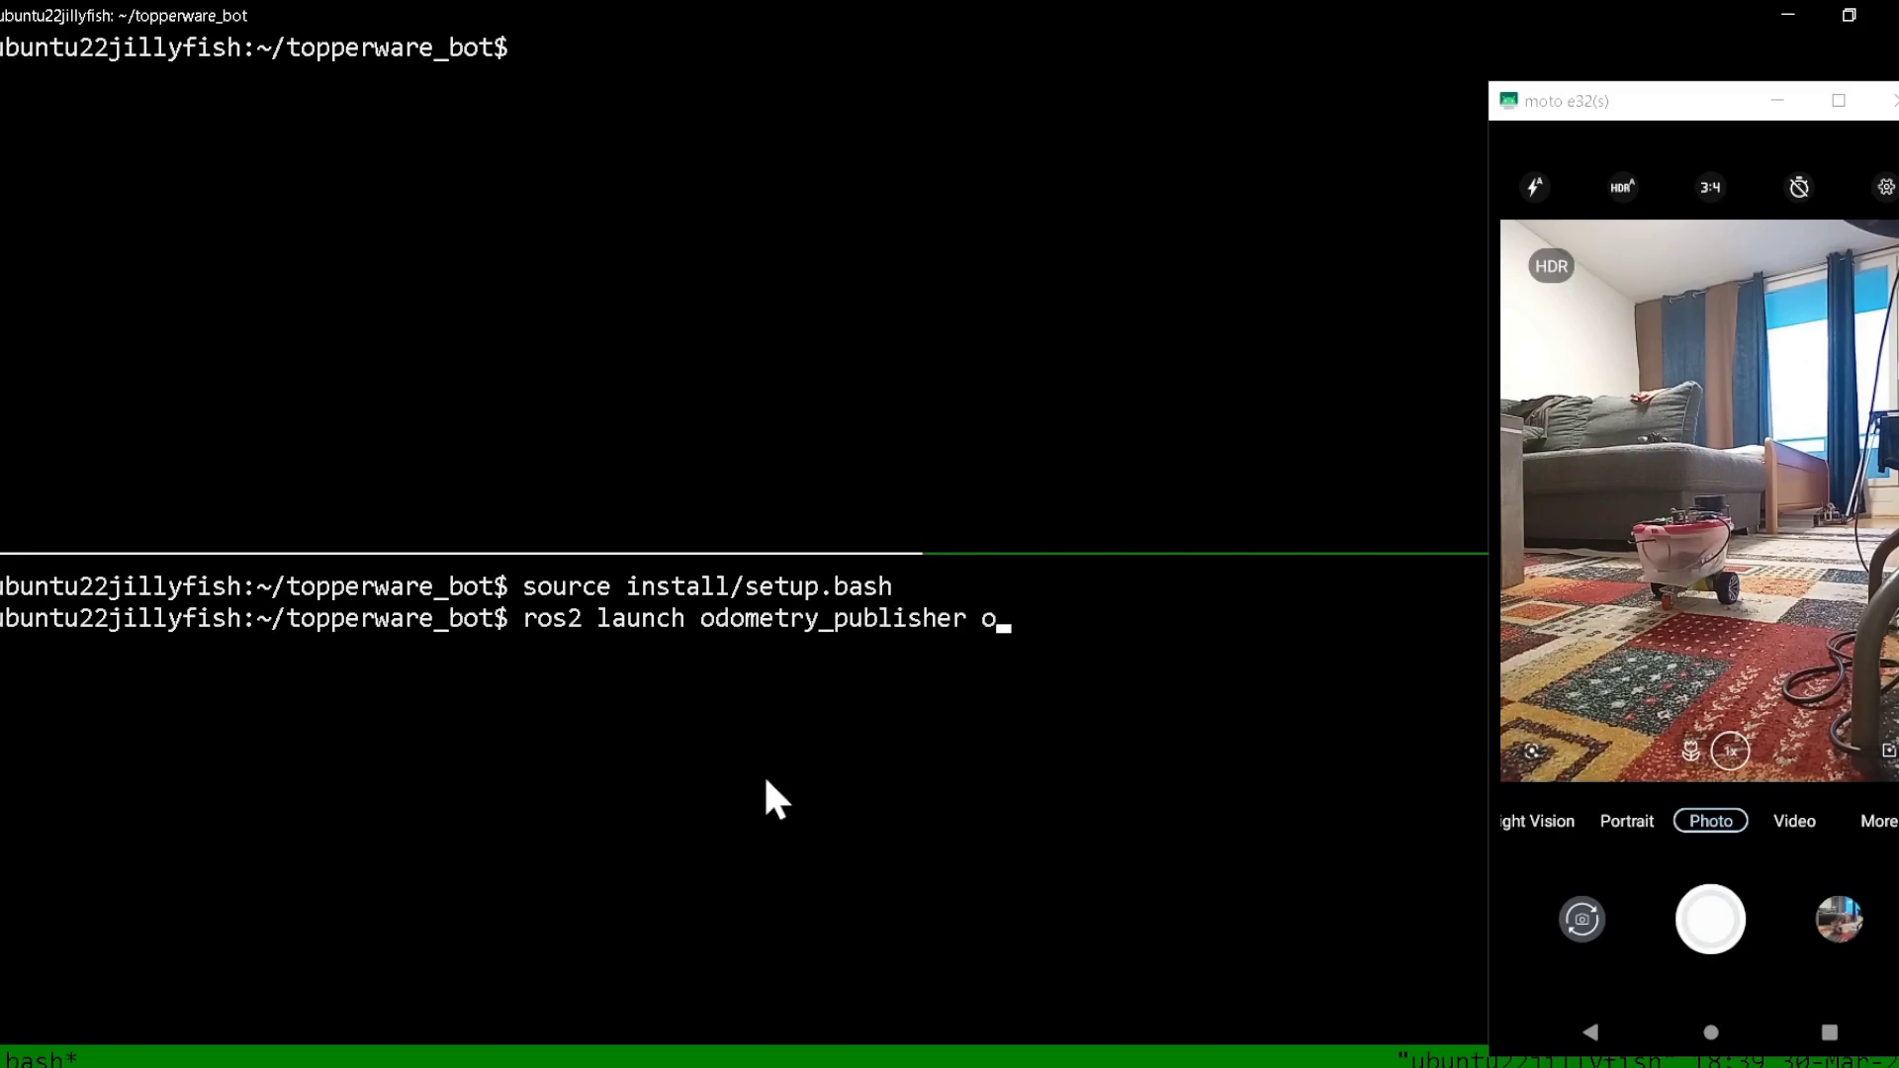
pyautogui.press('Tab')
pyautogui.press('Return')
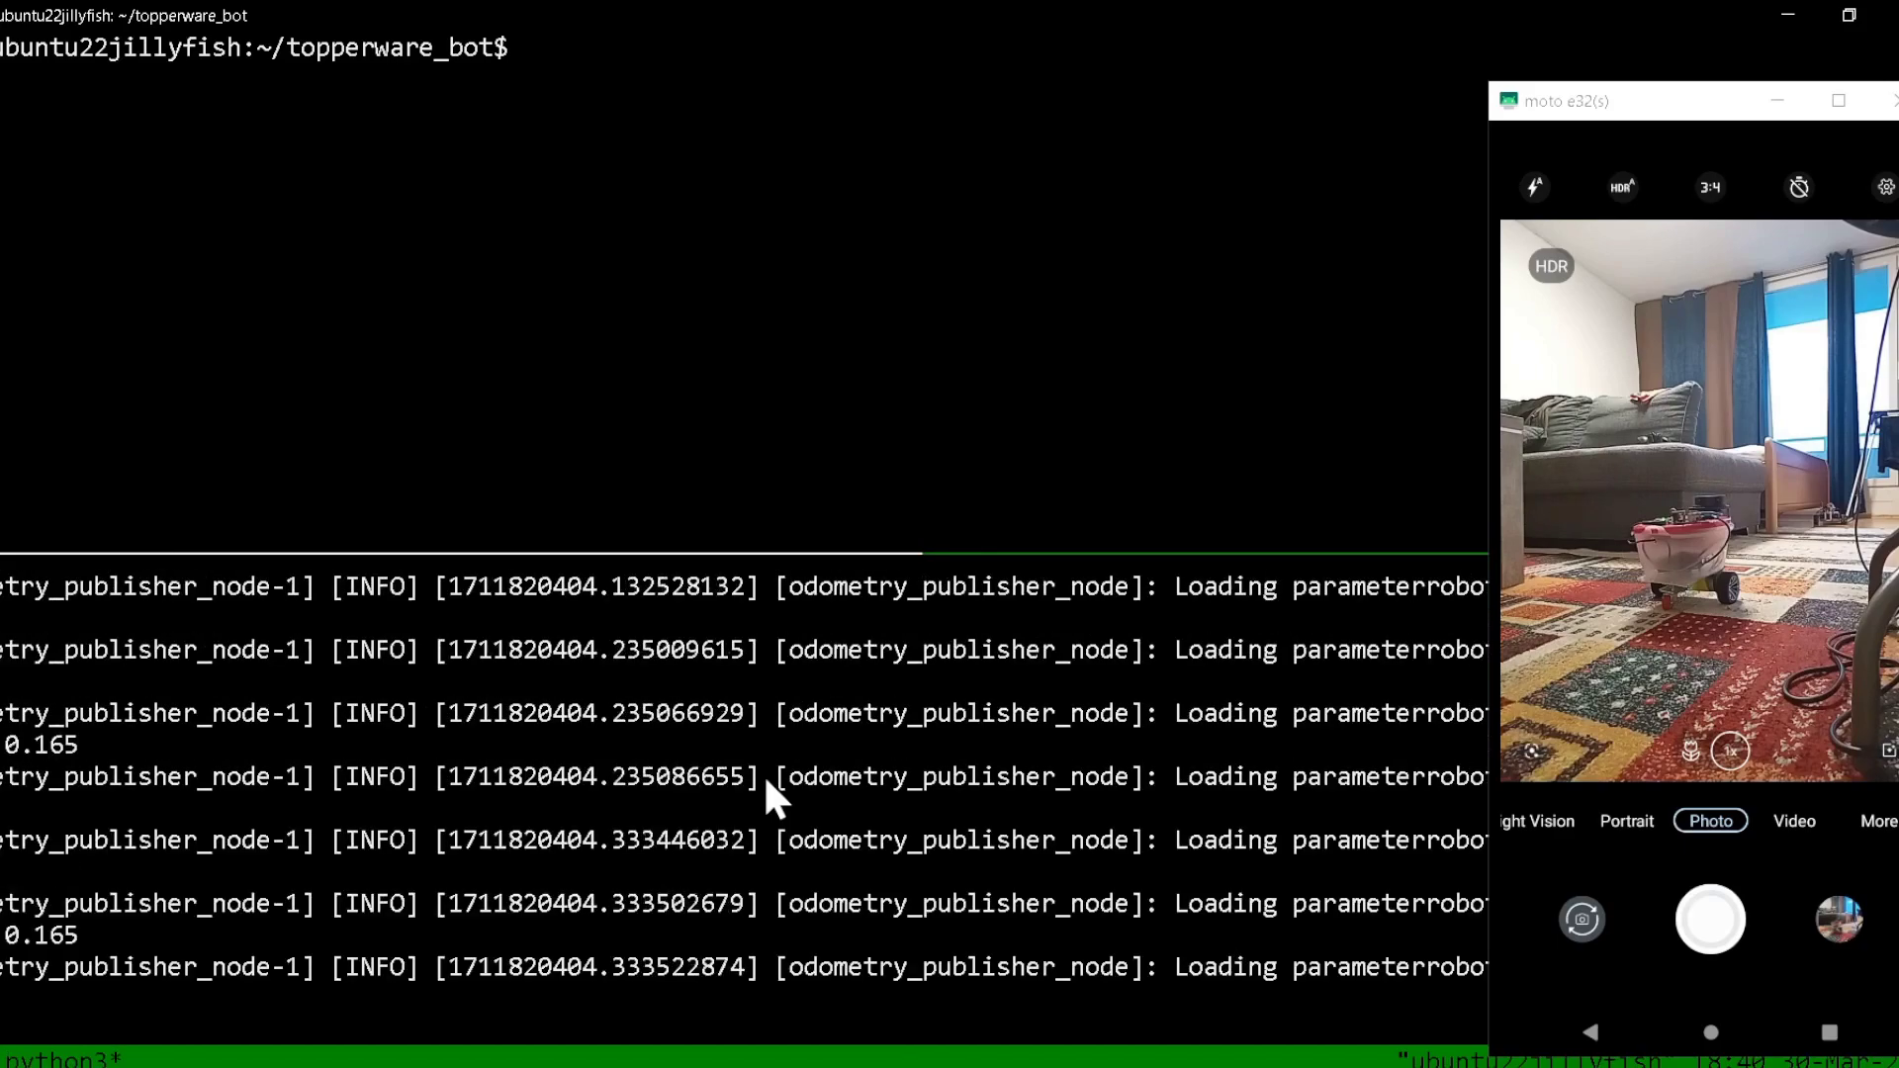
pyautogui.hotkey('ctrl', 'b')
pyautogui.press('Up')
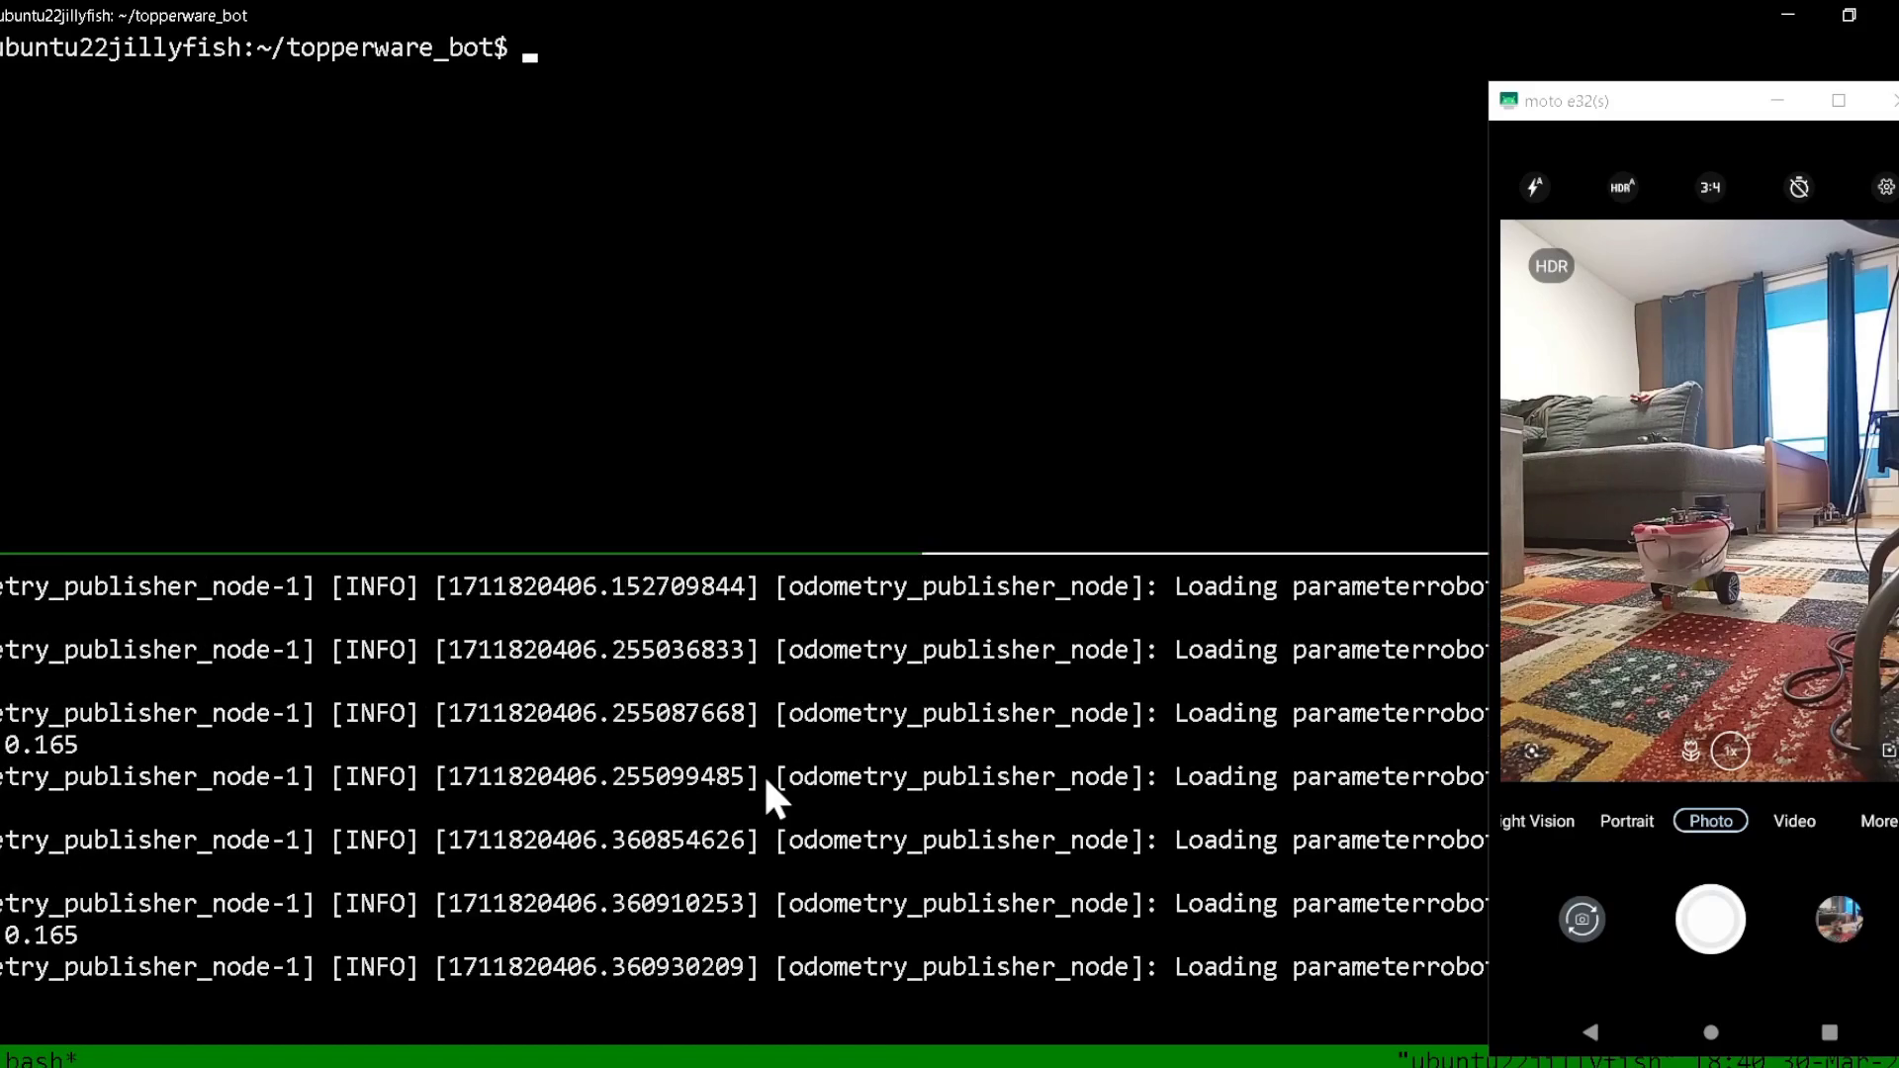
# Source install/setup.bash in the top pane and start typing a topperware ros2 launch command.
pyautogui.write('source install/setup.bash')
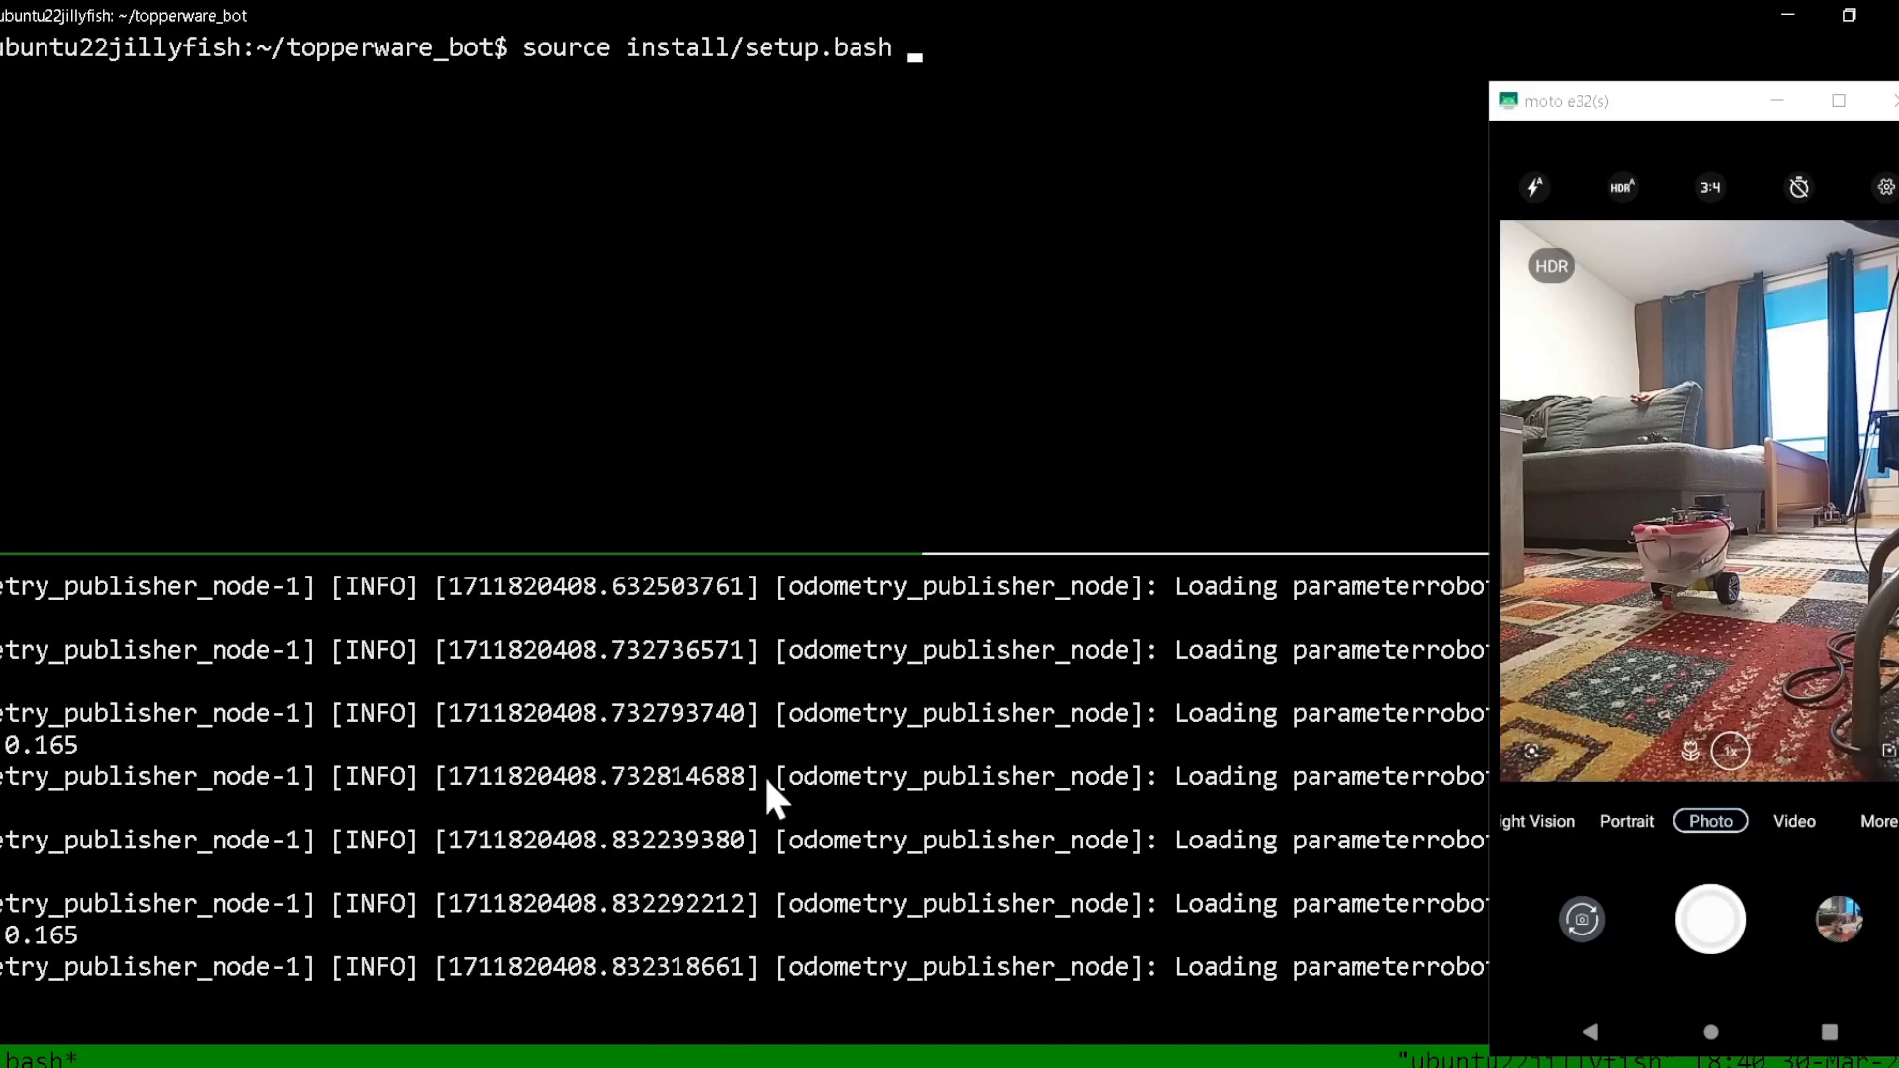
pyautogui.press('Return')
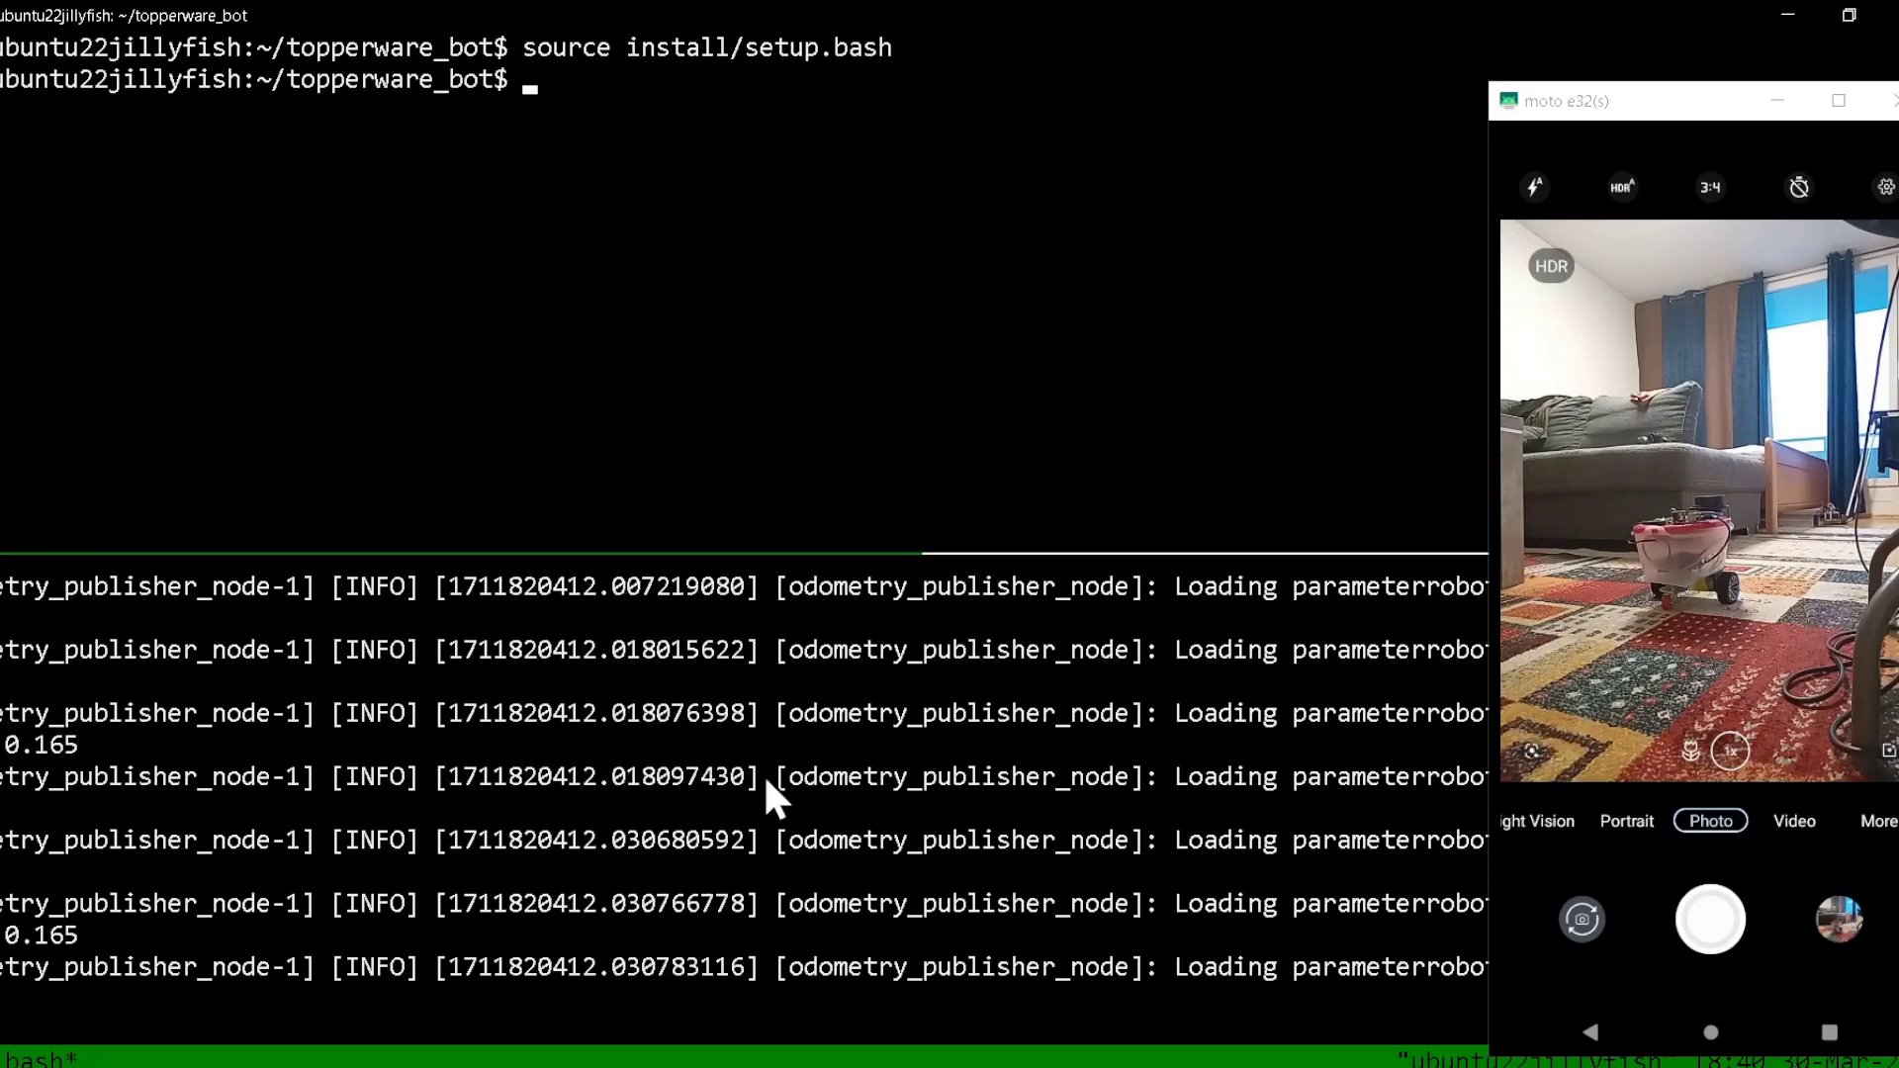
pyautogui.write('ros2 lau')
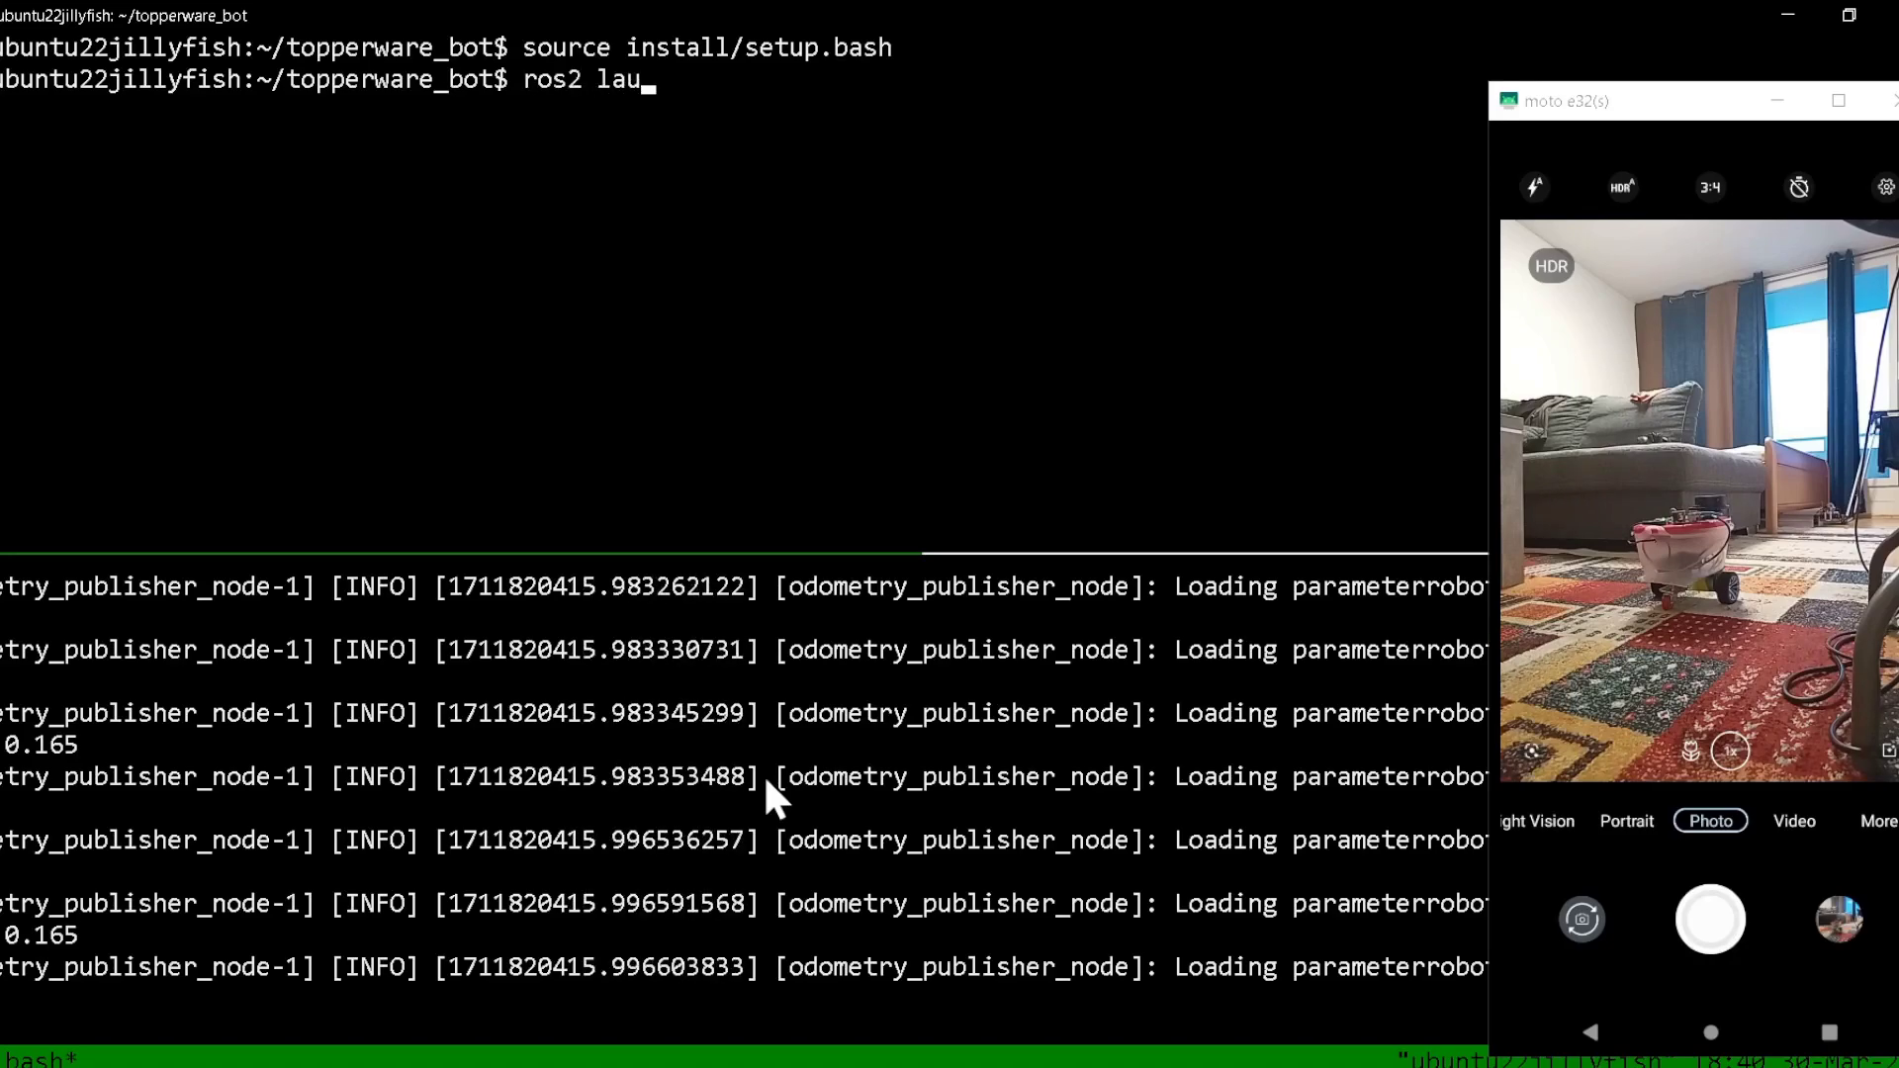
pyautogui.write('nch top')
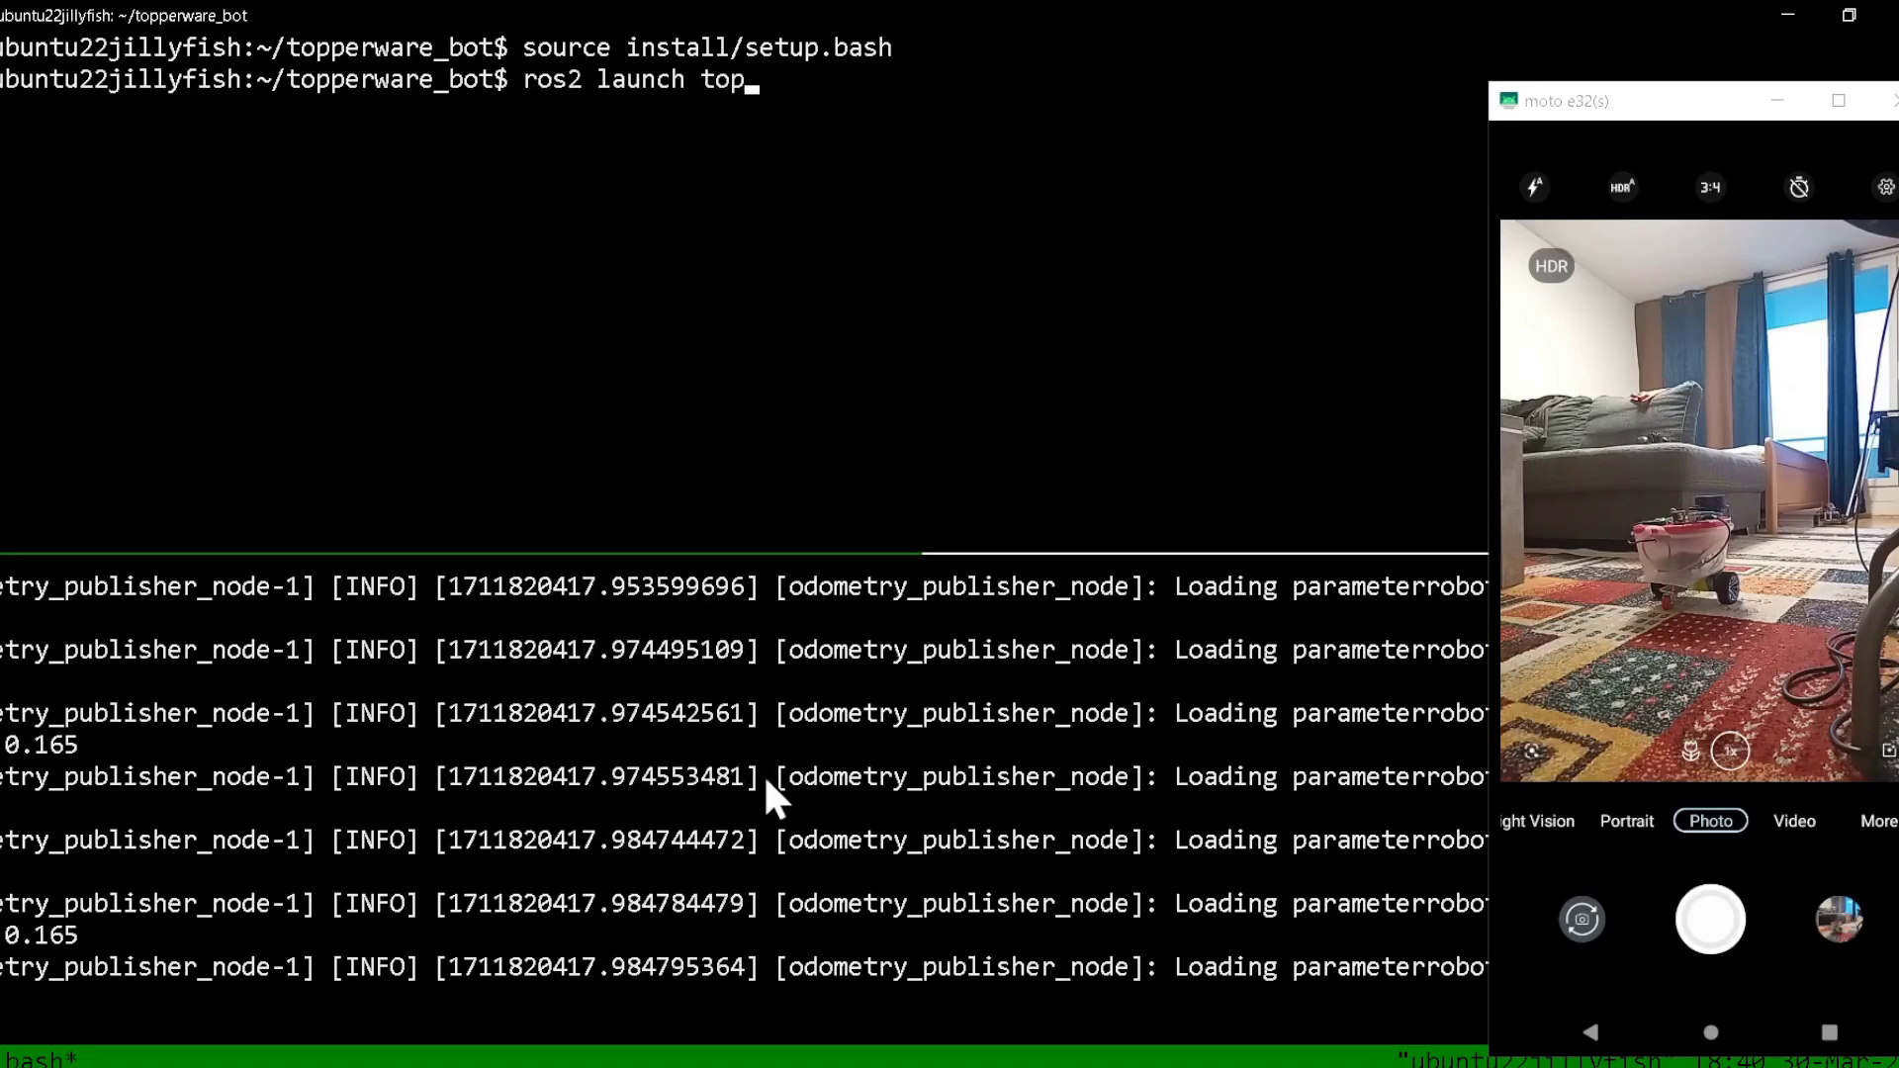
pyautogui.write('pwa')
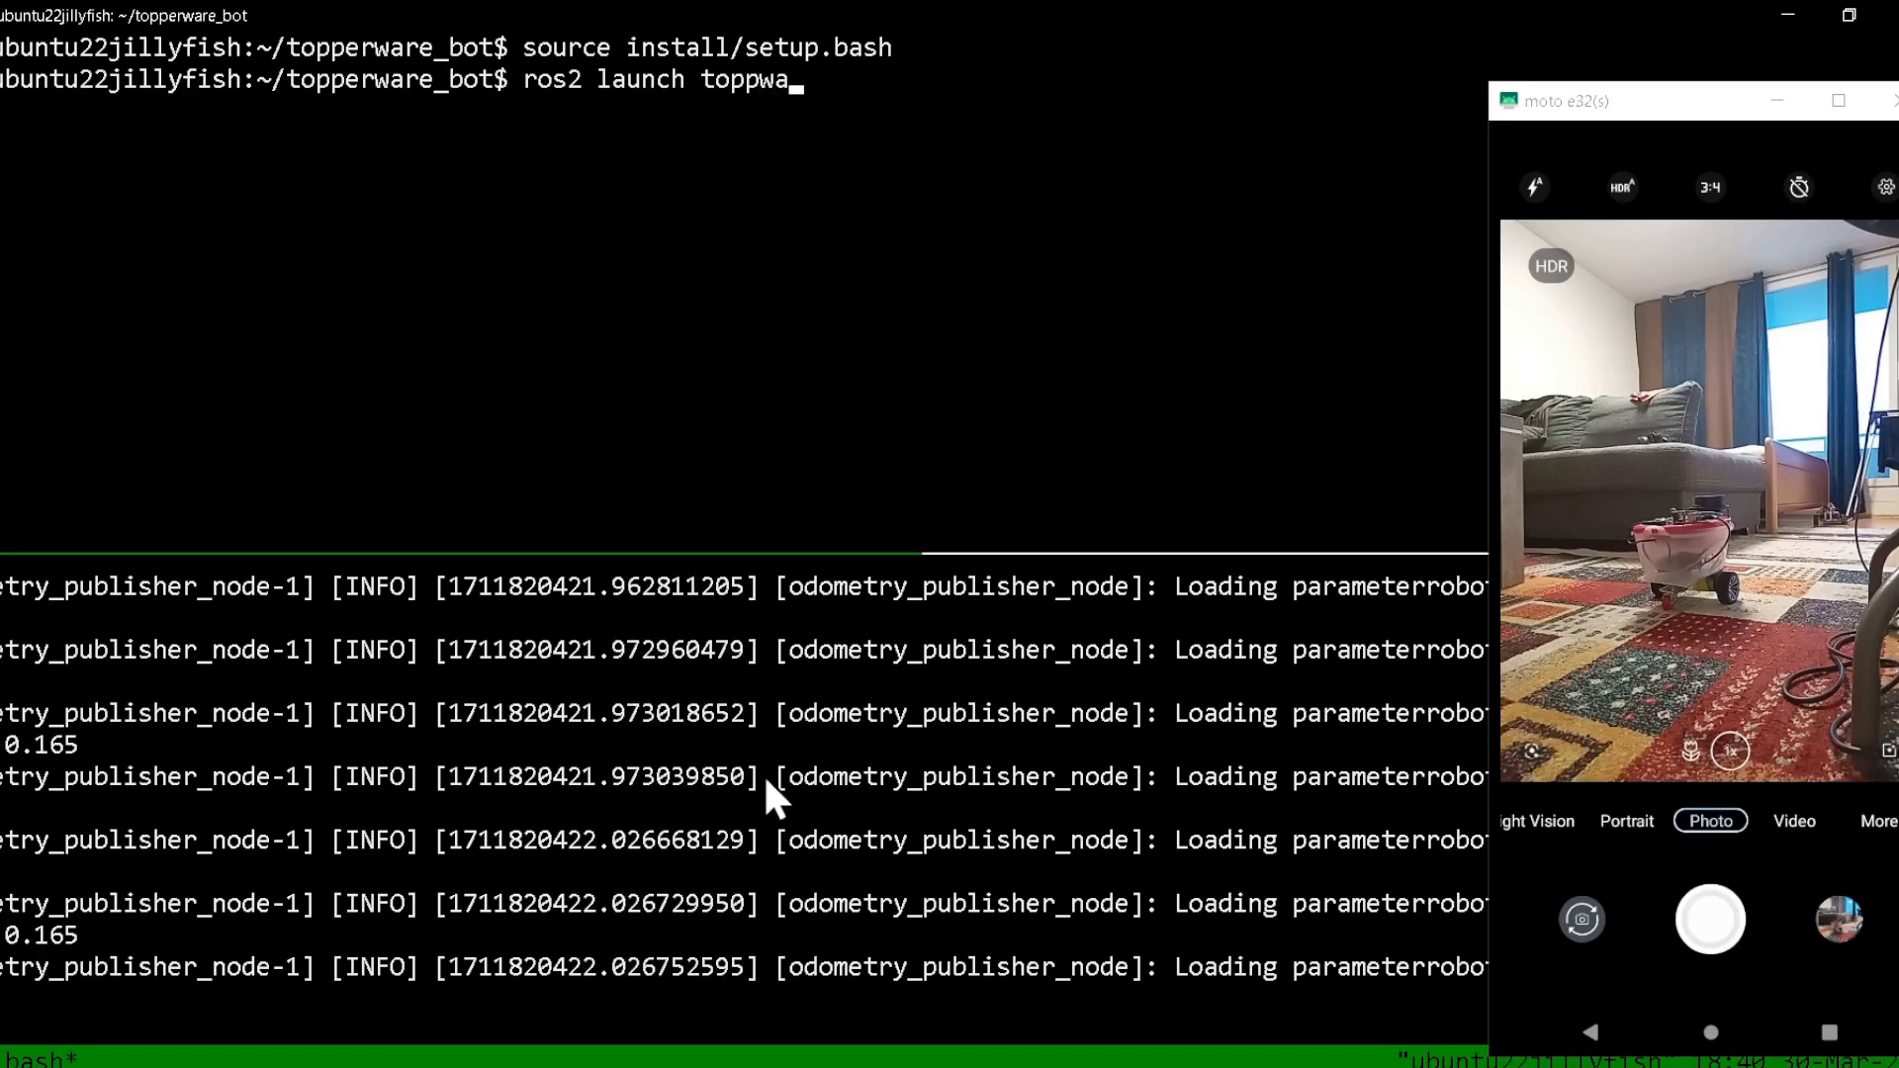
pyautogui.press('BackSpace')
pyautogui.press('BackSpace')
pyautogui.press('BackSpace')
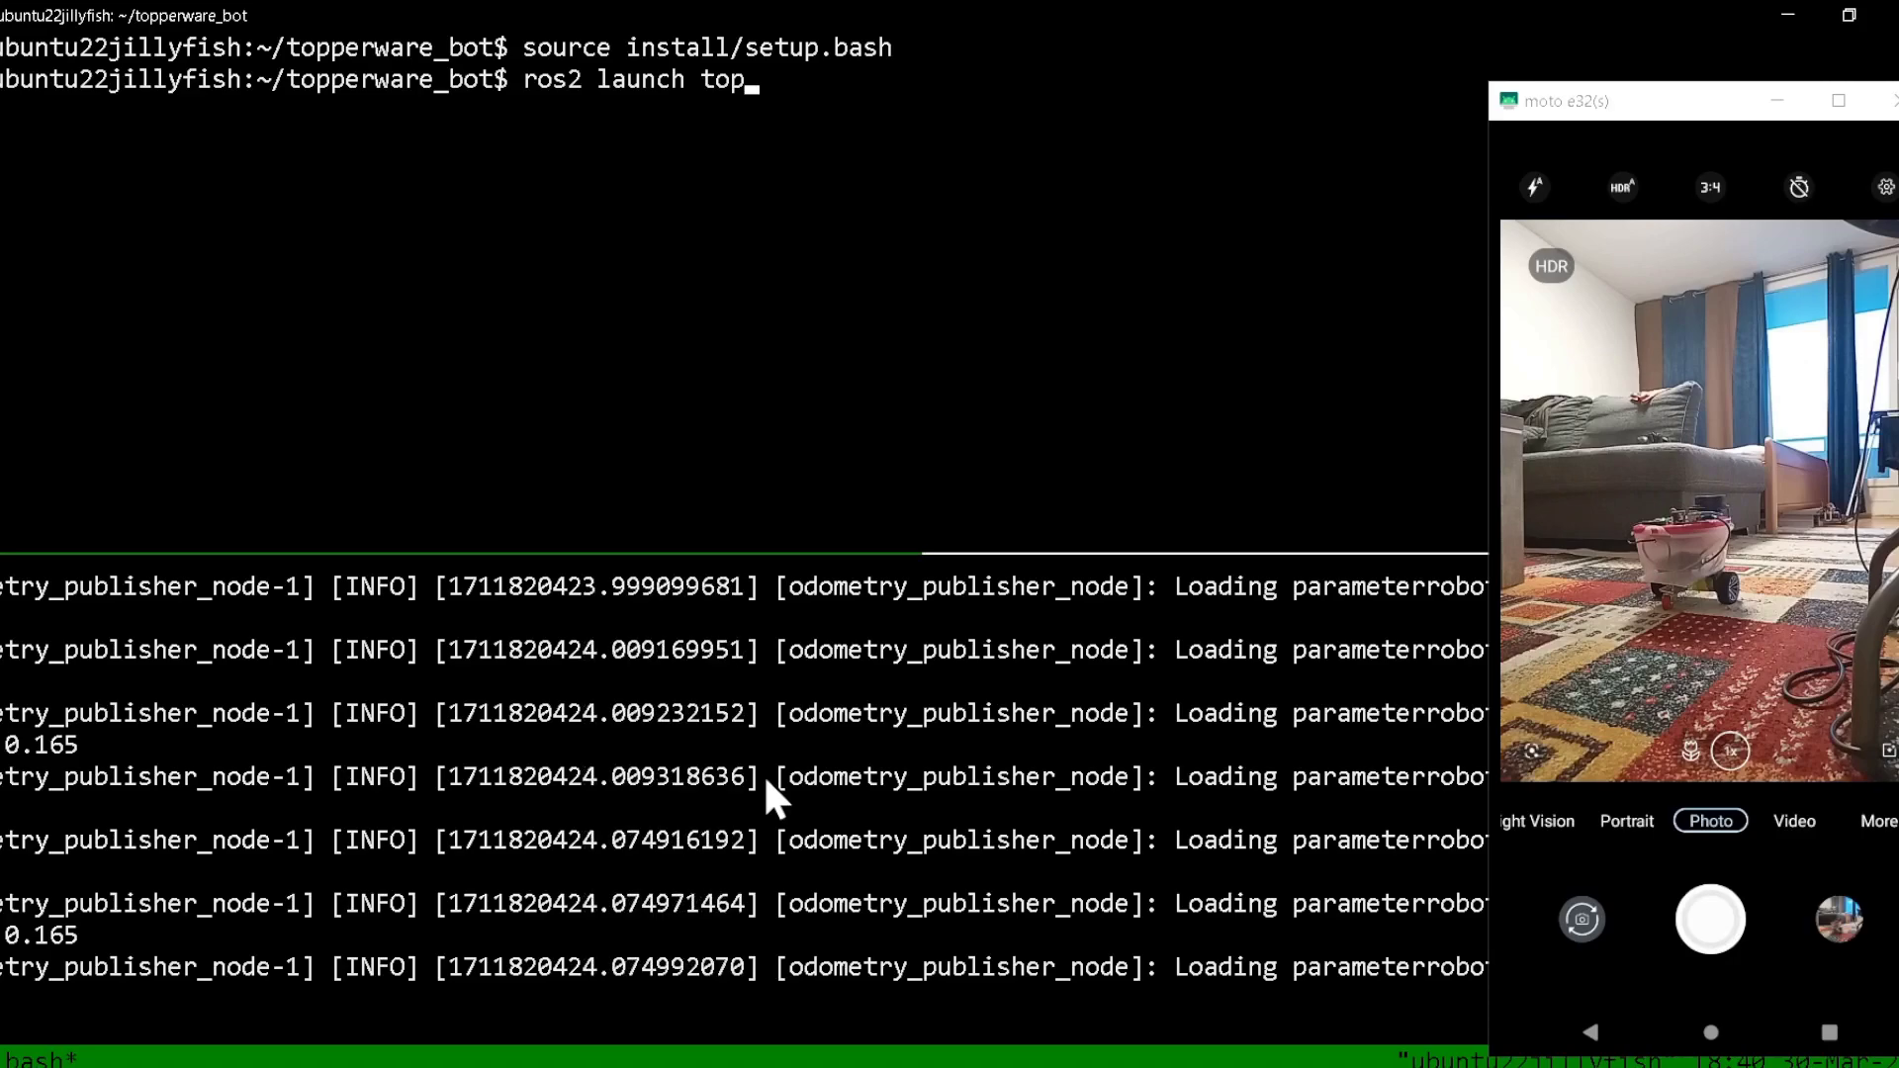
pyautogui.press('Tab')
pyautogui.press('Tab')
pyautogui.press('Tab')
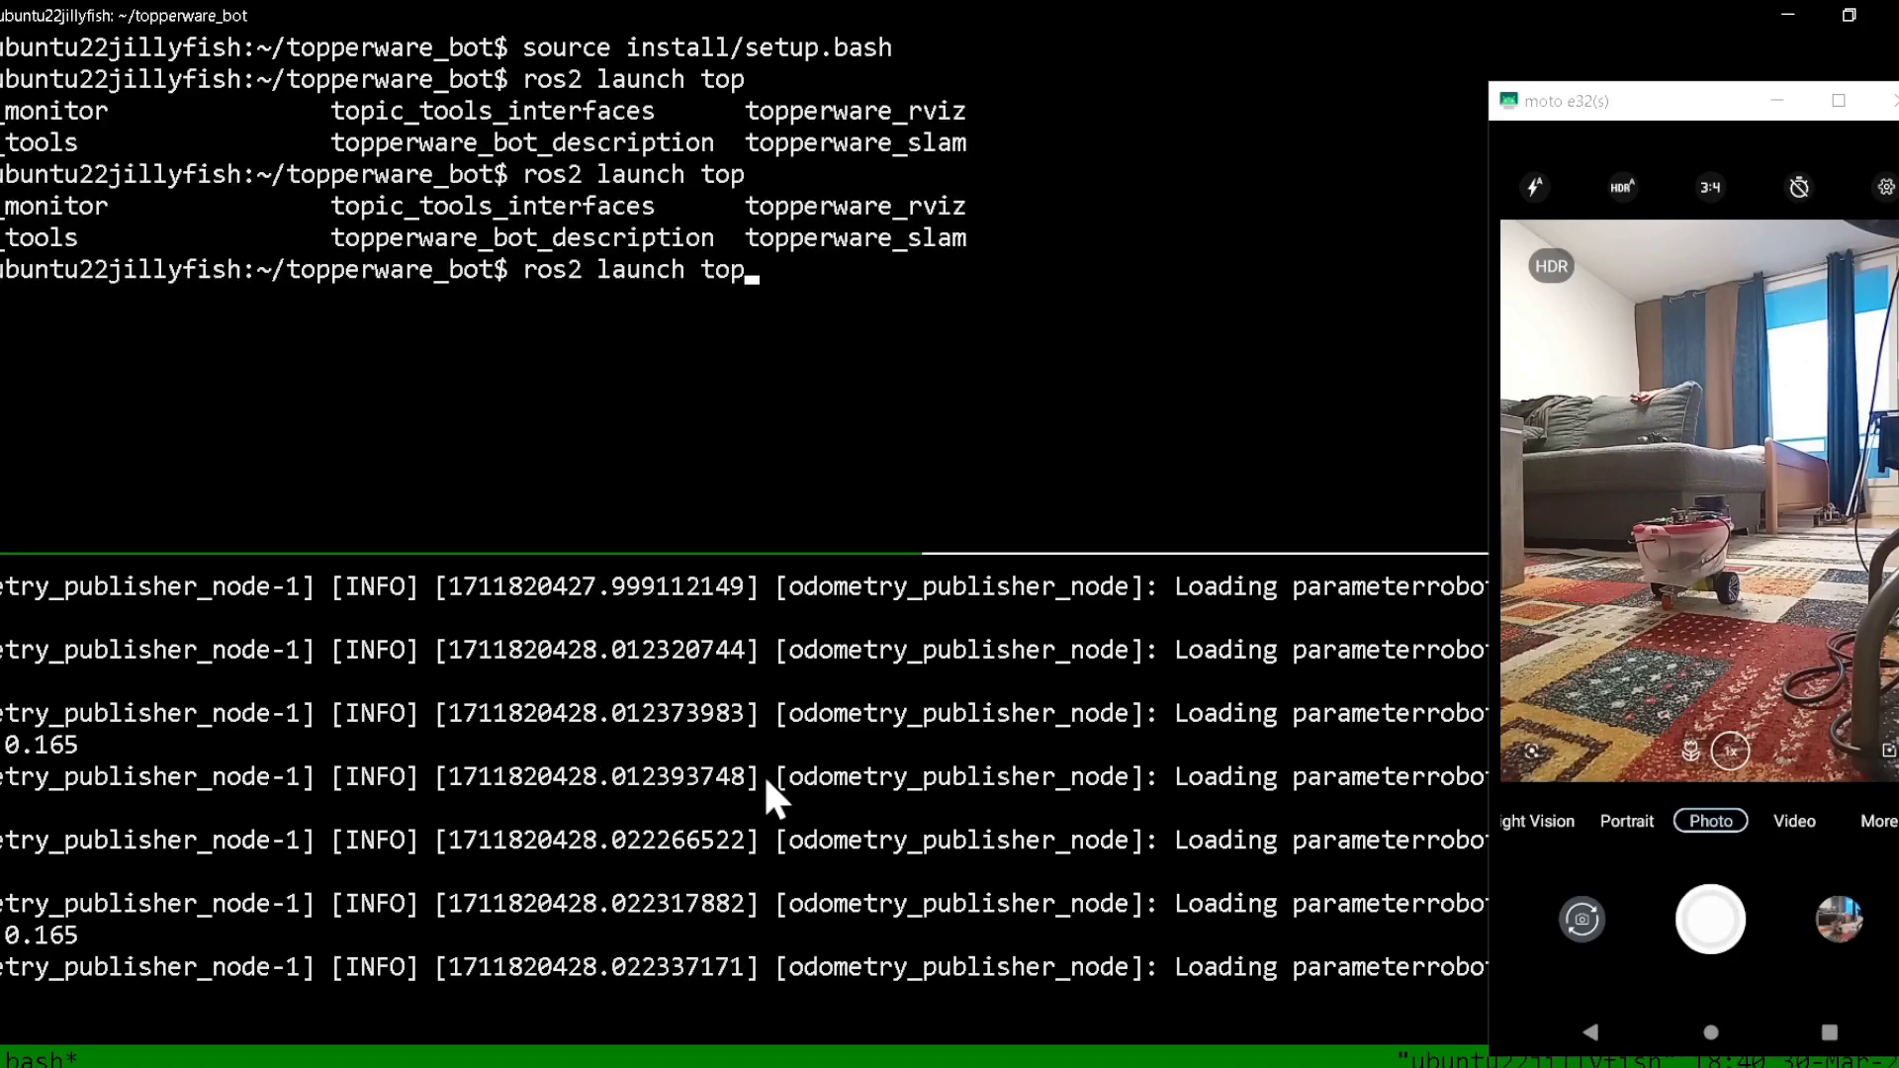
pyautogui.write('p')
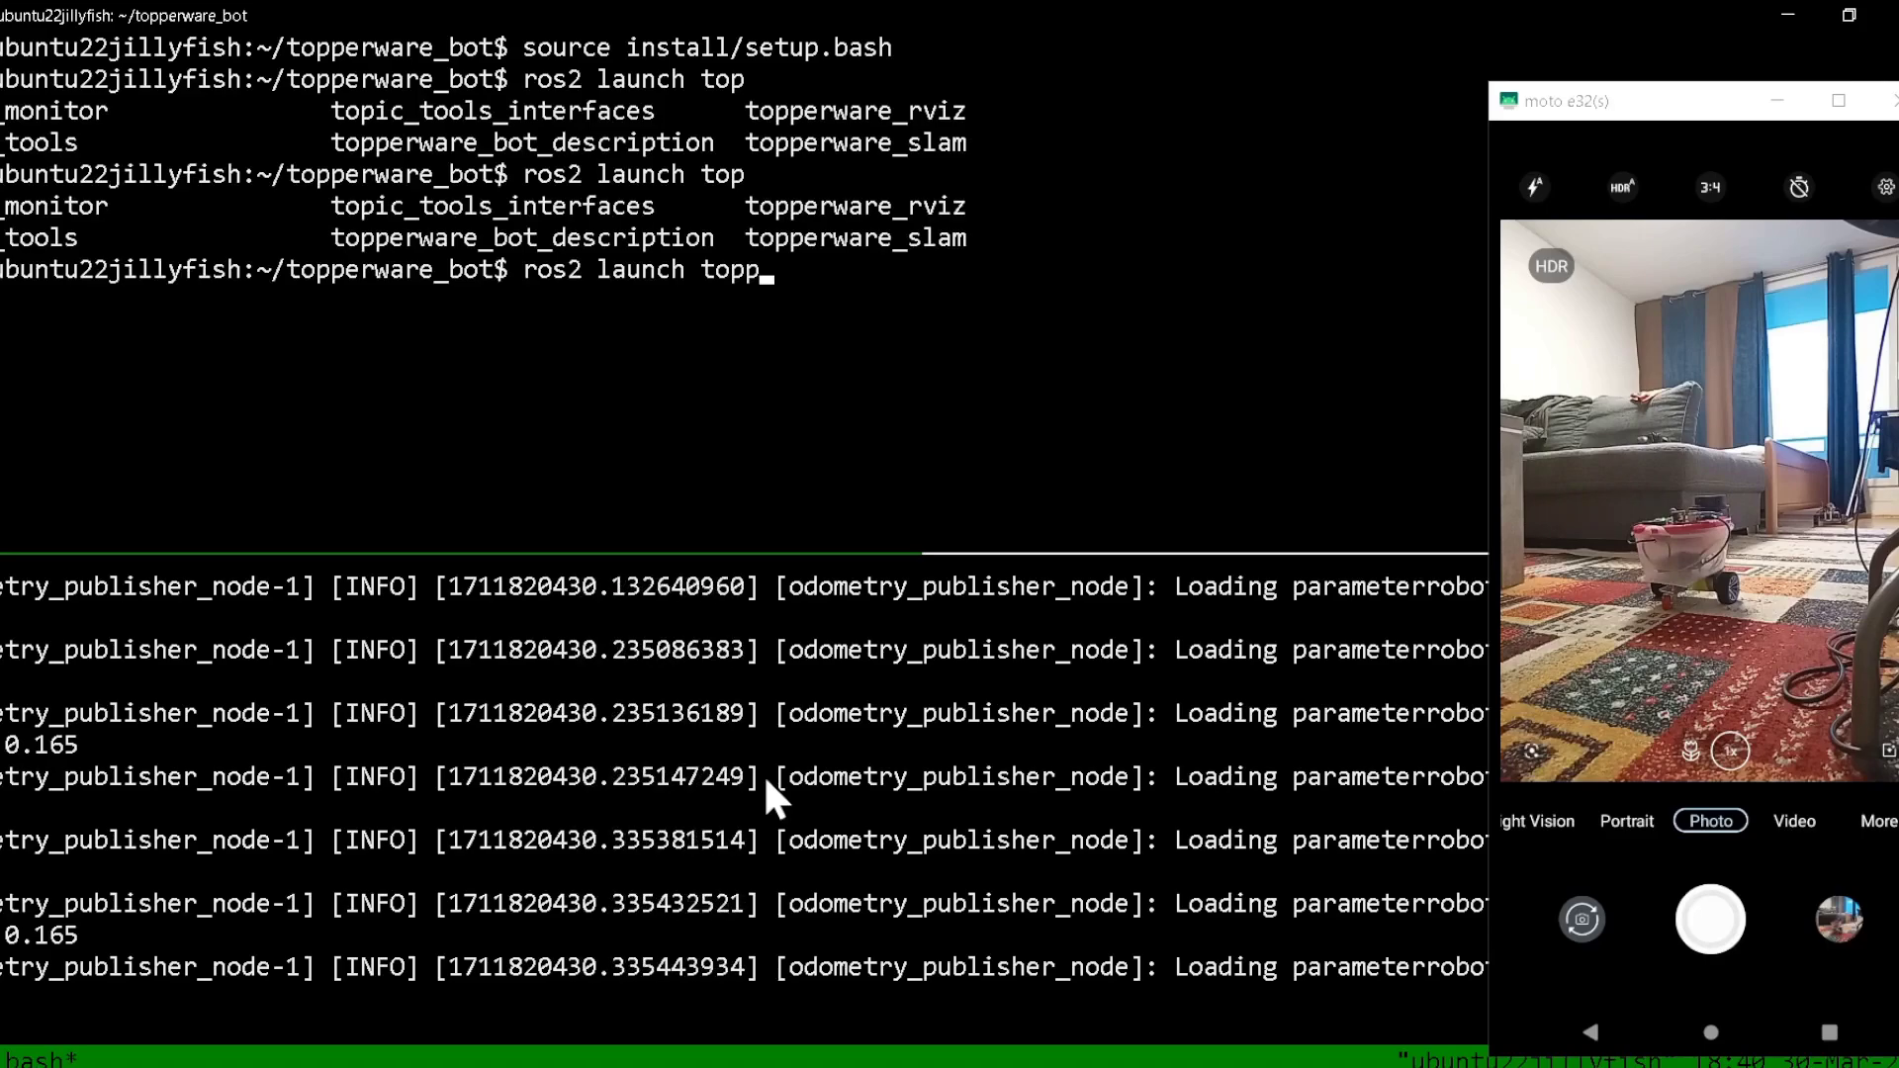
pyautogui.press('Tab')
pyautogui.write('b')
pyautogui.press('Tab')
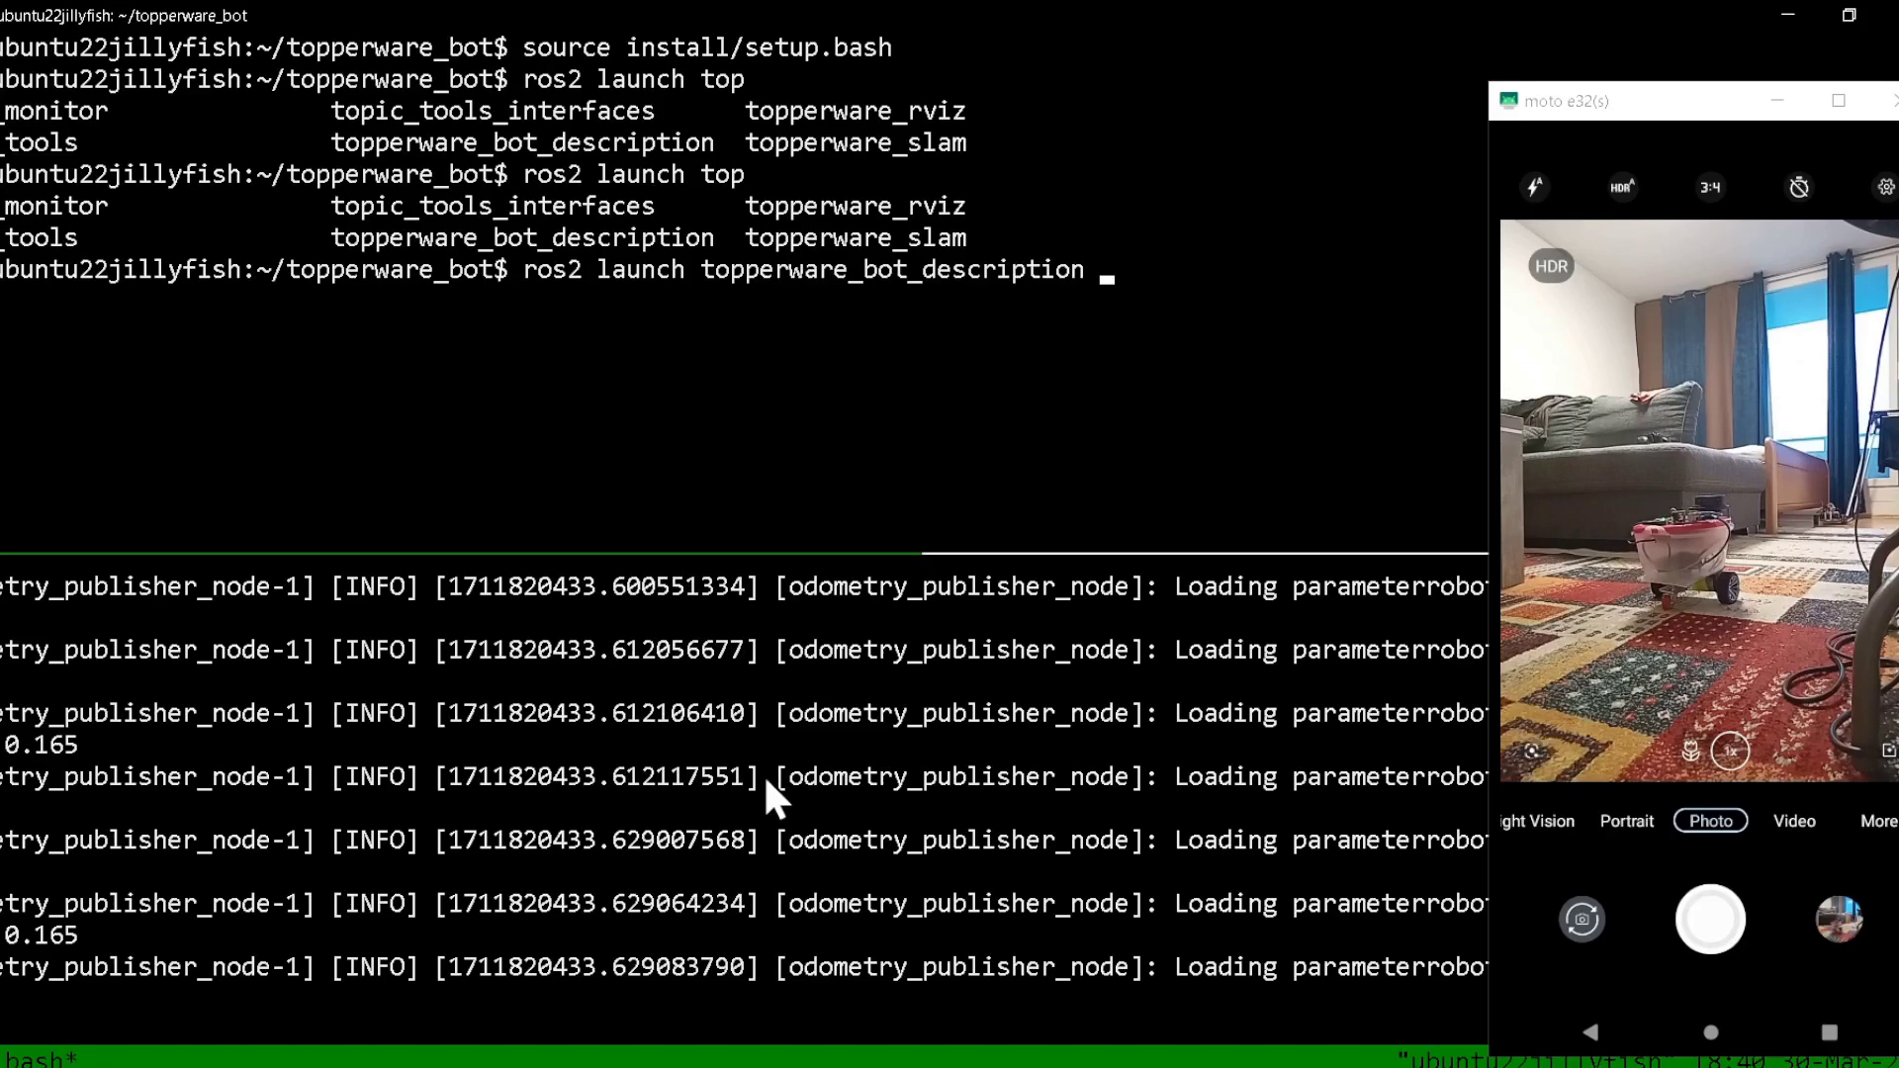
pyautogui.press('BackSpace')
pyautogui.press('BackSpace')
pyautogui.press('BackSpace')
pyautogui.press('BackSpace')
pyautogui.press('BackSpace')
pyautogui.press('BackSpace')
pyautogui.press('BackSpace')
pyautogui.press('BackSpace')
pyautogui.press('BackSpace')
pyautogui.press('BackSpace')
pyautogui.press('BackSpace')
pyautogui.press('BackSpace')
pyautogui.press('BackSpace')
pyautogui.press('BackSpace')
pyautogui.press('BackSpace')
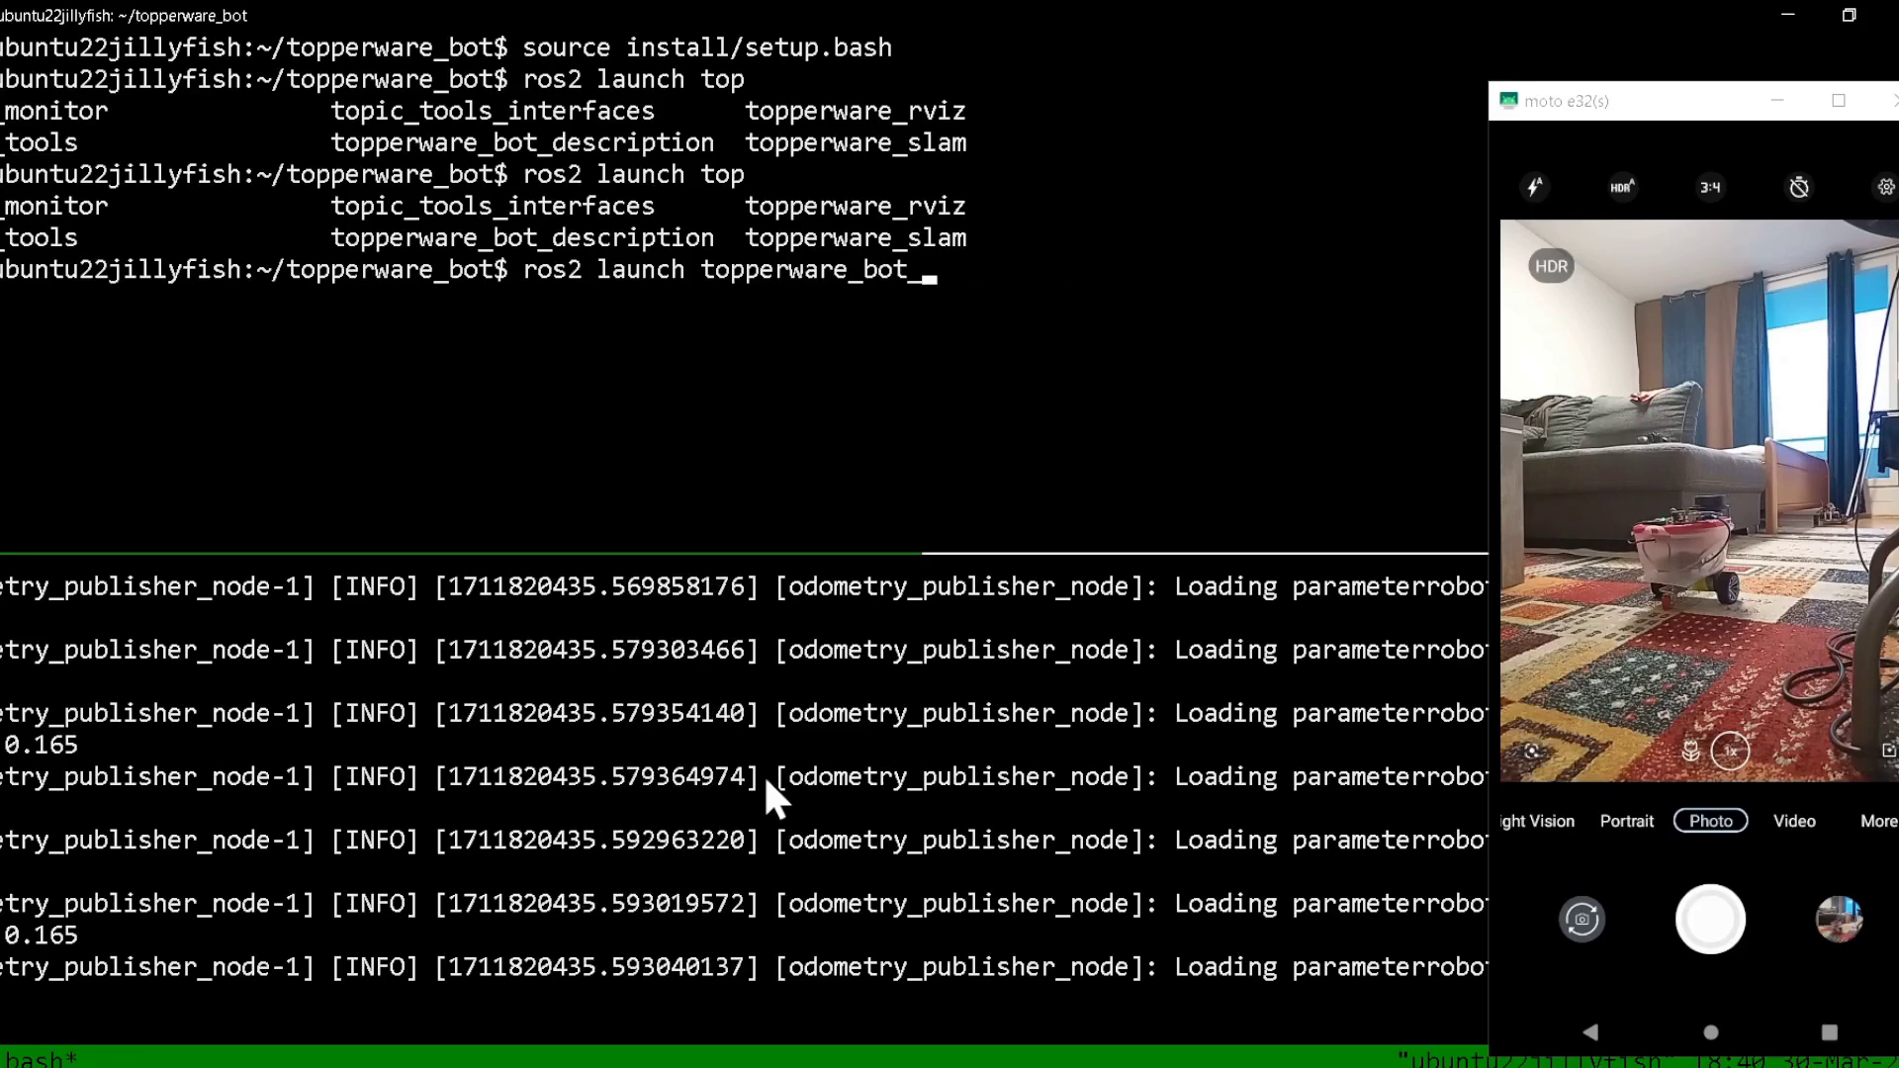
pyautogui.press('BackSpace')
# Complete and run ros2 launch topperware_slam topperware_slam.launch.py.
pyautogui.write('r')
pyautogui.press('Tab')
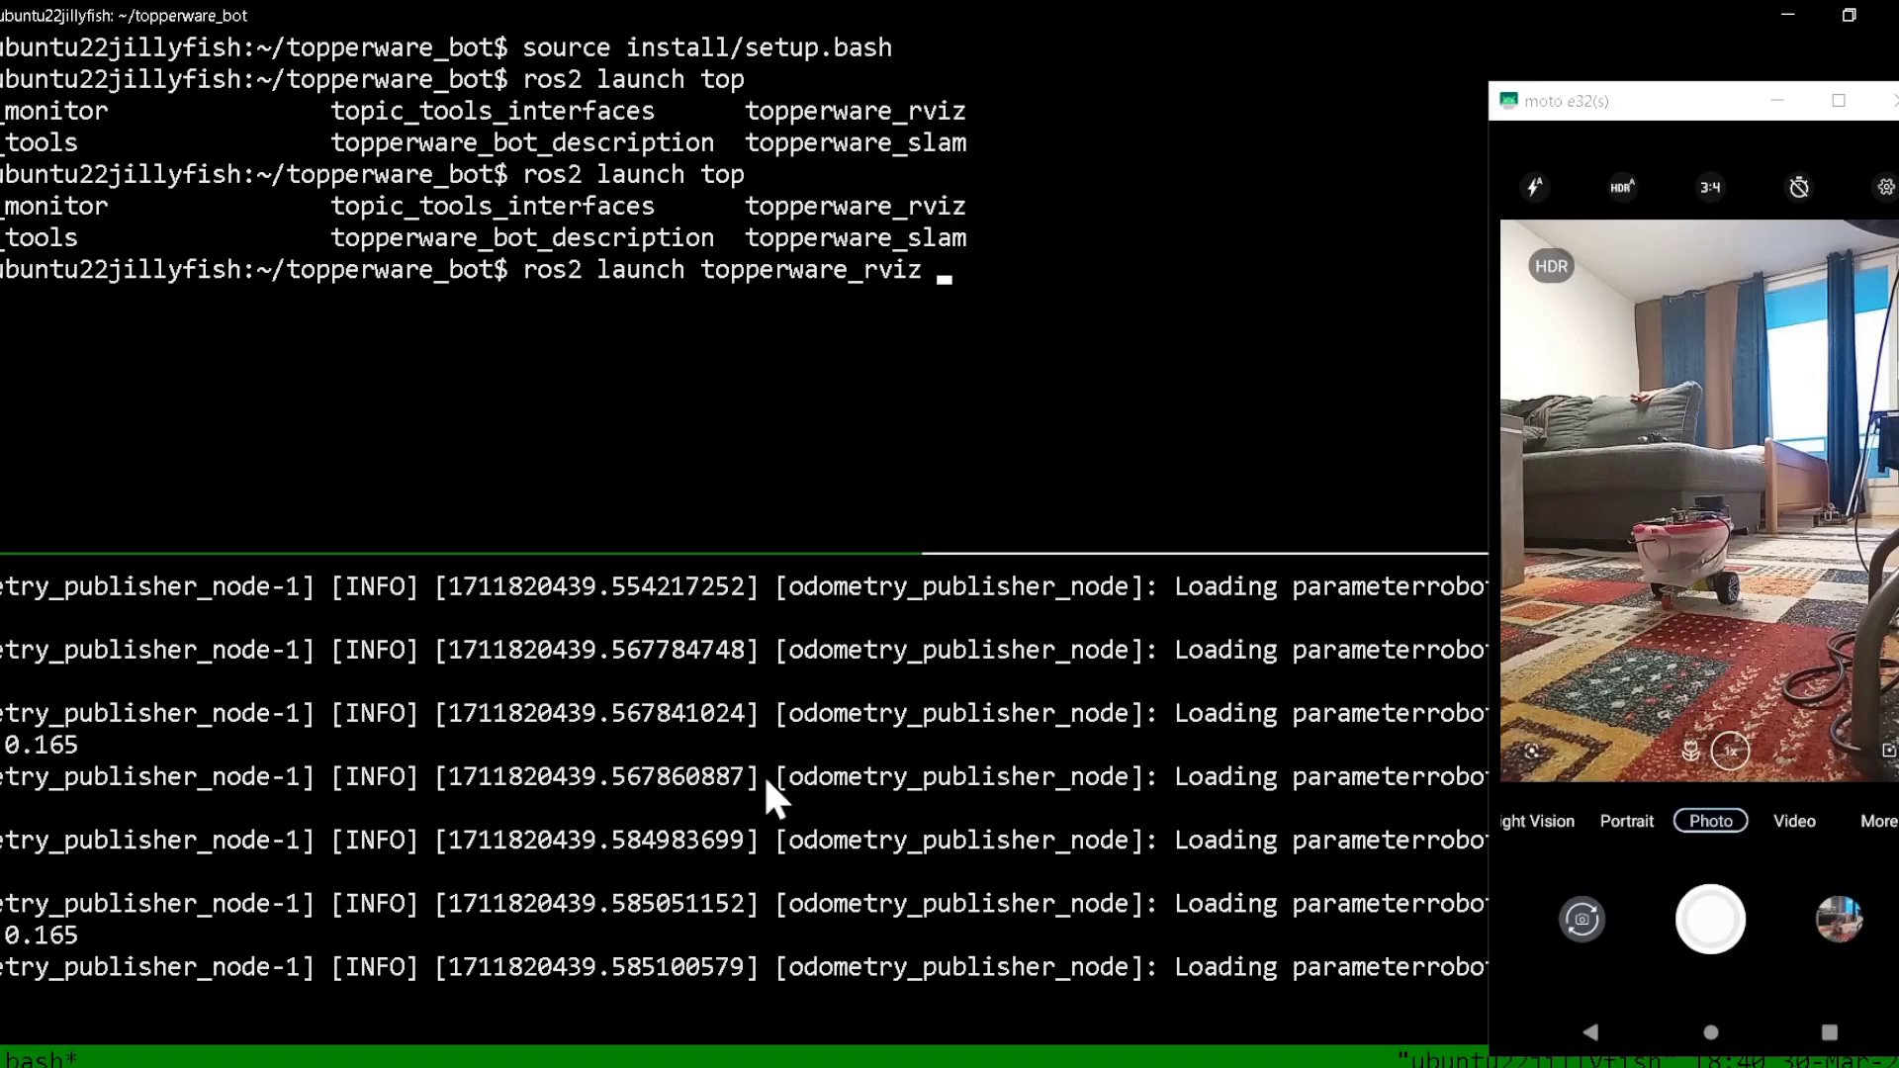
pyautogui.press('Tab')
pyautogui.press('Tab')
pyautogui.press('BackSpace')
pyautogui.press('BackSpace')
pyautogui.press('BackSpace')
pyautogui.press('BackSpace')
pyautogui.press('BackSpace')
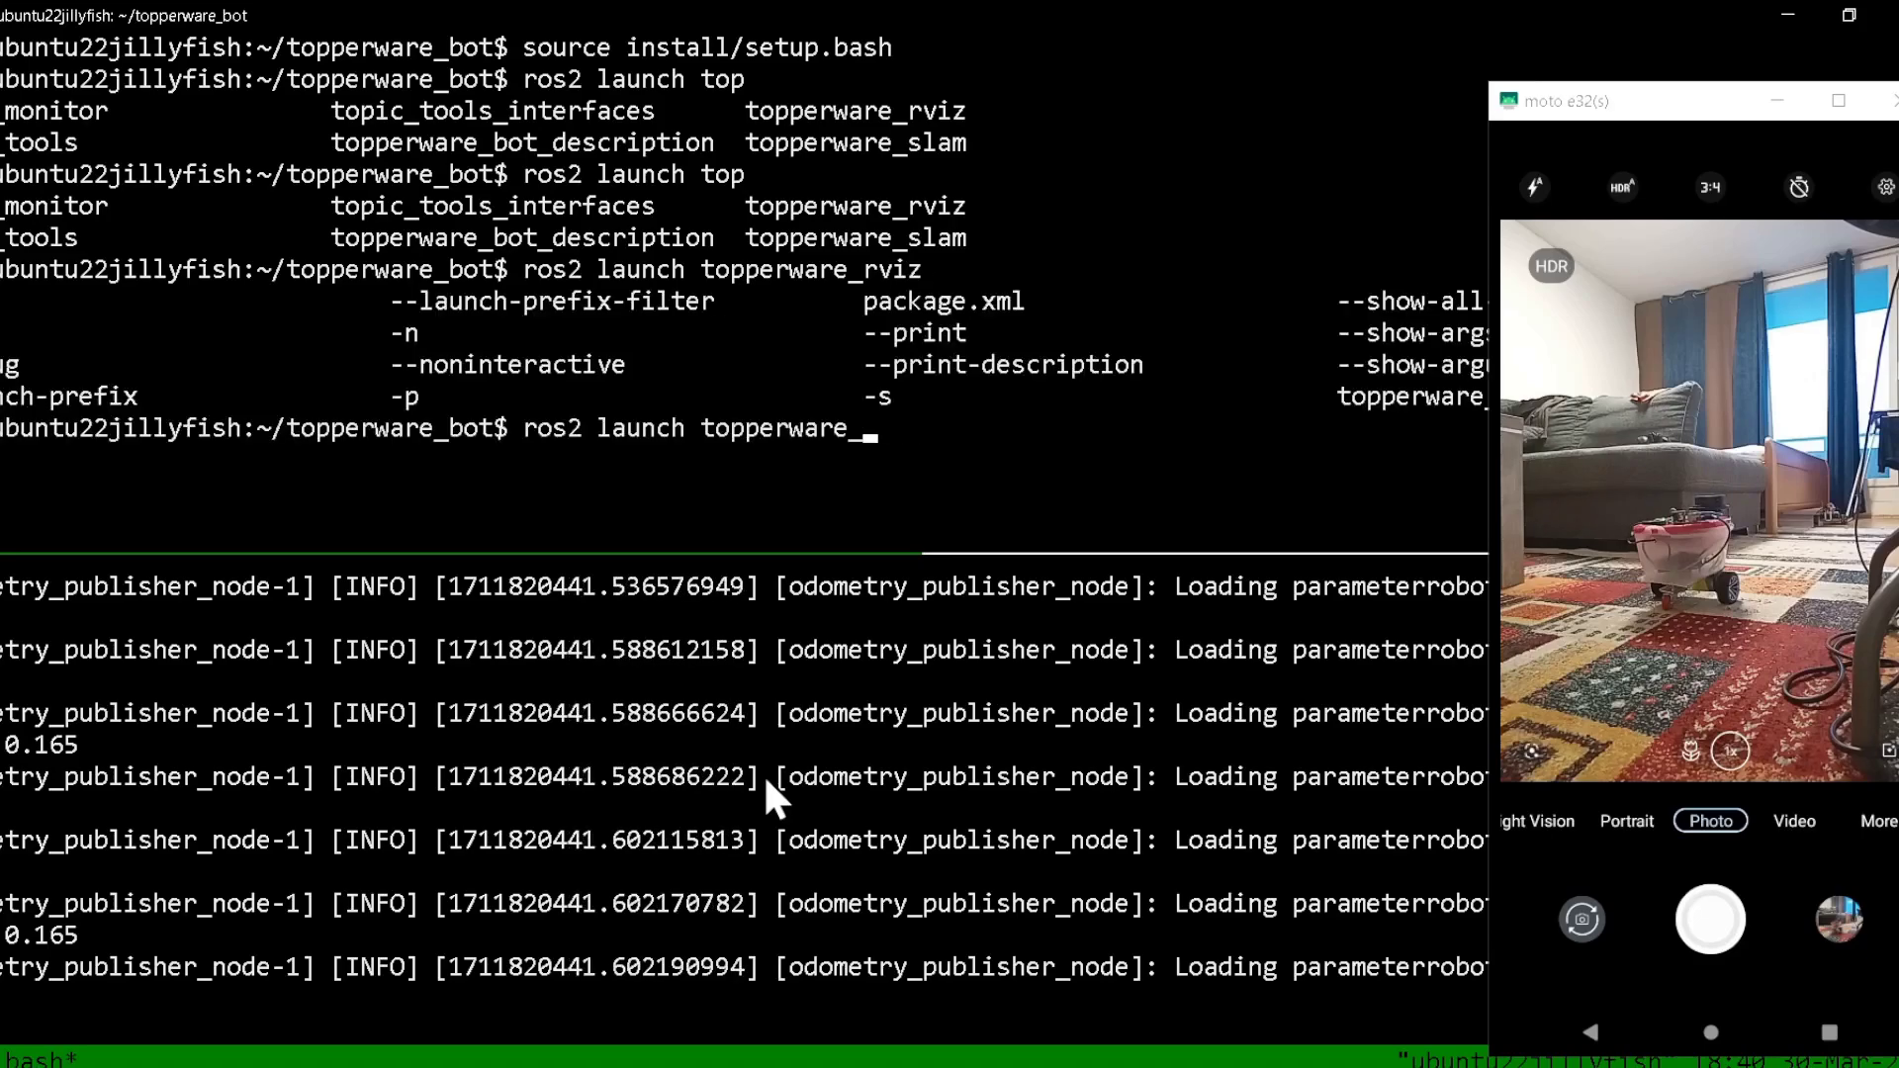
pyautogui.write('sl')
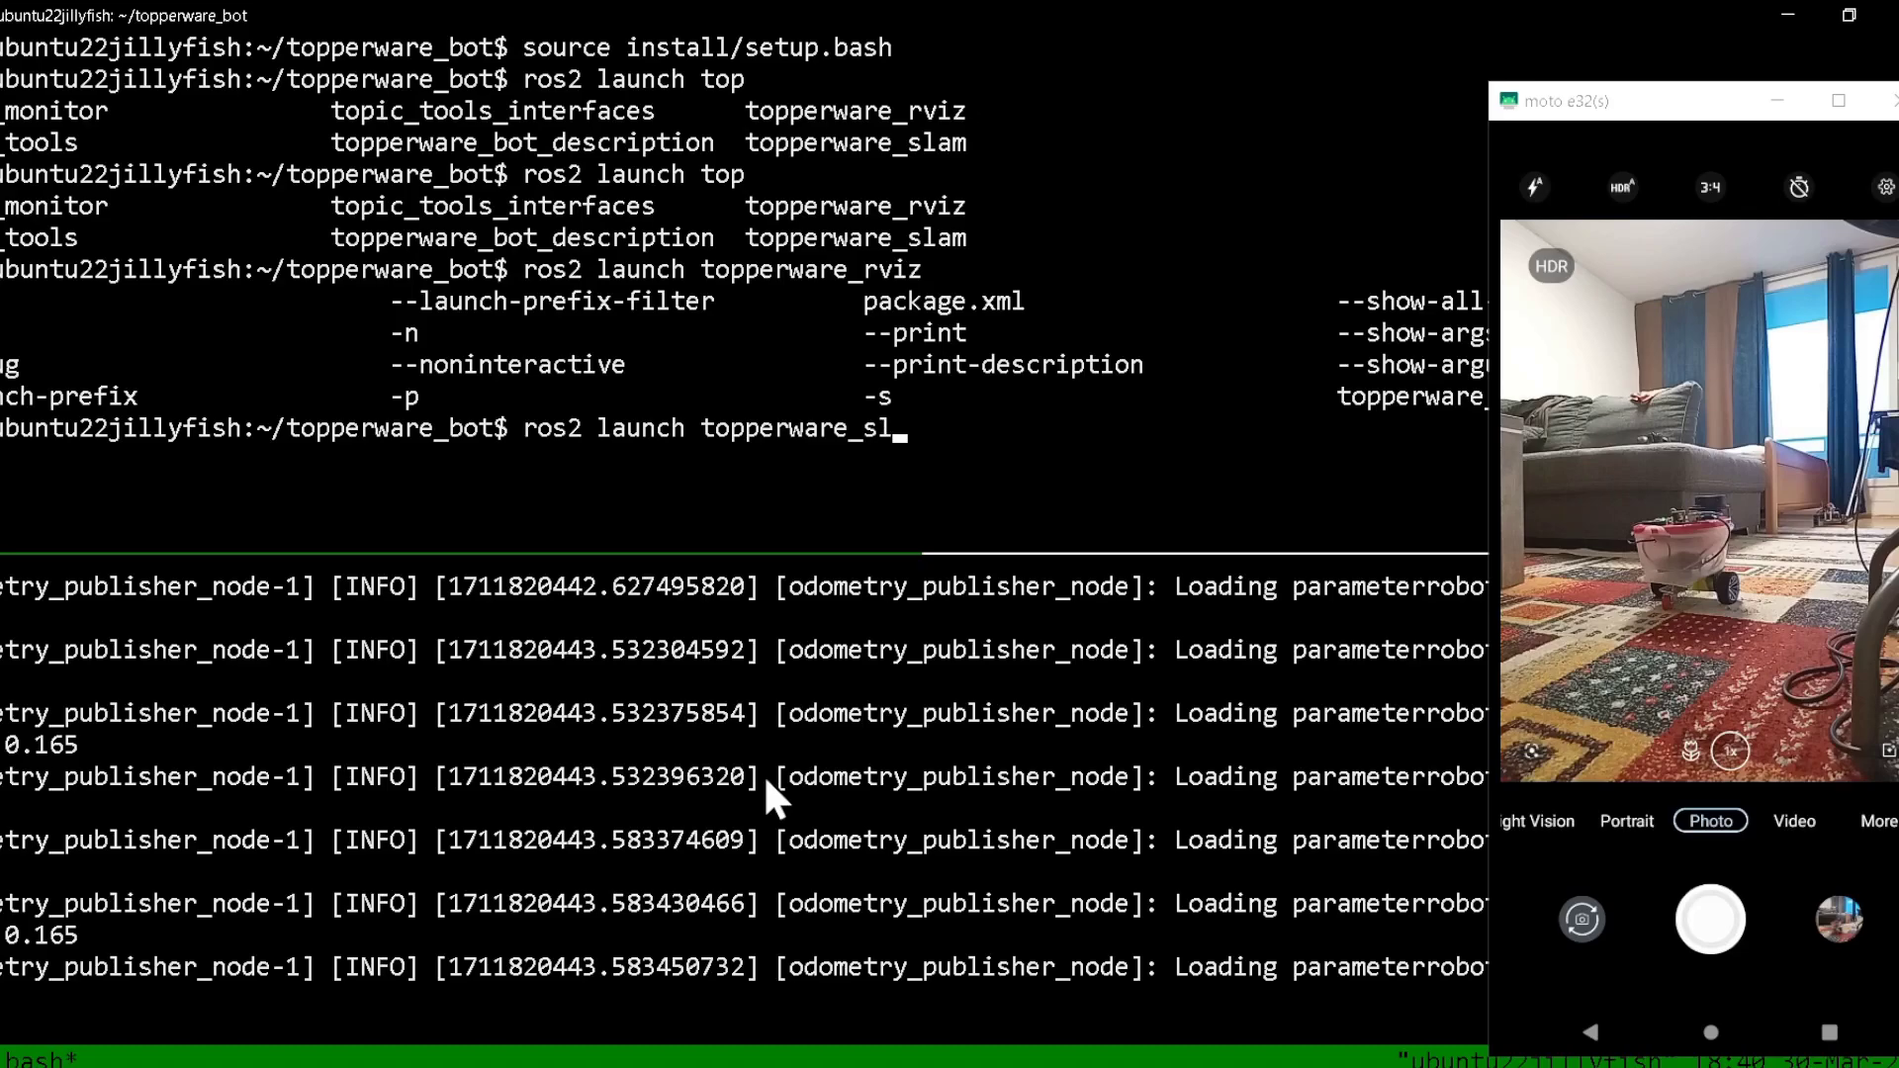
pyautogui.press('Tab')
pyautogui.press('Tab')
pyautogui.press('Tab')
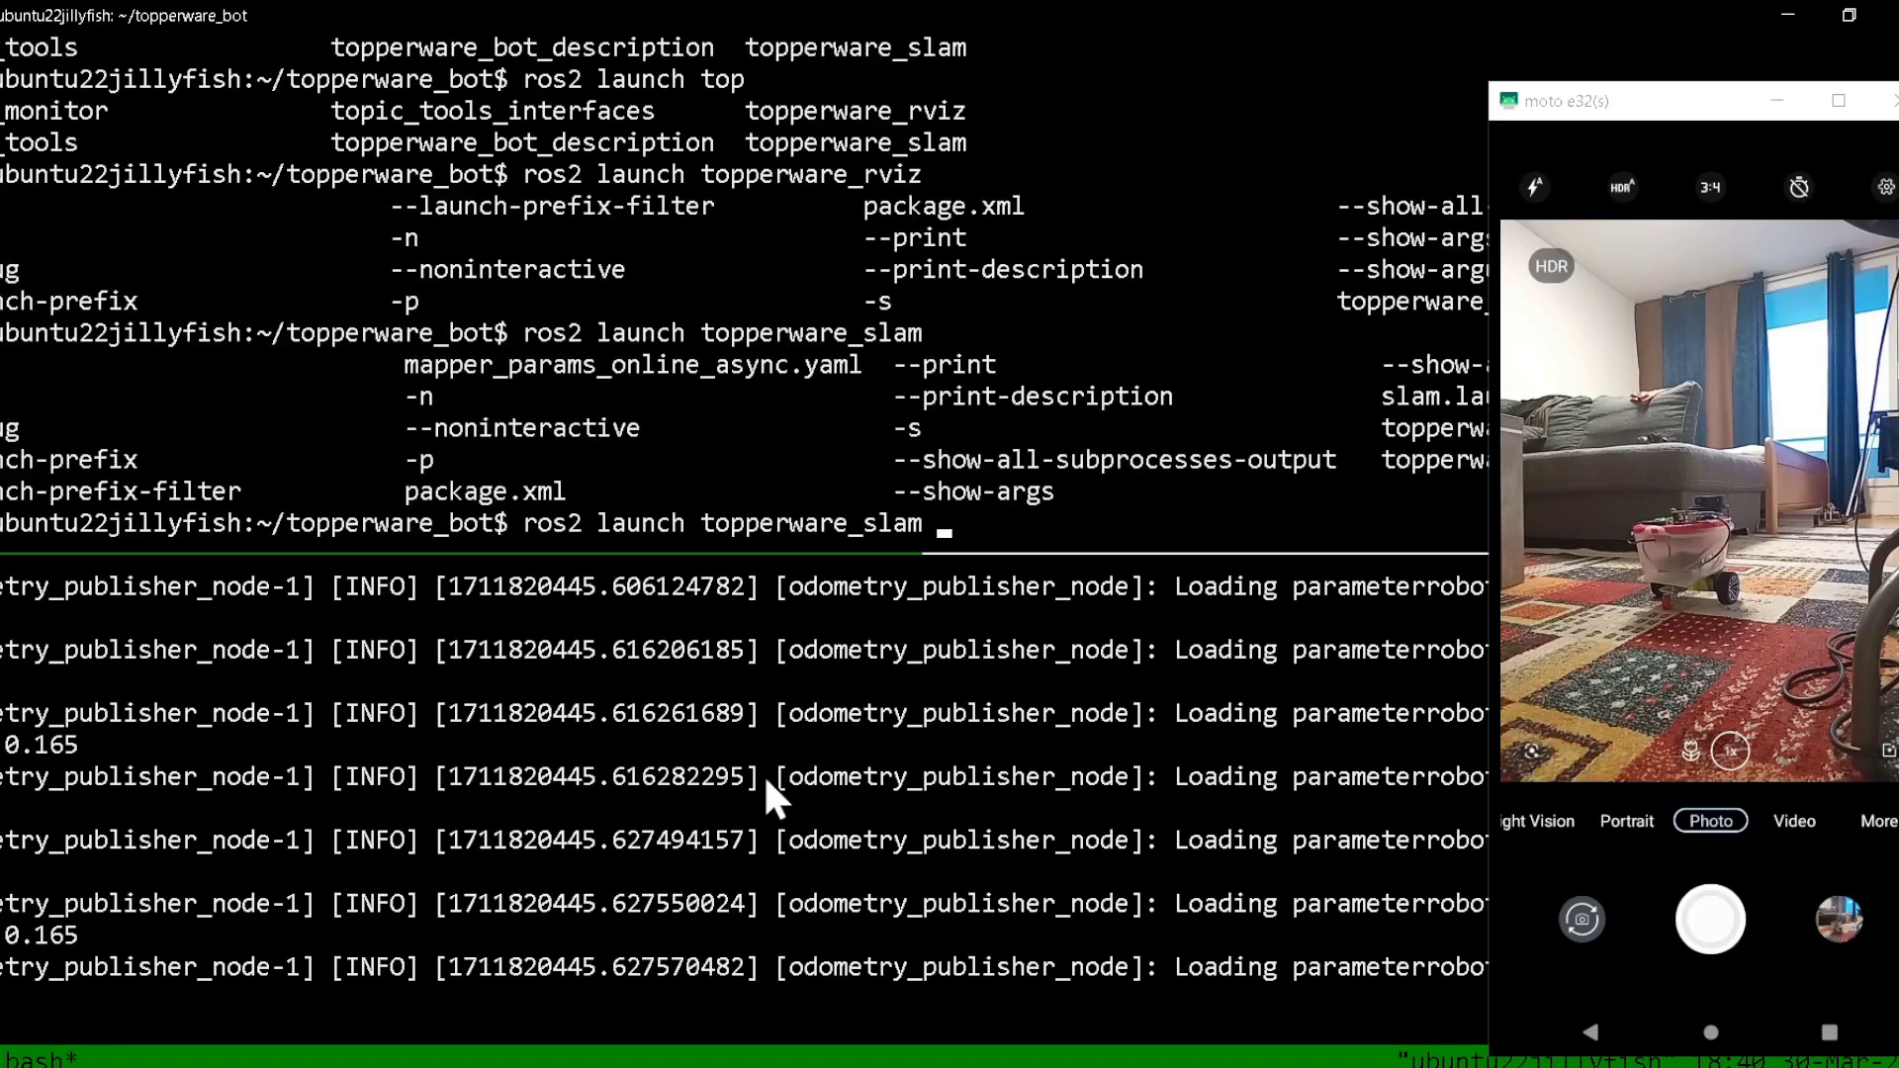
pyautogui.write('to')
pyautogui.press('Tab')
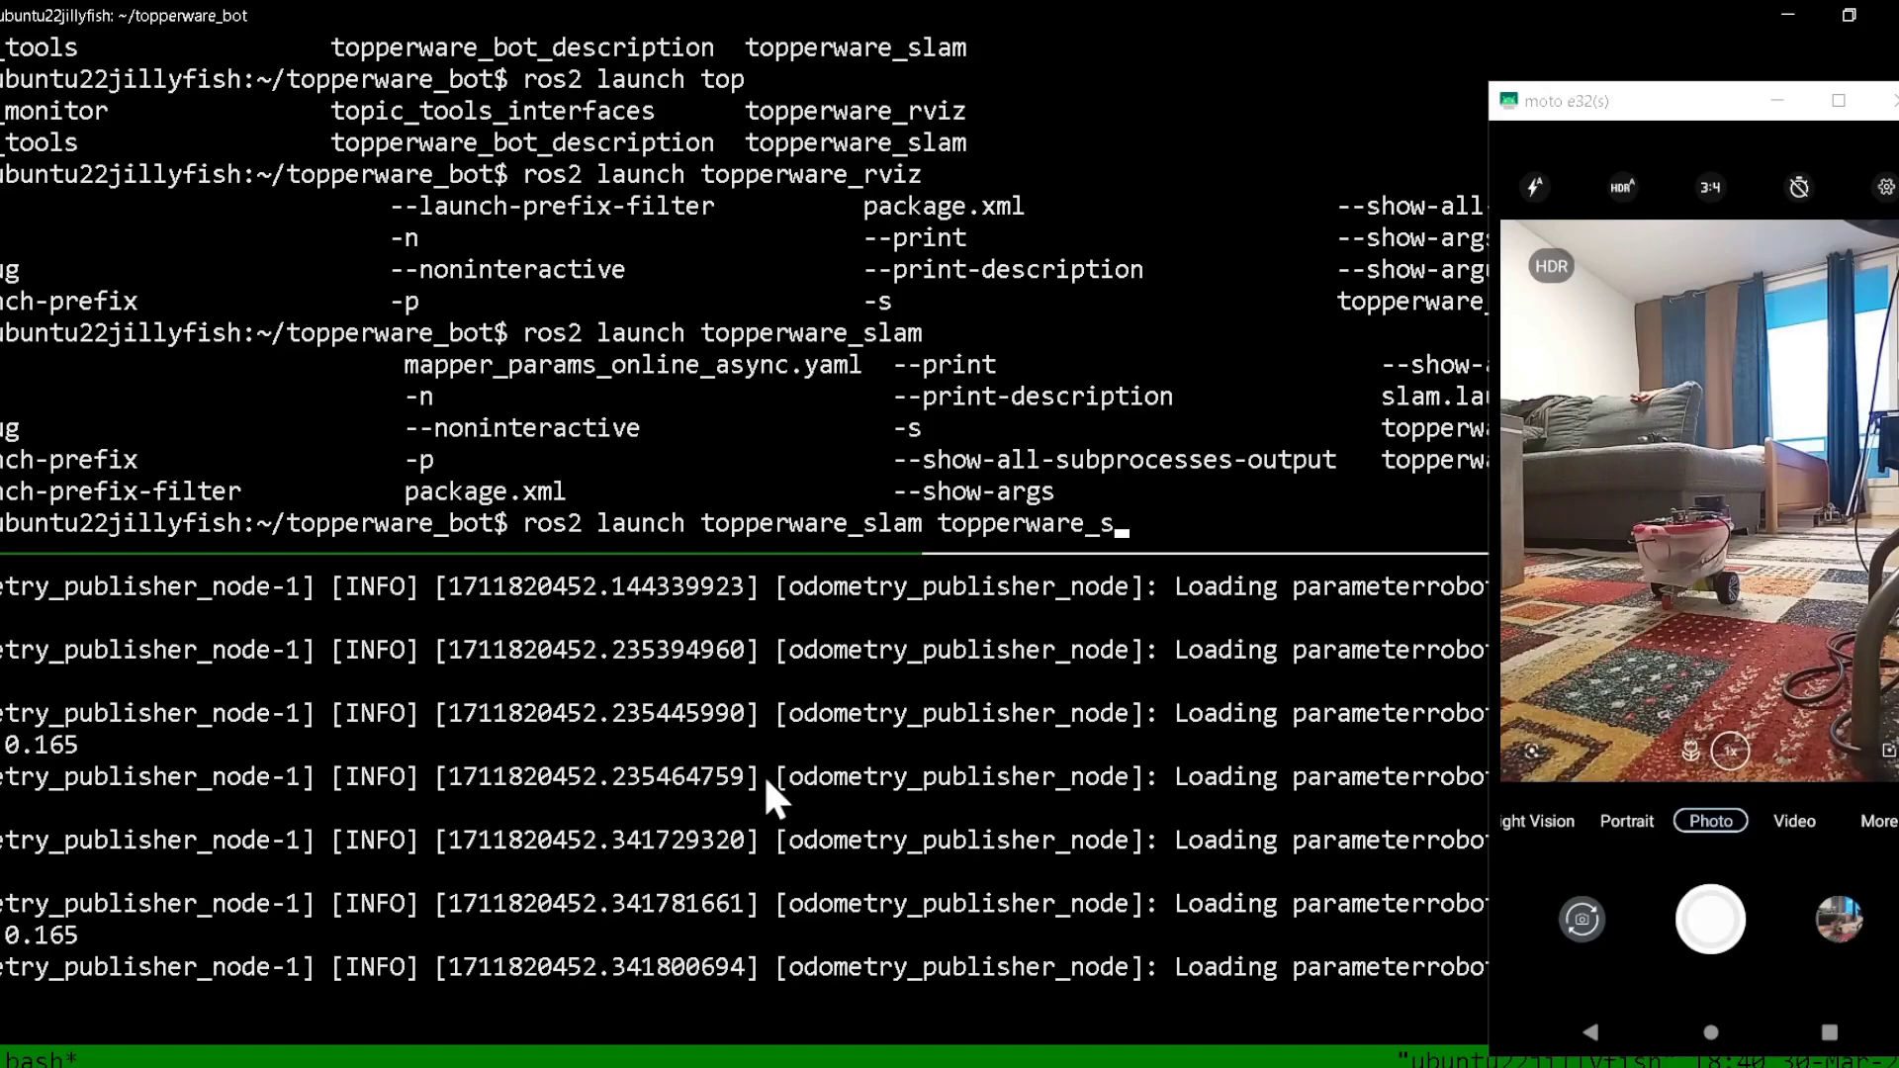
pyautogui.write('s')
pyautogui.press('Tab')
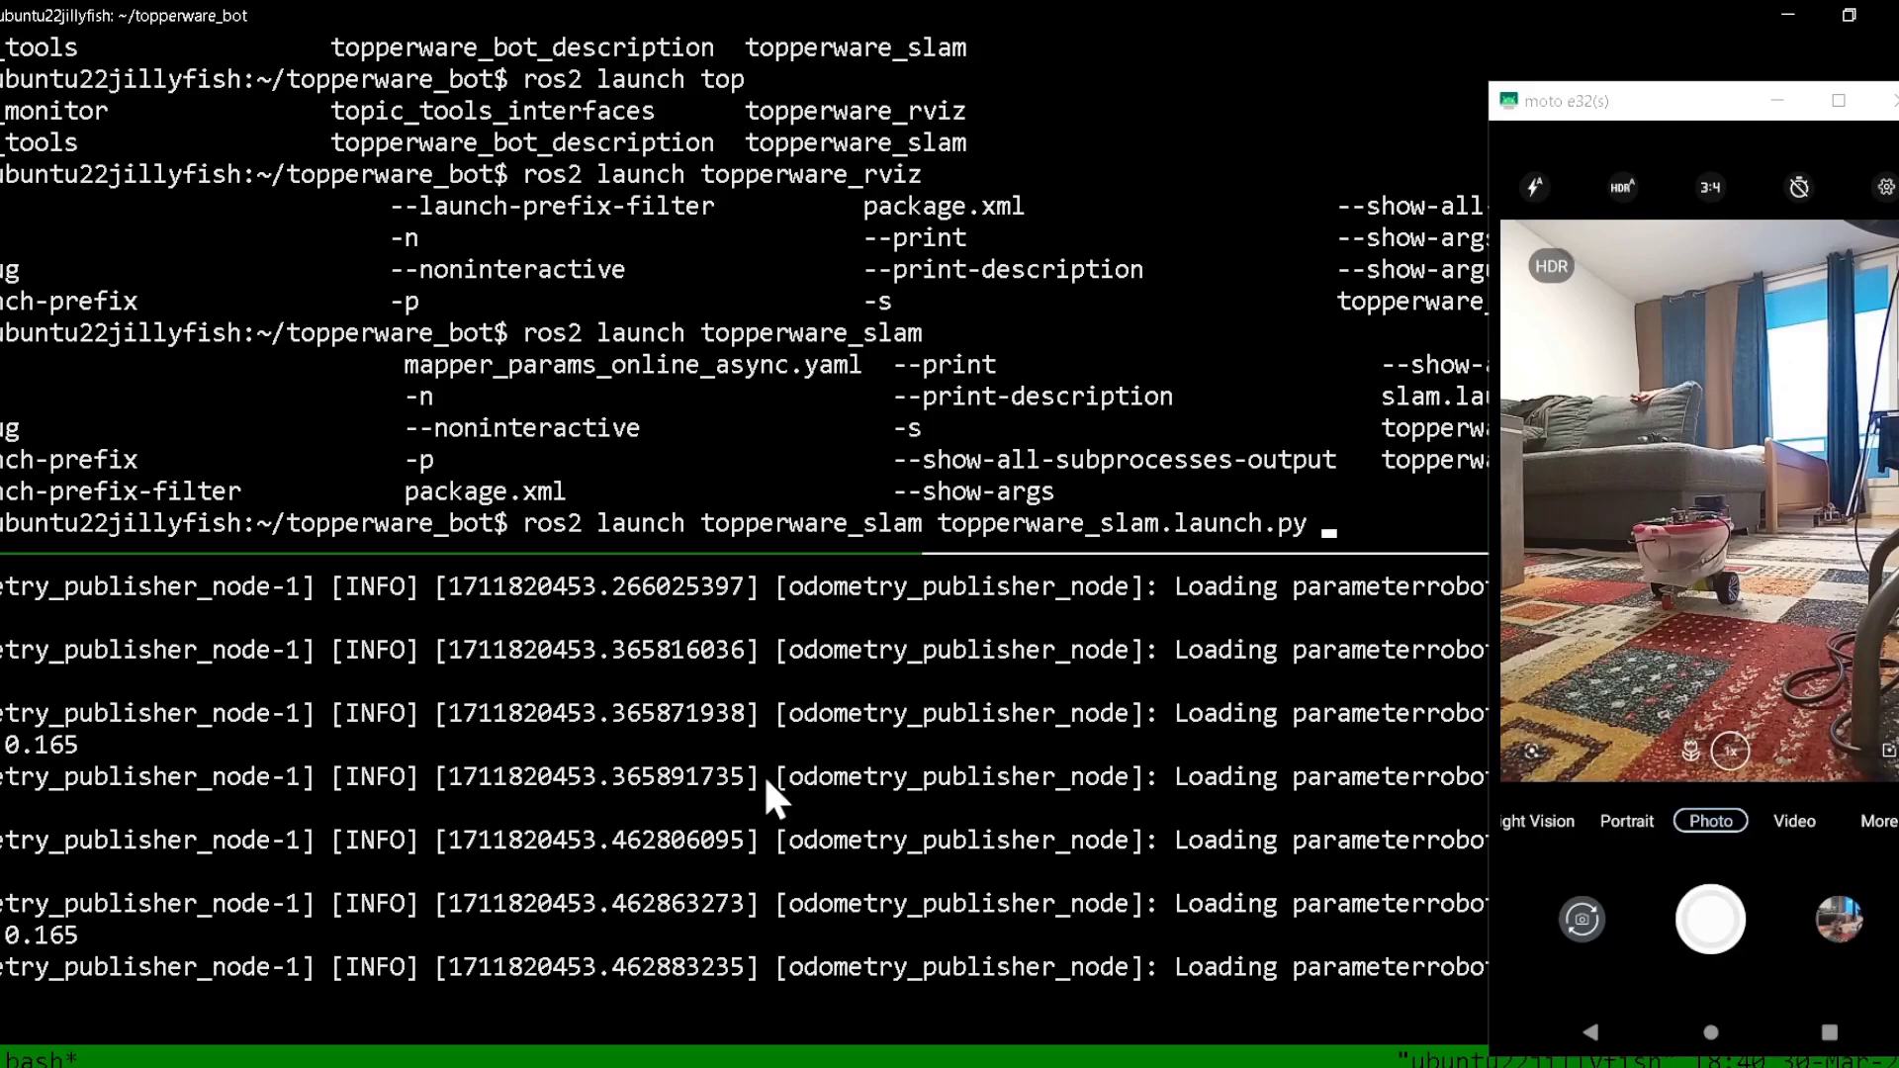
pyautogui.press('Return')
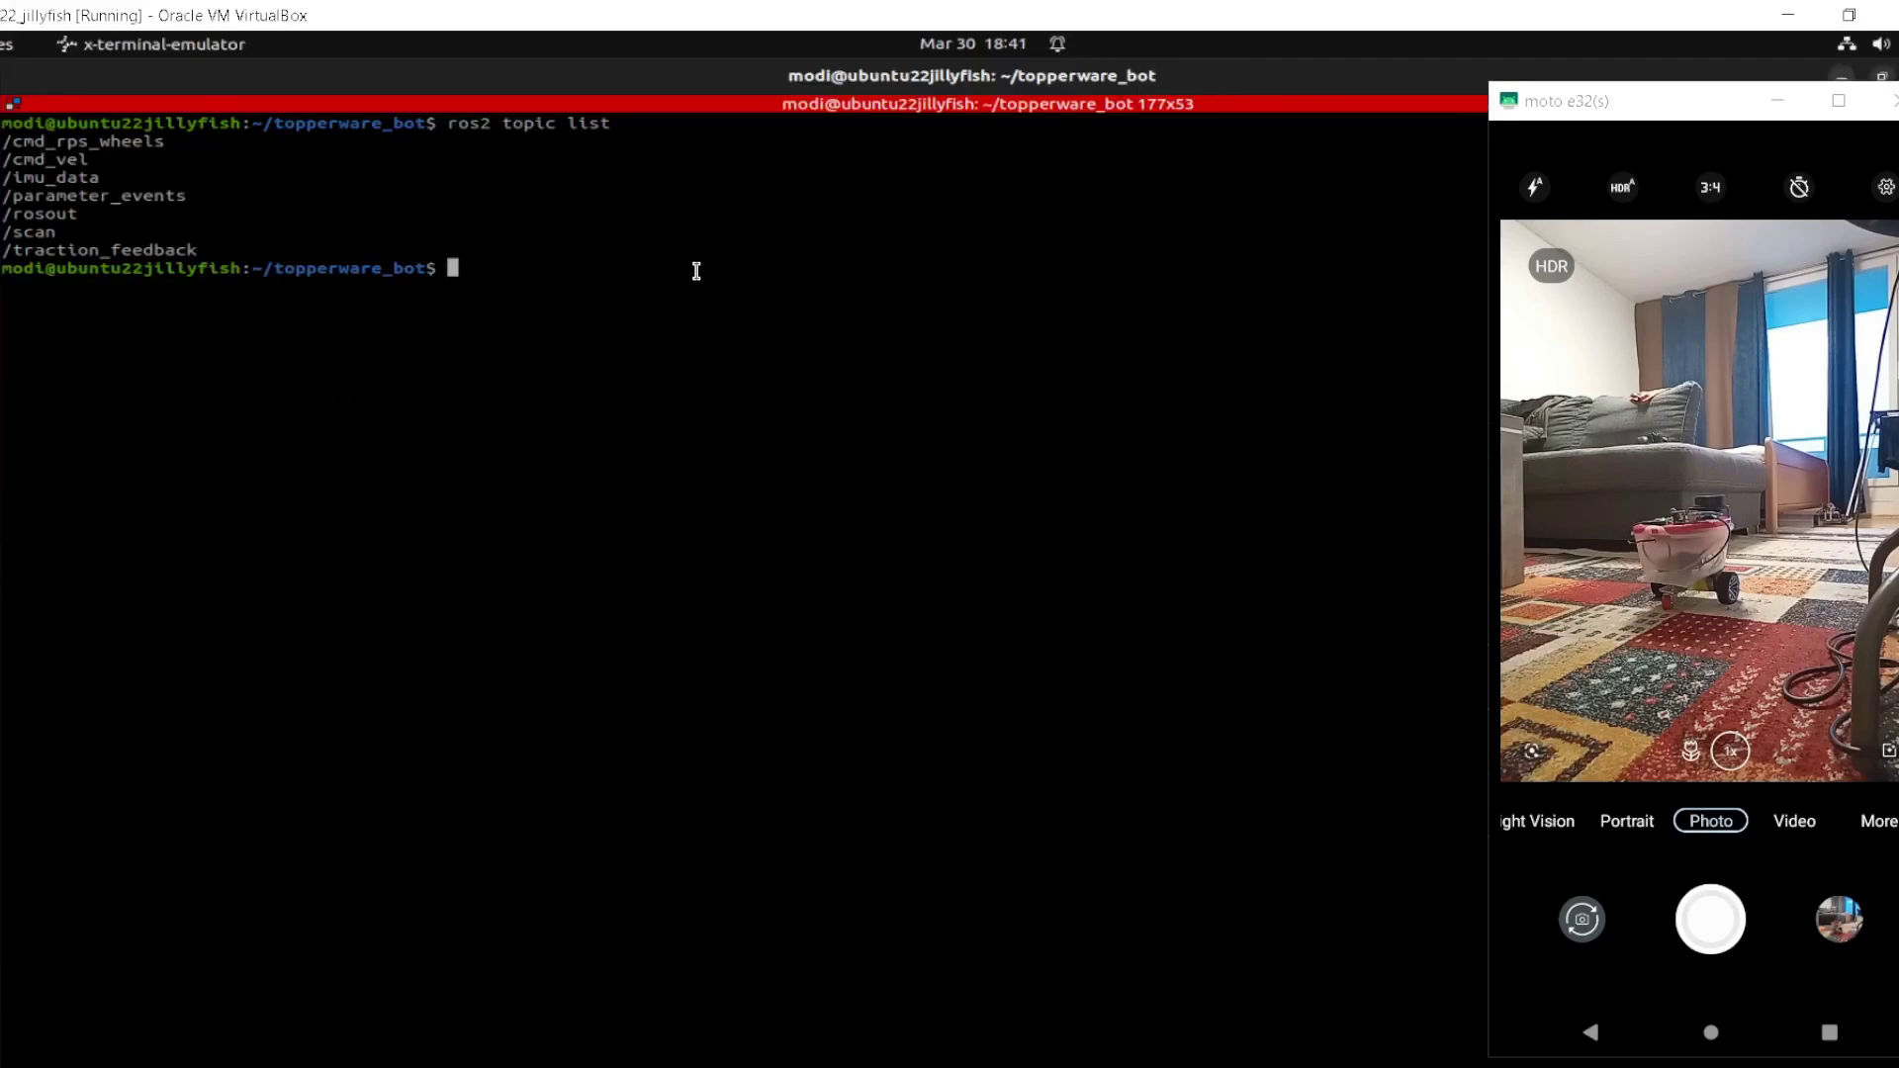
# Cancel the half-typed command and source install/setup.bash in the VM terminal.
pyautogui.write('ros2')
pyautogui.hotkey('ctrl', 'c')
pyautogui.hotkey('ctrl', 'c')
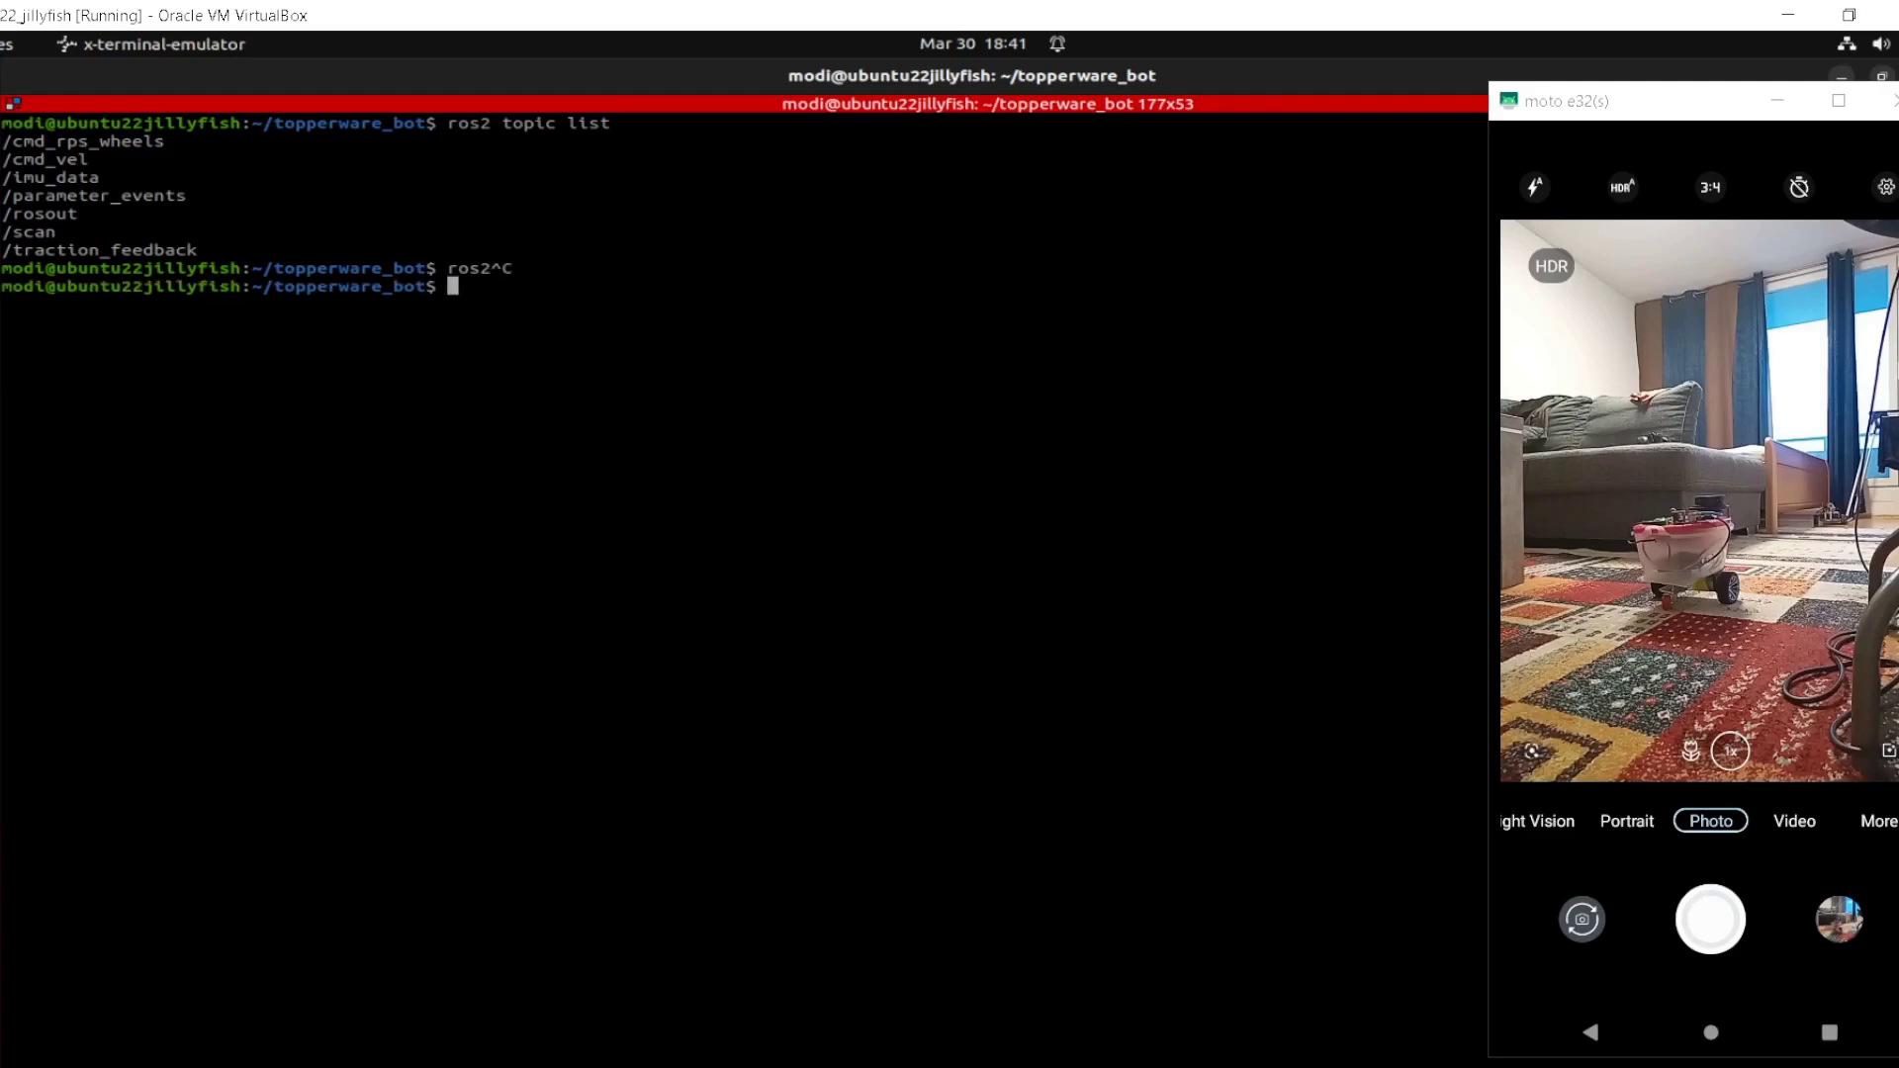
pyautogui.write('source install/setup.bash')
pyautogui.press('Return')
# Enter ros2 launch topperware_rviz topperware_rviz.launch.py.
pyautogui.write('ros2 to')
pyautogui.press('BackSpace')
pyautogui.press('BackSpace')
pyautogui.write('launch ')
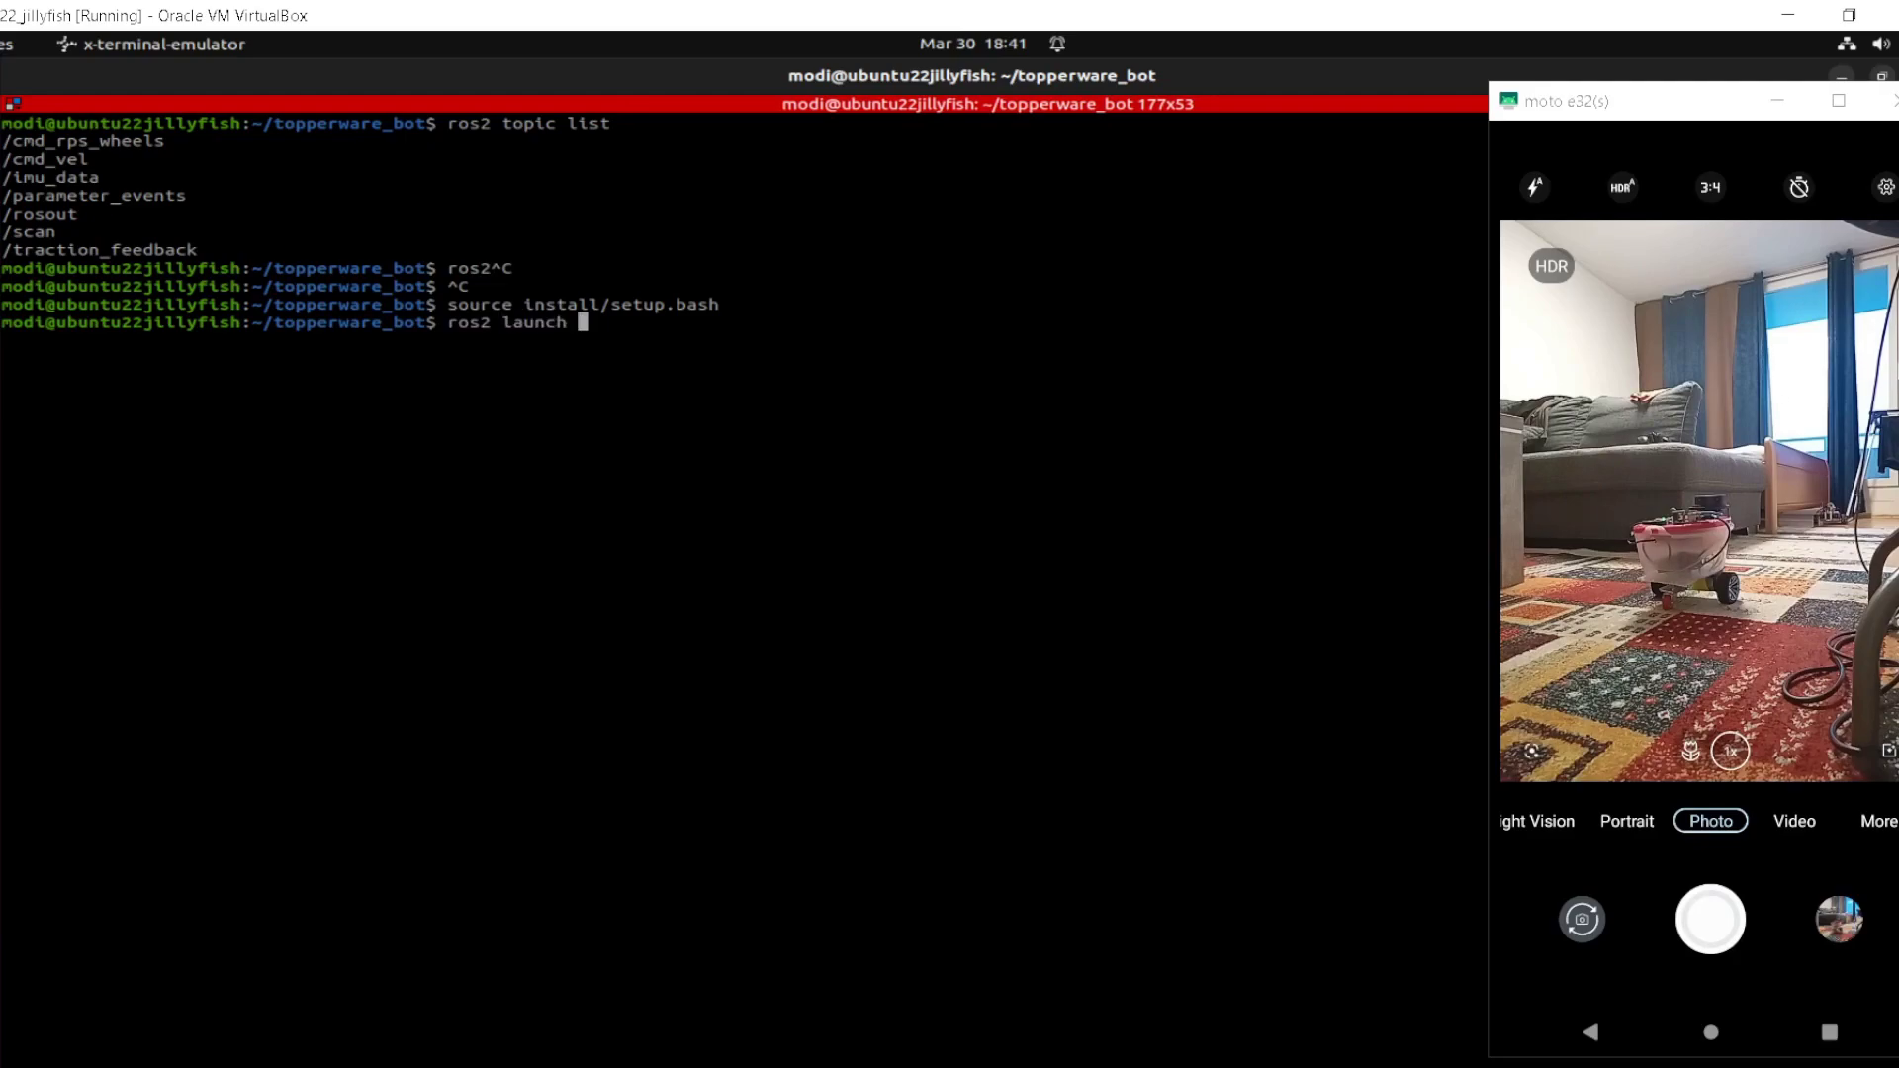
pyautogui.write('topp')
pyautogui.press('Tab')
pyautogui.write('rviz')
pyautogui.write('to')
pyautogui.press('Tab')
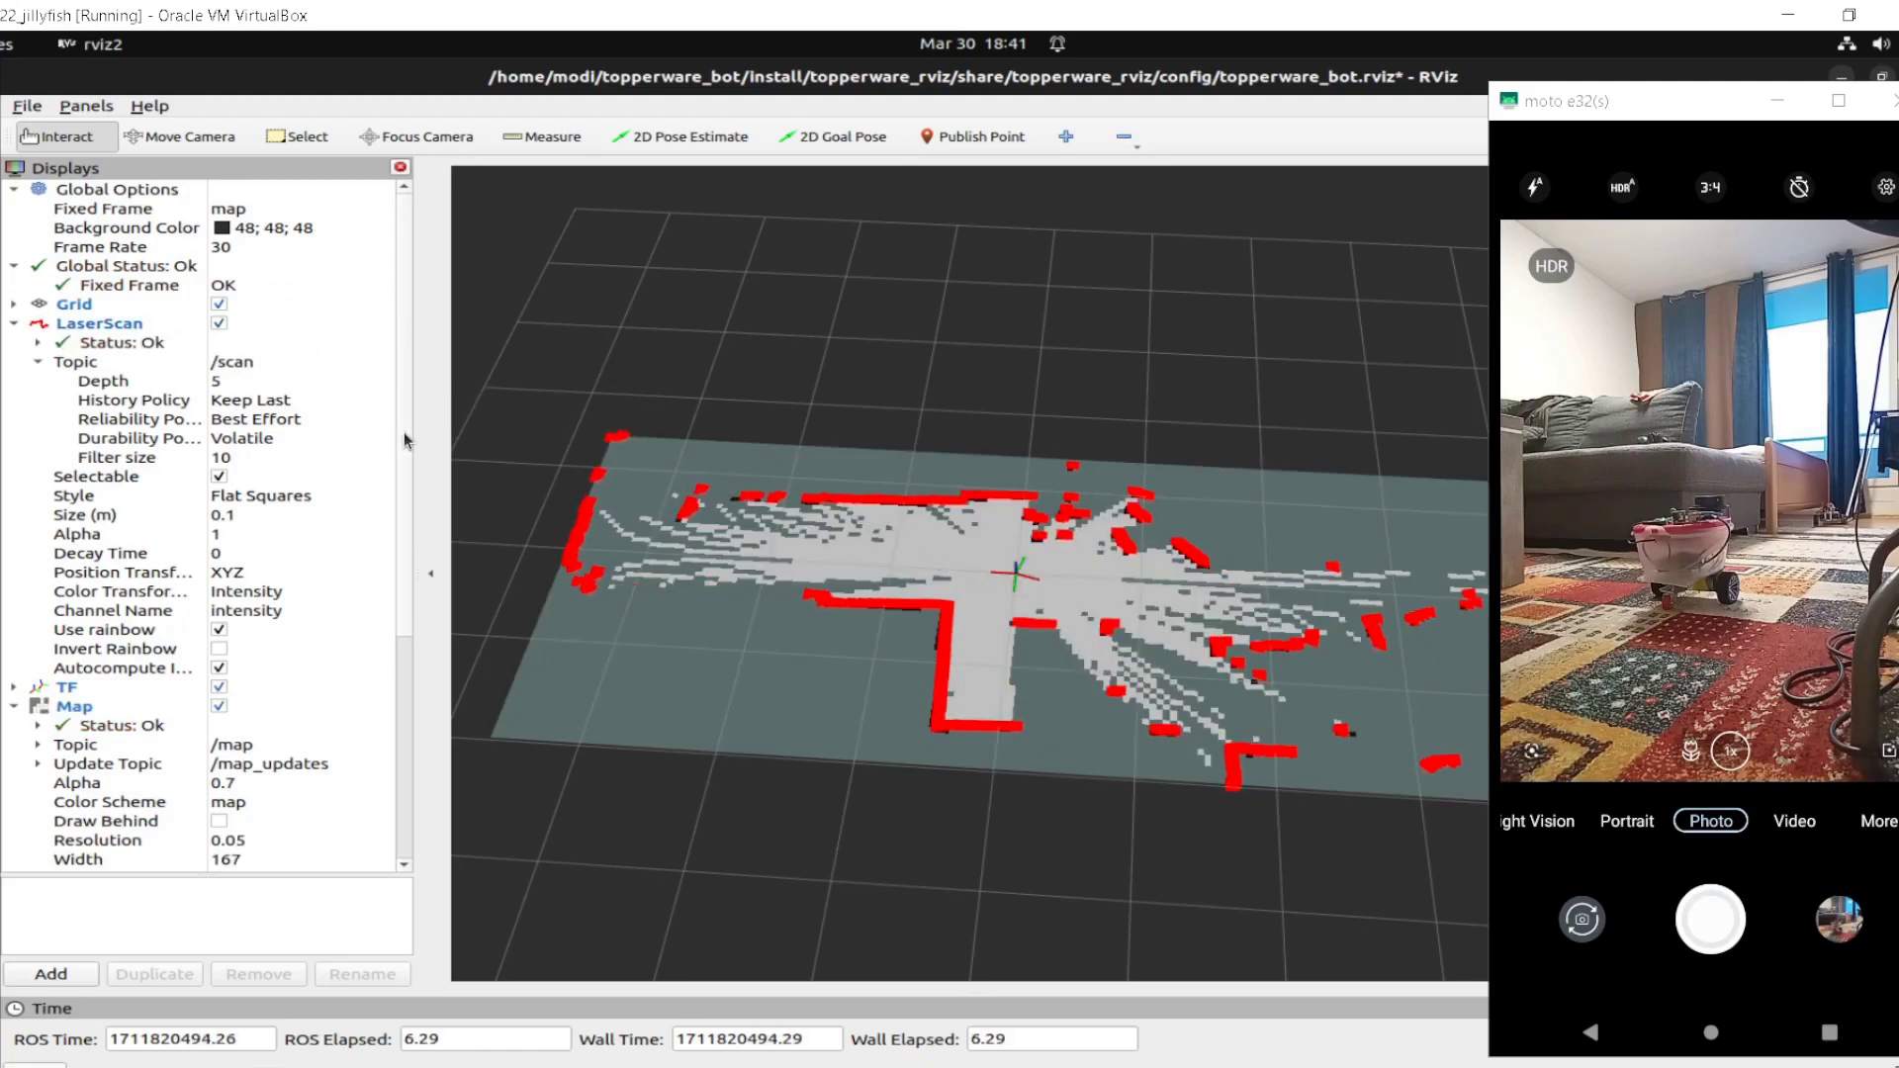
pyautogui.scroll(-6, 391, 677)
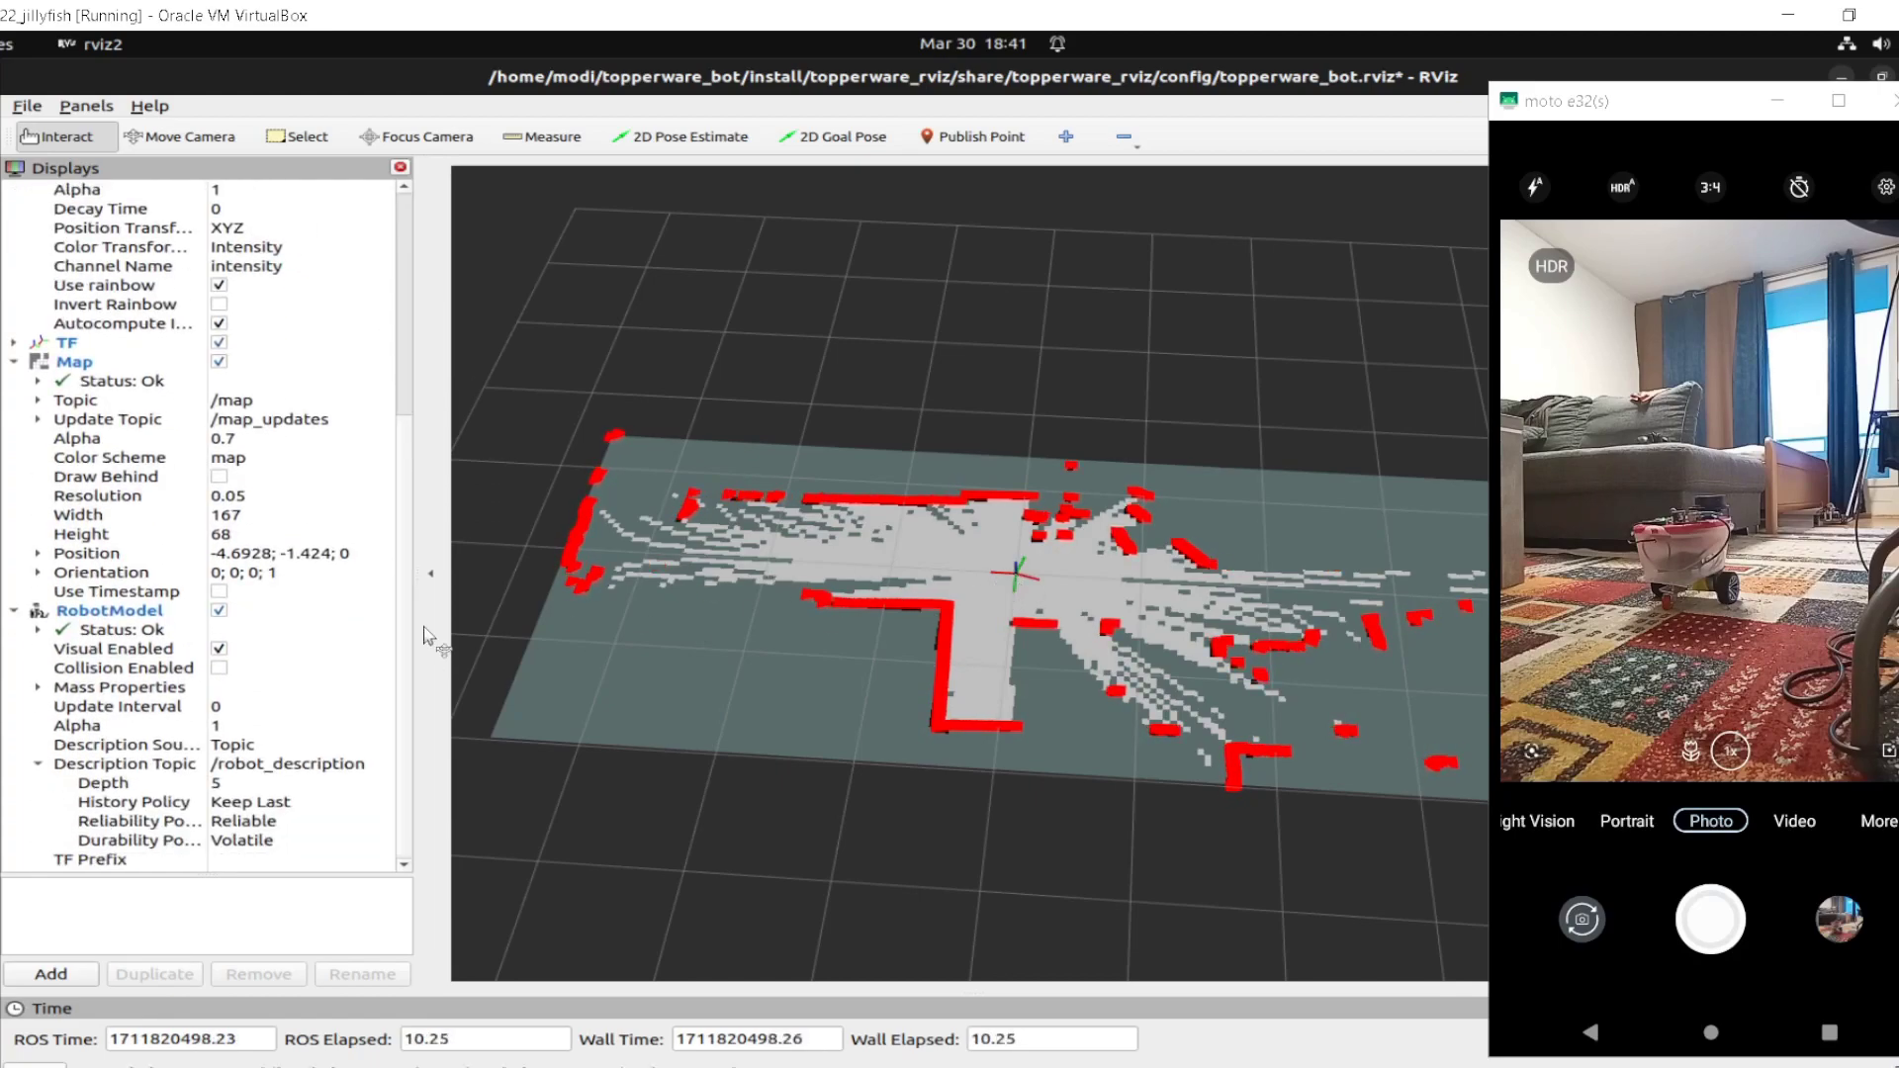
pyautogui.click(274, 772)
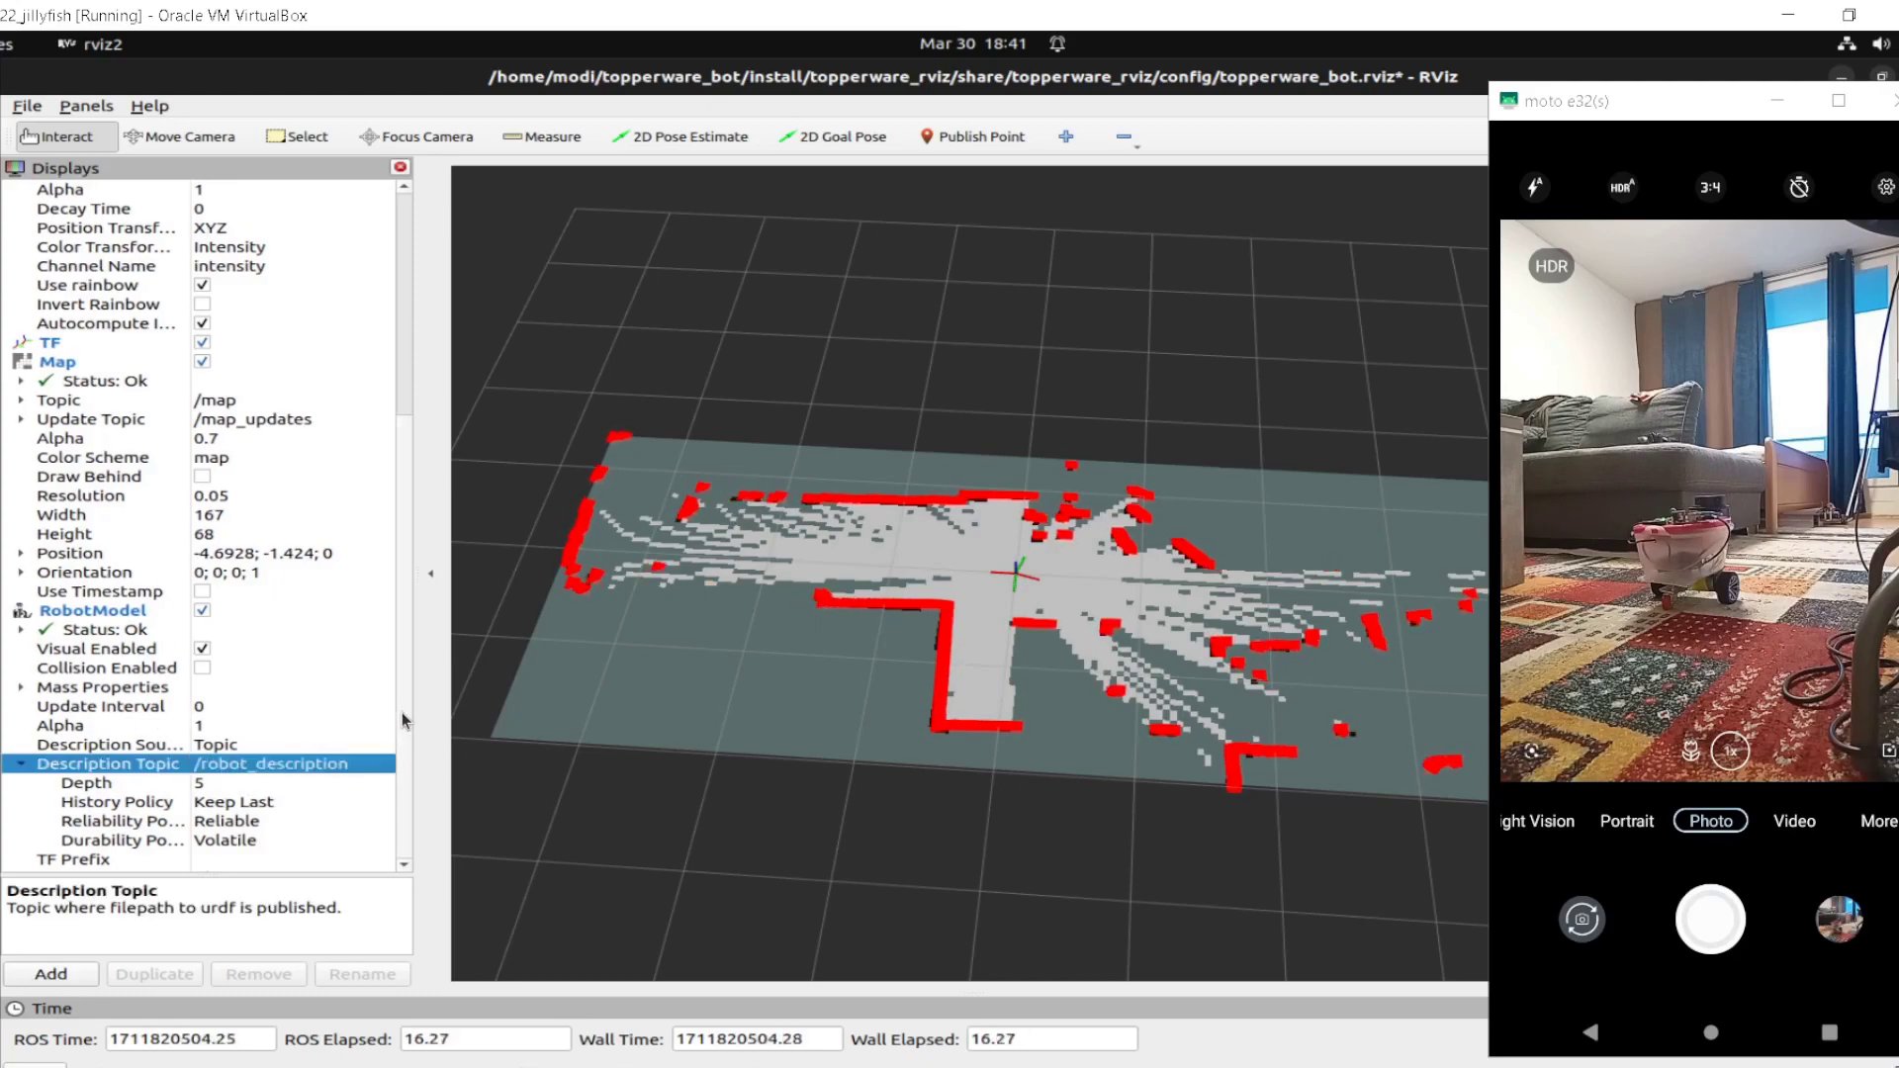
pyautogui.scroll(6, 406, 473)
pyautogui.scroll(-6, 407, 459)
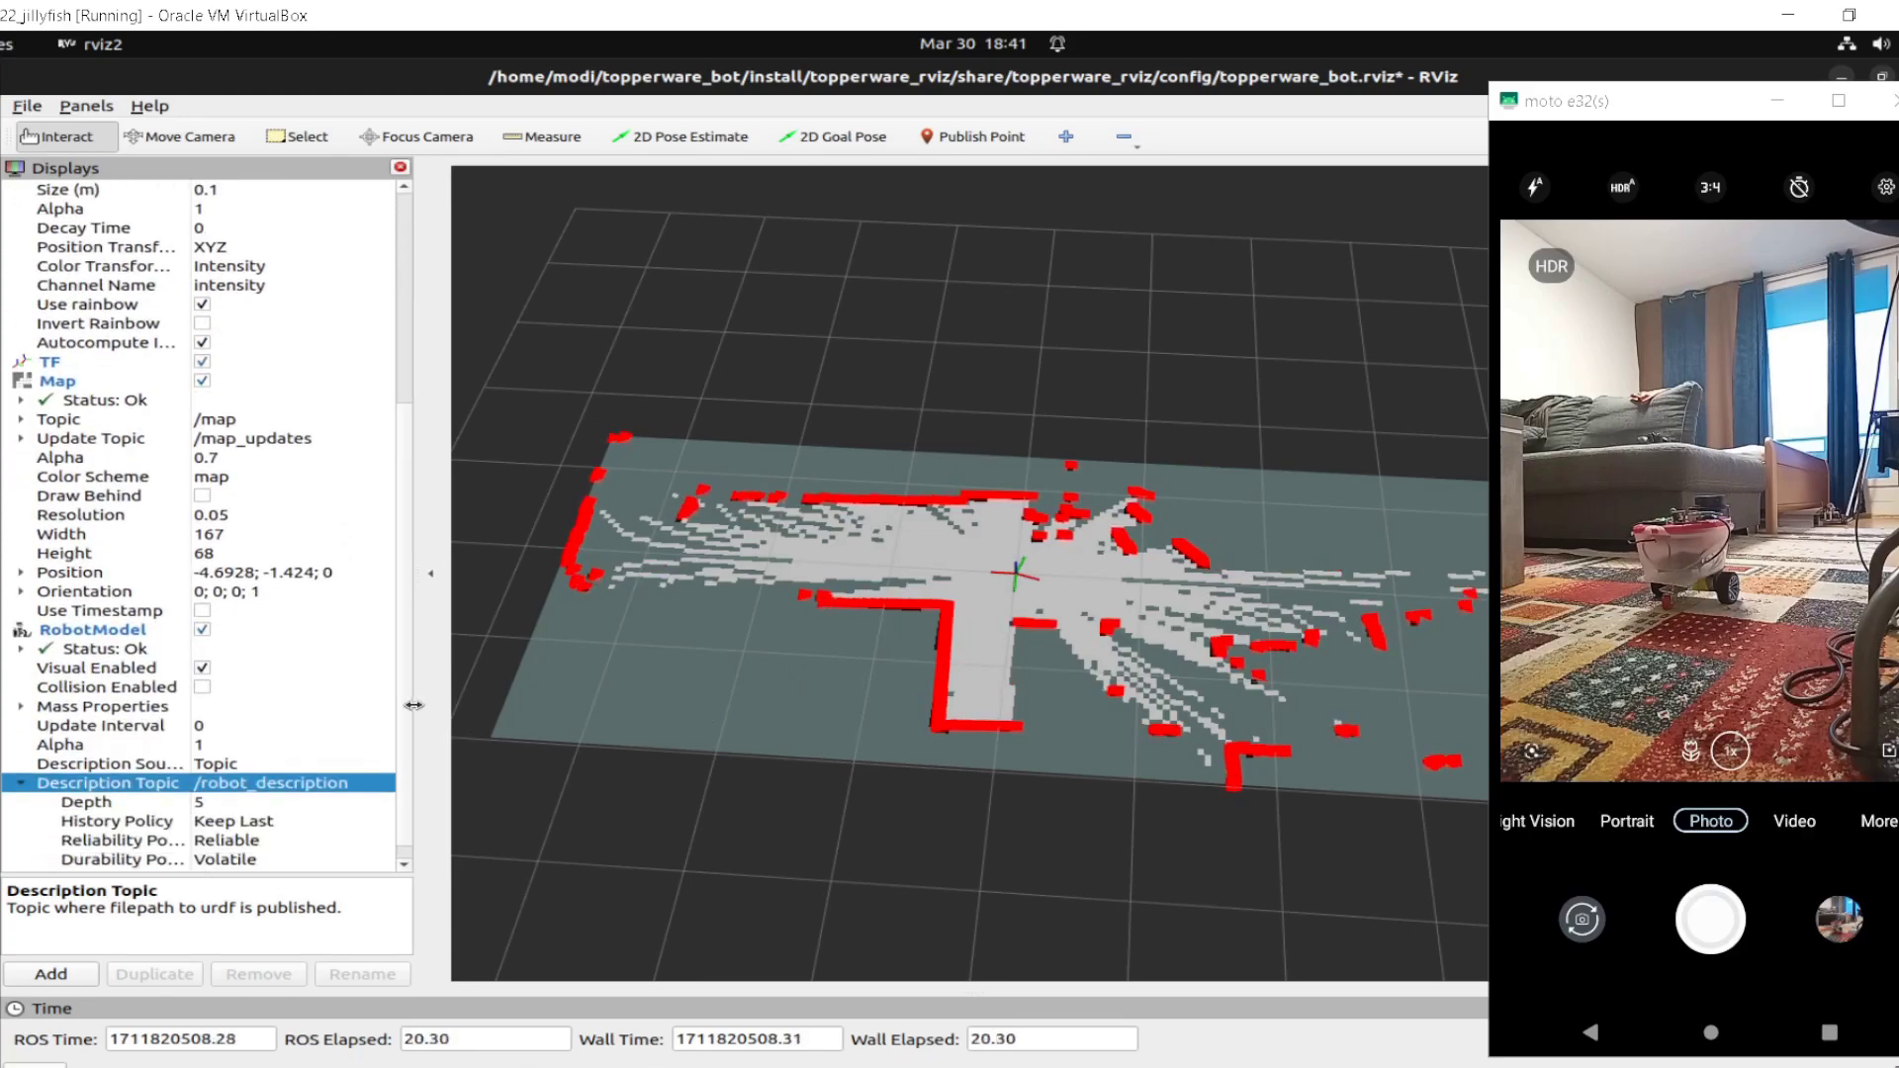
pyautogui.scroll(-1, 407, 713)
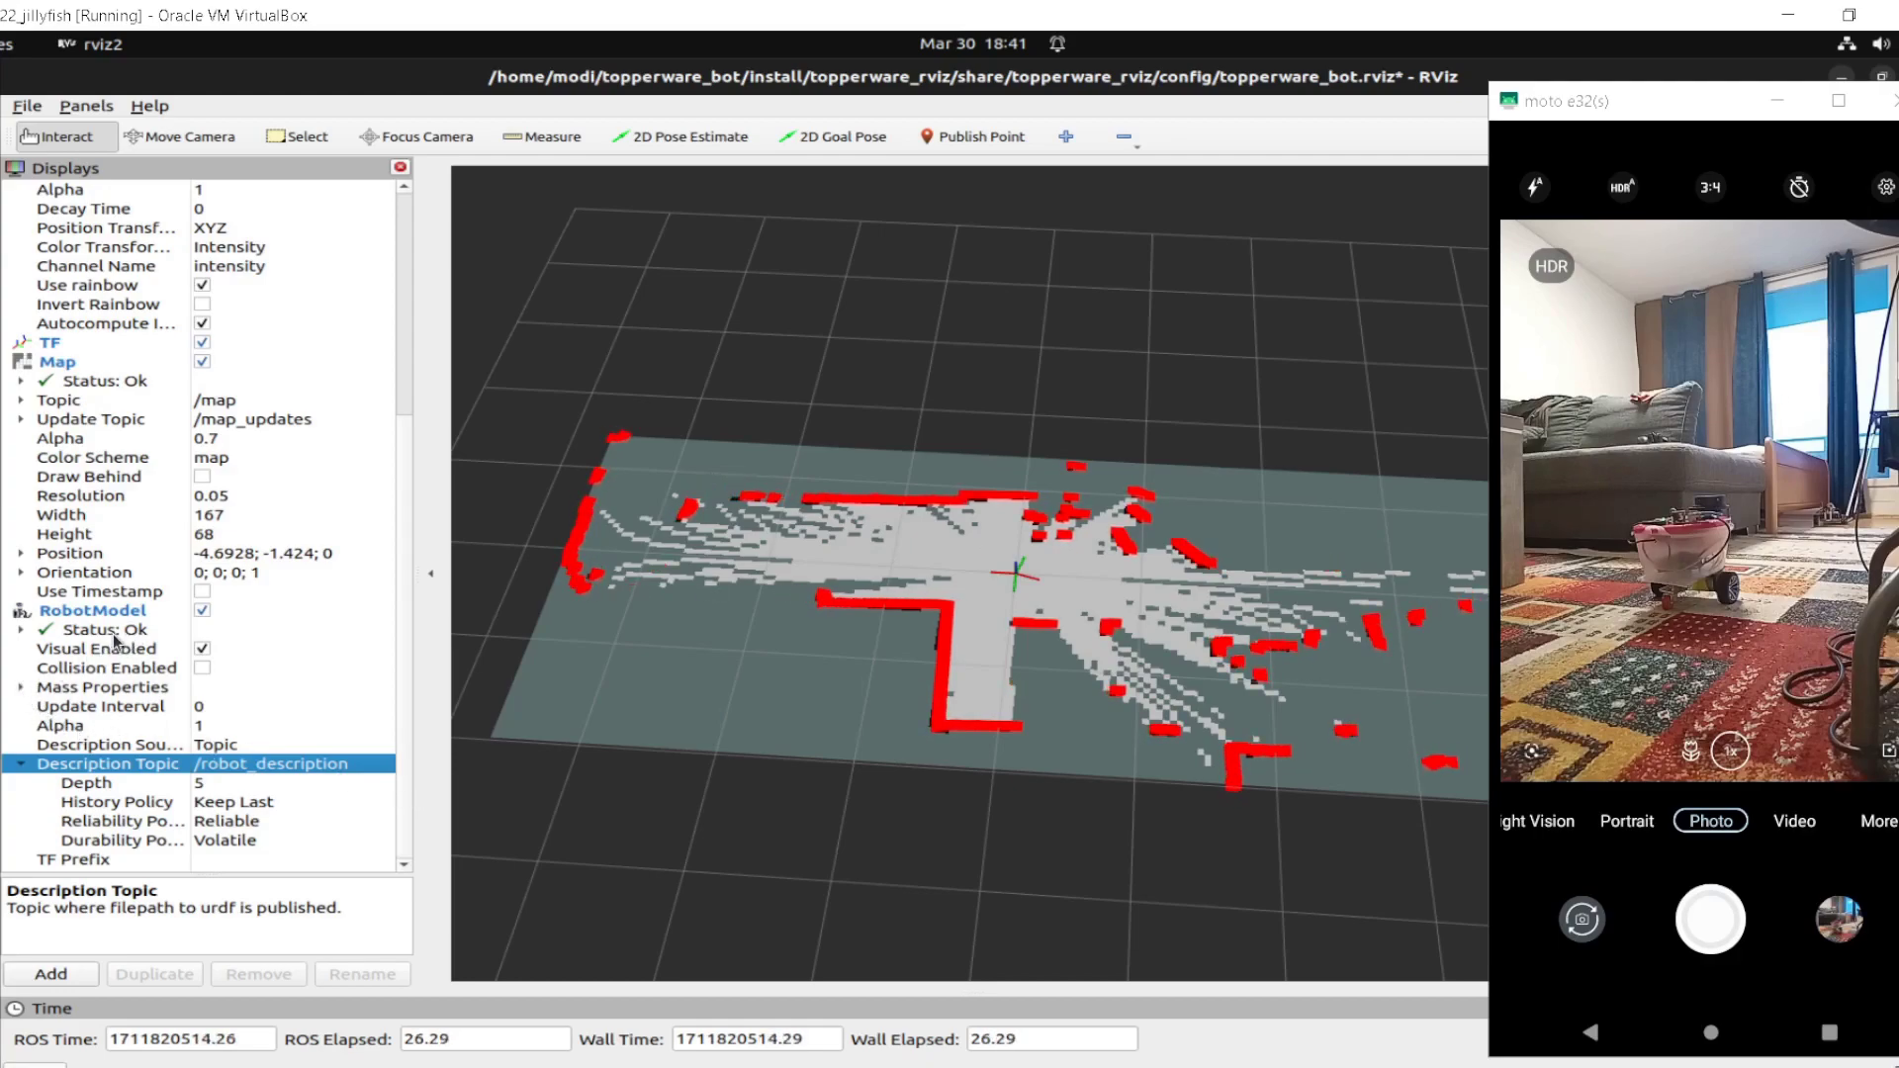
pyautogui.click(21, 630)
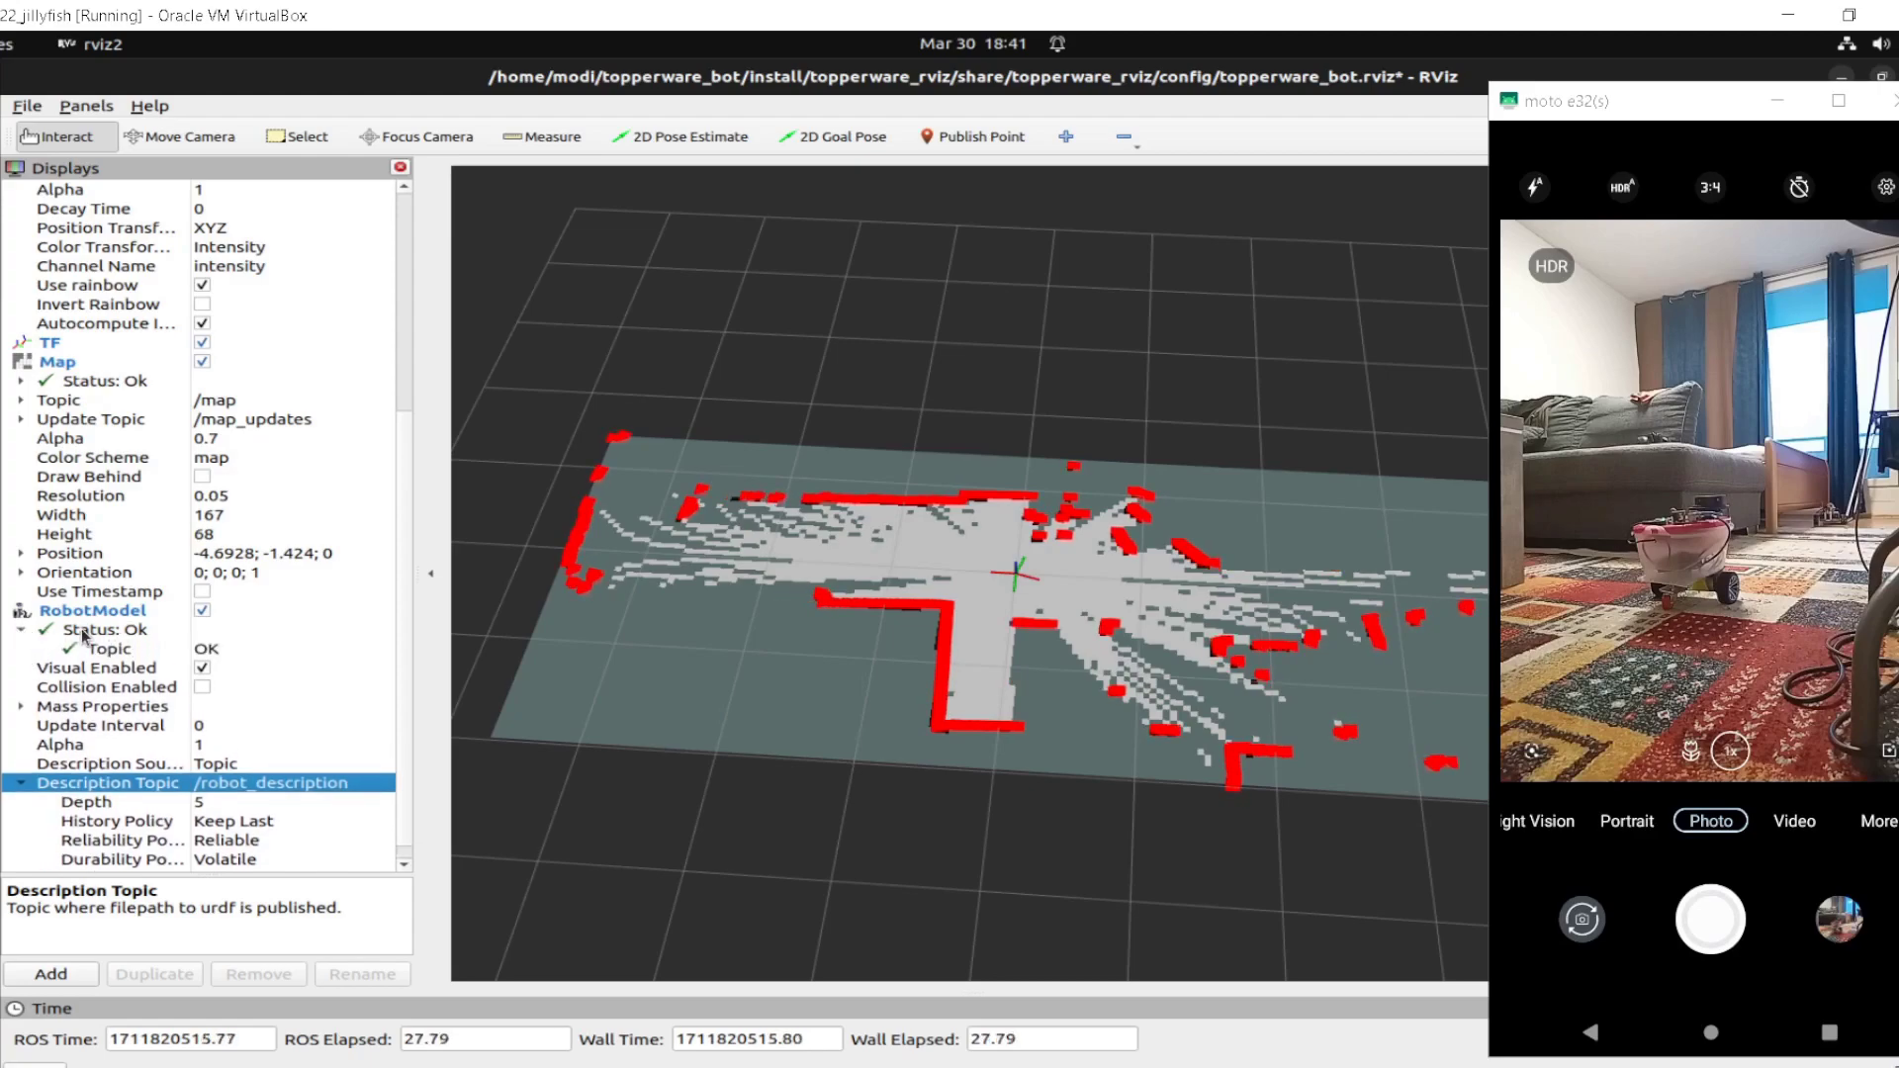
pyautogui.click(236, 649)
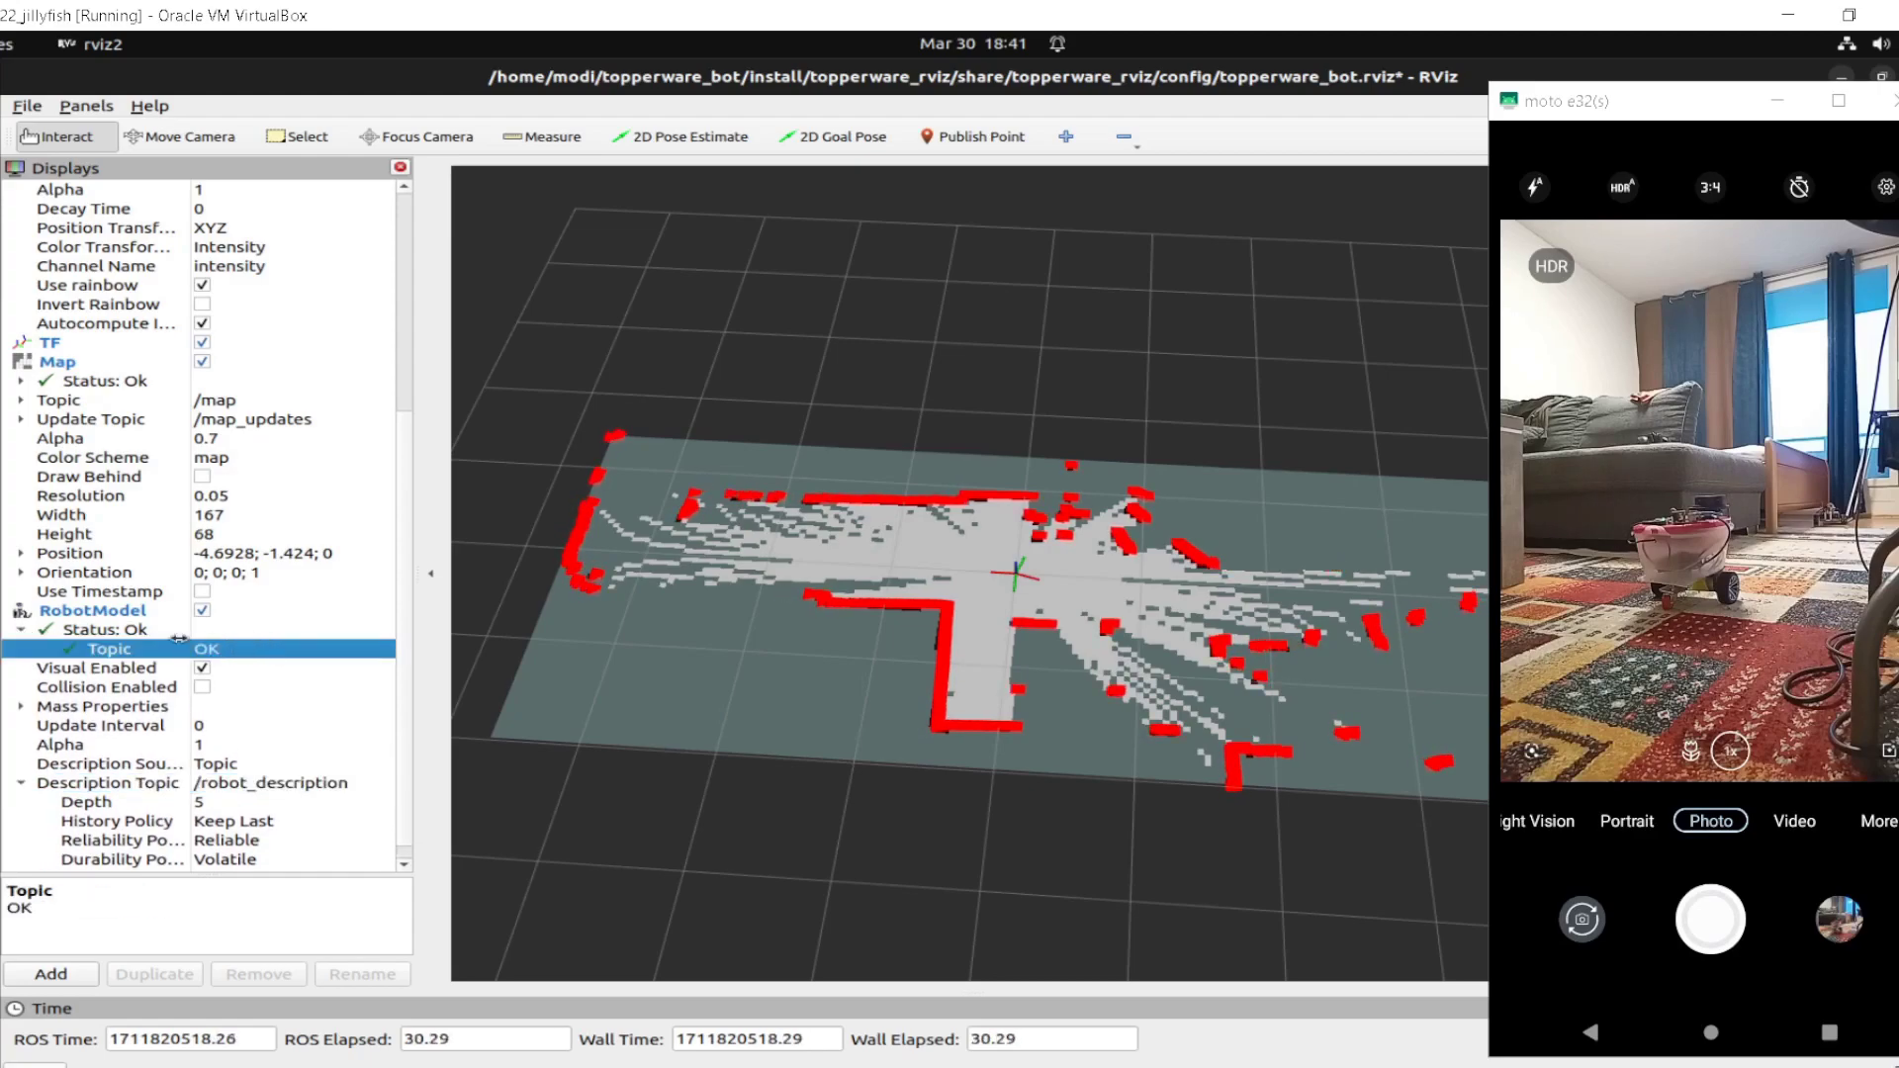
pyautogui.click(19, 631)
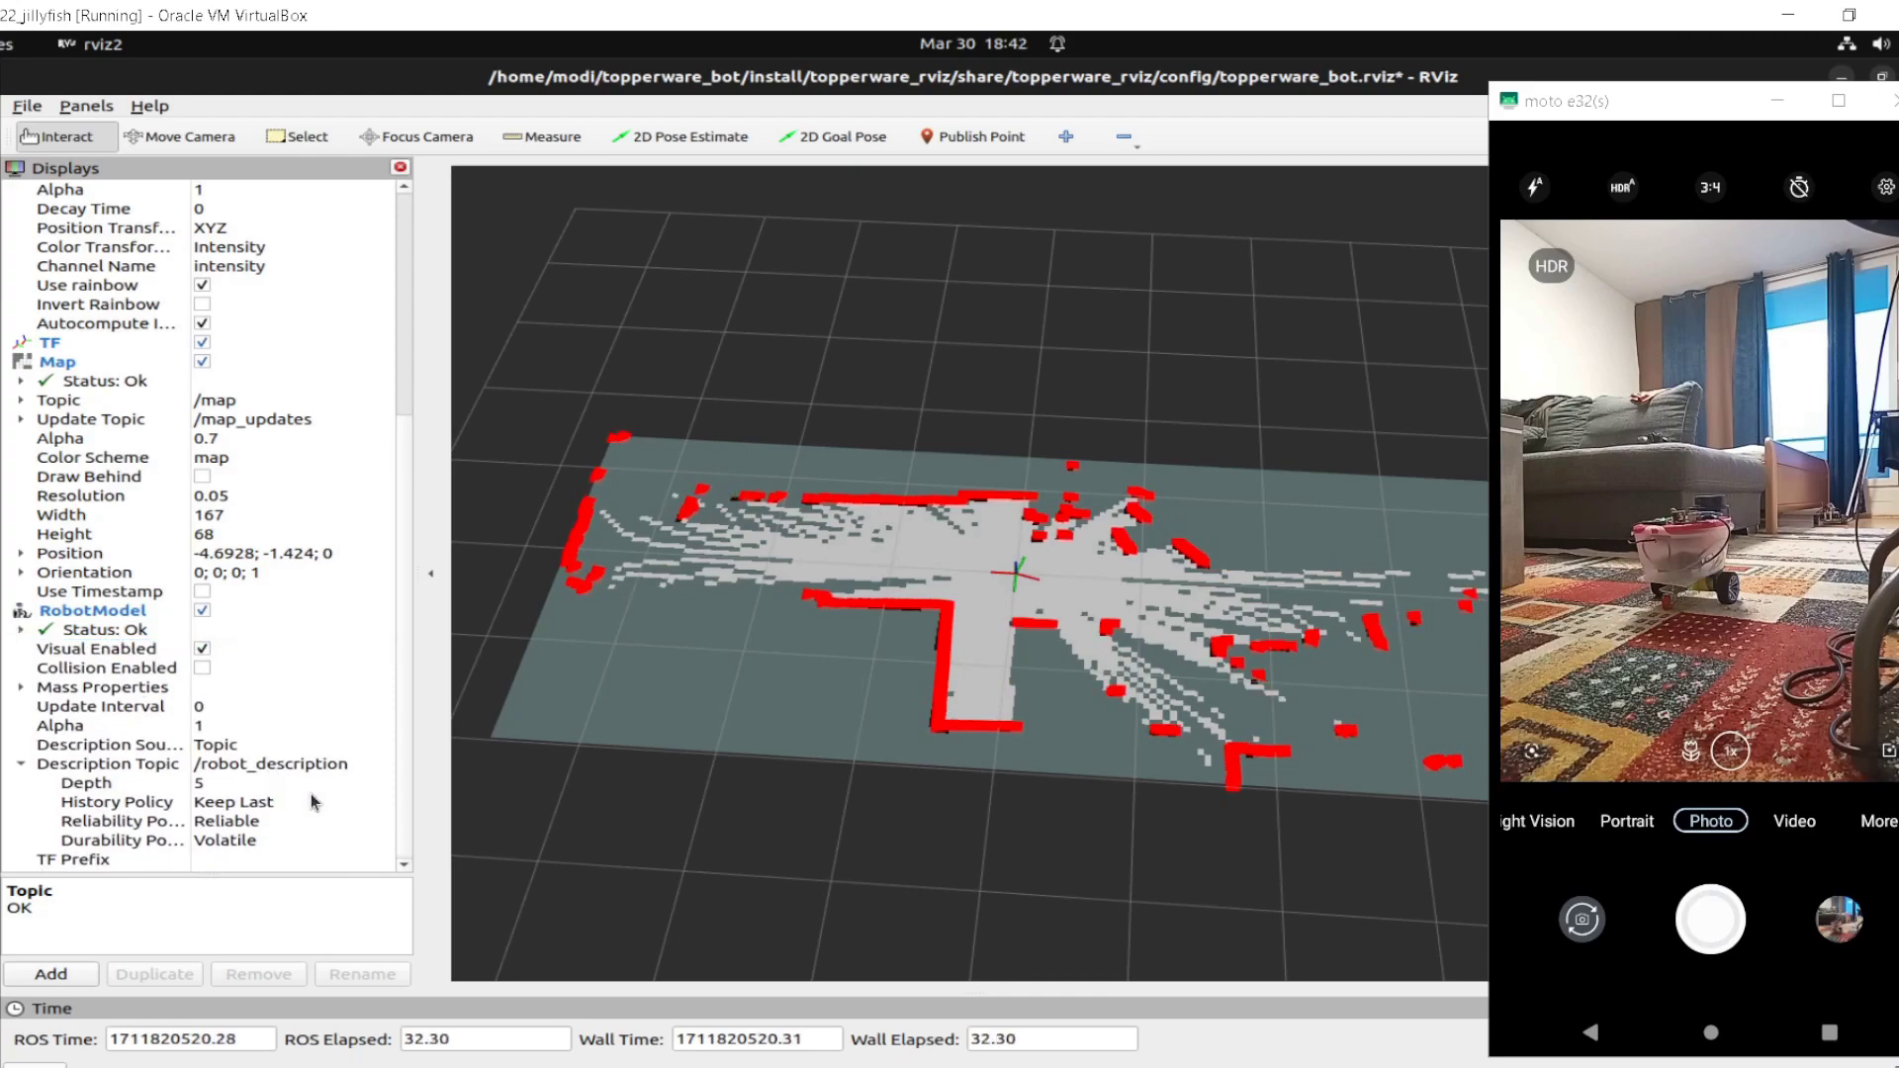
pyautogui.click(347, 763)
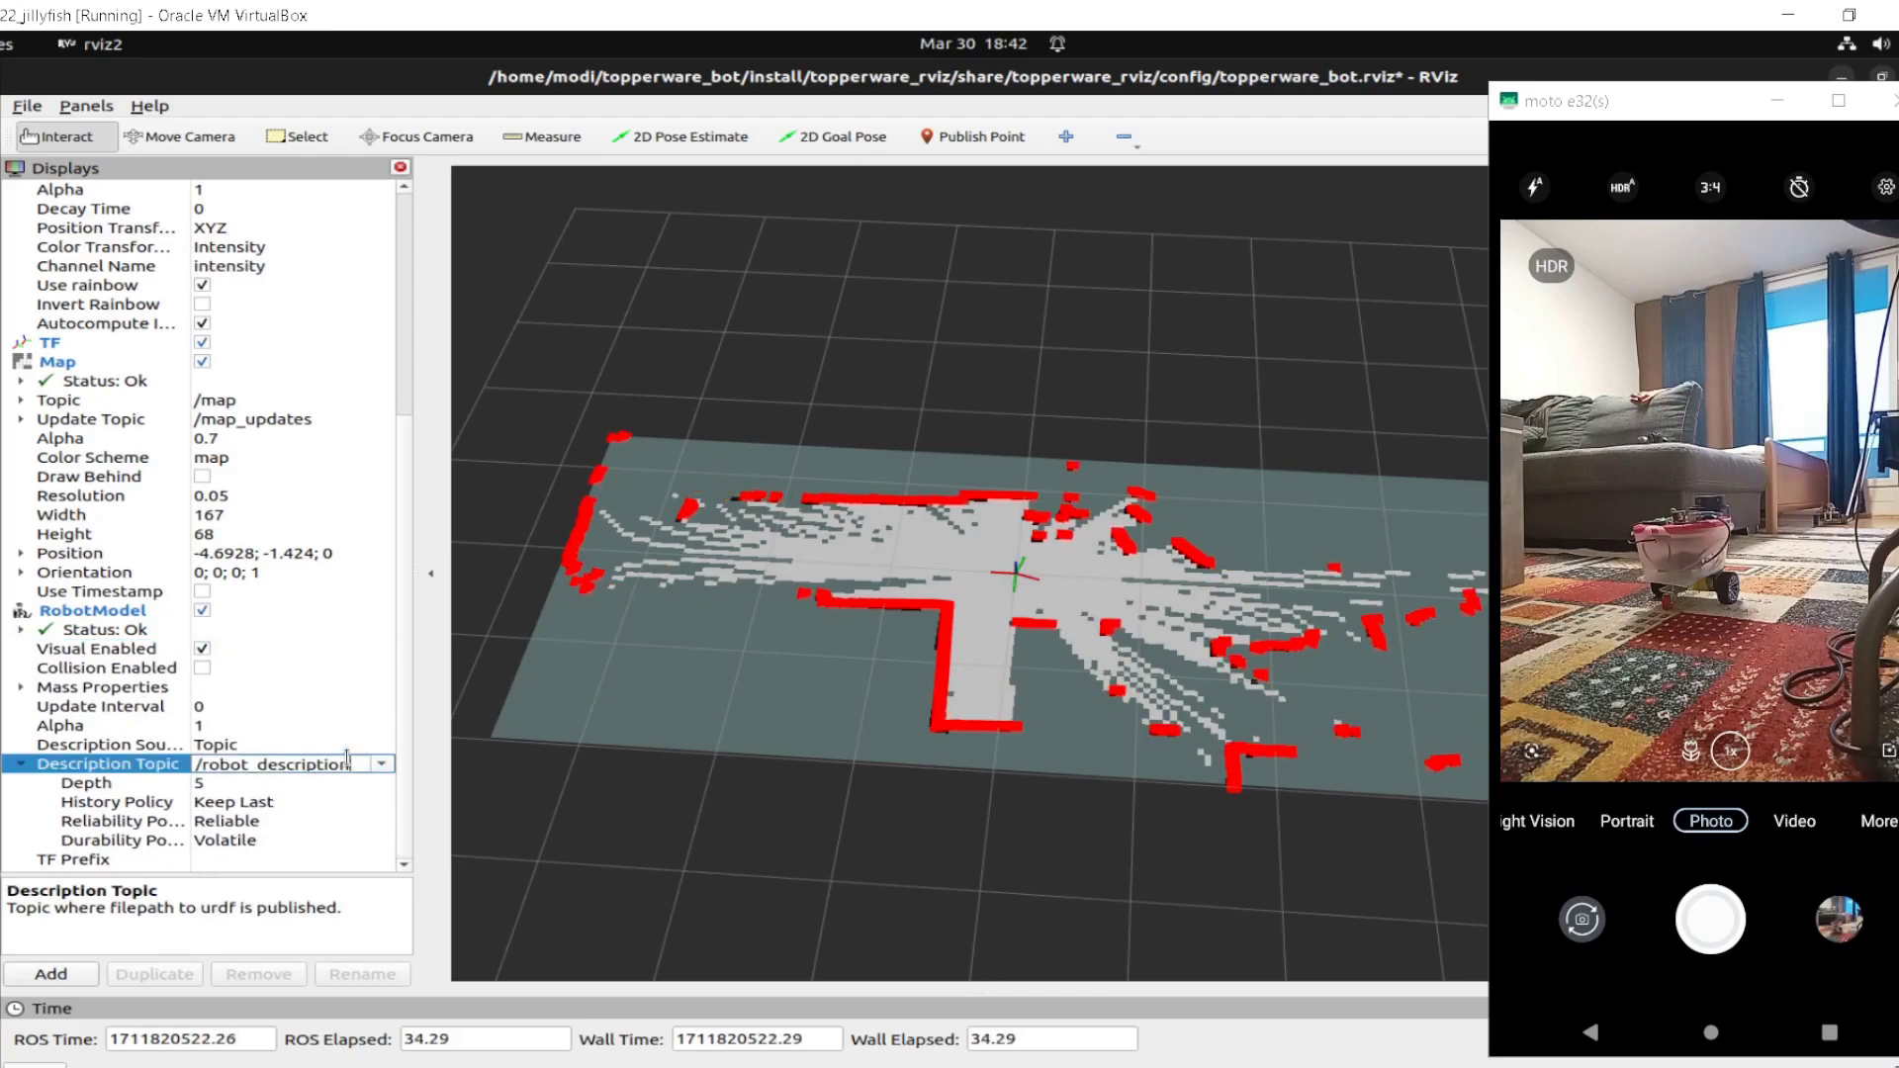
# In a new terminal, echo /robot_description with ros2 topic echo, then stop it.
pyautogui.hotkey('ctrl', 'alt', 't')
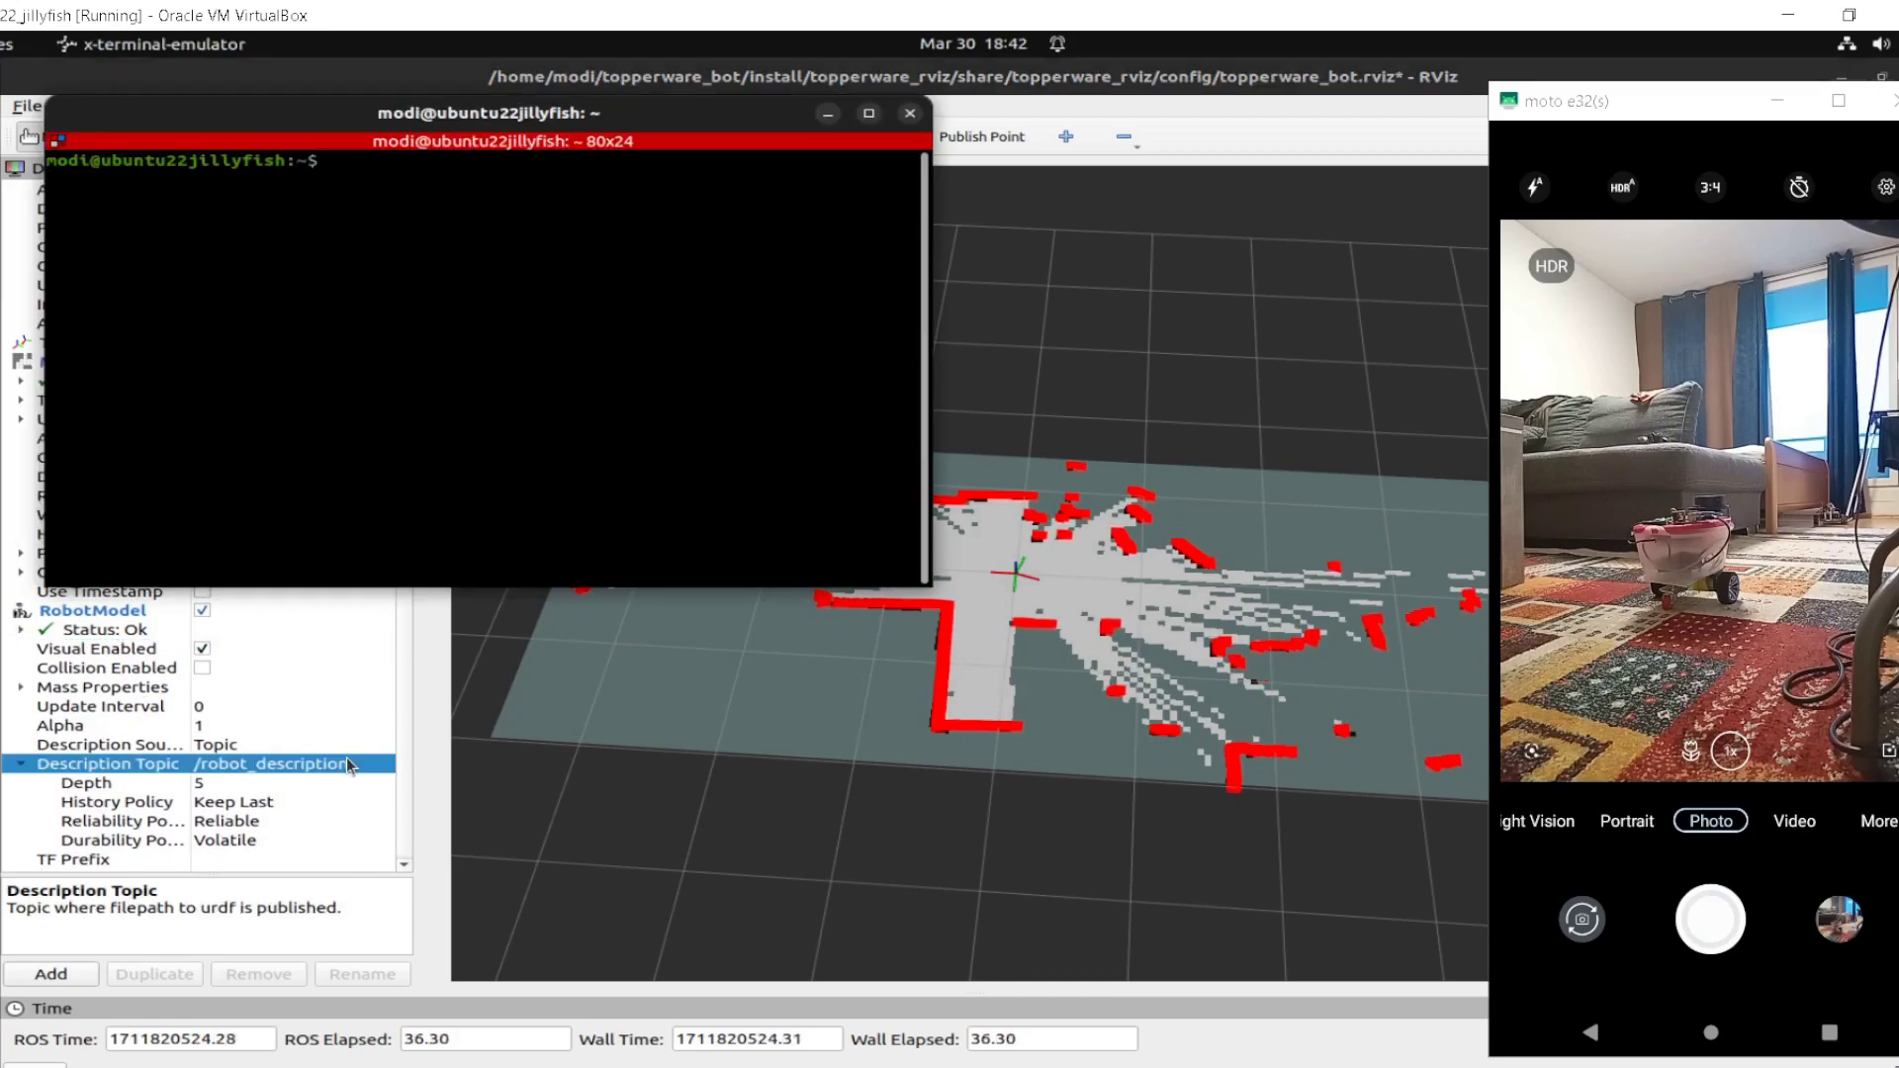
pyautogui.write('ros')
pyautogui.press('BackSpace')
pyautogui.press('BackSpace')
pyautogui.press('BackSpace')
pyautogui.write('ros2 top')
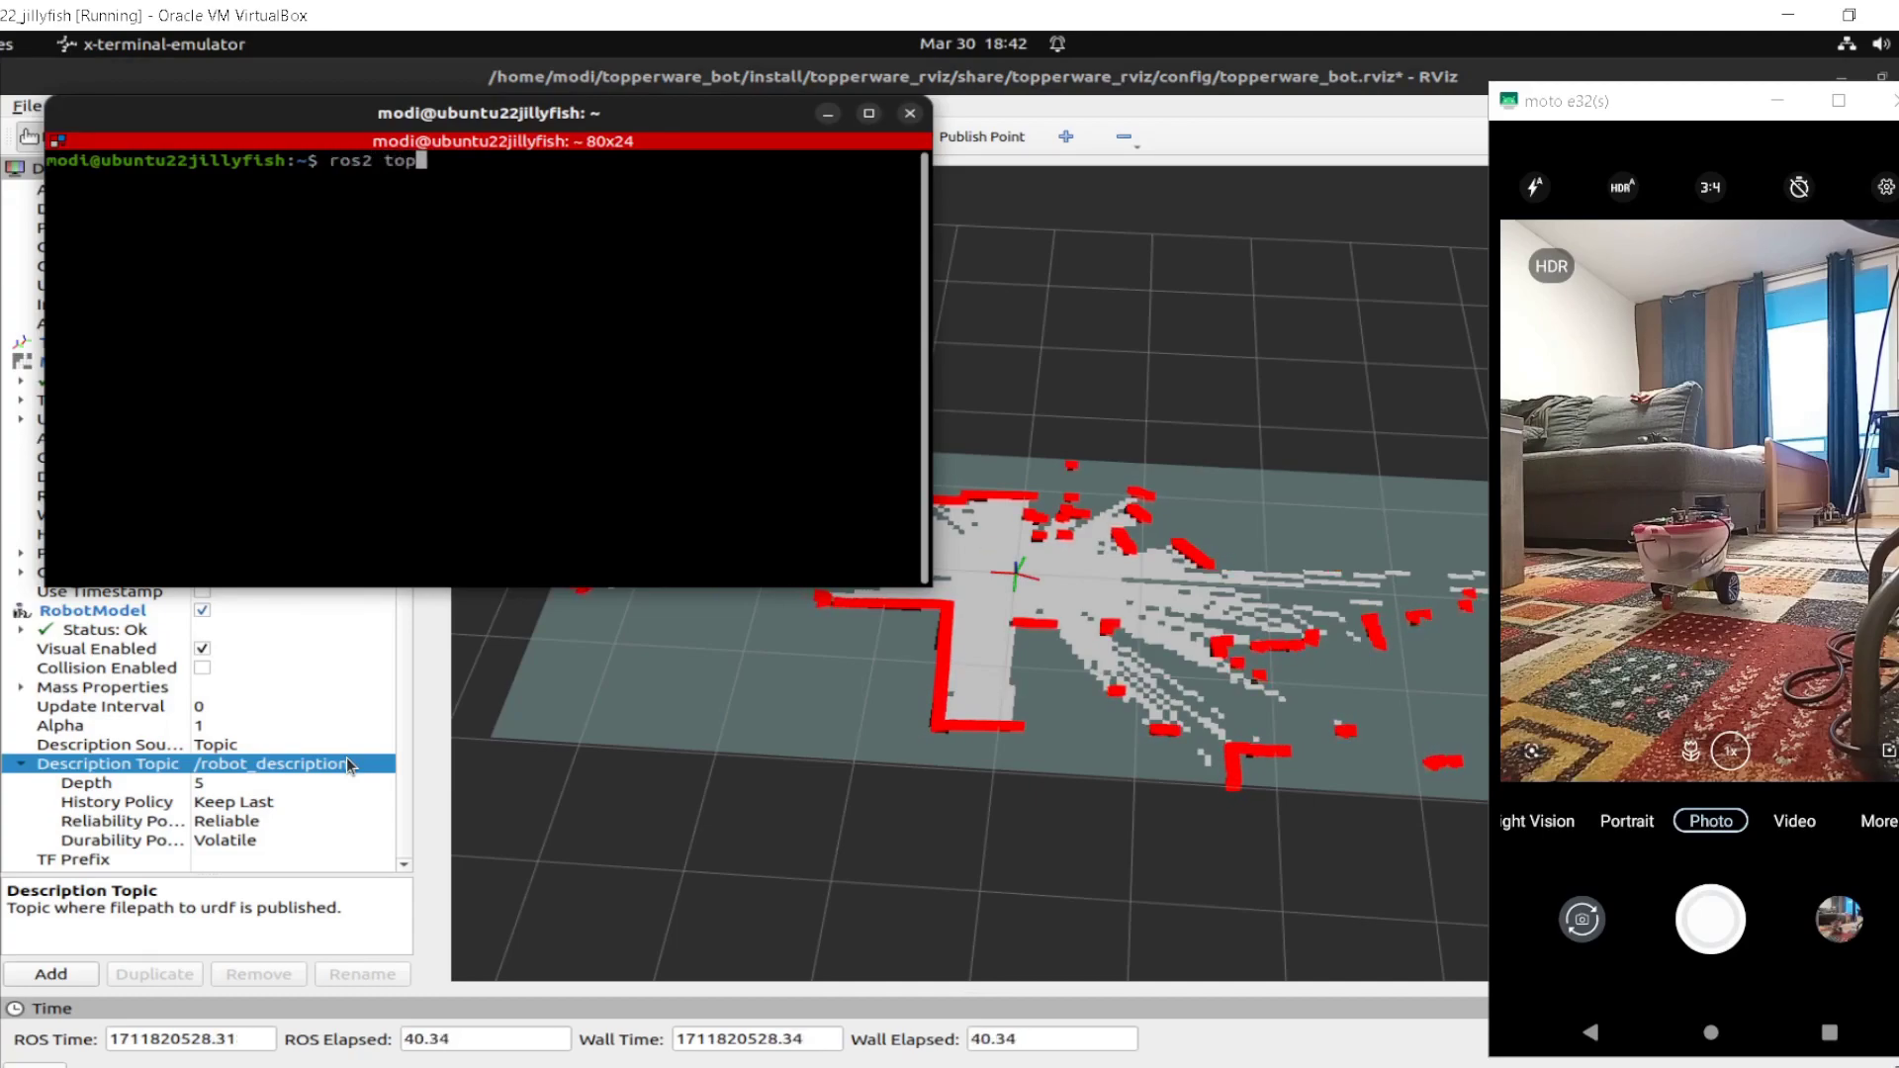
pyautogui.write('ic echo /ro')
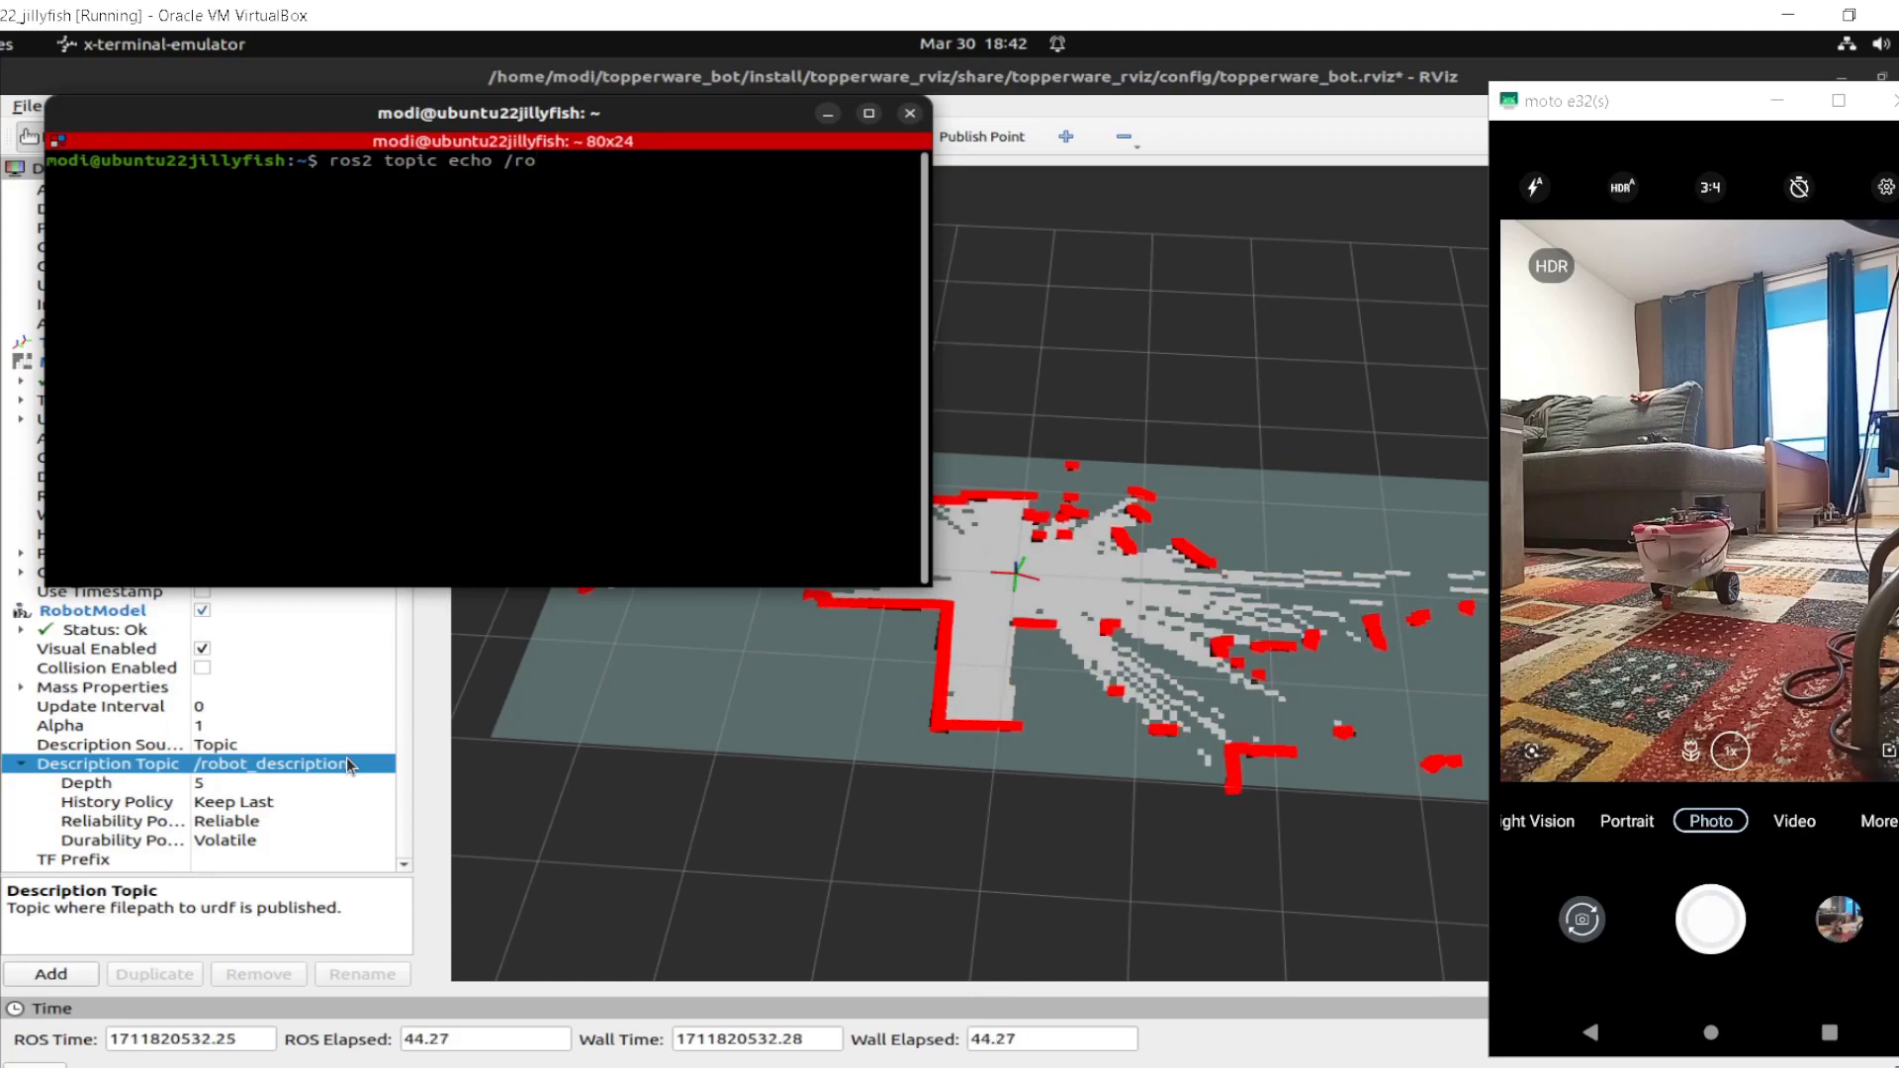
pyautogui.write('bot_description')
pyautogui.press('Return')
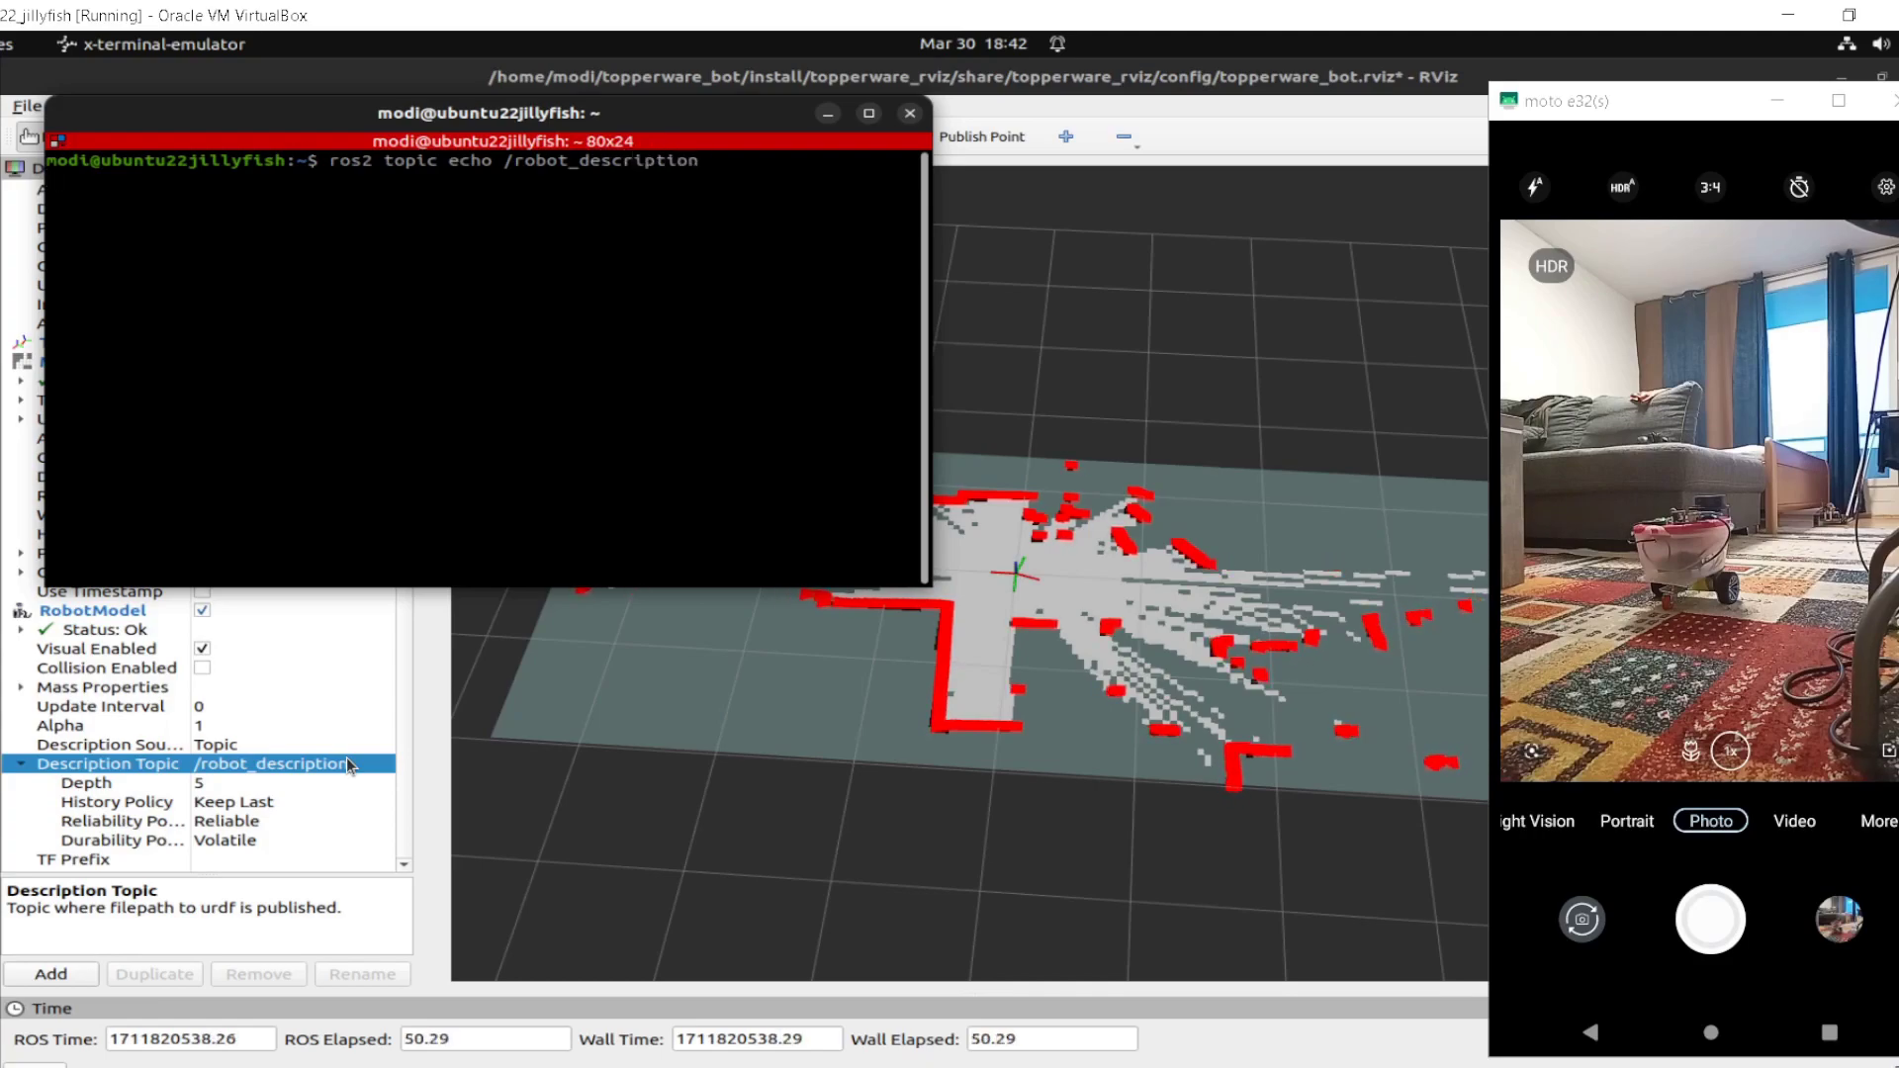
pyautogui.hotkey('ctrl', 'c')
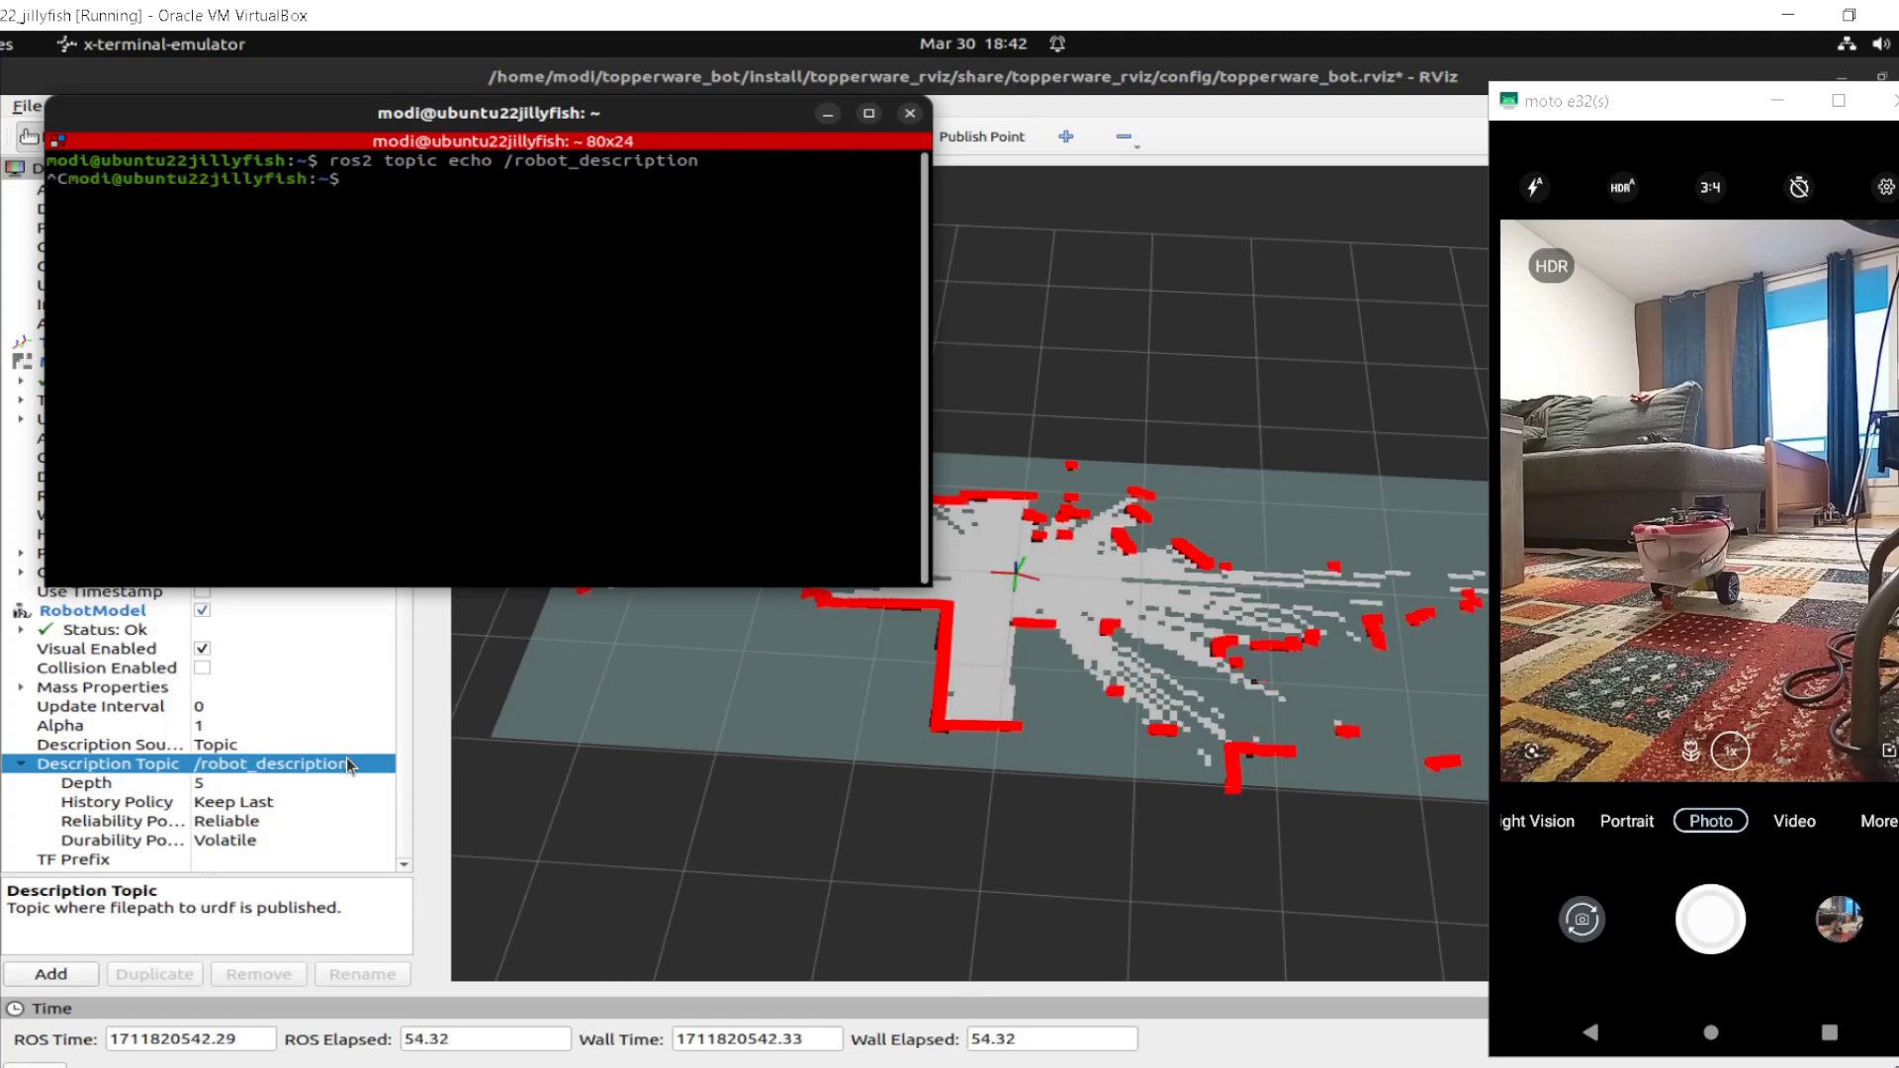
# Change into ~/topperware_bot and source install/setup.bash.
pyautogui.write('cd ~/t')
pyautogui.press('Tab')
pyautogui.press('Return')
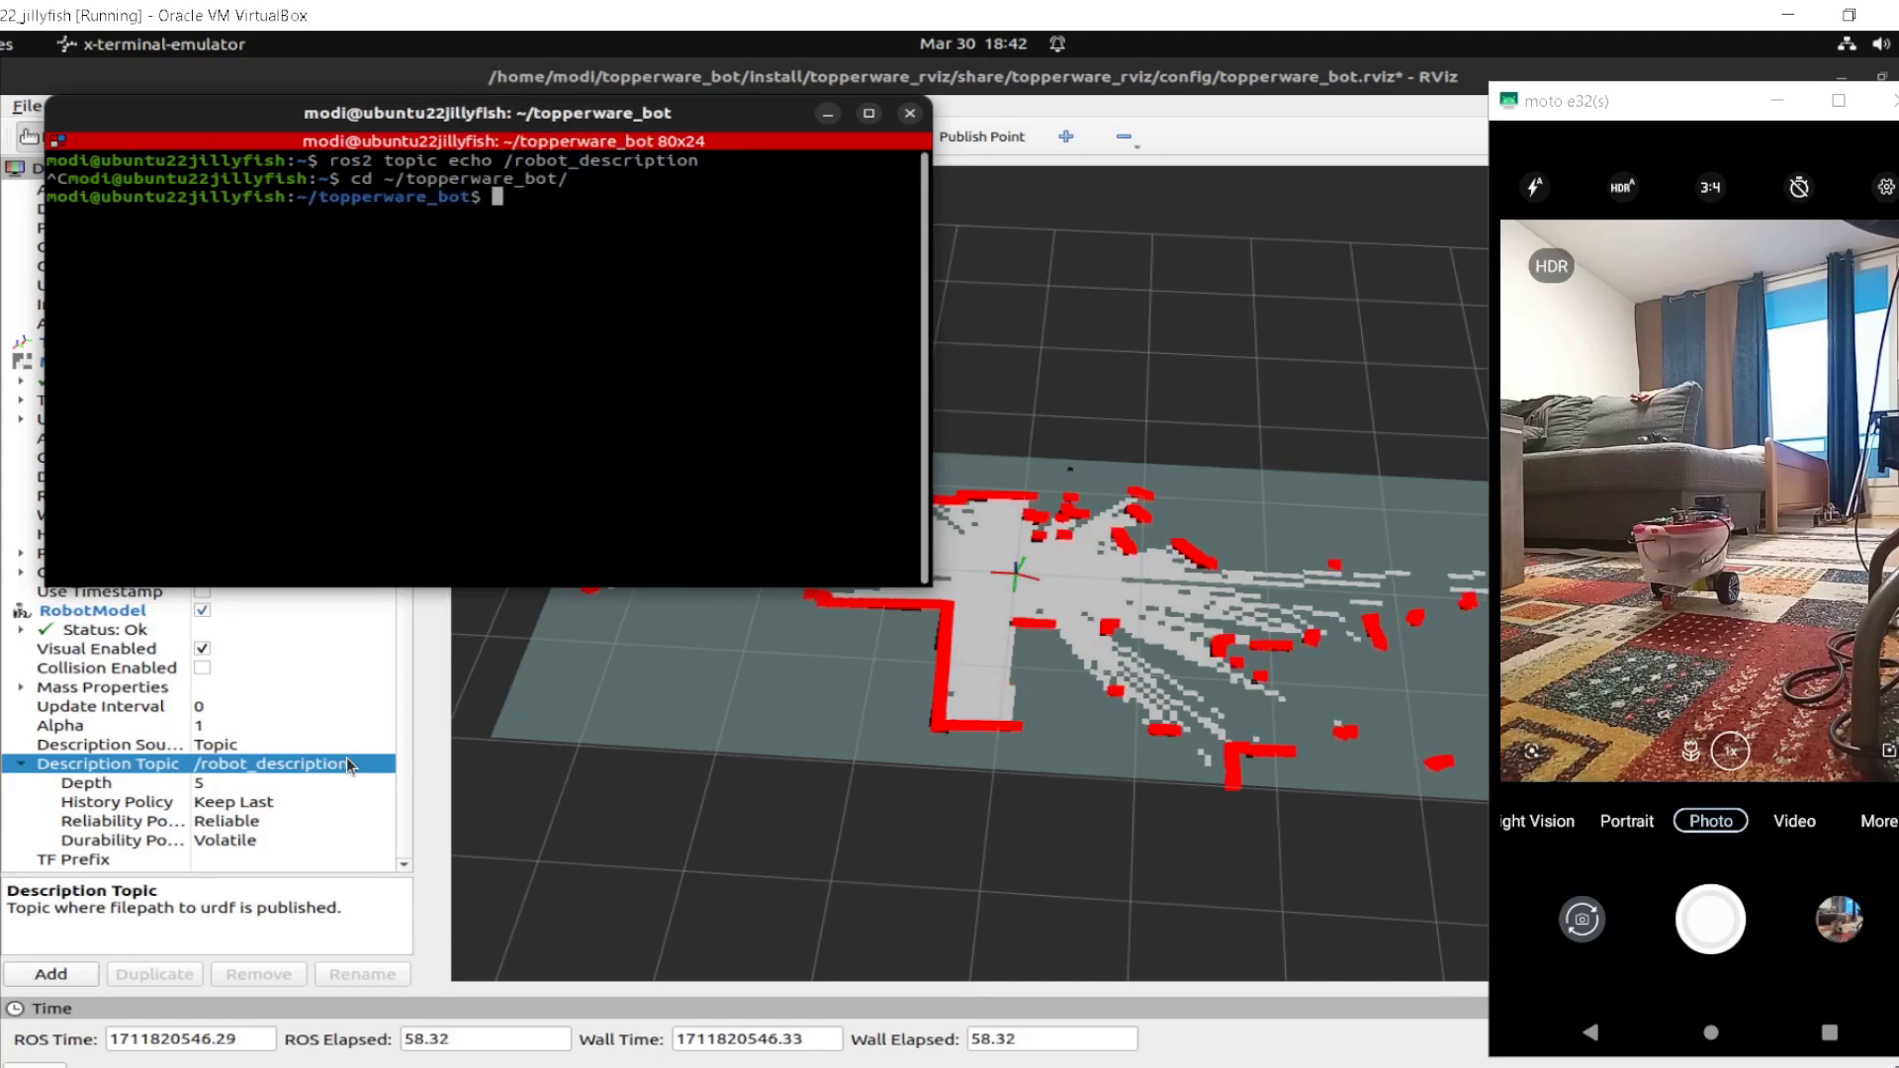
pyautogui.write('source i')
pyautogui.press('Tab')
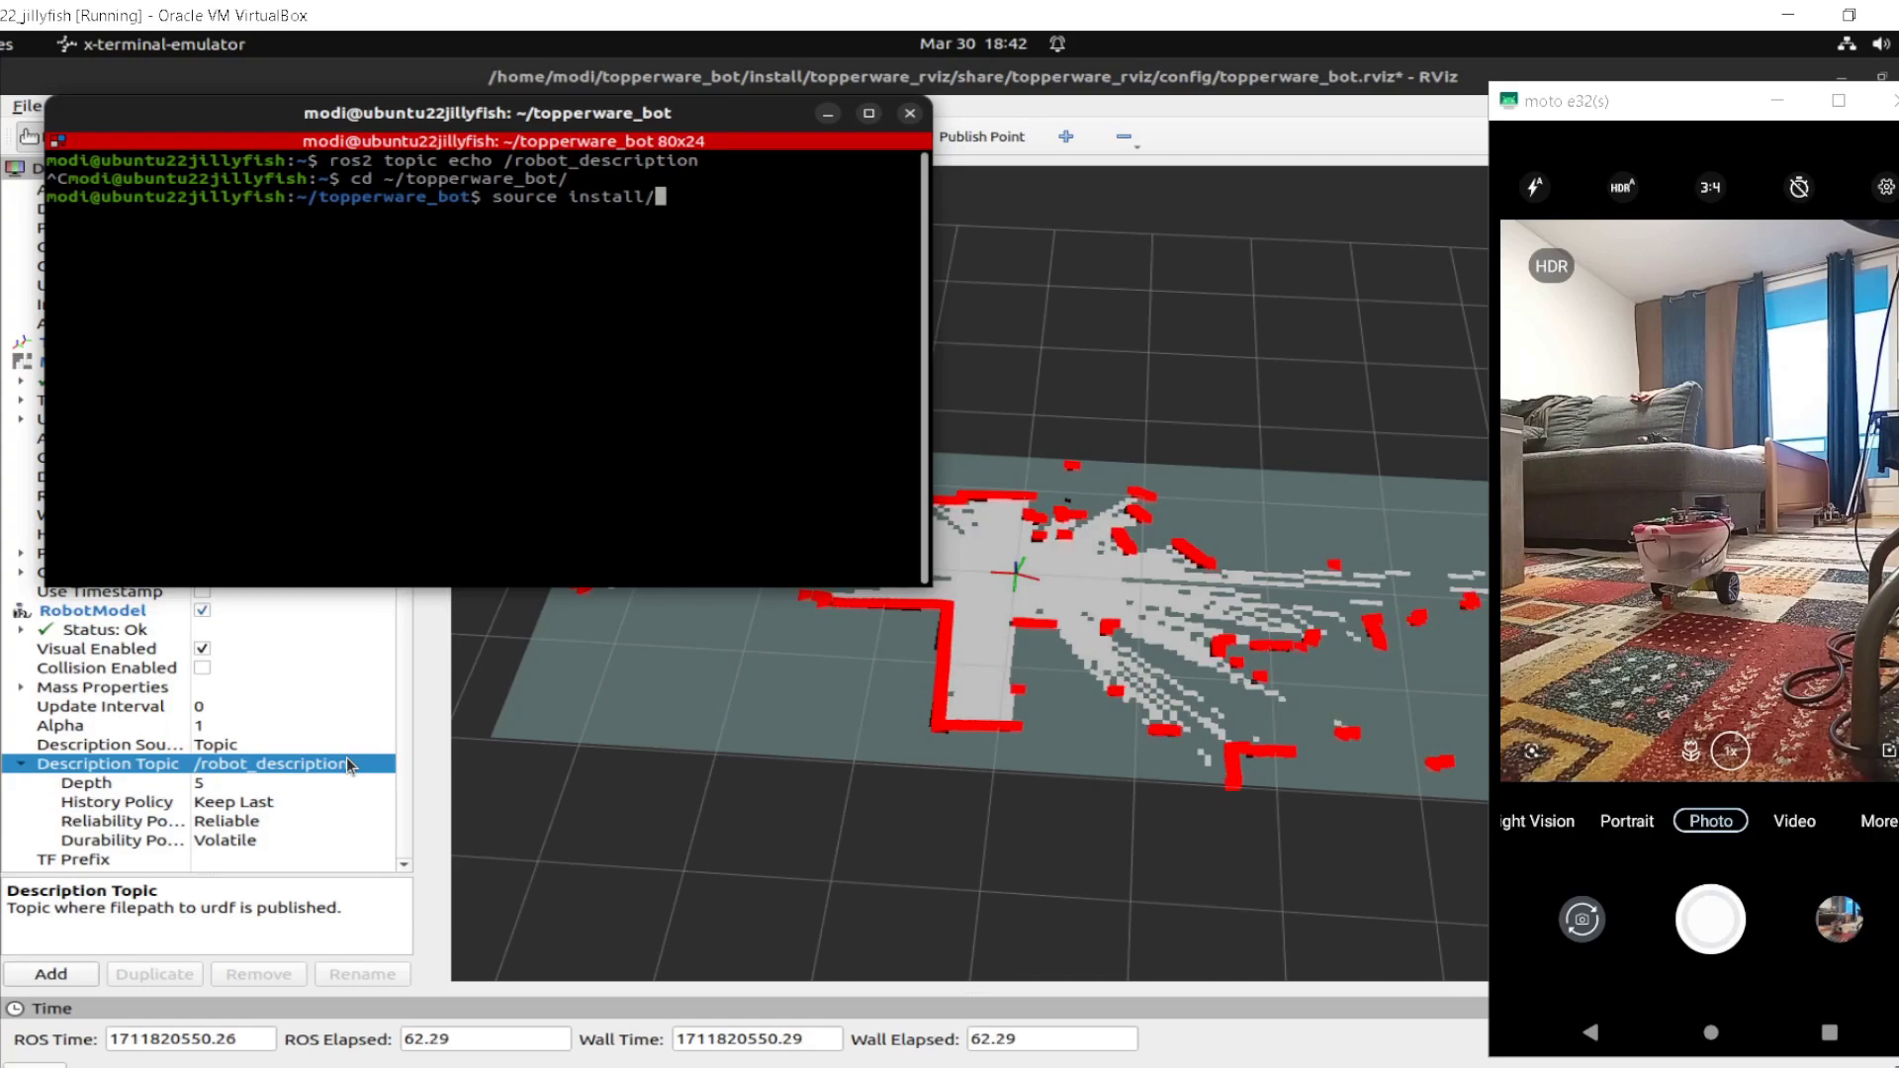
pyautogui.write('se')
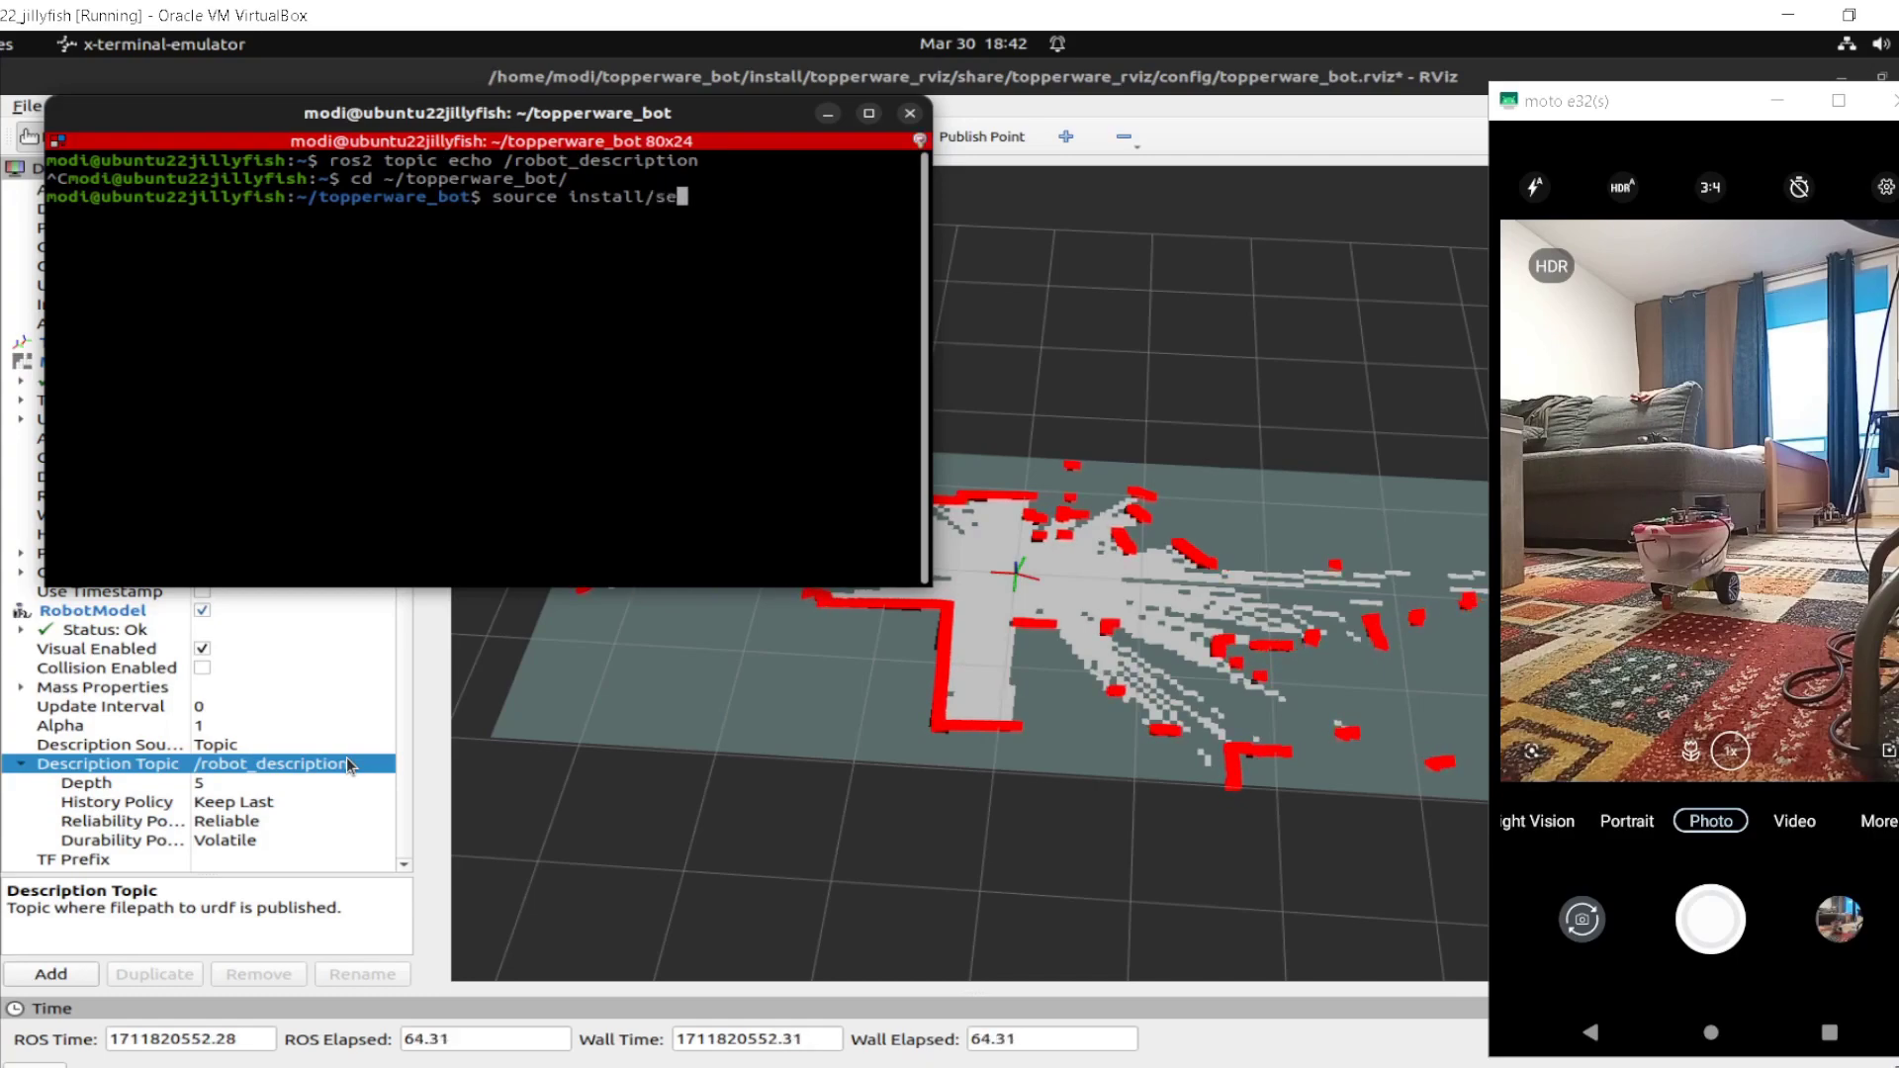
pyautogui.press('Tab')
pyautogui.write('bash')
pyautogui.press('Return')
# Run ros2 launch topperware_bot_description topperware_bot_description.launch.py.
pyautogui.write('ros2 launch top')
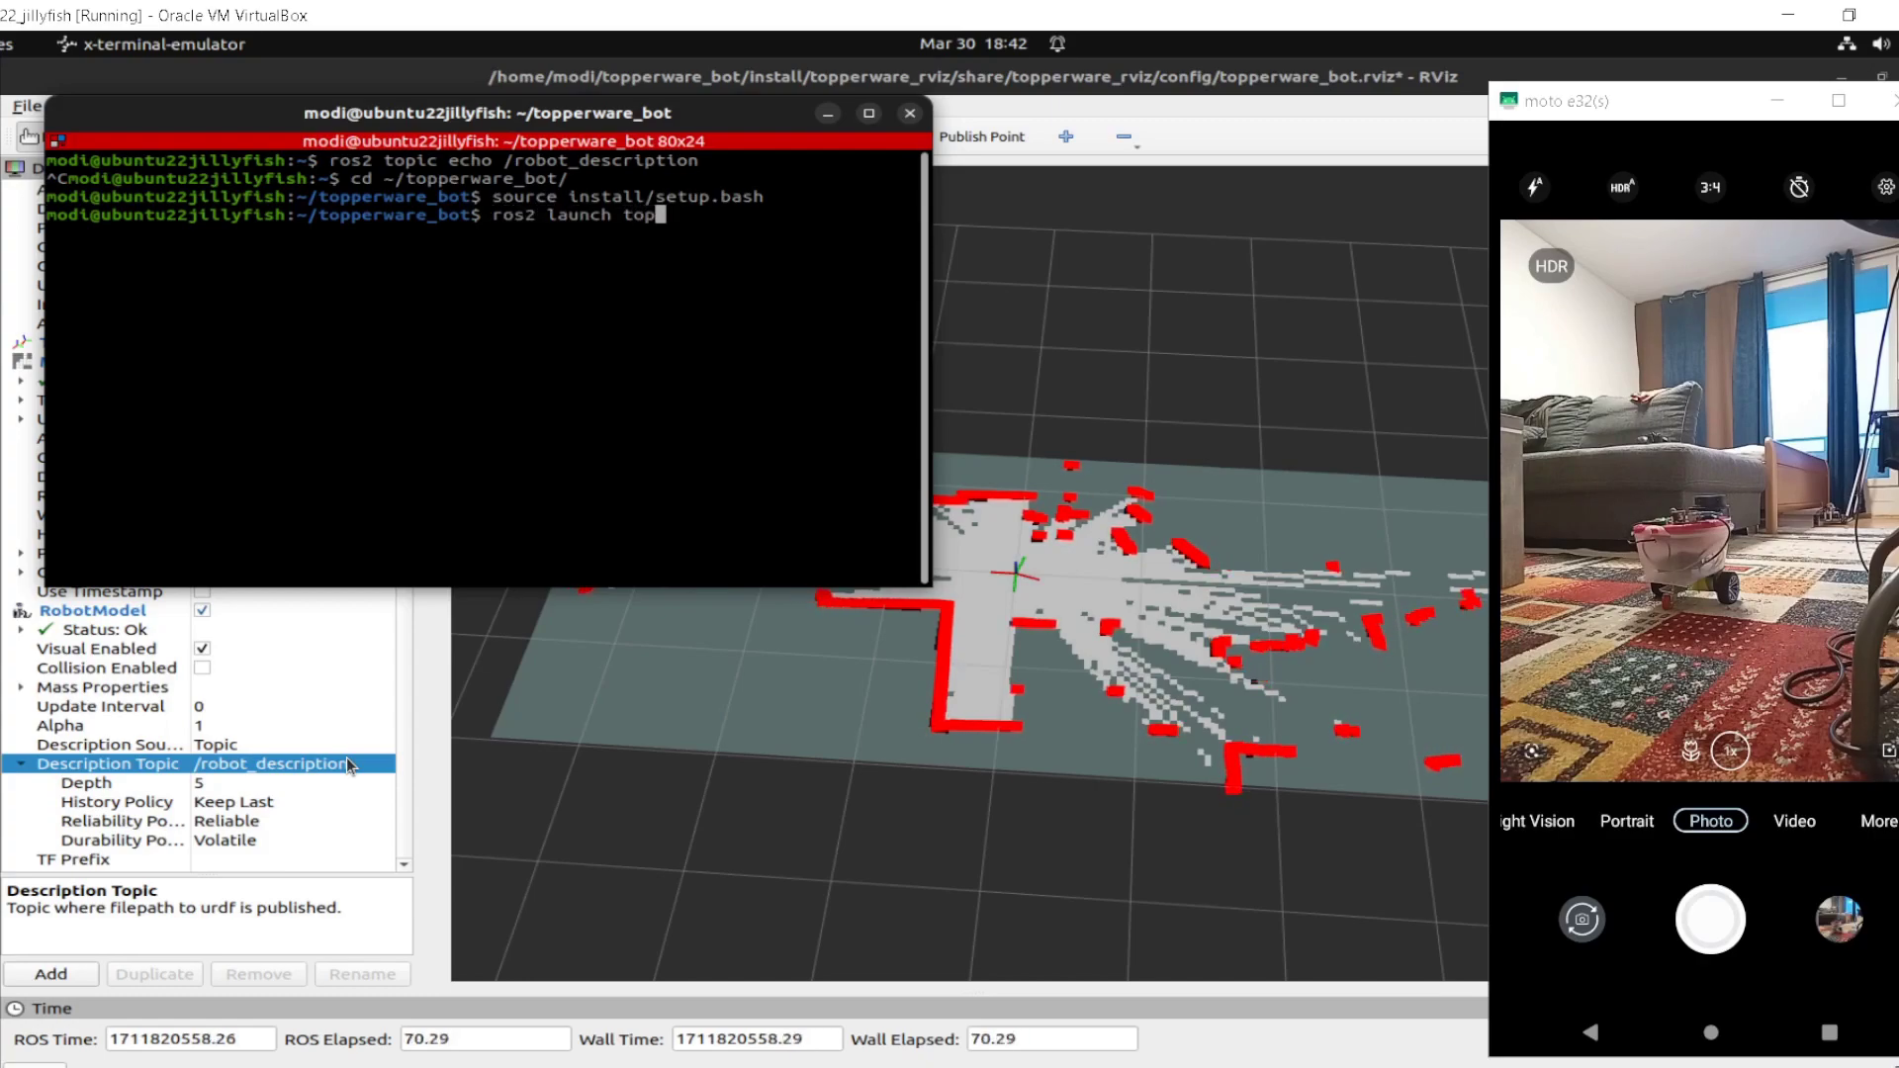
pyautogui.press('Tab')
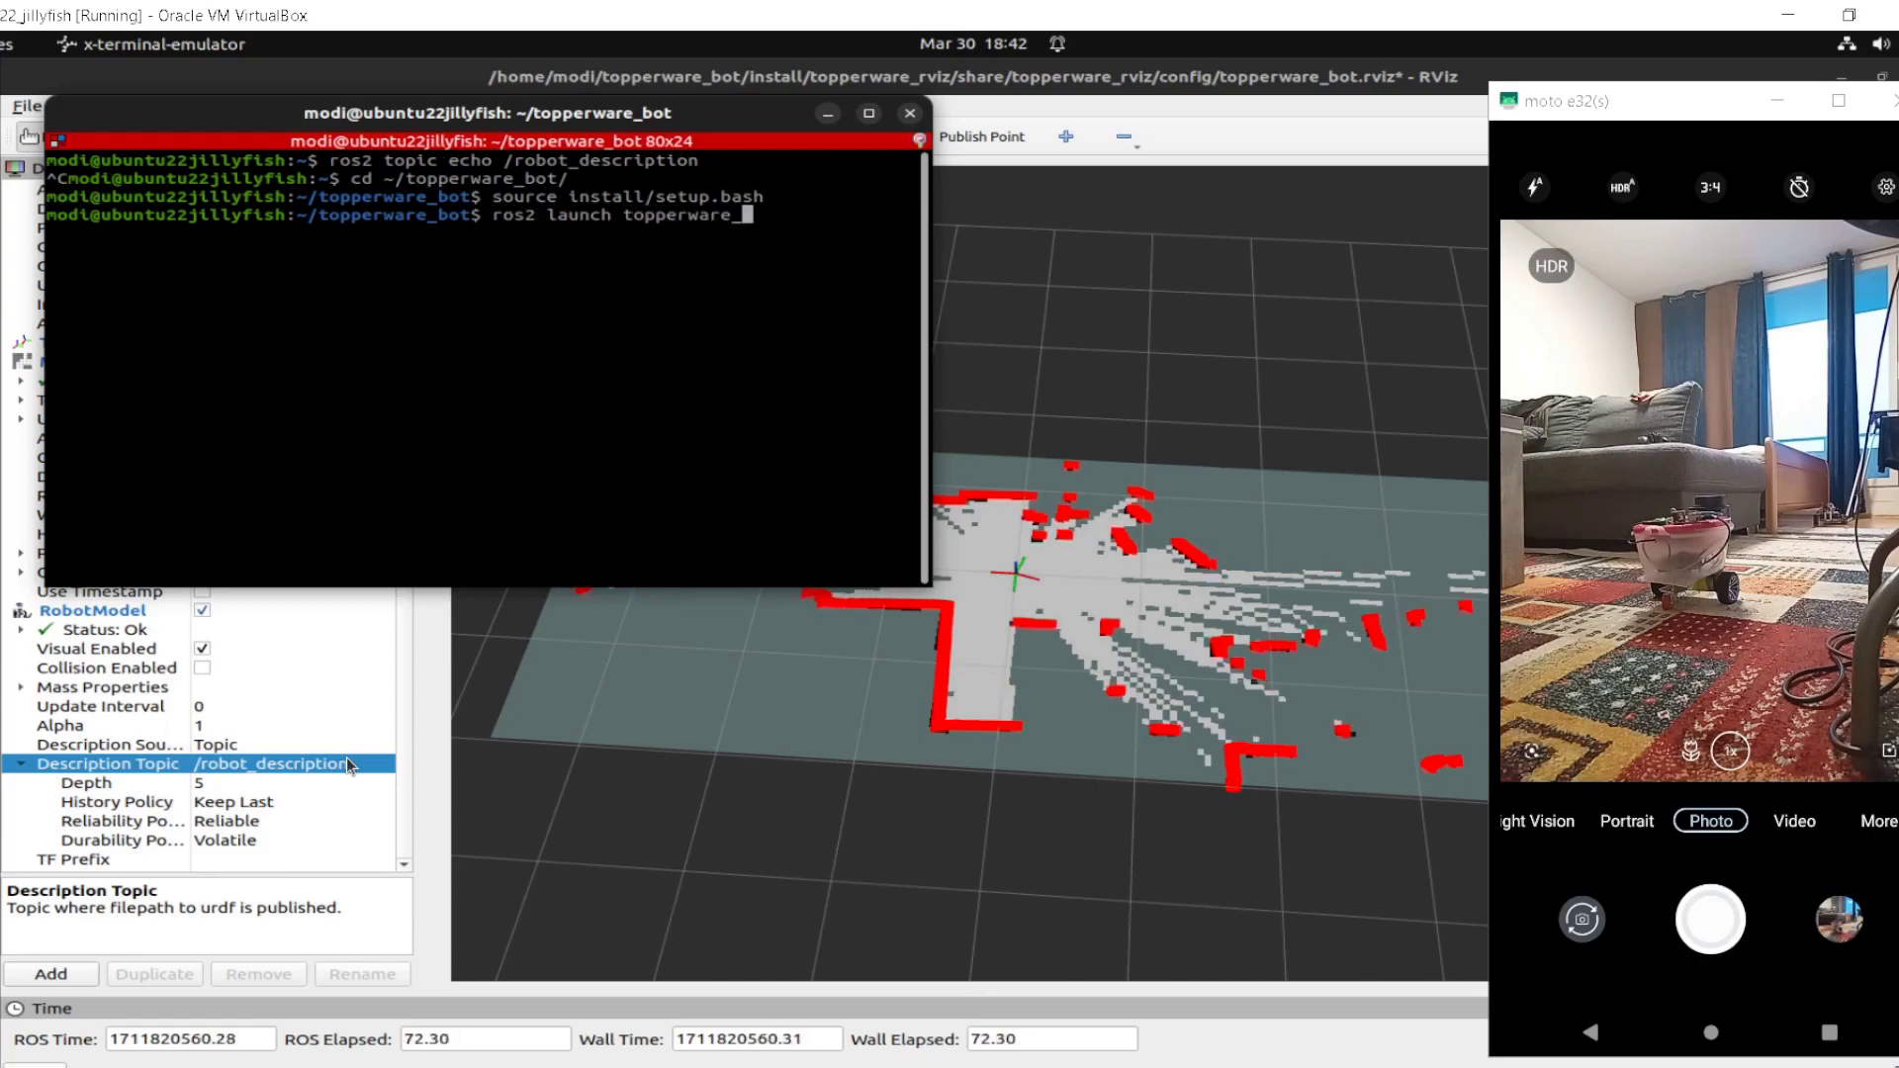
pyautogui.press('Tab')
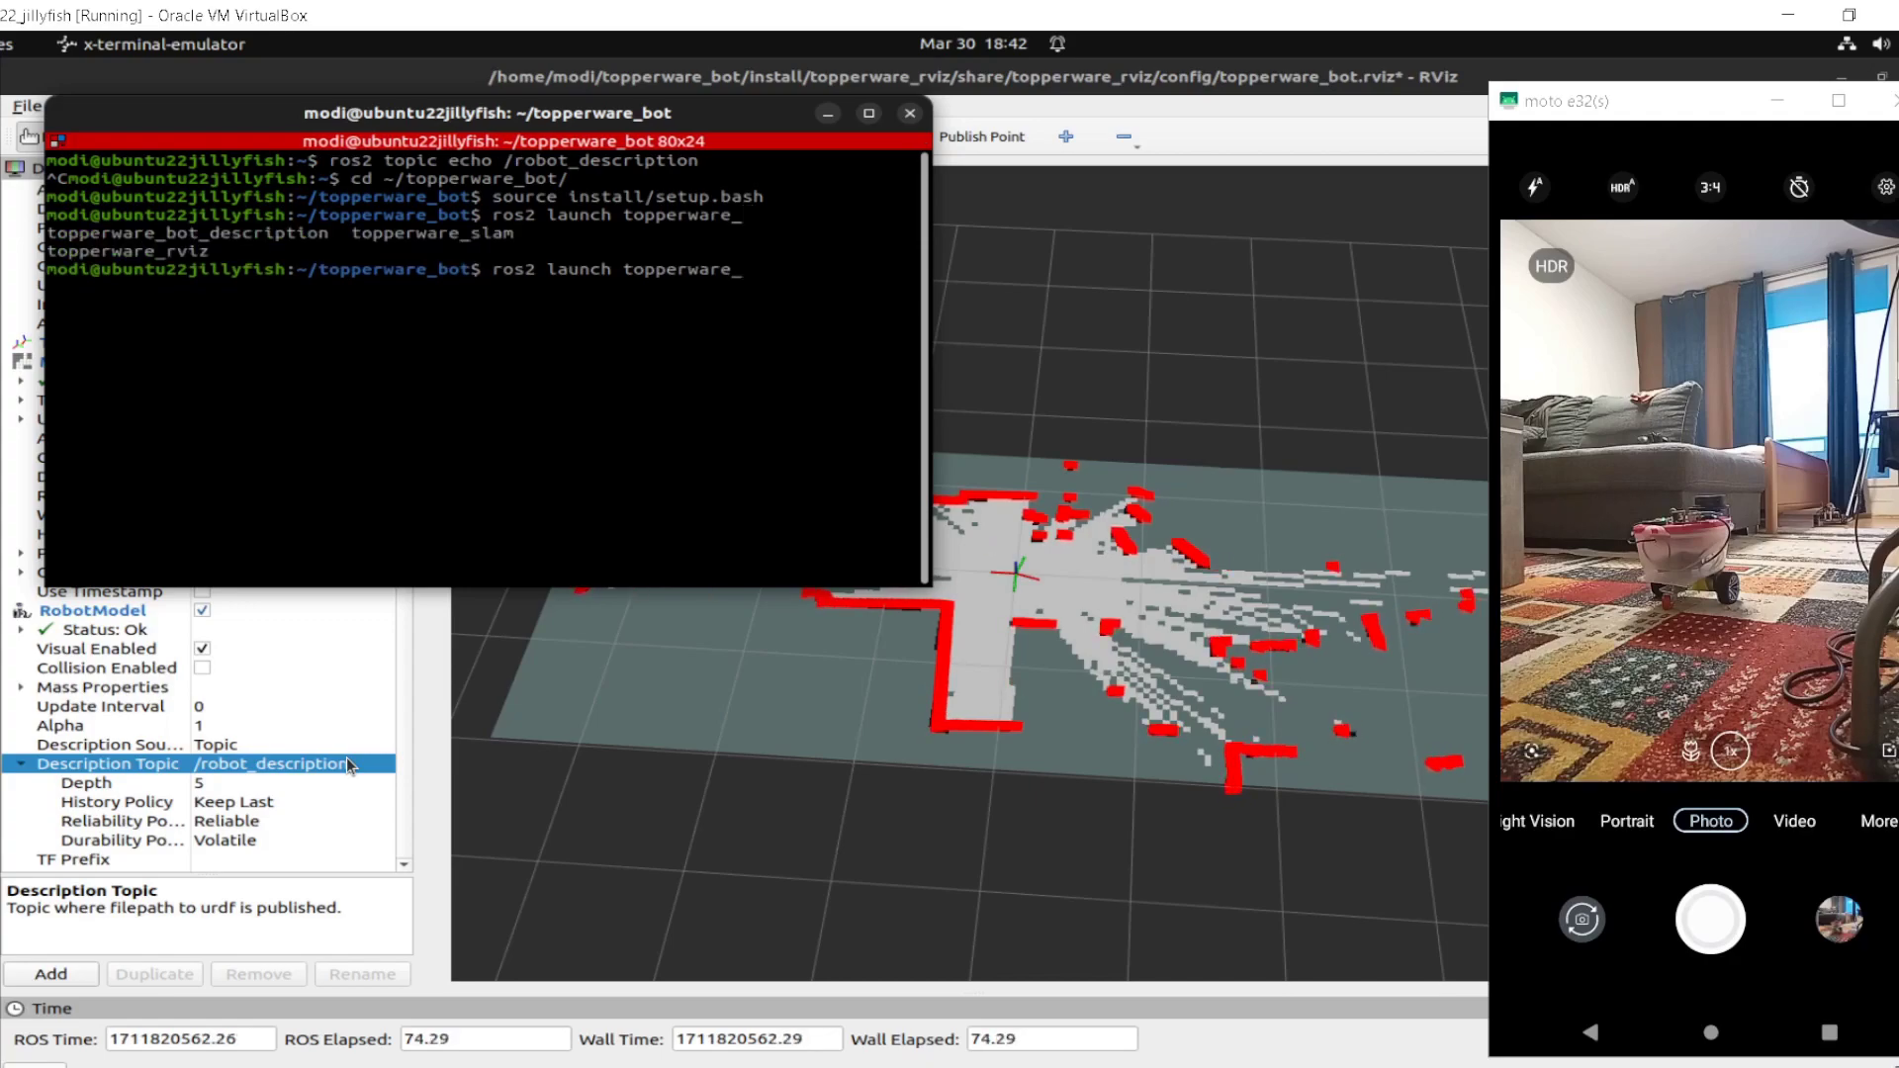
pyautogui.write('b')
pyautogui.press('Tab')
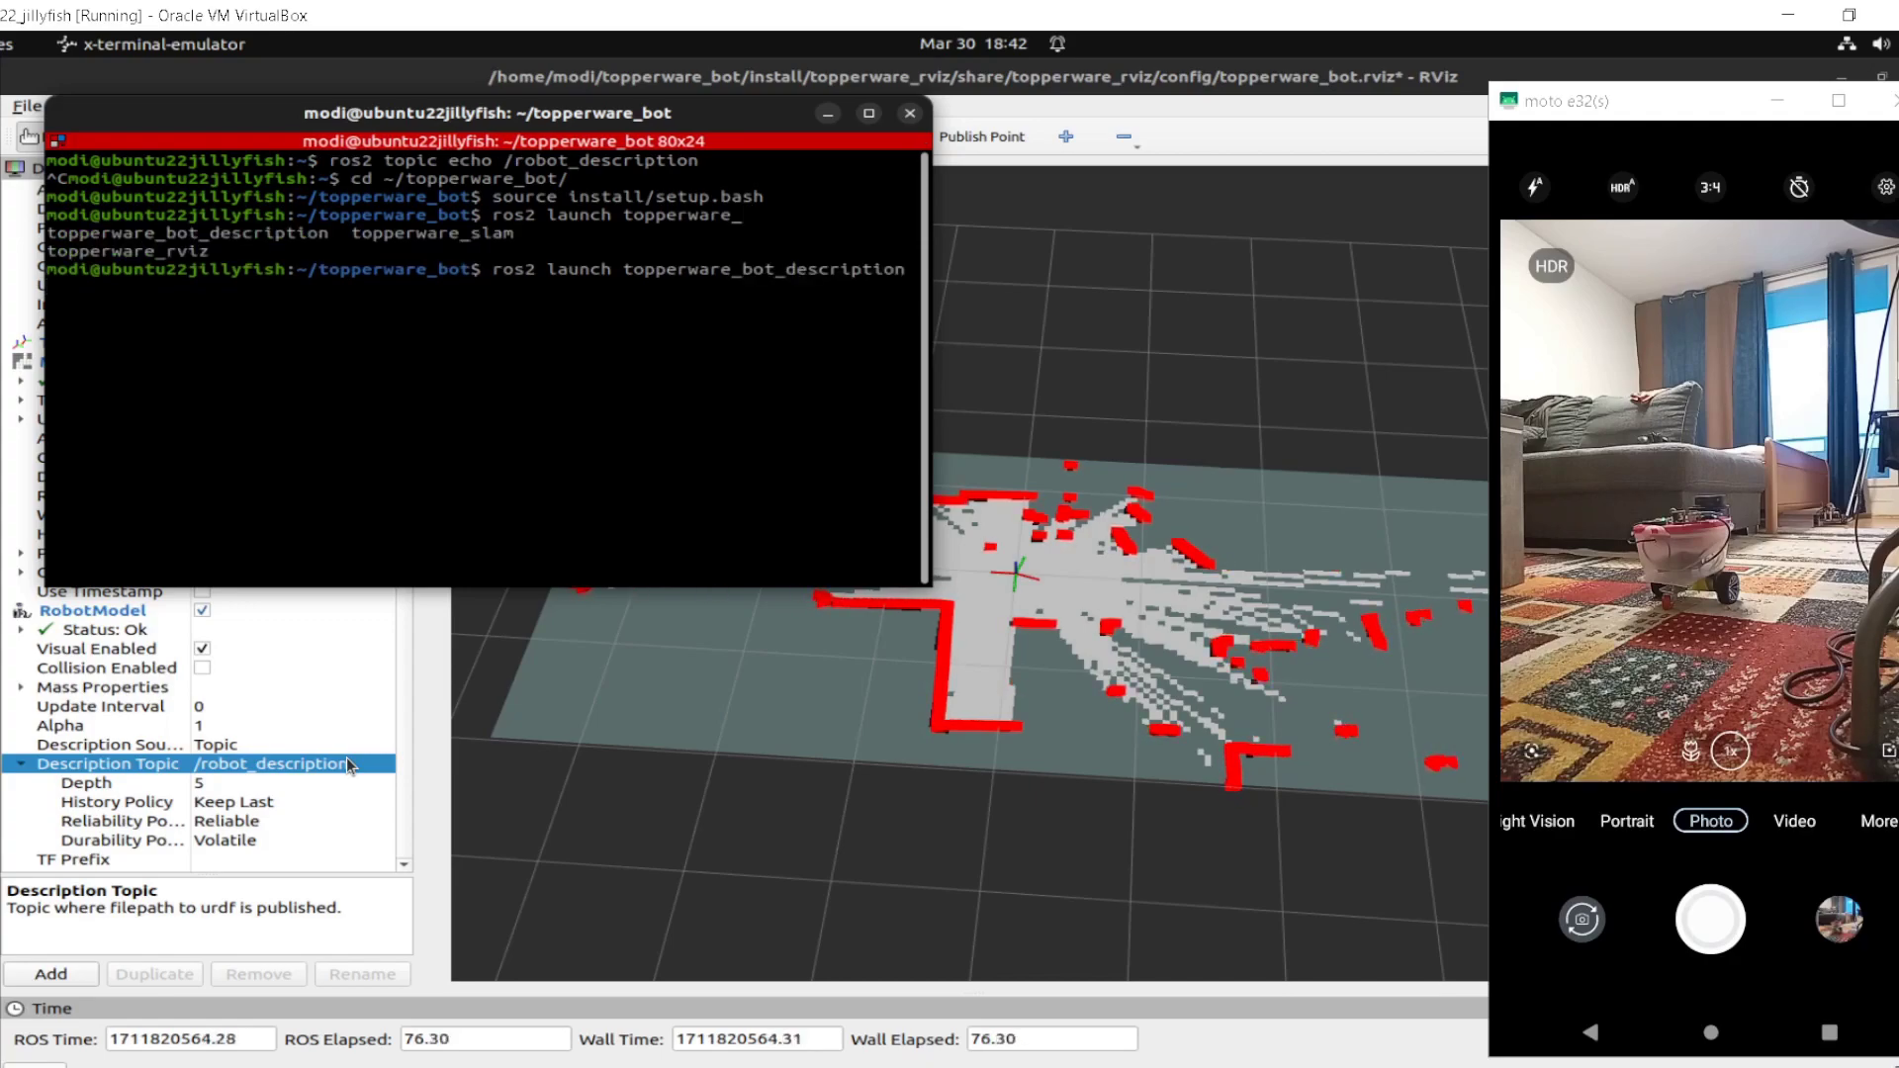
pyautogui.press('Tab')
pyautogui.press('Tab')
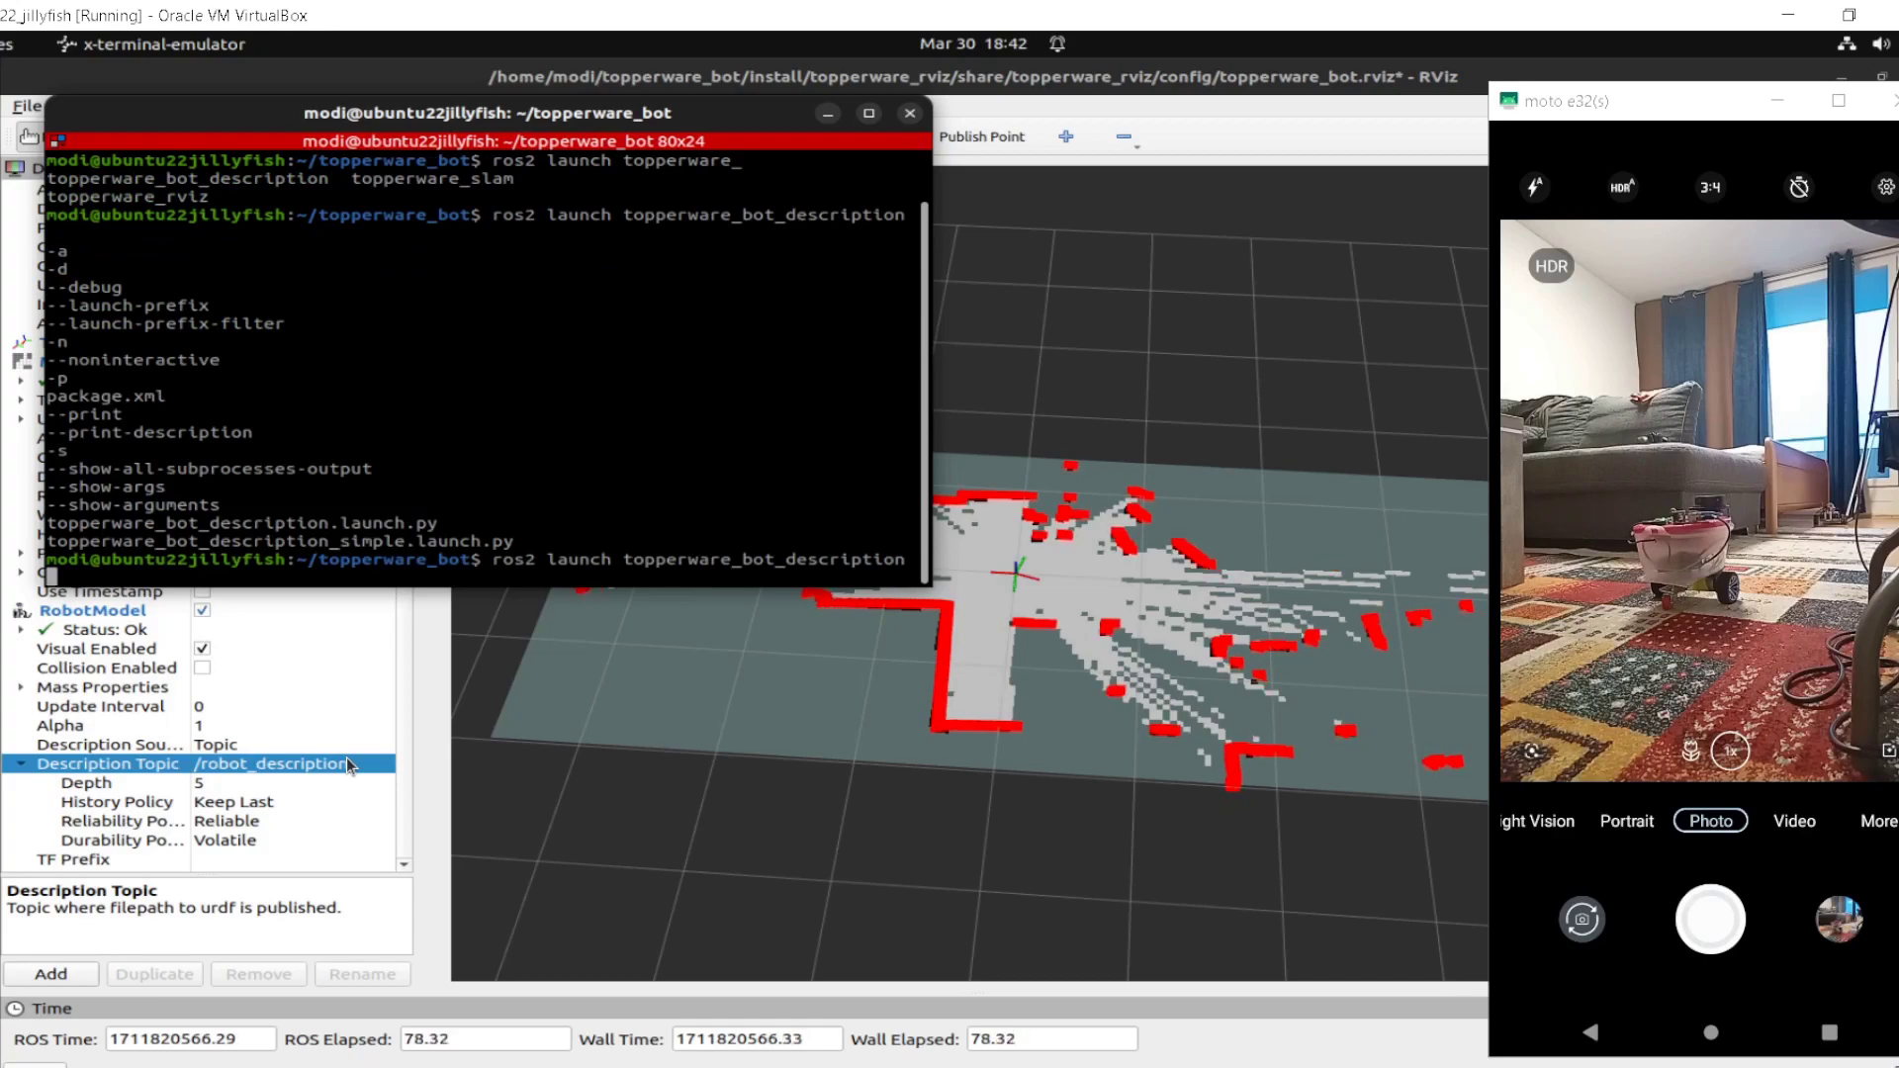
pyautogui.write('top')
pyautogui.press('Tab')
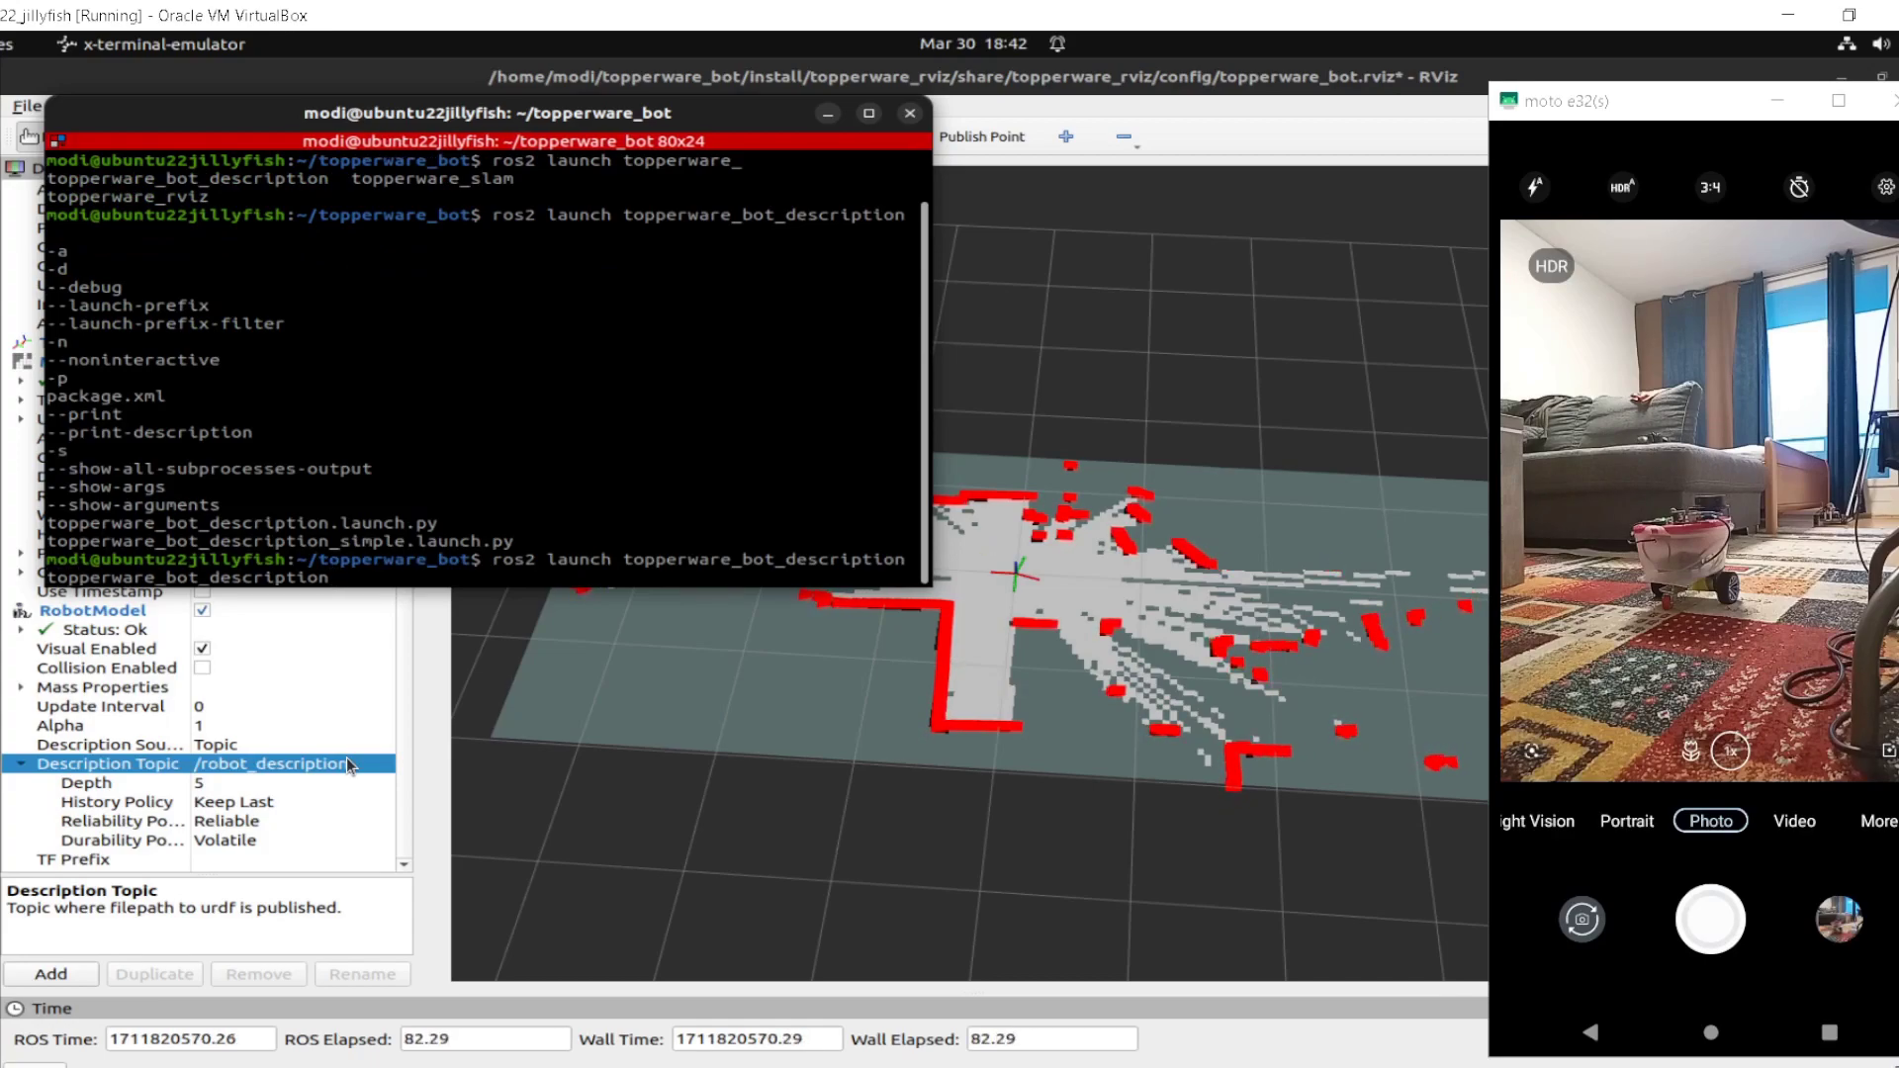
pyautogui.write('_')
pyautogui.press('BackSpace')
pyautogui.write('.')
pyautogui.press('Tab')
pyautogui.press('Return')
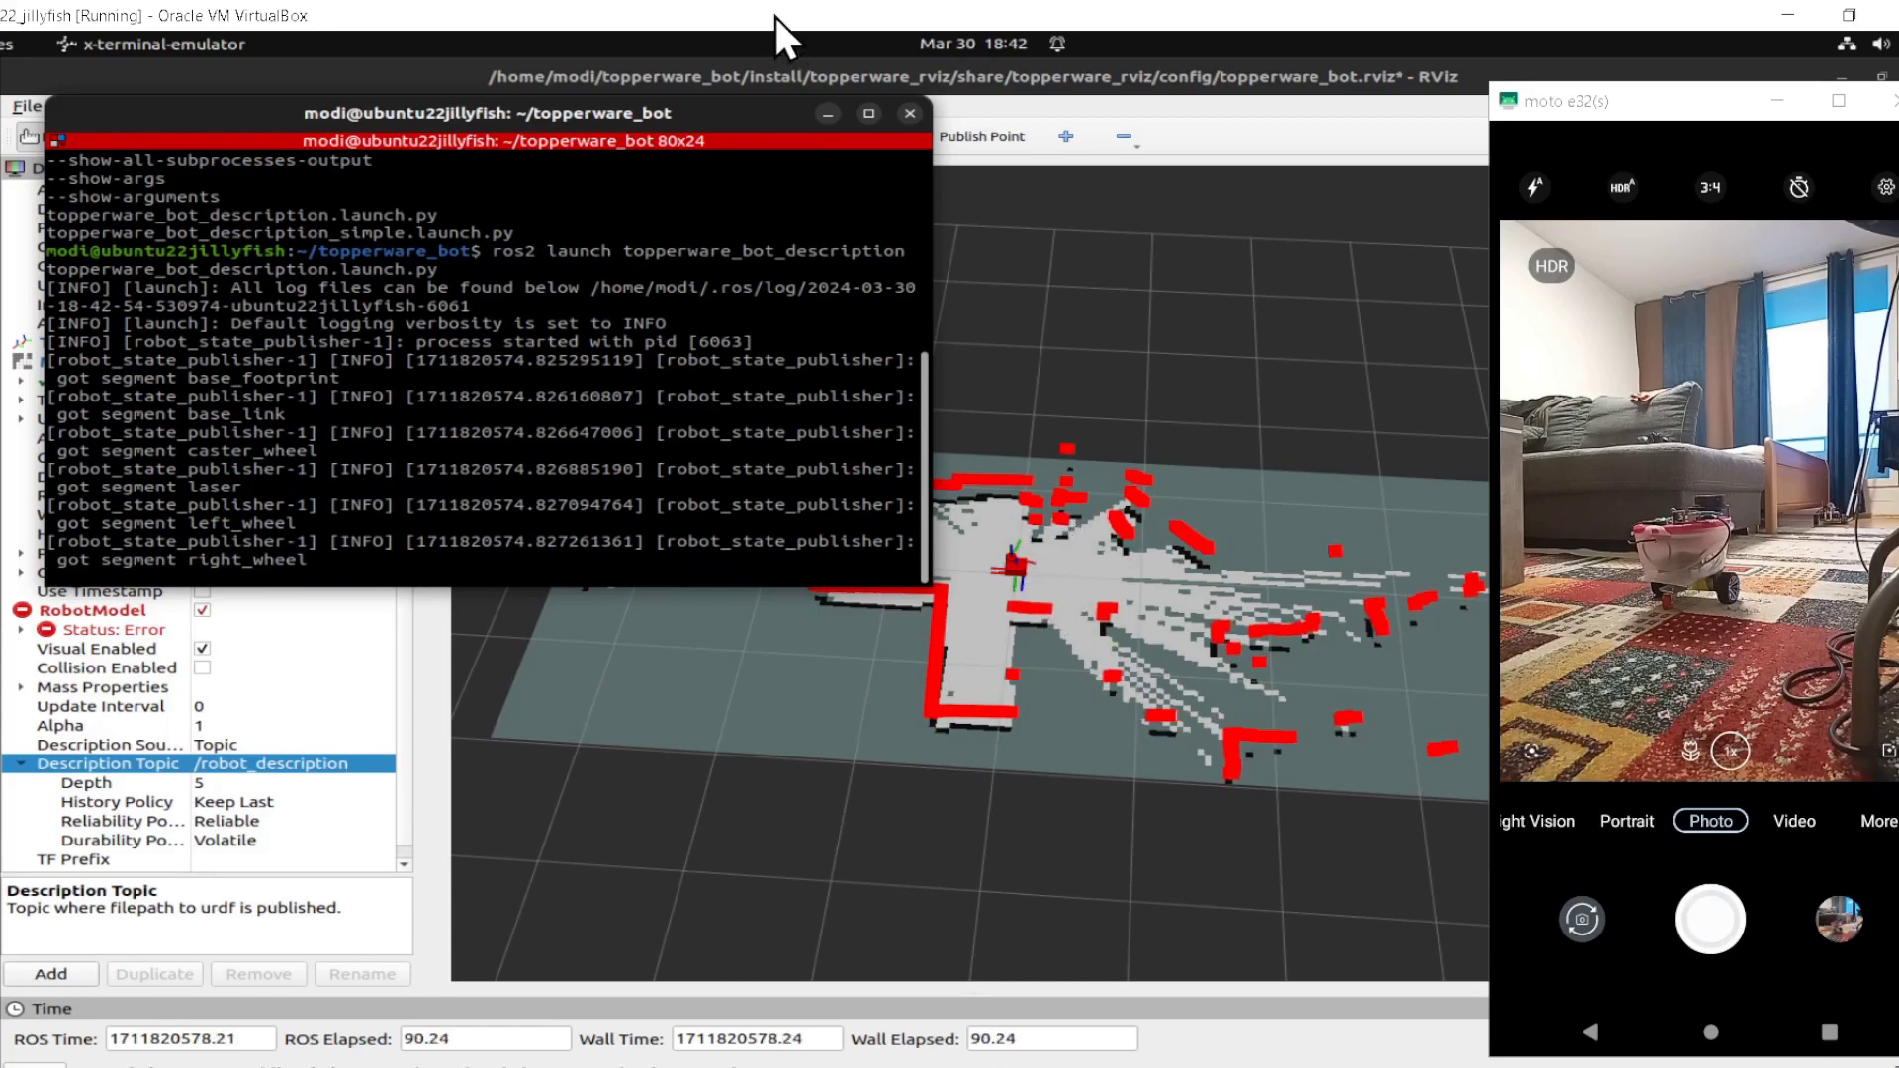
# Open a smaller terminal beside RViz and run ros2 run teleop_twist_keyboard teleop_twist_keyboard.
pyautogui.click(828, 113)
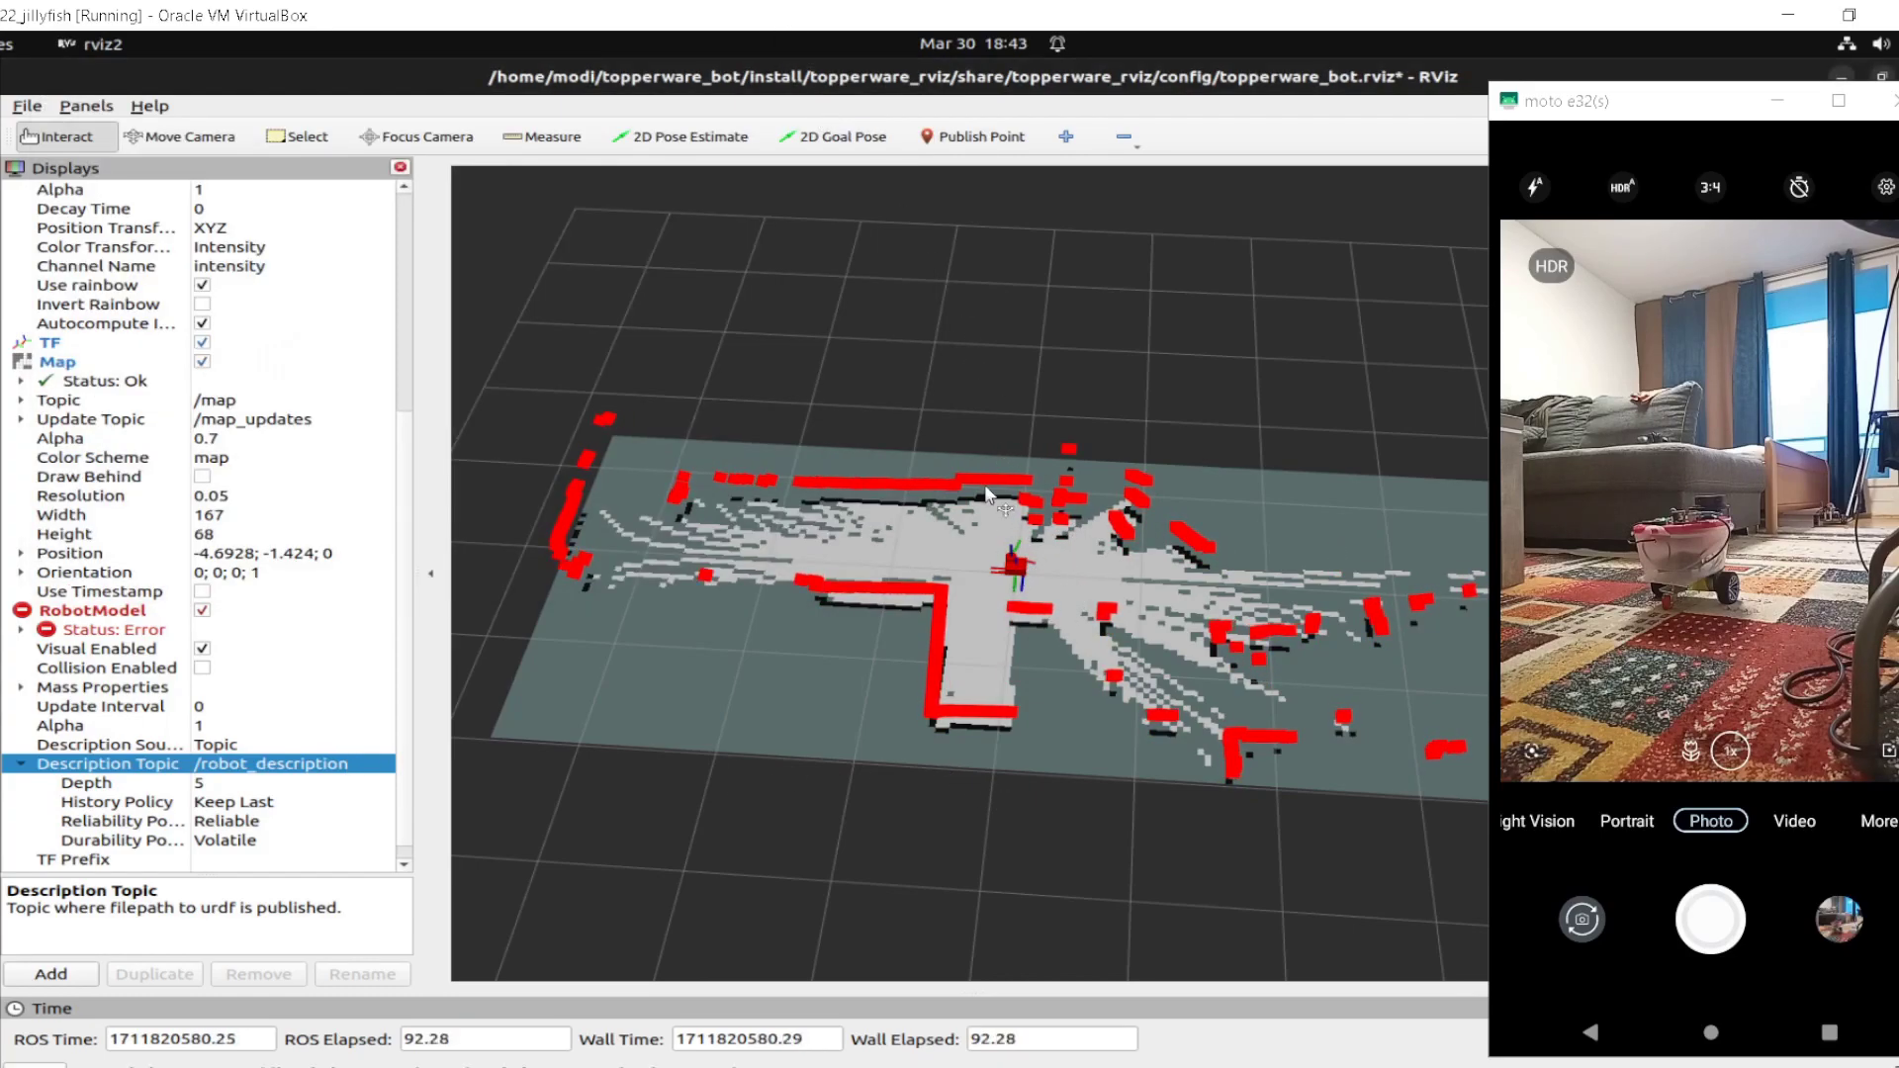
pyautogui.hotkey('ctrl', 'alt', 't')
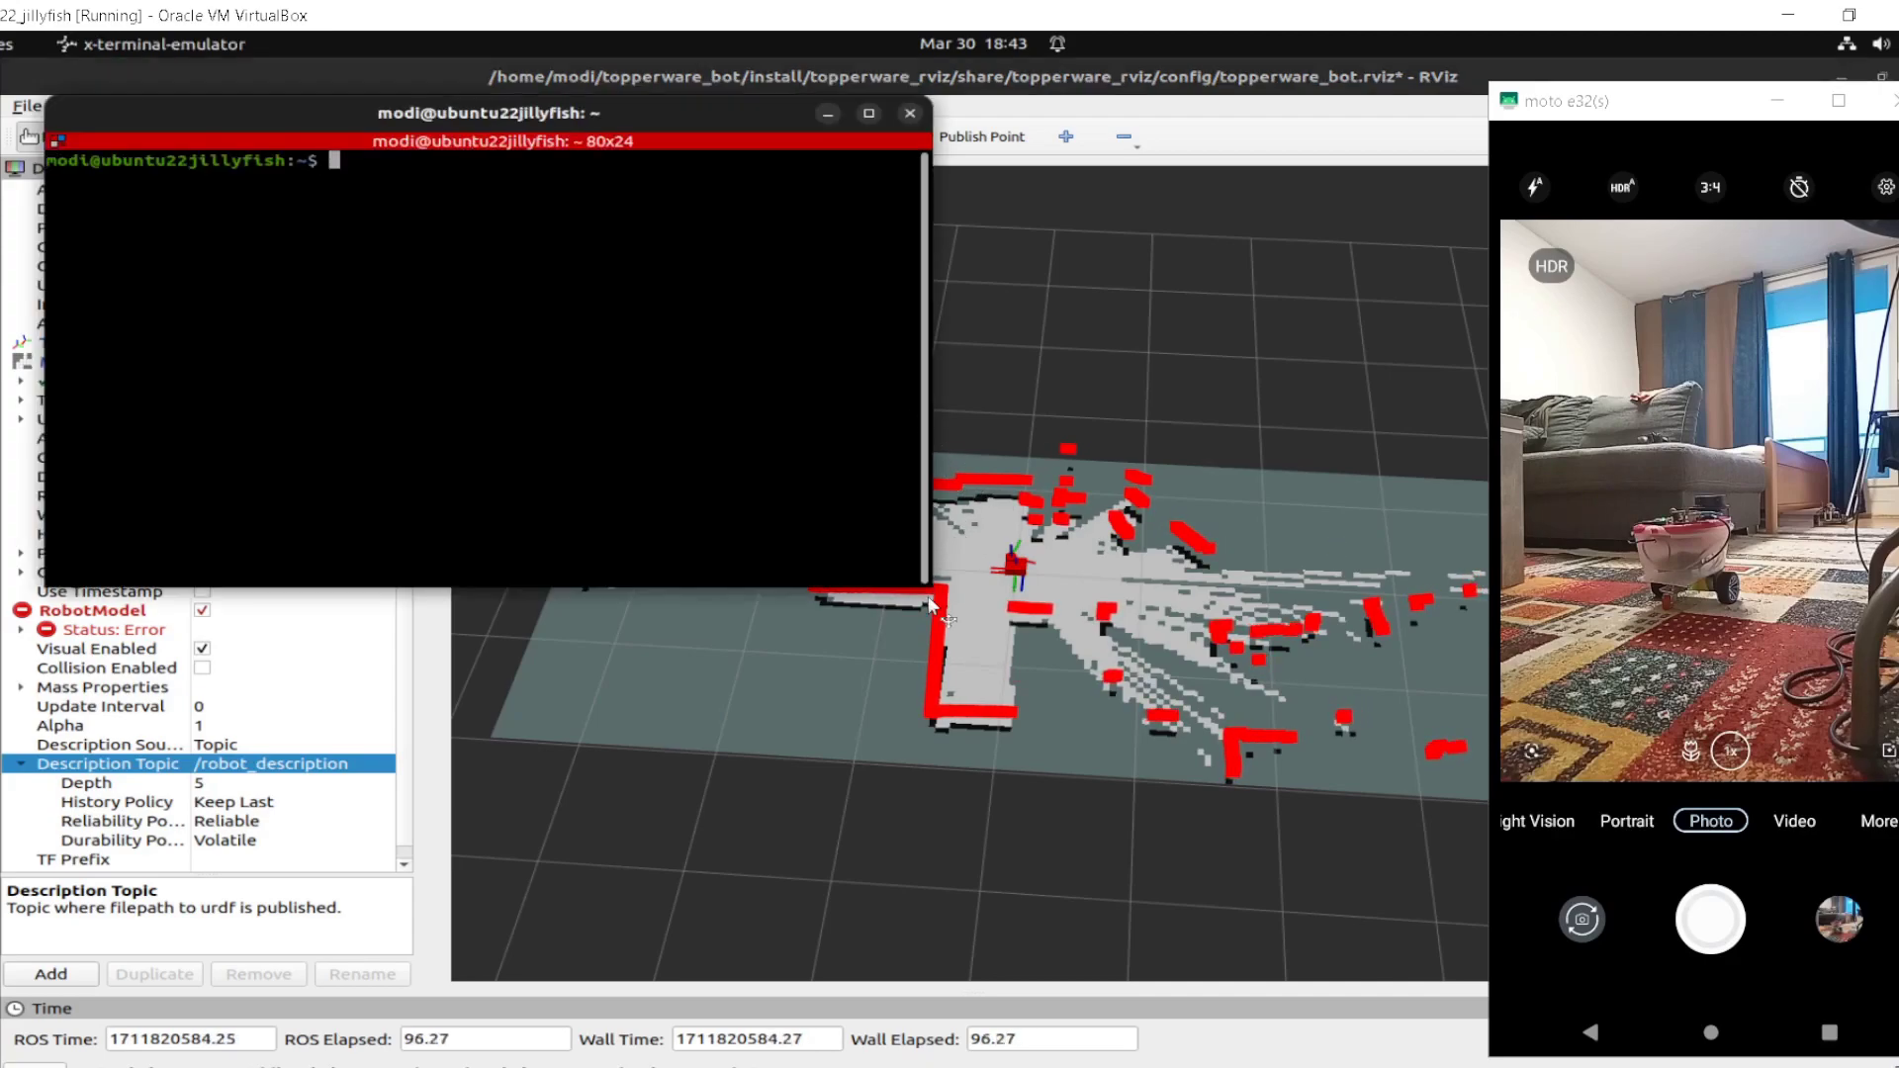
pyautogui.click(1738, 600)
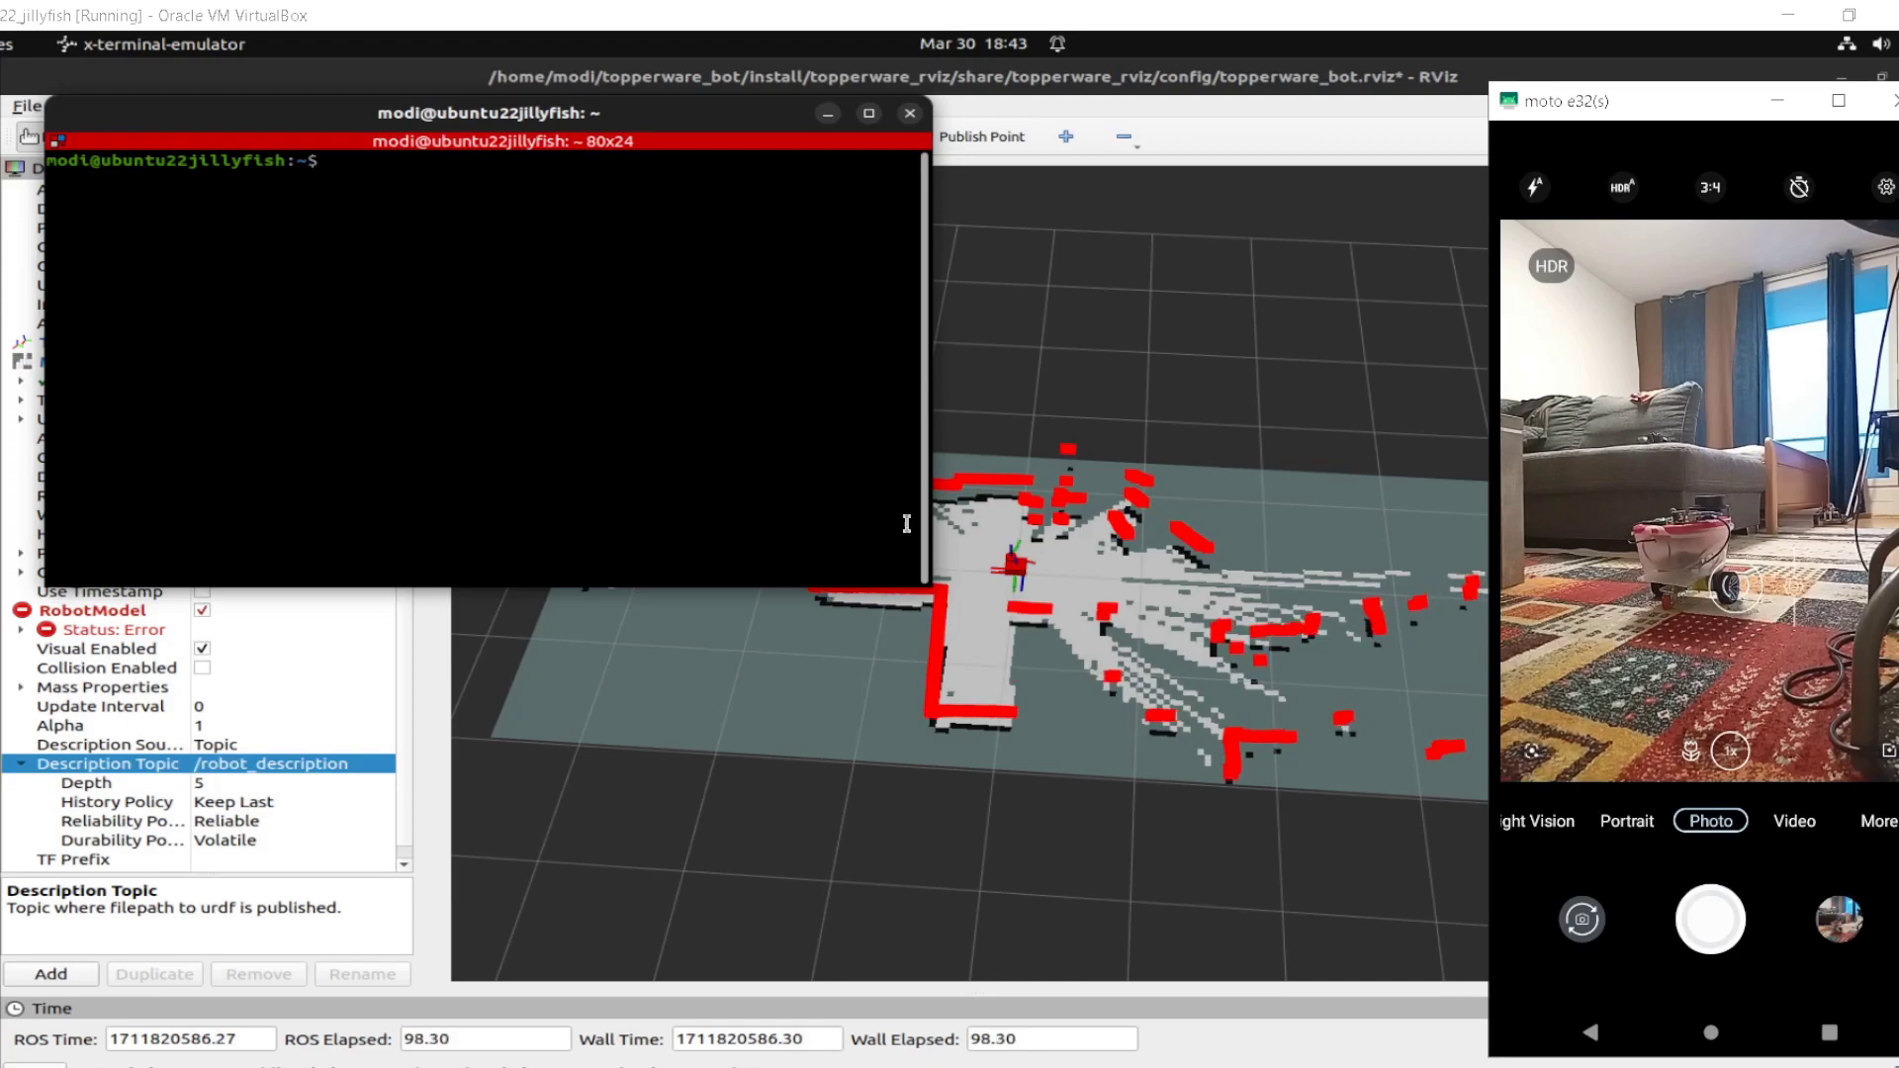
pyautogui.moveTo(926, 586); pyautogui.dragTo(586, 567)
pyautogui.write('ros2 run teleop_twist_')
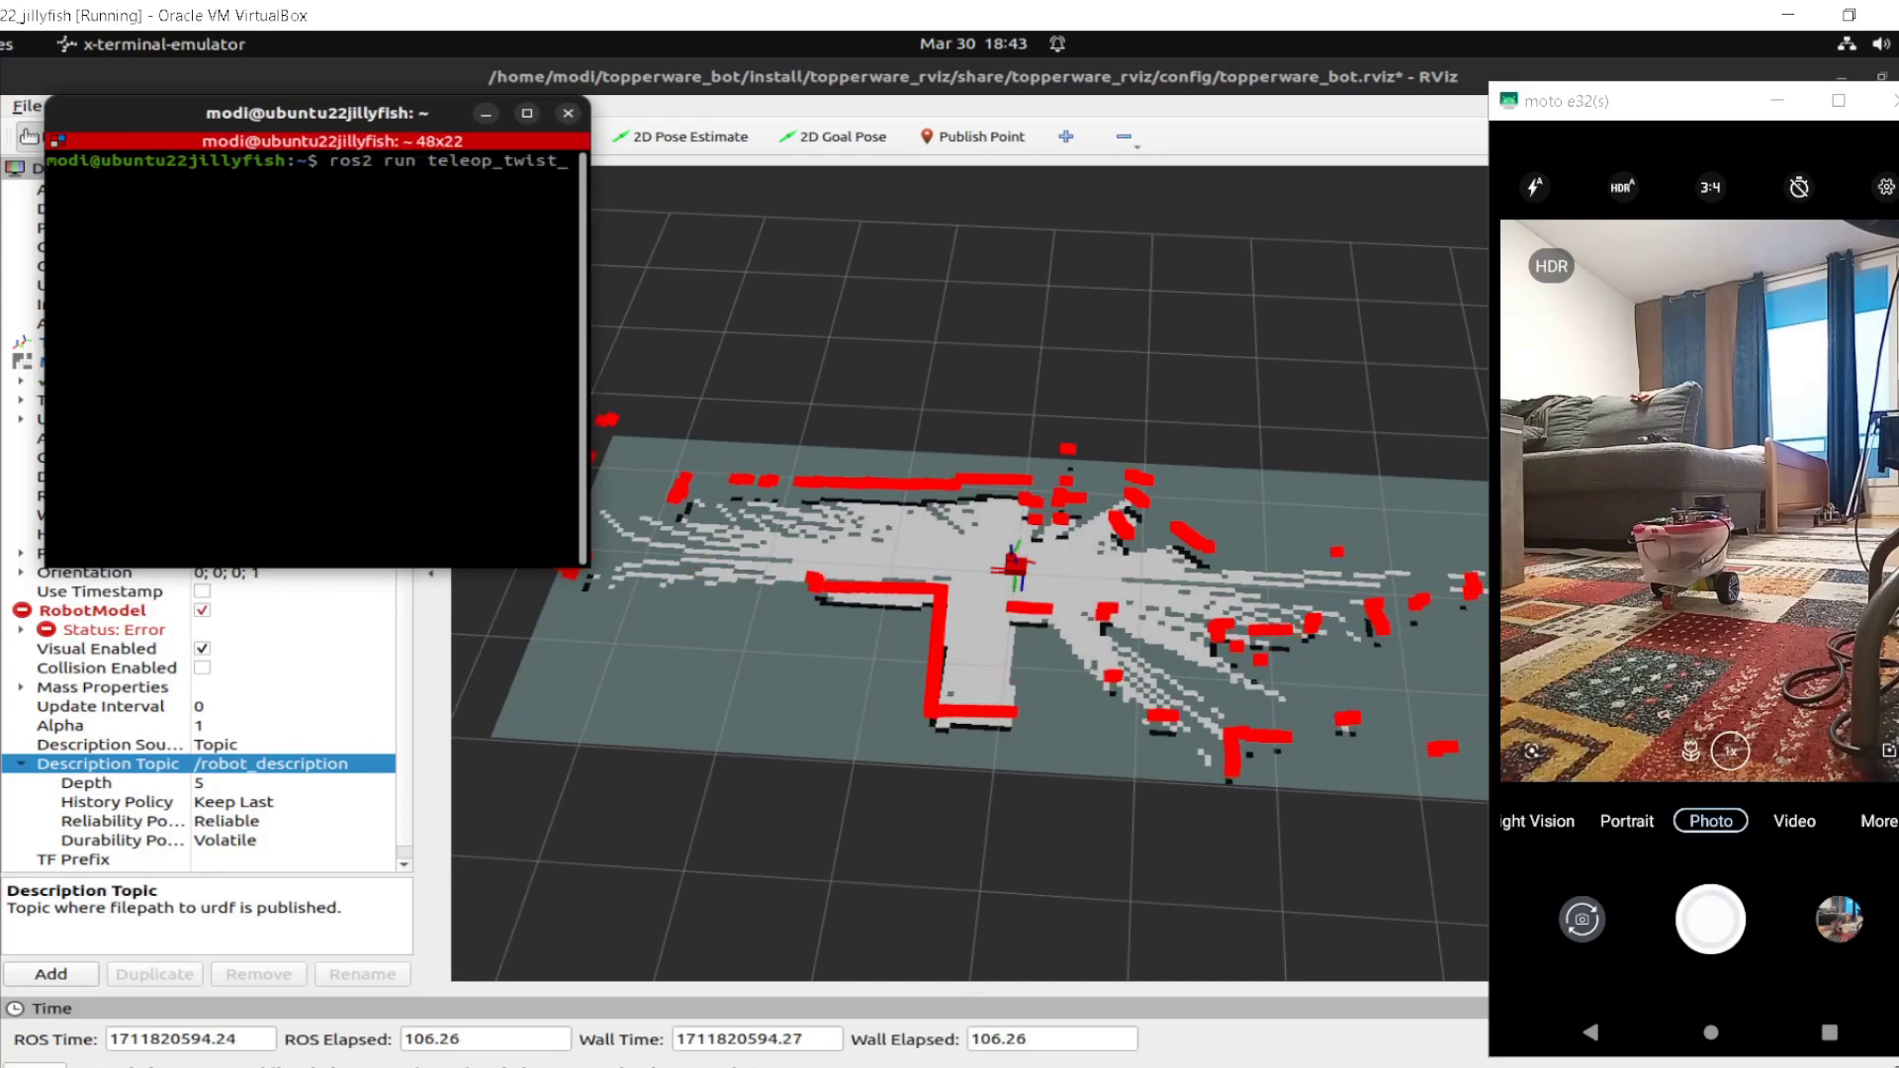
pyautogui.write('keyboard tele')
pyautogui.press('Tab')
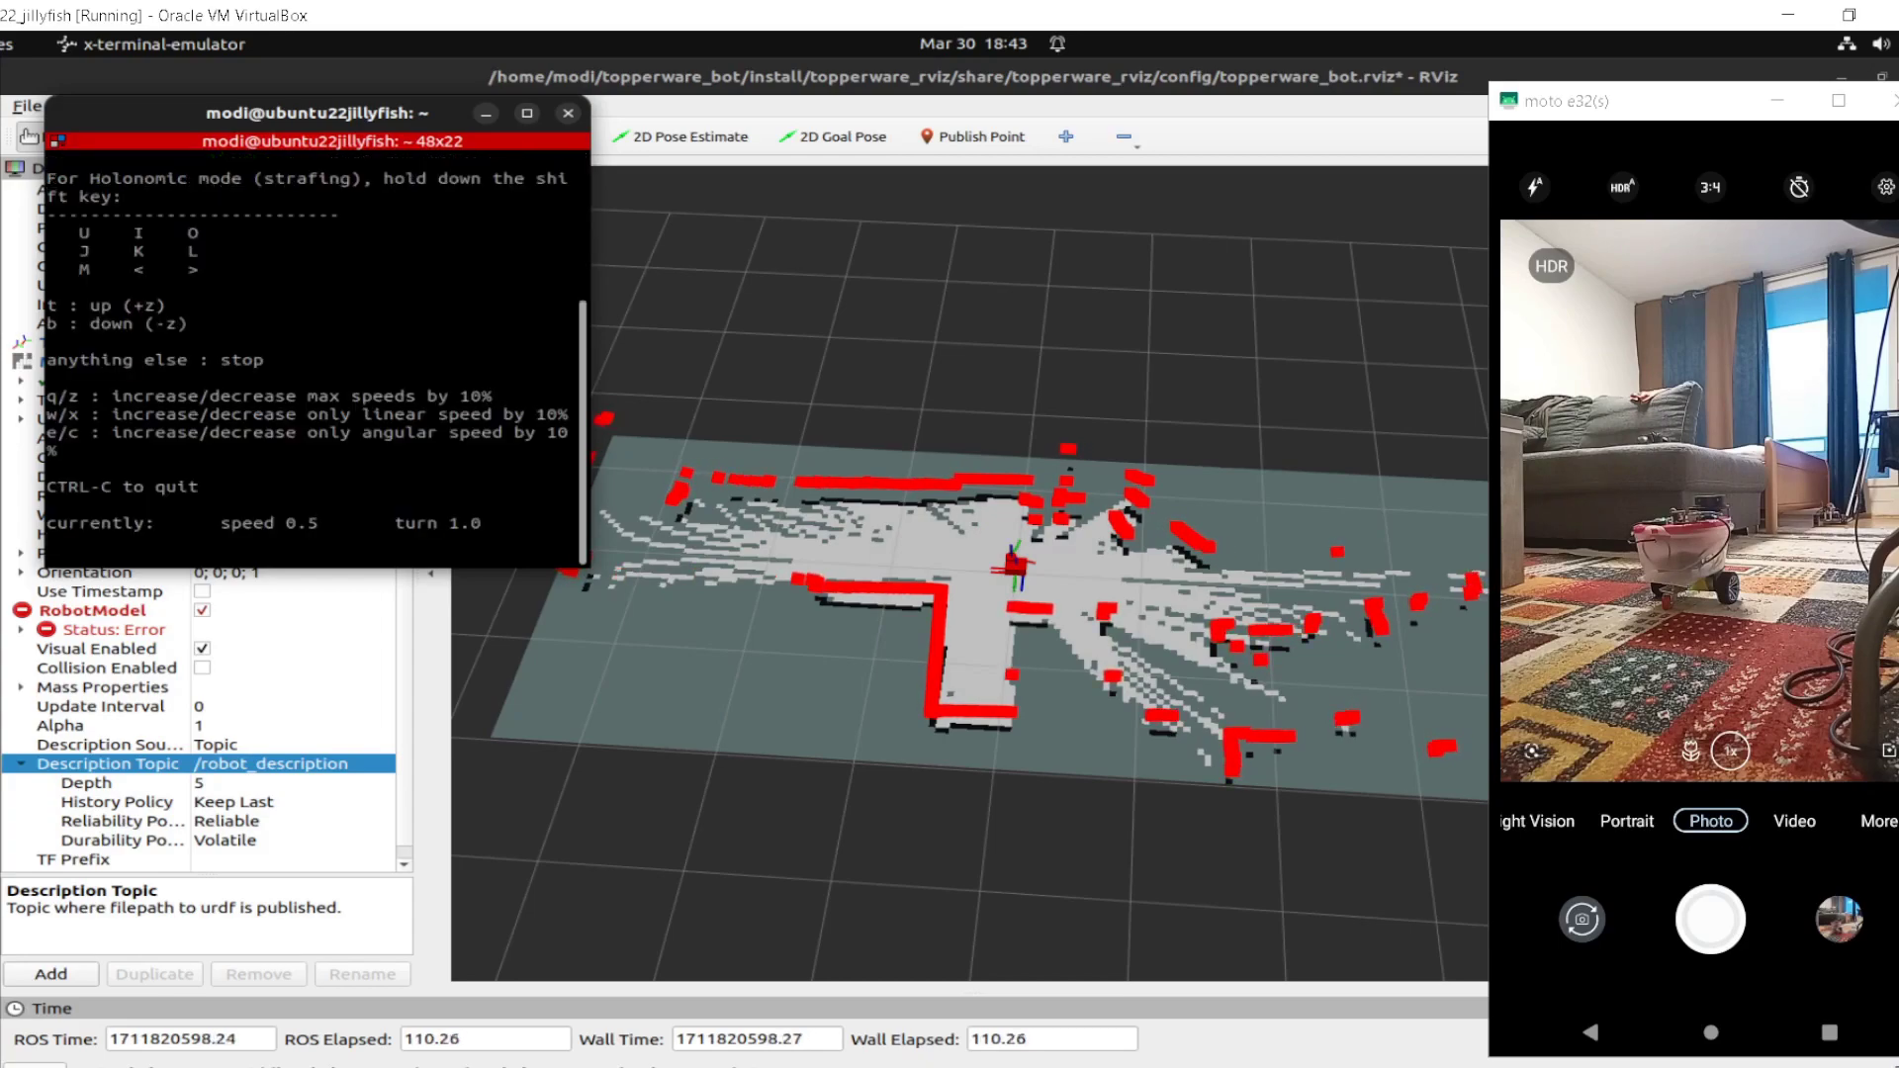
# Lower teleop speed to 0.215 and raise turn to 1.61, then open a spare empty terminal.
pyautogui.press('x')
pyautogui.press('x')
pyautogui.press('x')
pyautogui.press('x')
pyautogui.press('x')
pyautogui.press('x')
pyautogui.press('x')
pyautogui.press('x')
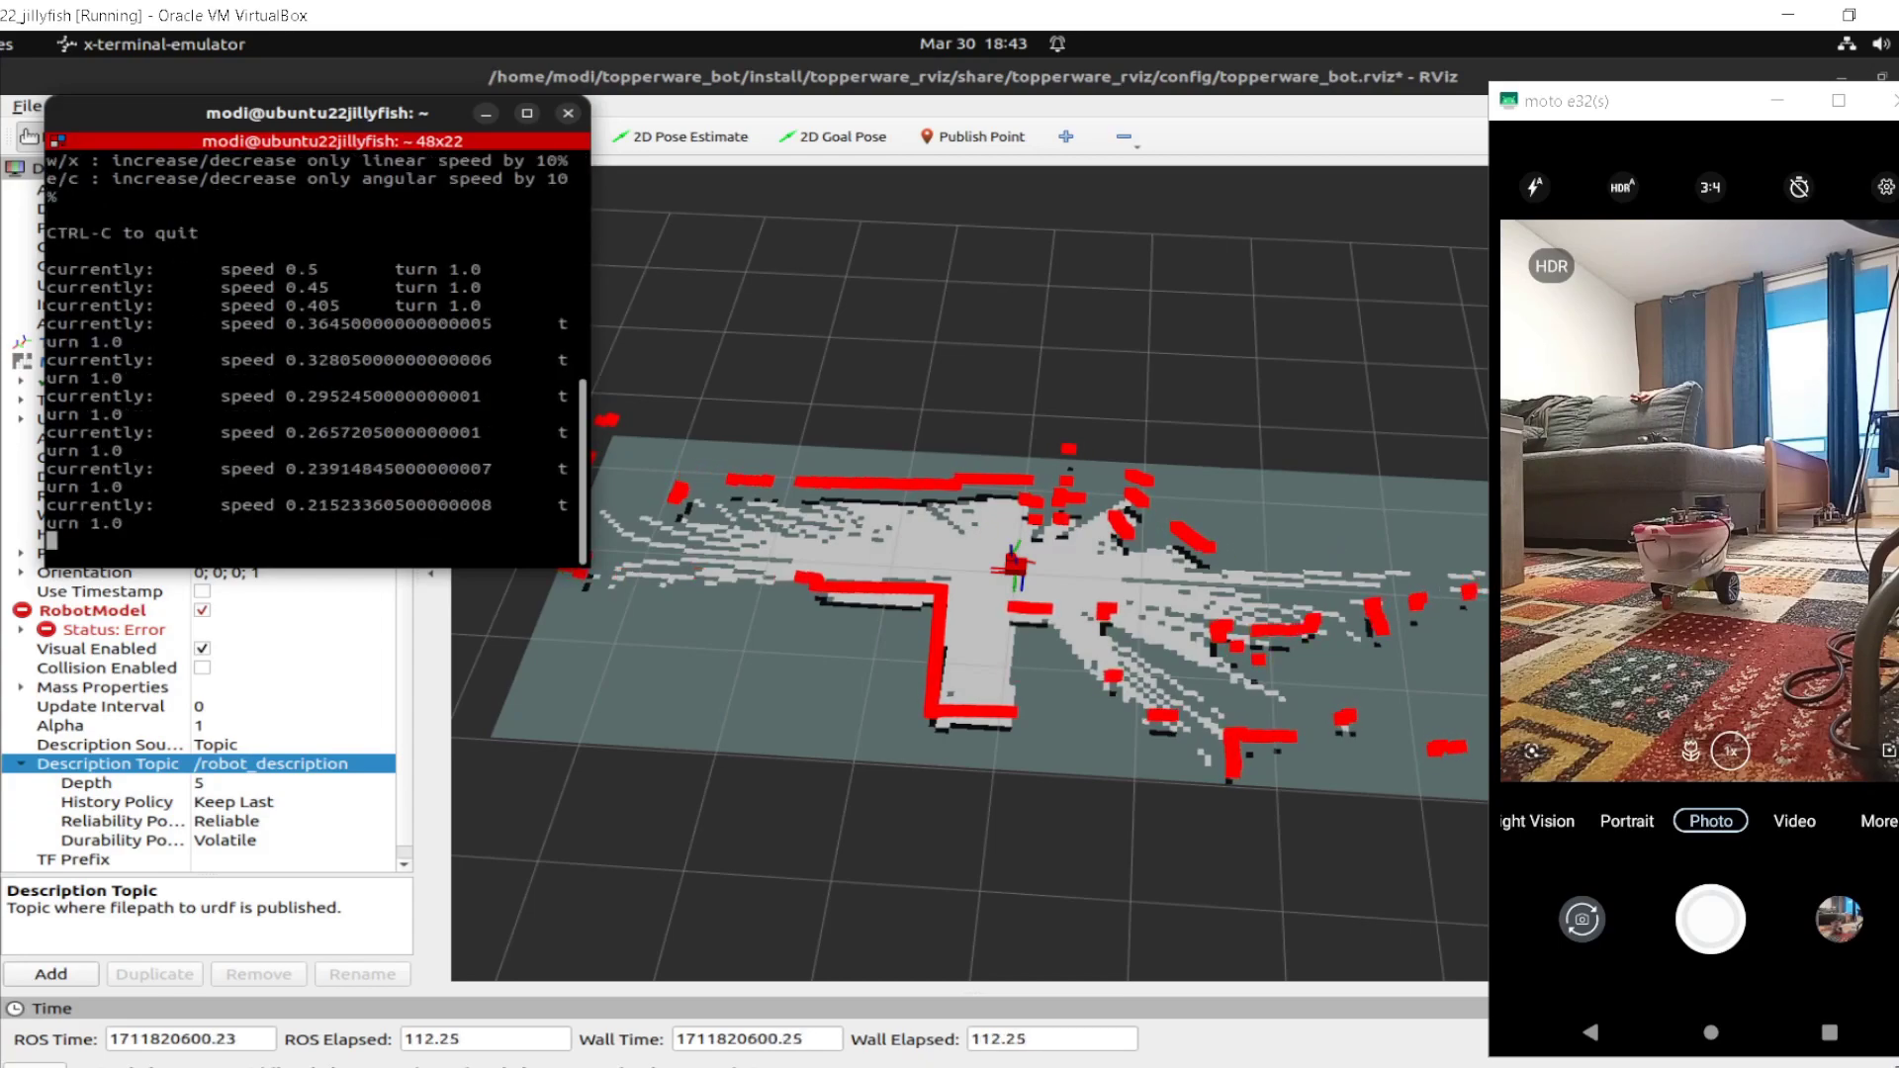
pyautogui.press('e')
pyautogui.press('e')
pyautogui.press('e')
pyautogui.press('e')
pyautogui.press('e')
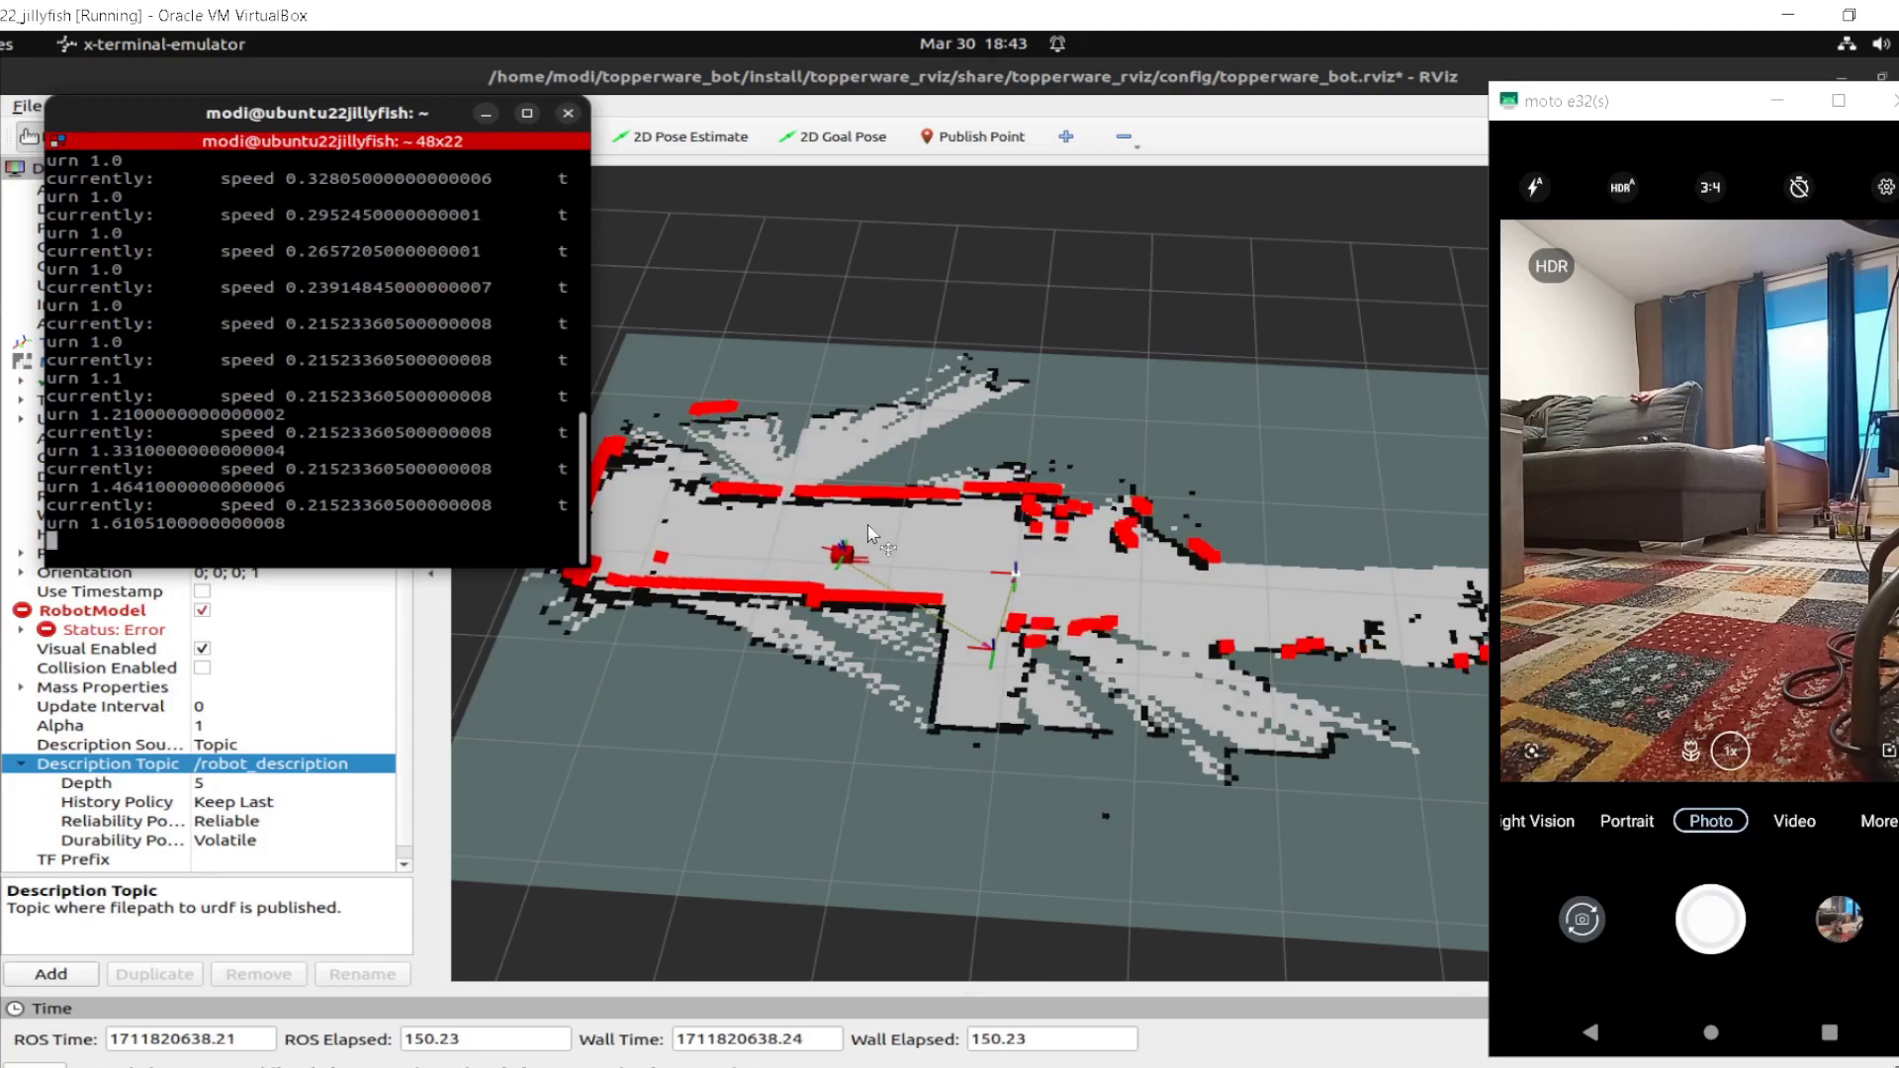
pyautogui.hotkey('ctrl', 'alt', 't')
pyautogui.write('fo')
pyautogui.press('BackSpace')
pyautogui.press('BackSpace')
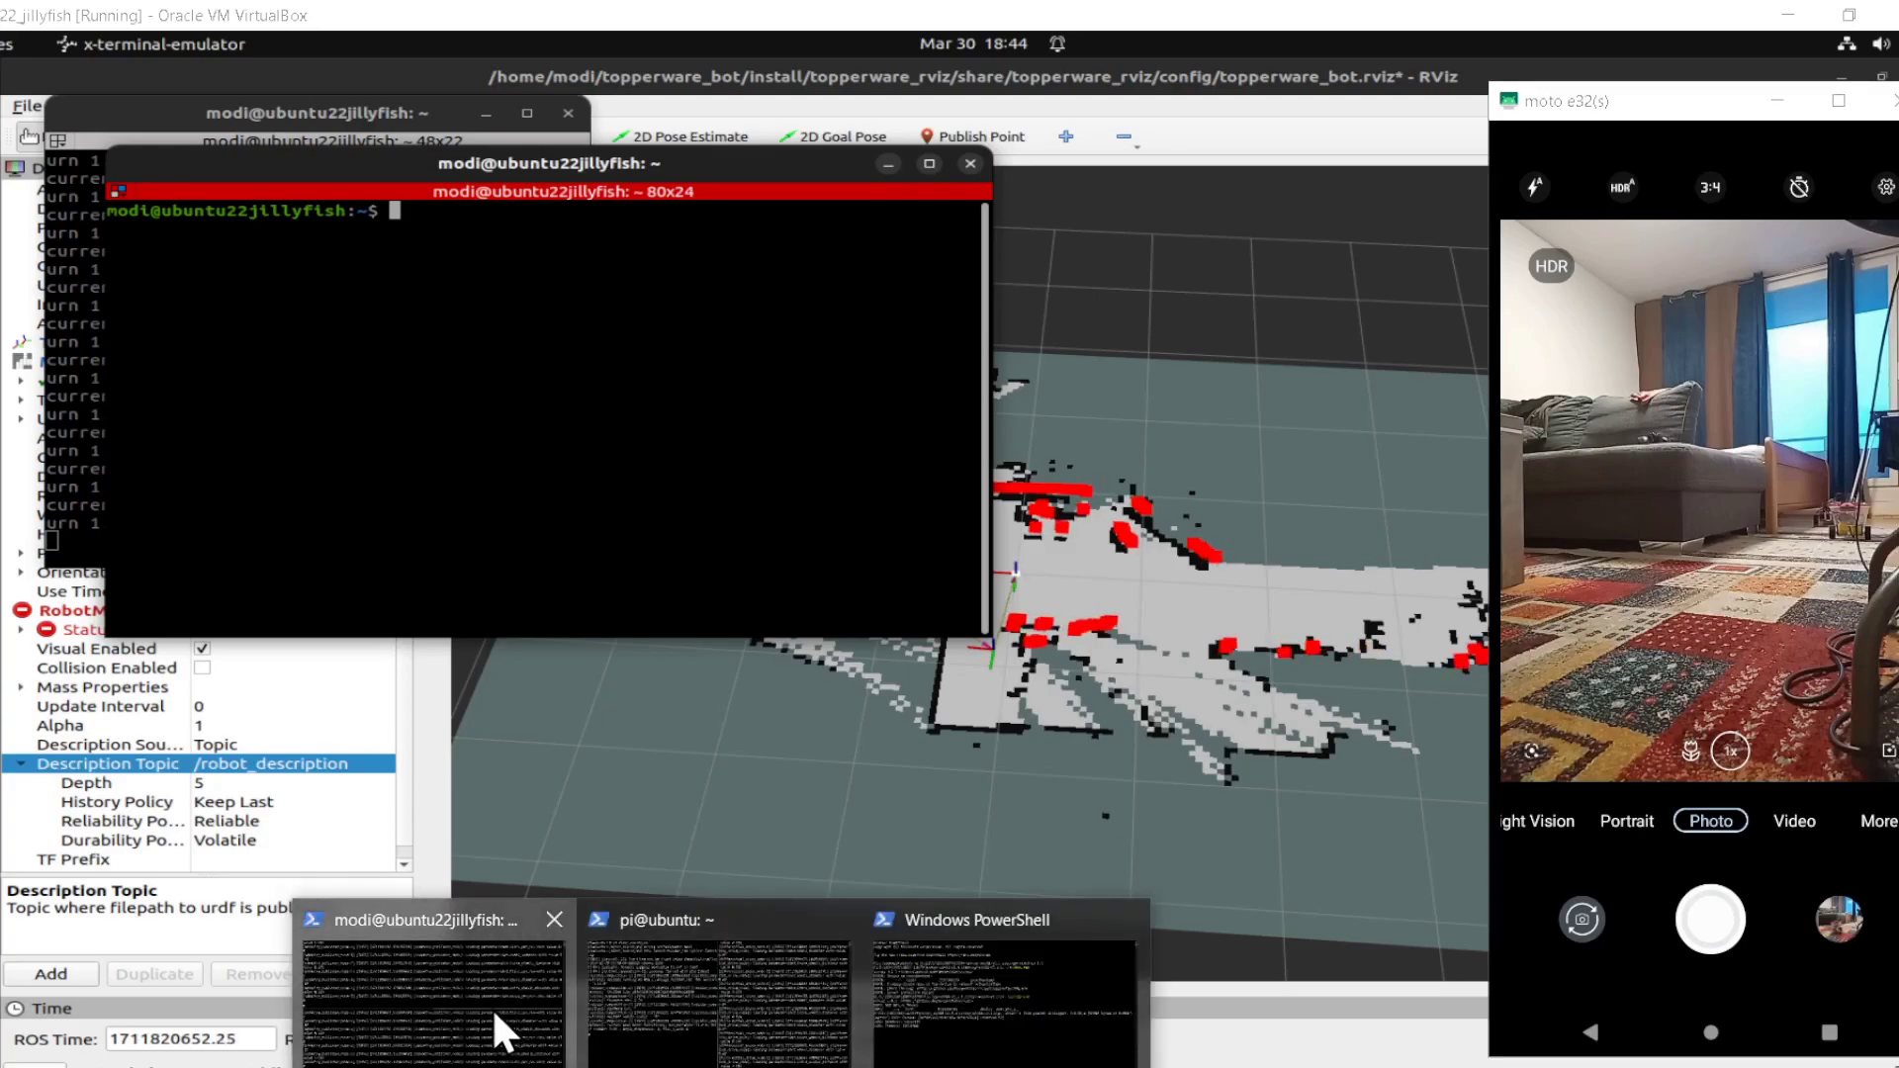
# Bring the robot's ssh terminal with RPLIDAR and drive logs forward and zoom the phone camera to 2.8x.
pyautogui.click(491, 1007)
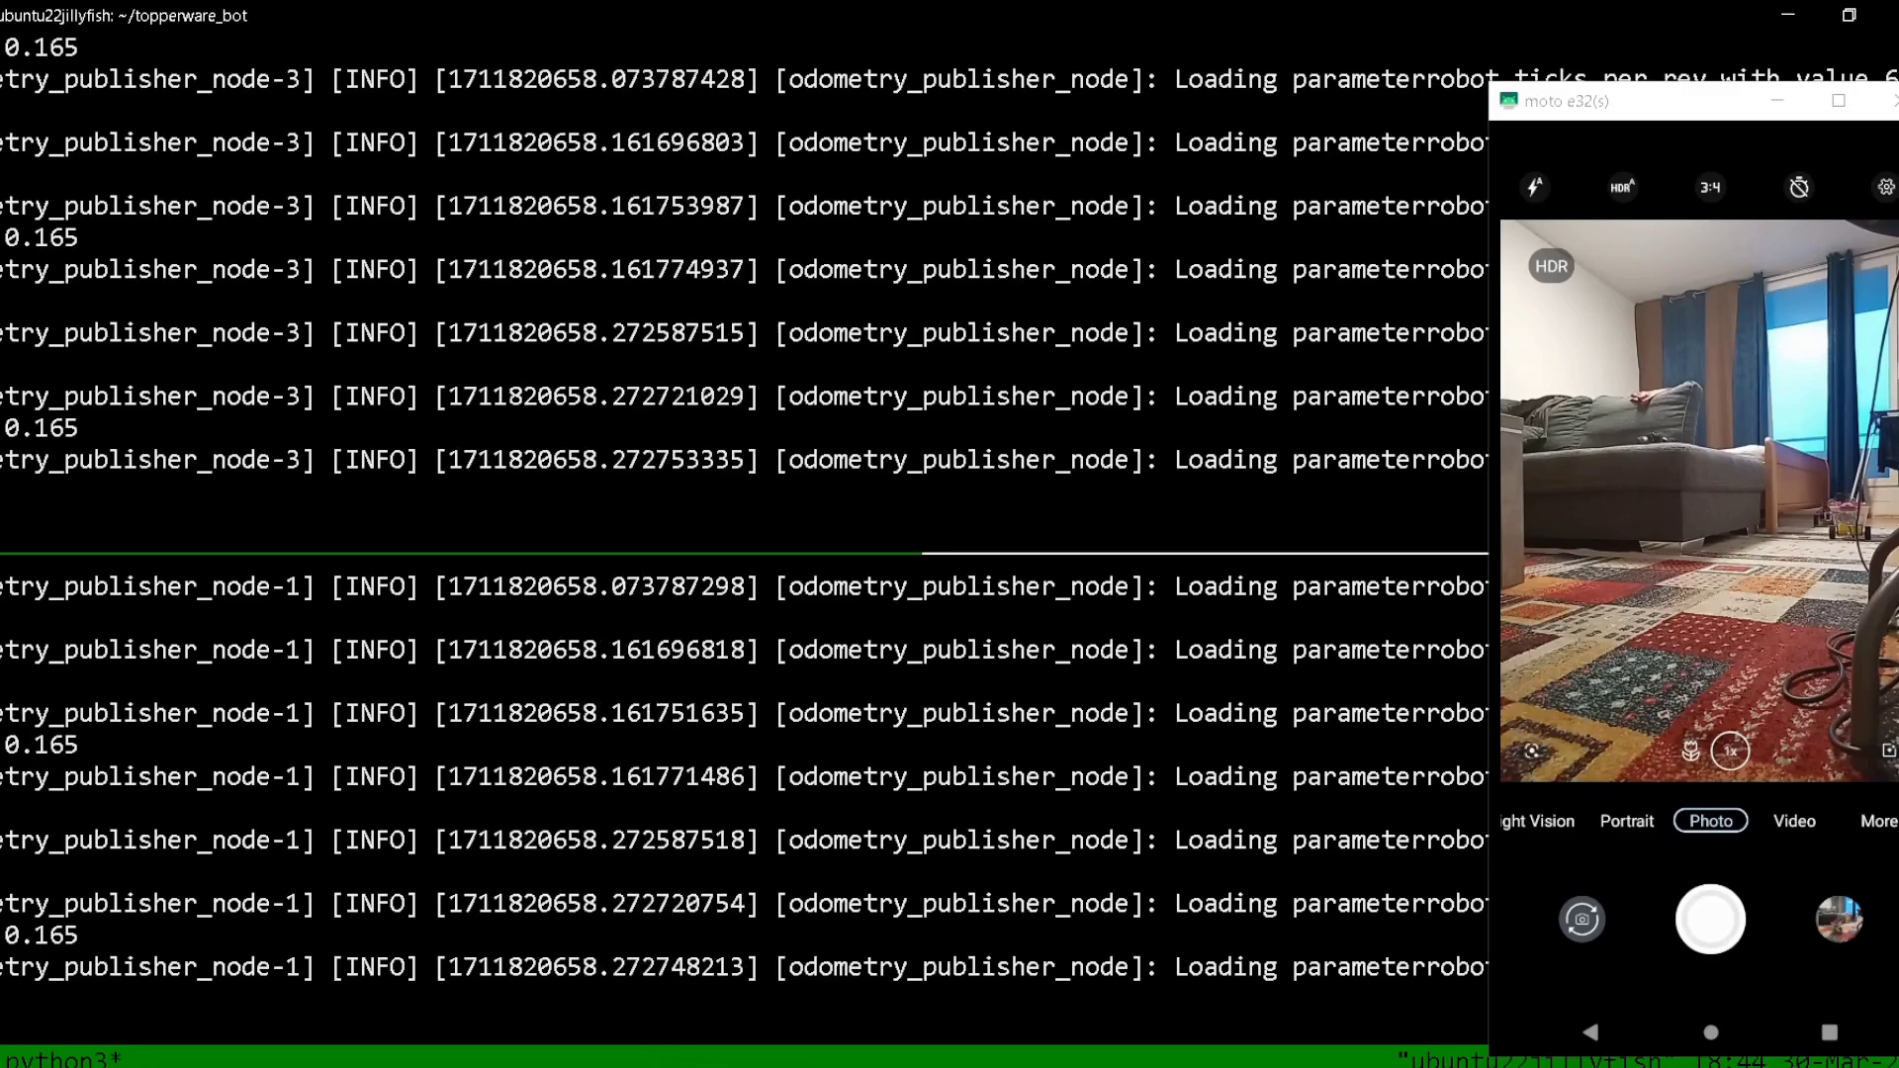
pyautogui.click(722, 1066)
pyautogui.click(790, 1014)
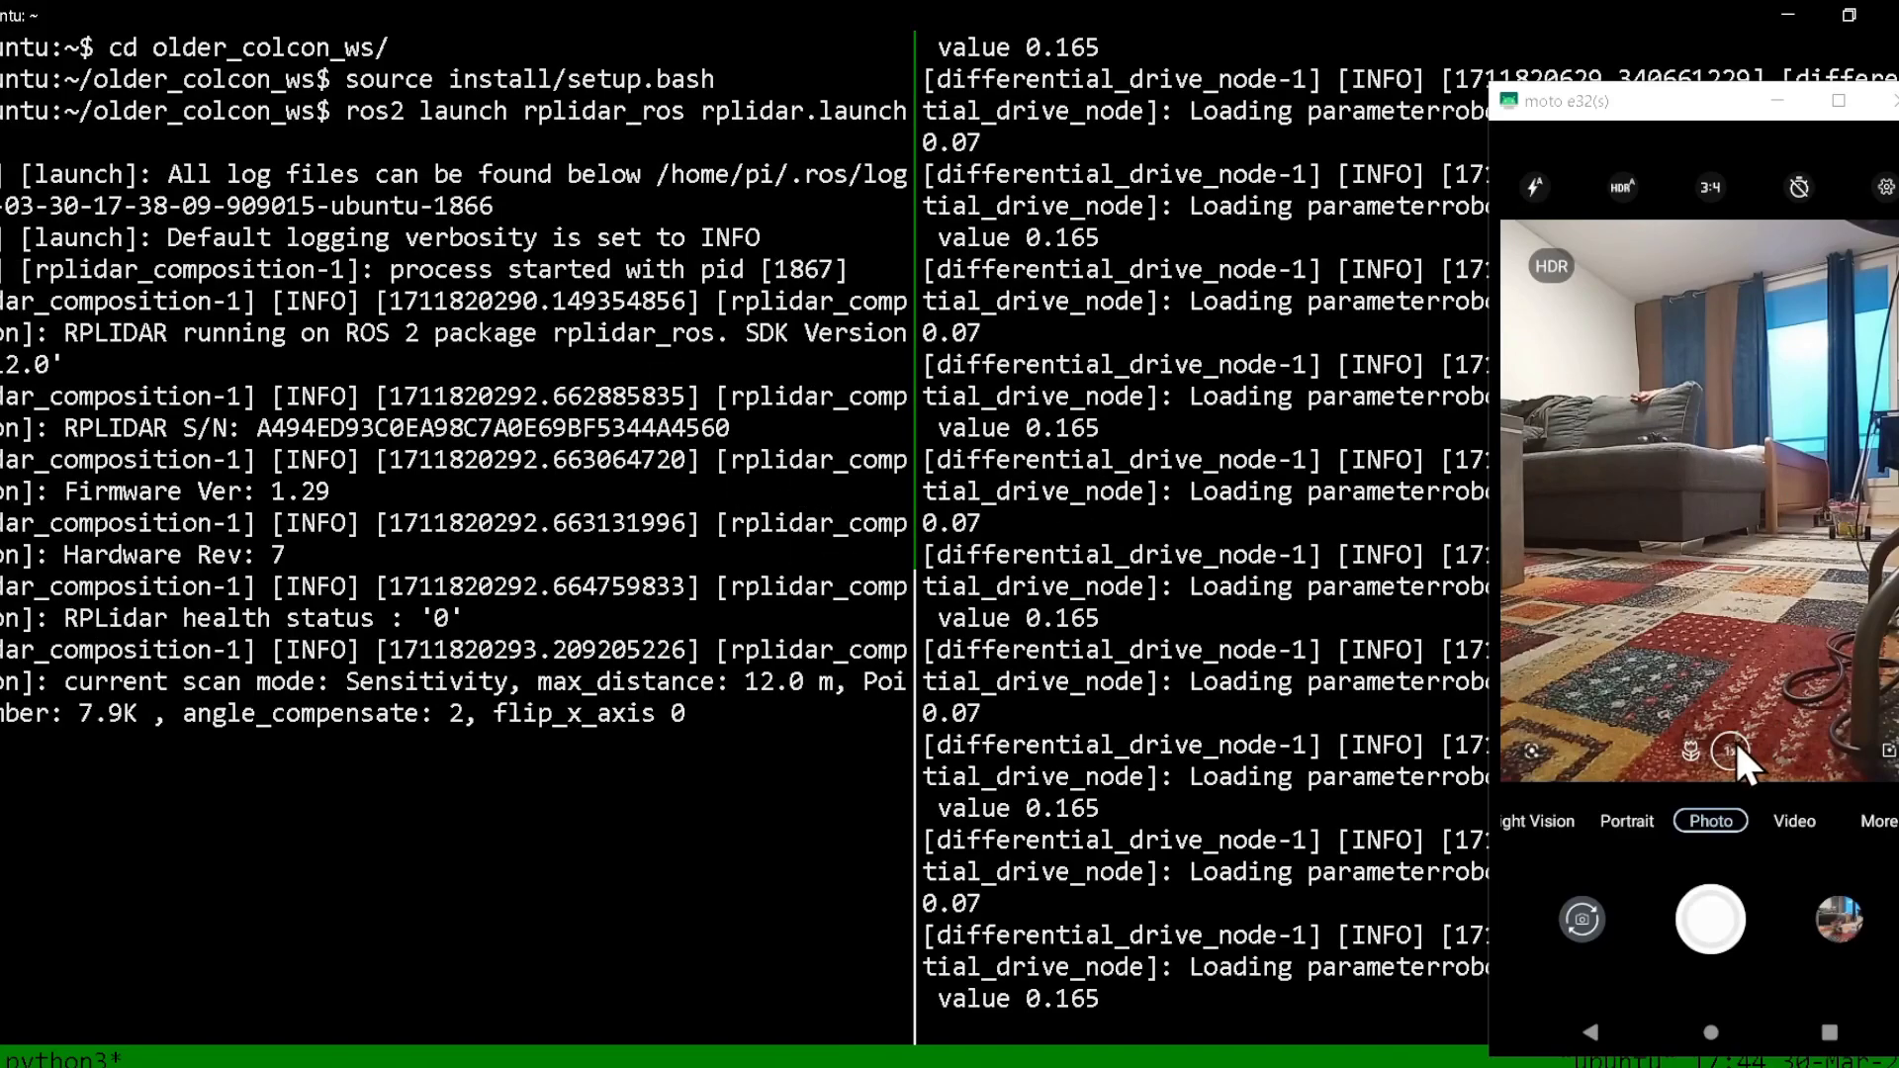
pyautogui.moveTo(1735, 747); pyautogui.dragTo(1798, 748)
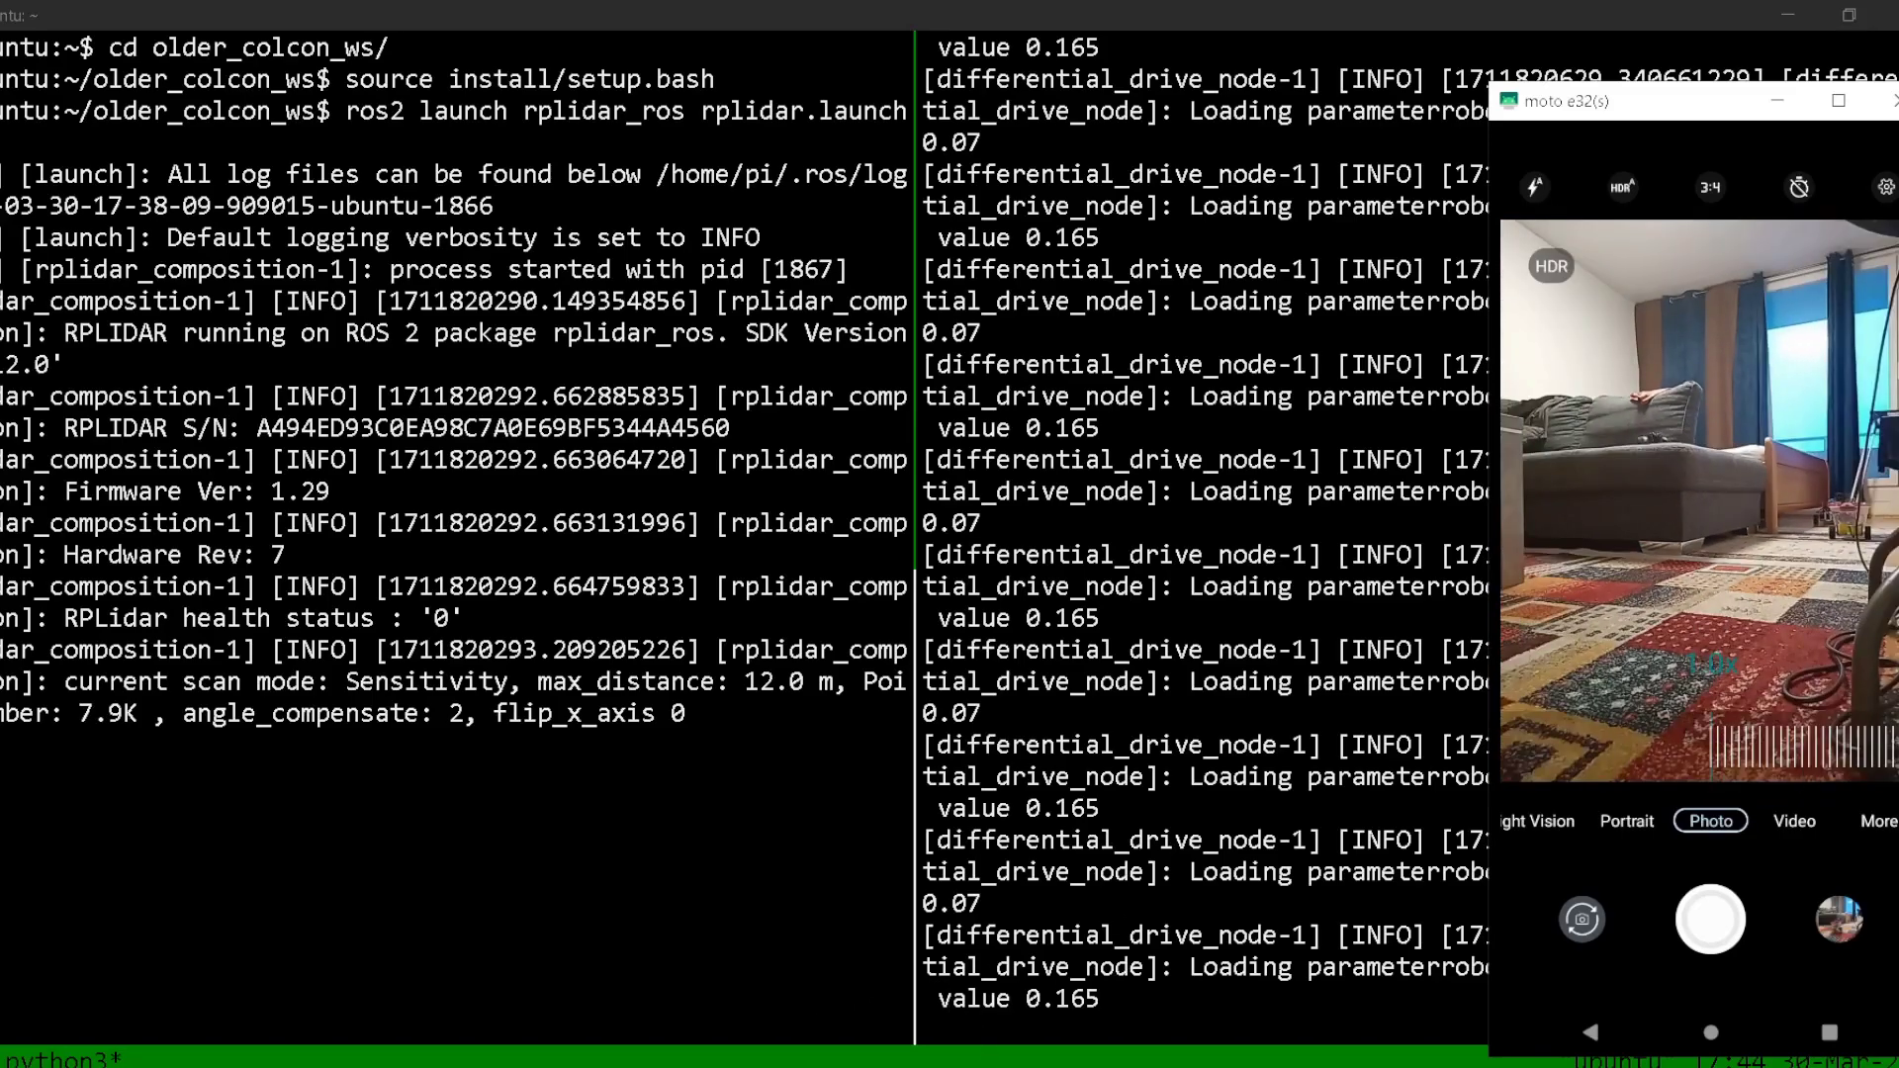
# Move the empty terminal aside and minimize it to uncover RViz.
pyautogui.hotkey('alt', 'Tab')
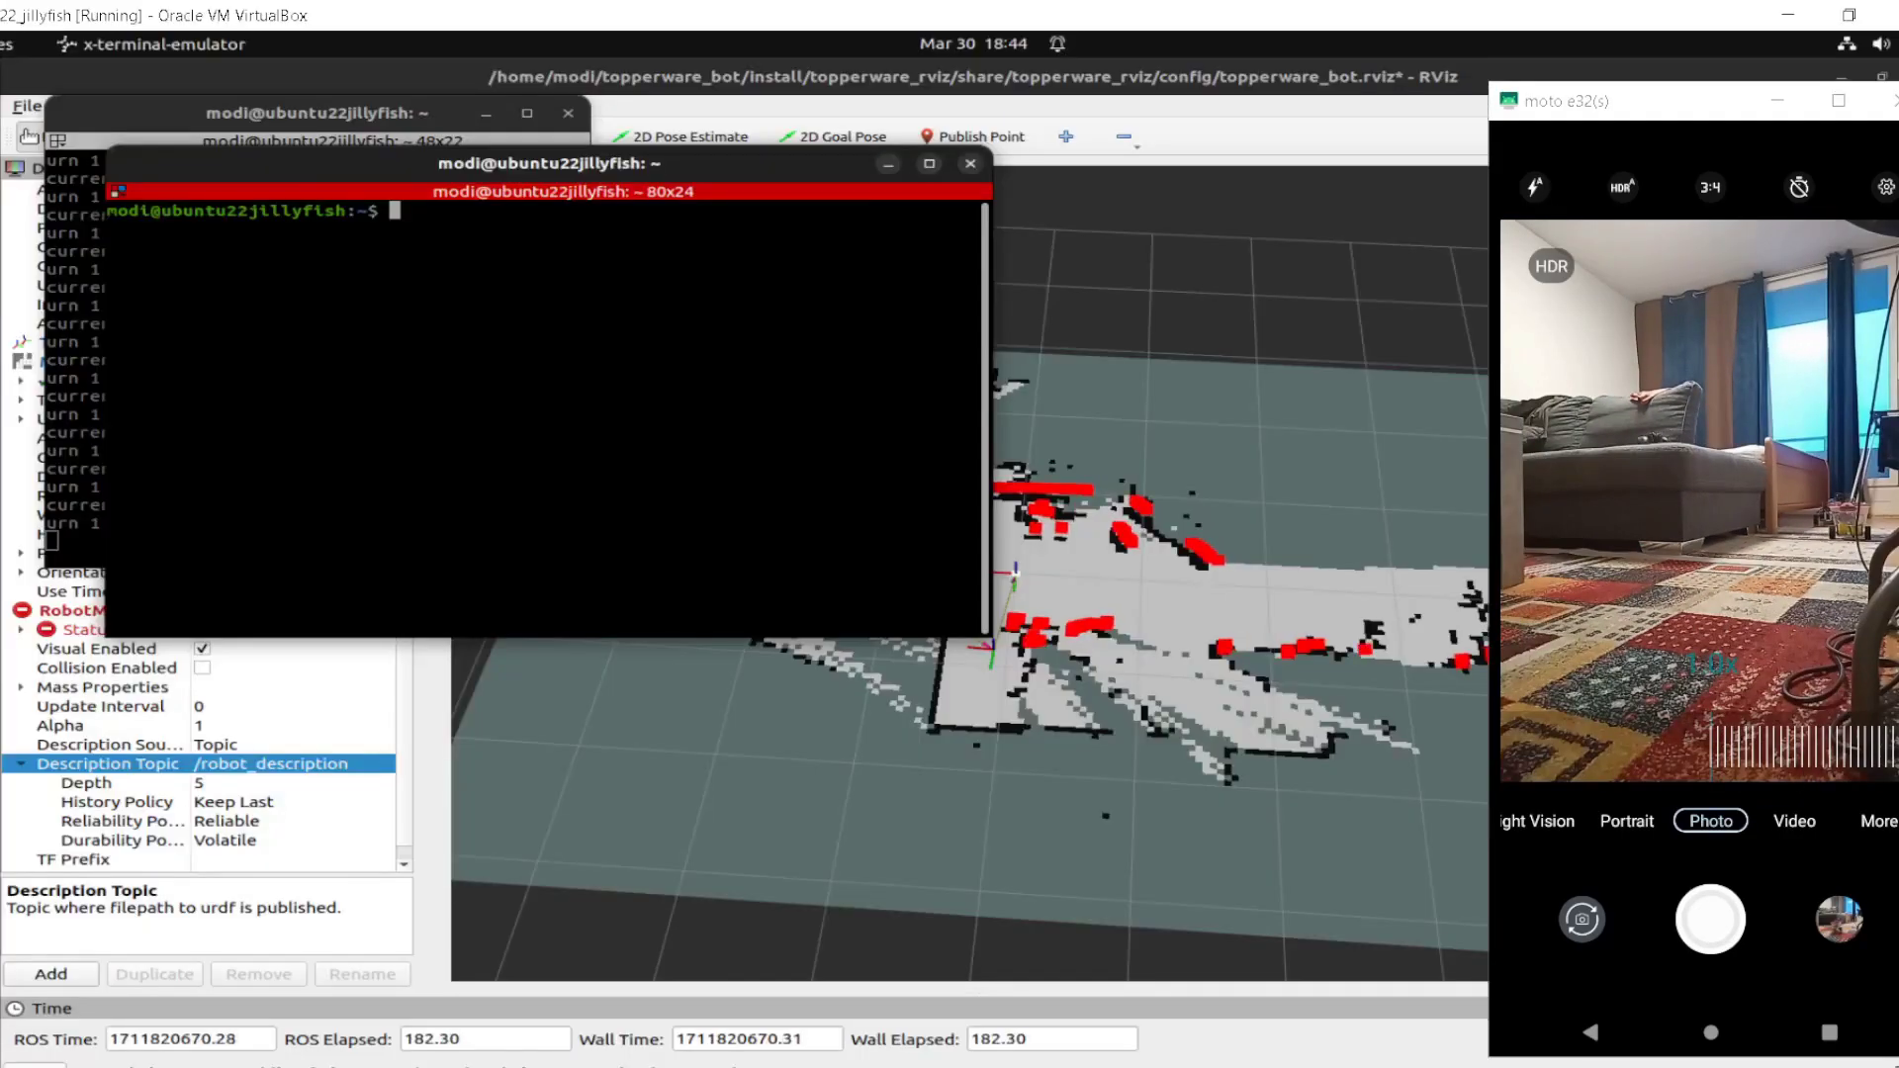
pyautogui.moveTo(448, 356); pyautogui.dragTo(464, 620)
pyautogui.click(905, 430)
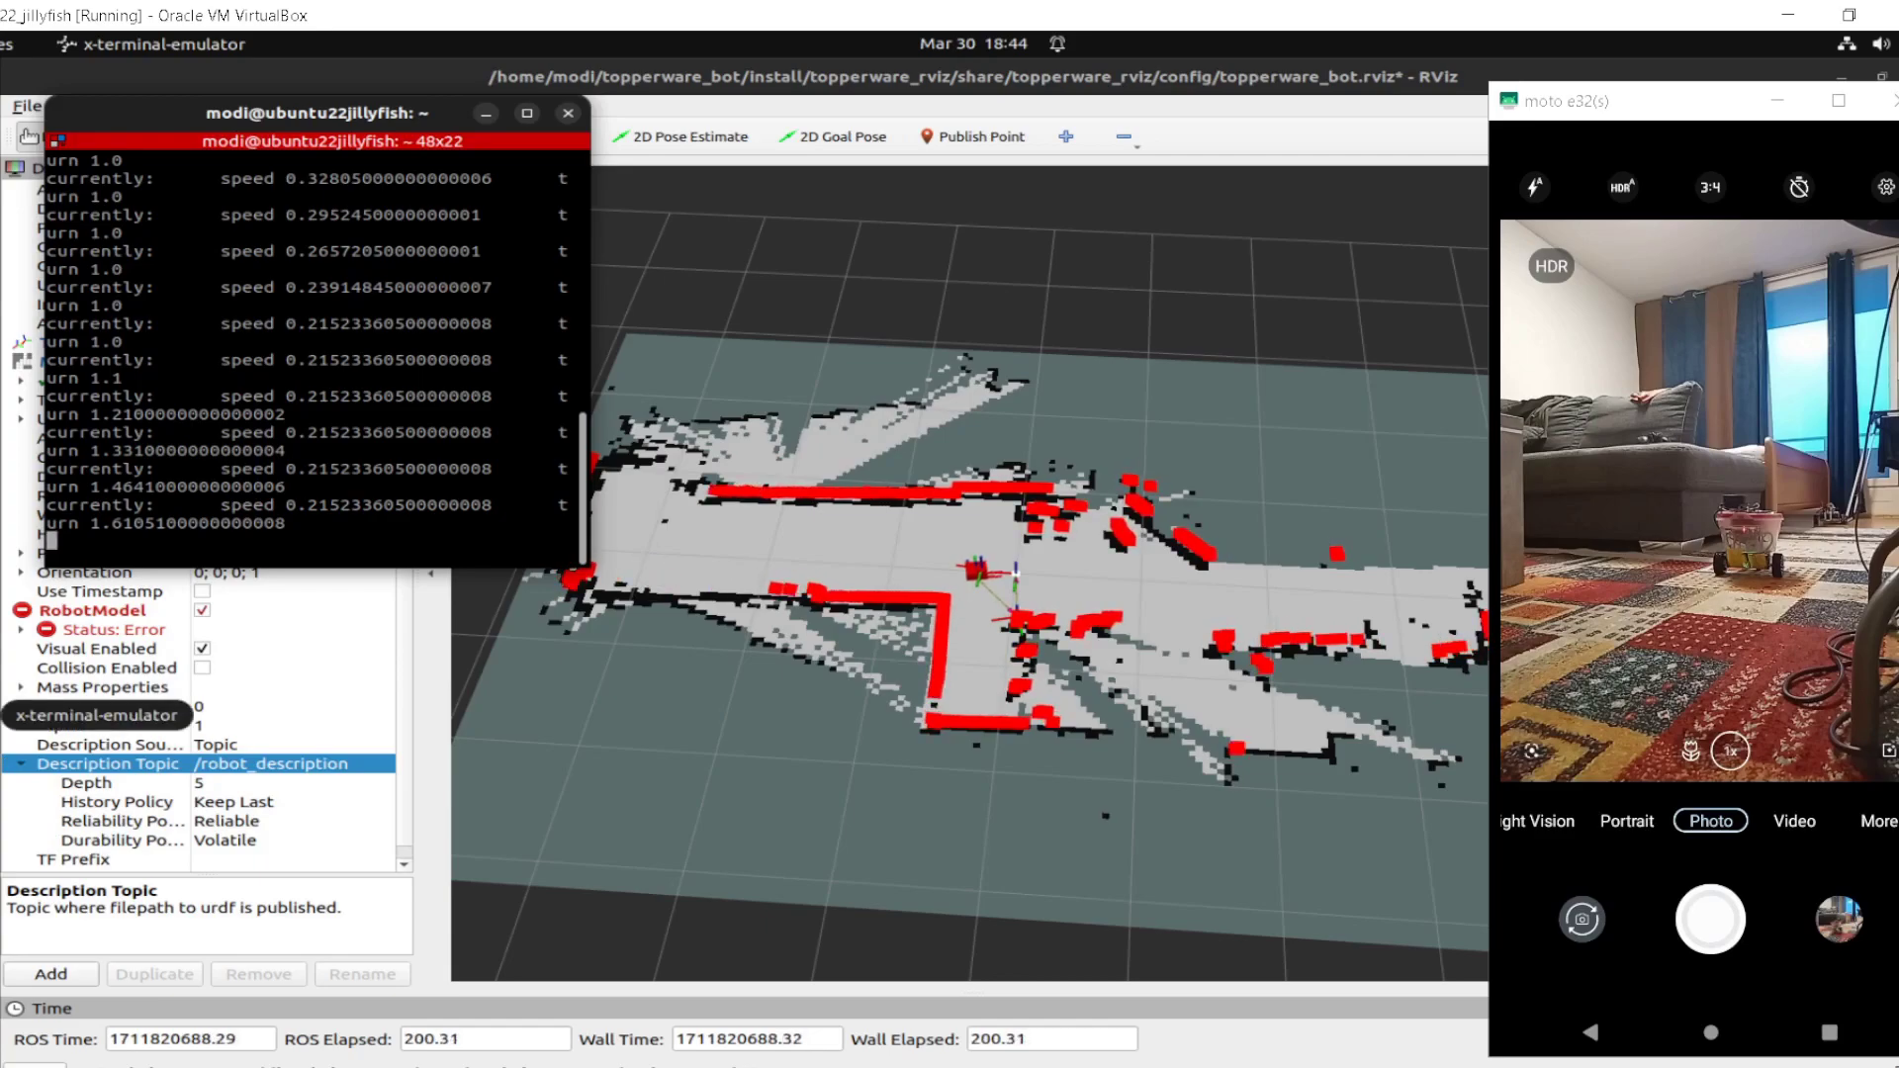
# Zoom the RViz 3D view in on the robot and back out over the map.
pyautogui.click(20, 715)
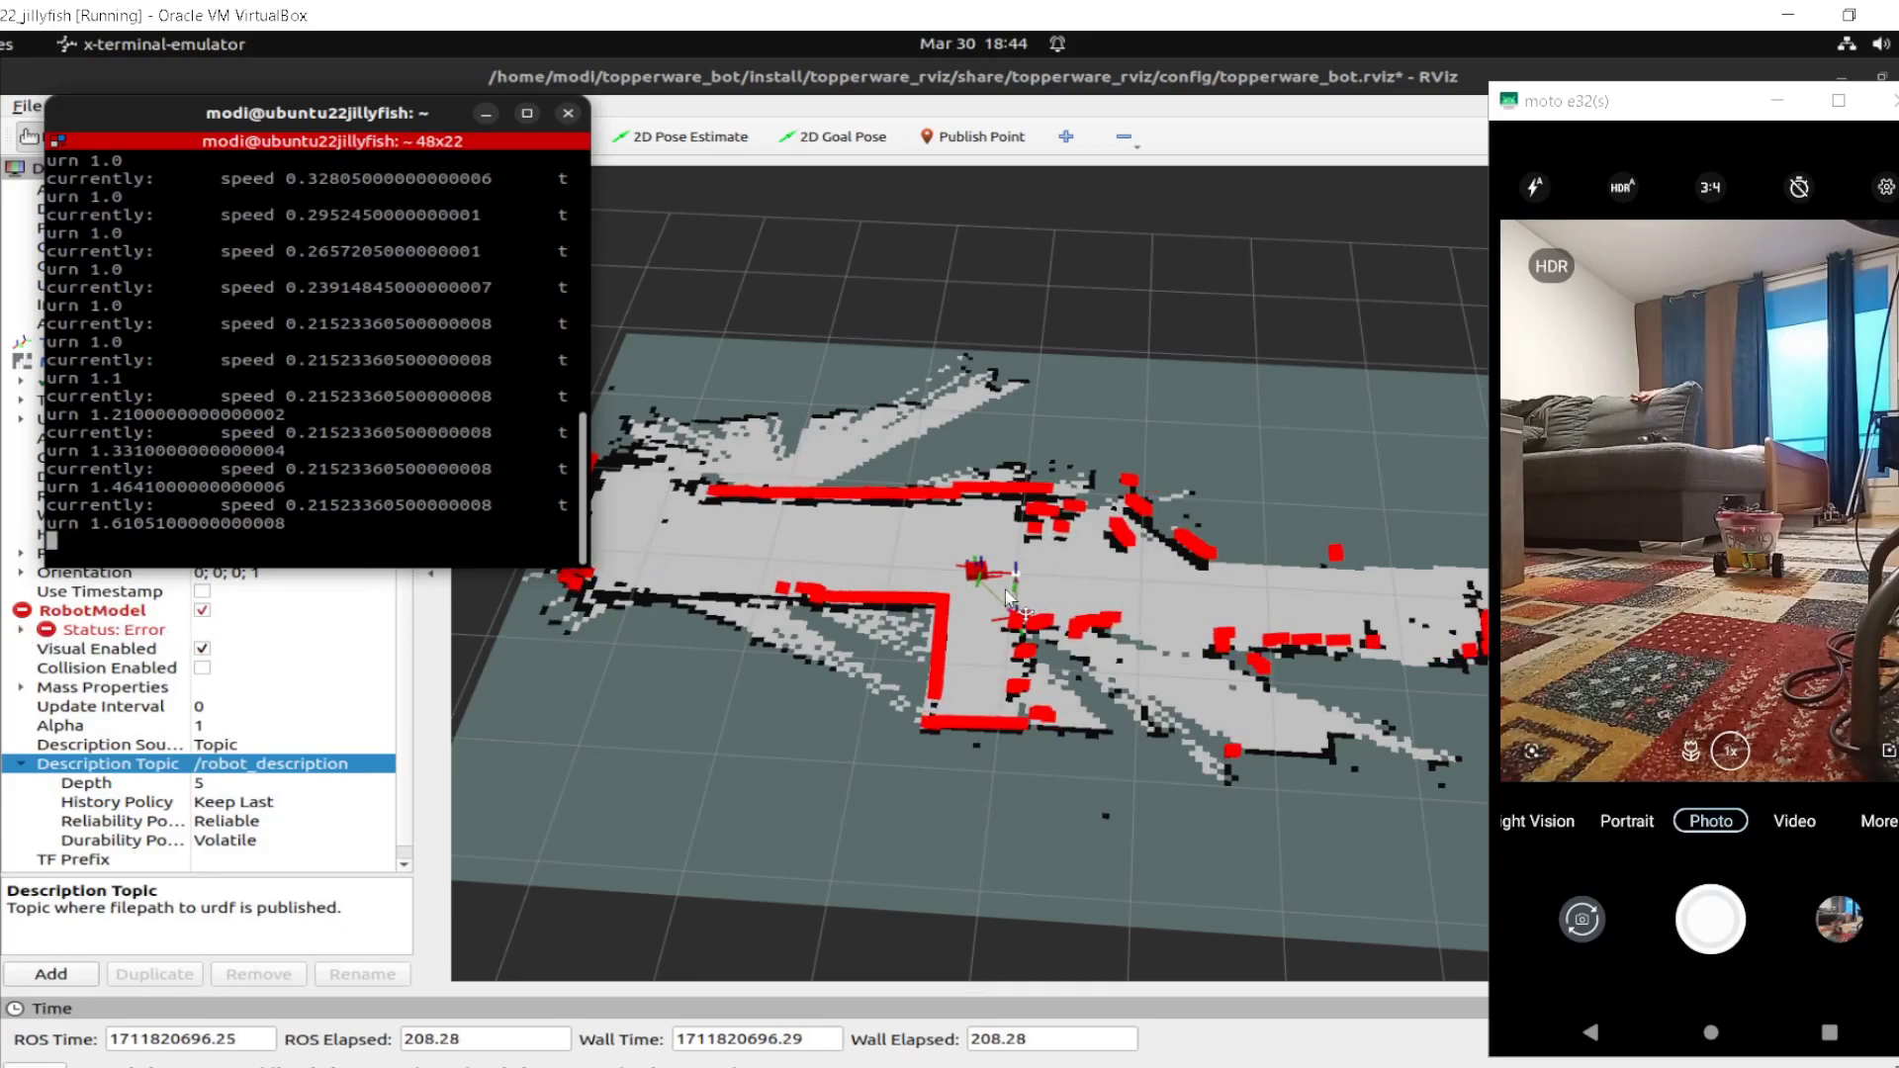
pyautogui.scroll(5, 1009, 599)
pyautogui.scroll(4, 1009, 598)
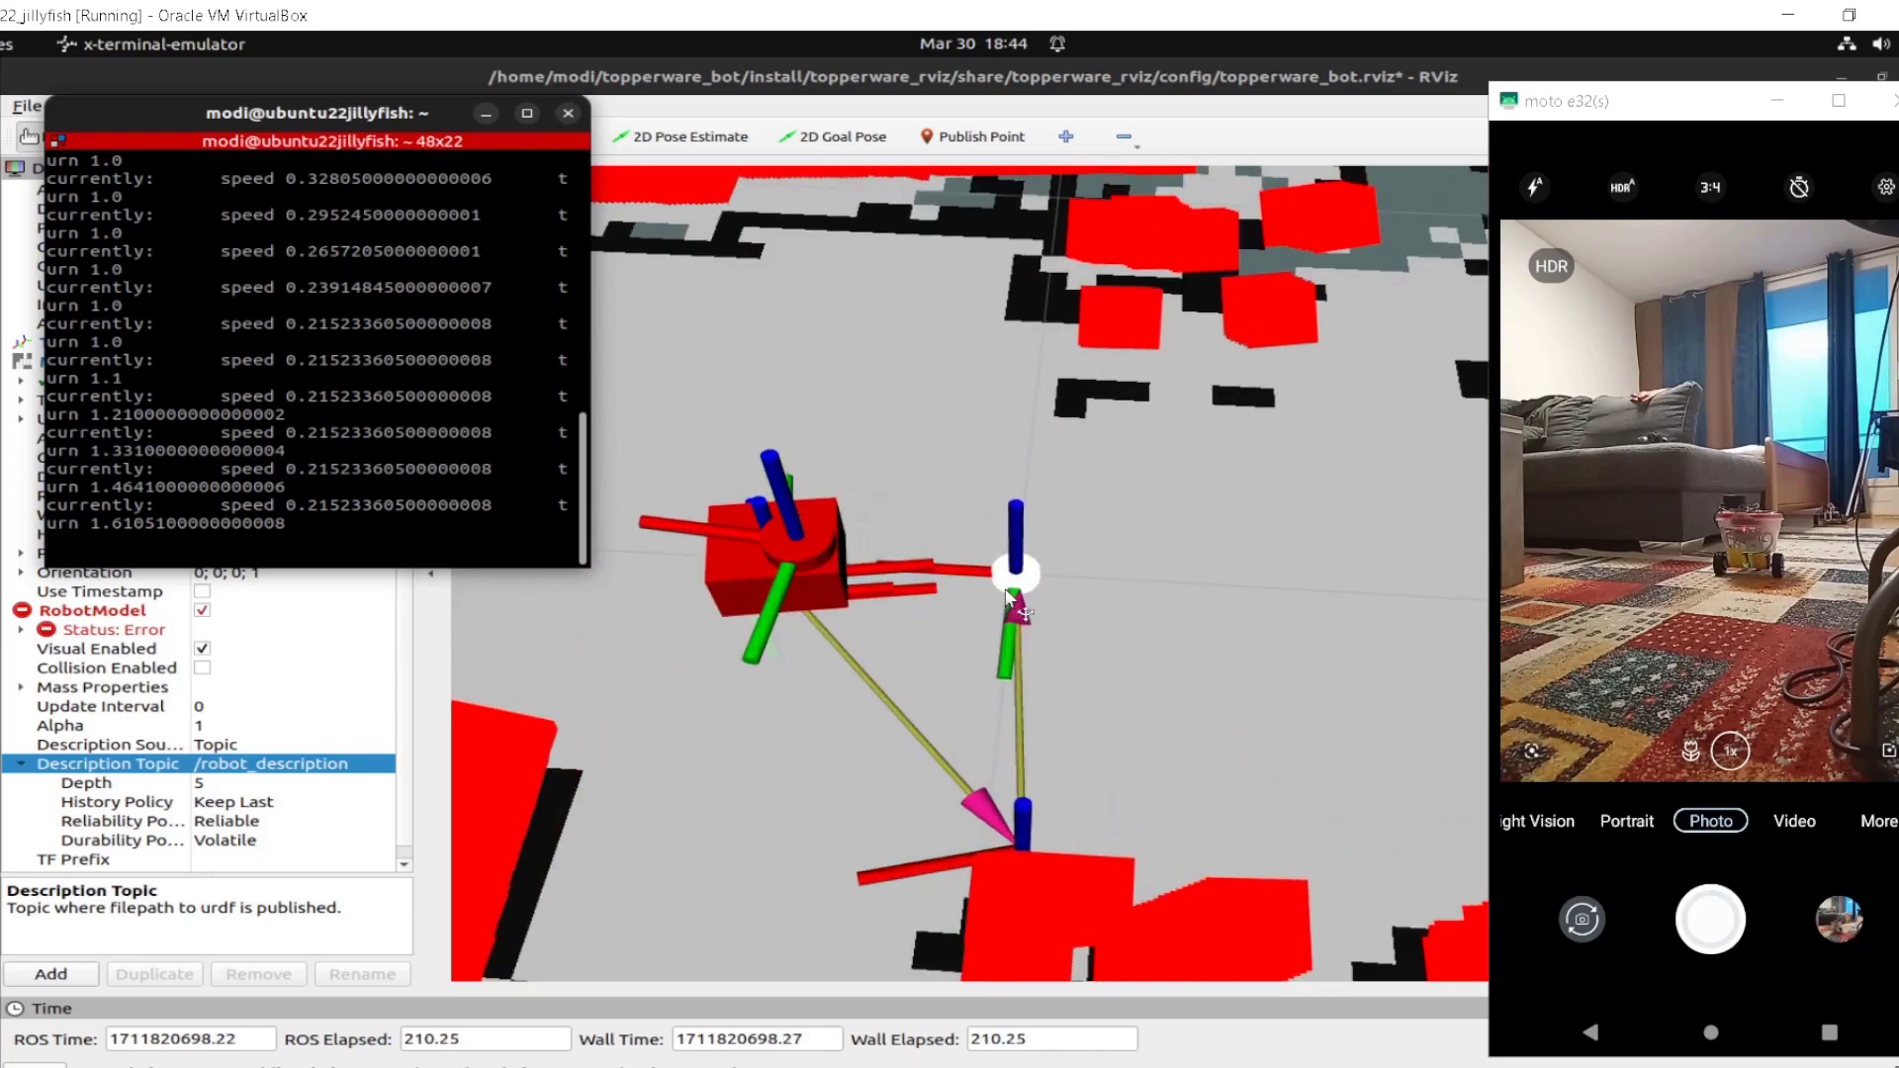
pyautogui.scroll(-2, 1009, 599)
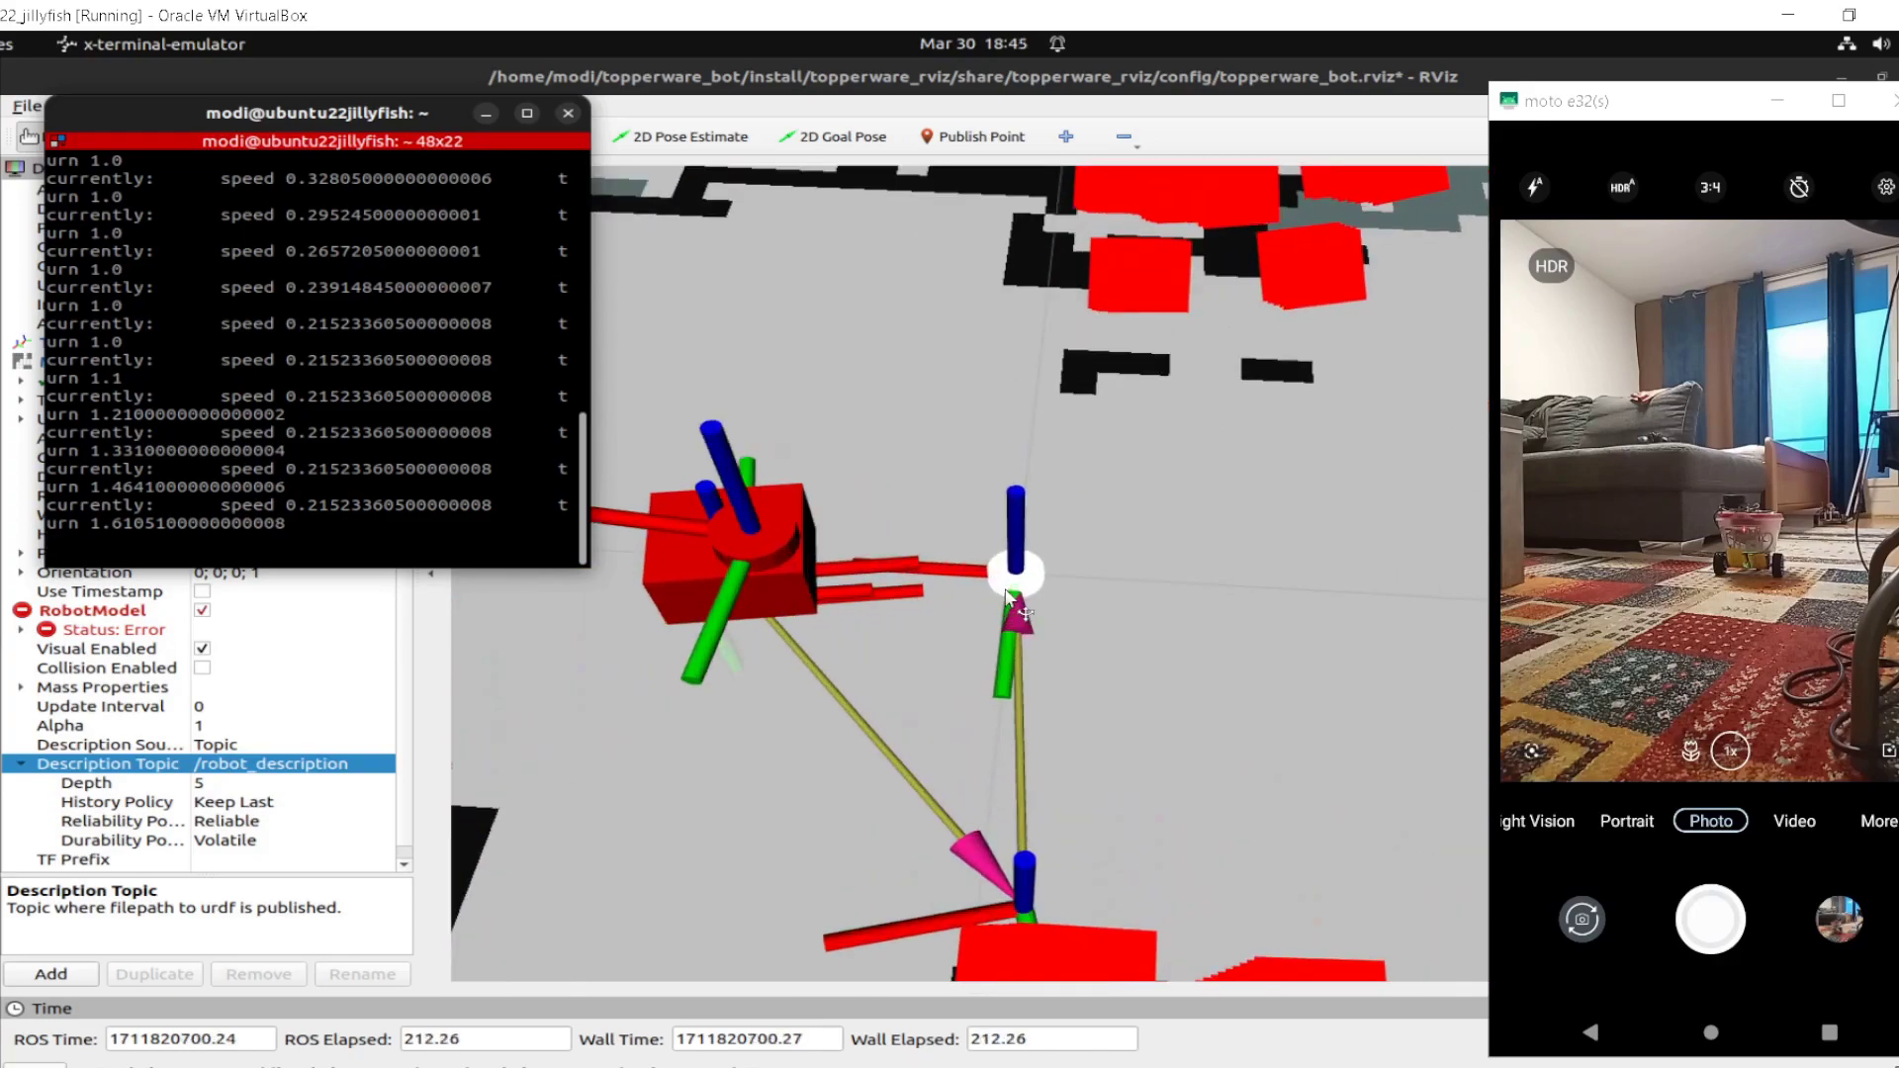
pyautogui.scroll(-8, 1009, 597)
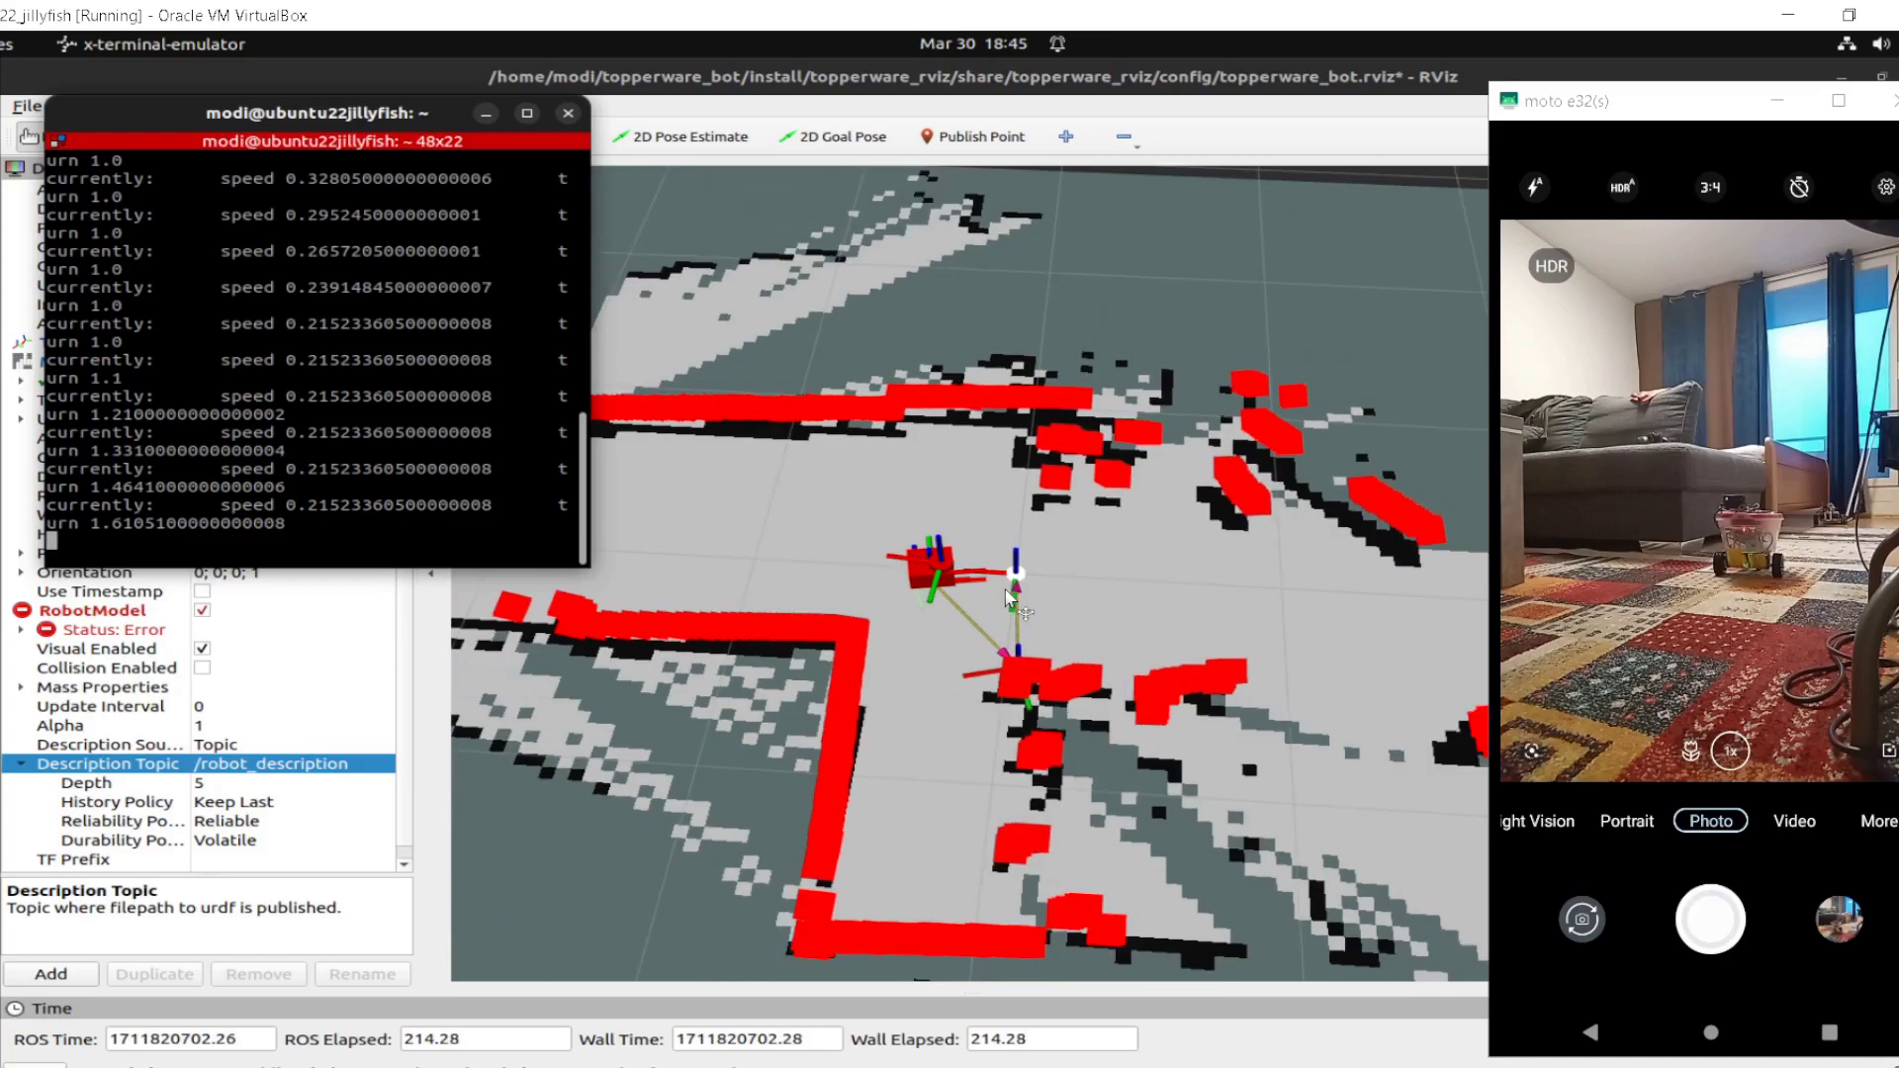
pyautogui.scroll(-6, 1009, 597)
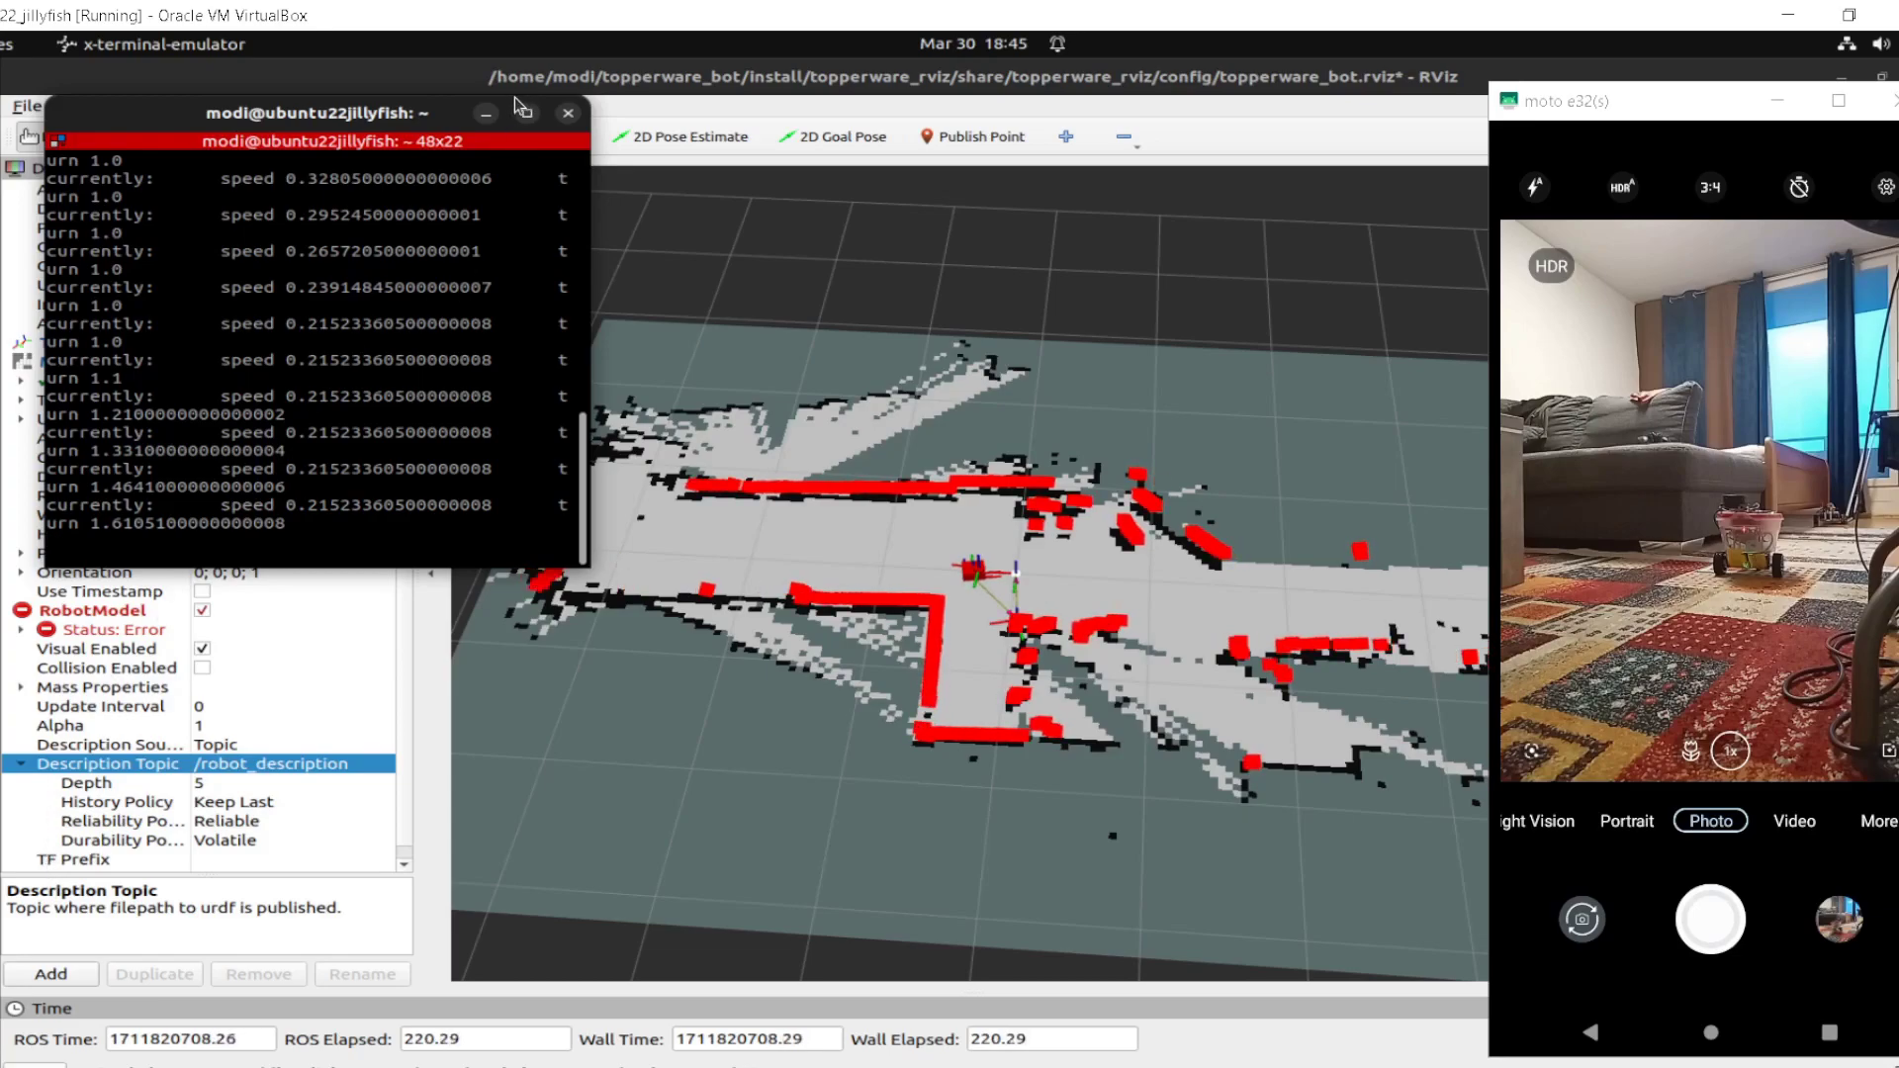
# Maximize the fourth Terminator window, split it horizontally, and select the top pane.
pyautogui.click(148, 1058)
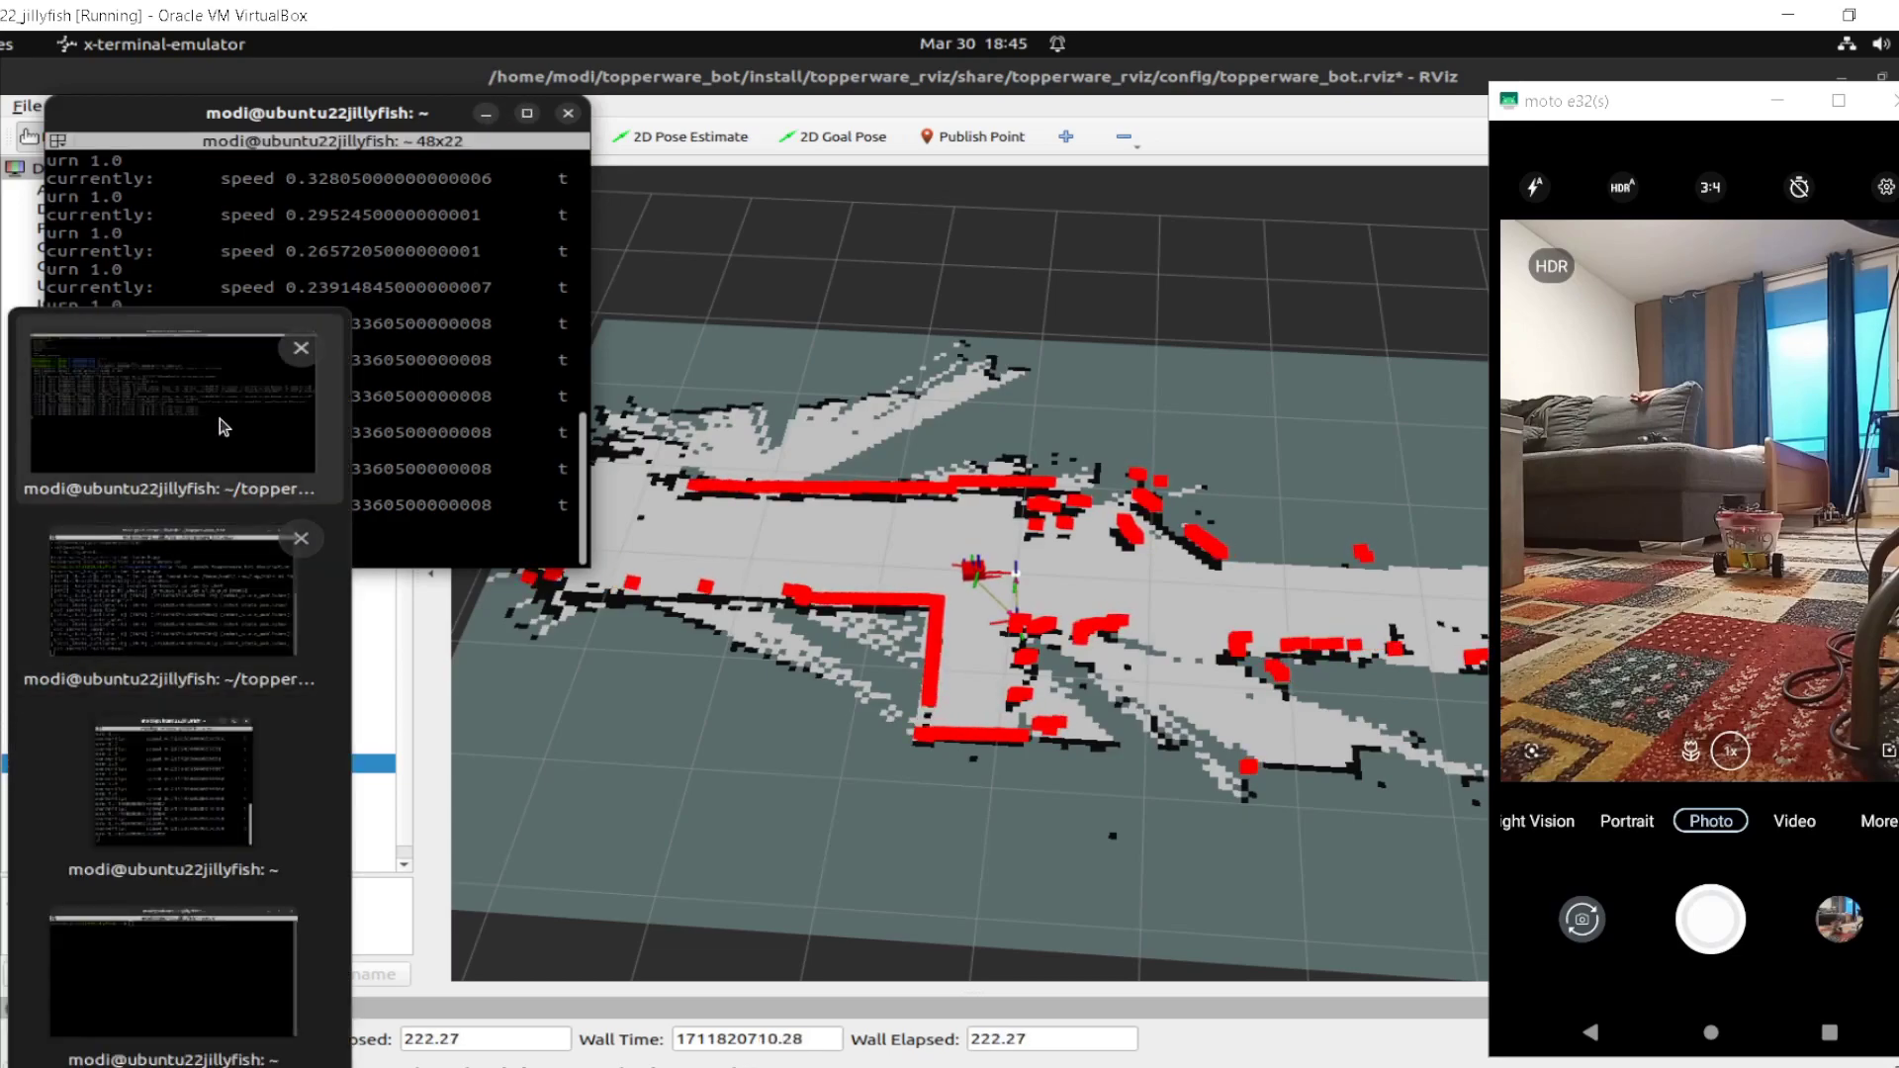
pyautogui.click(142, 1040)
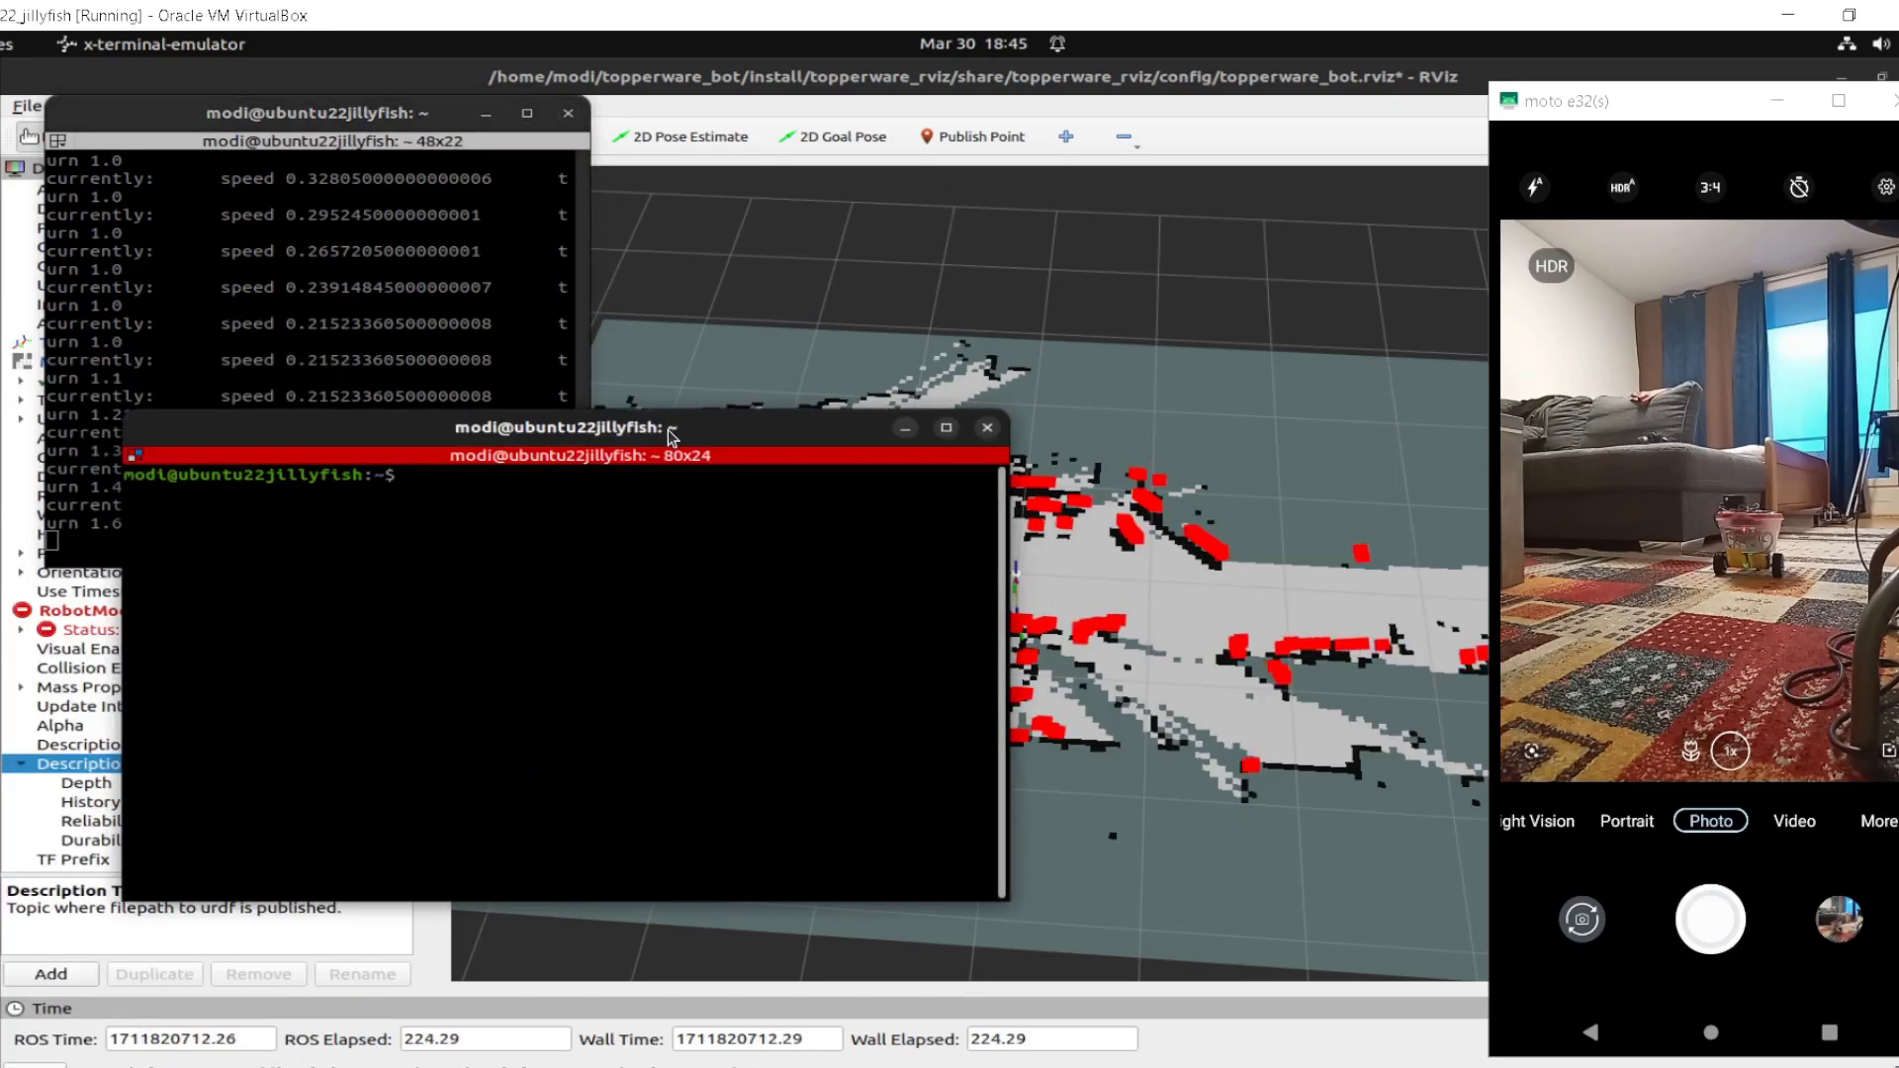
pyautogui.press('super+Up')
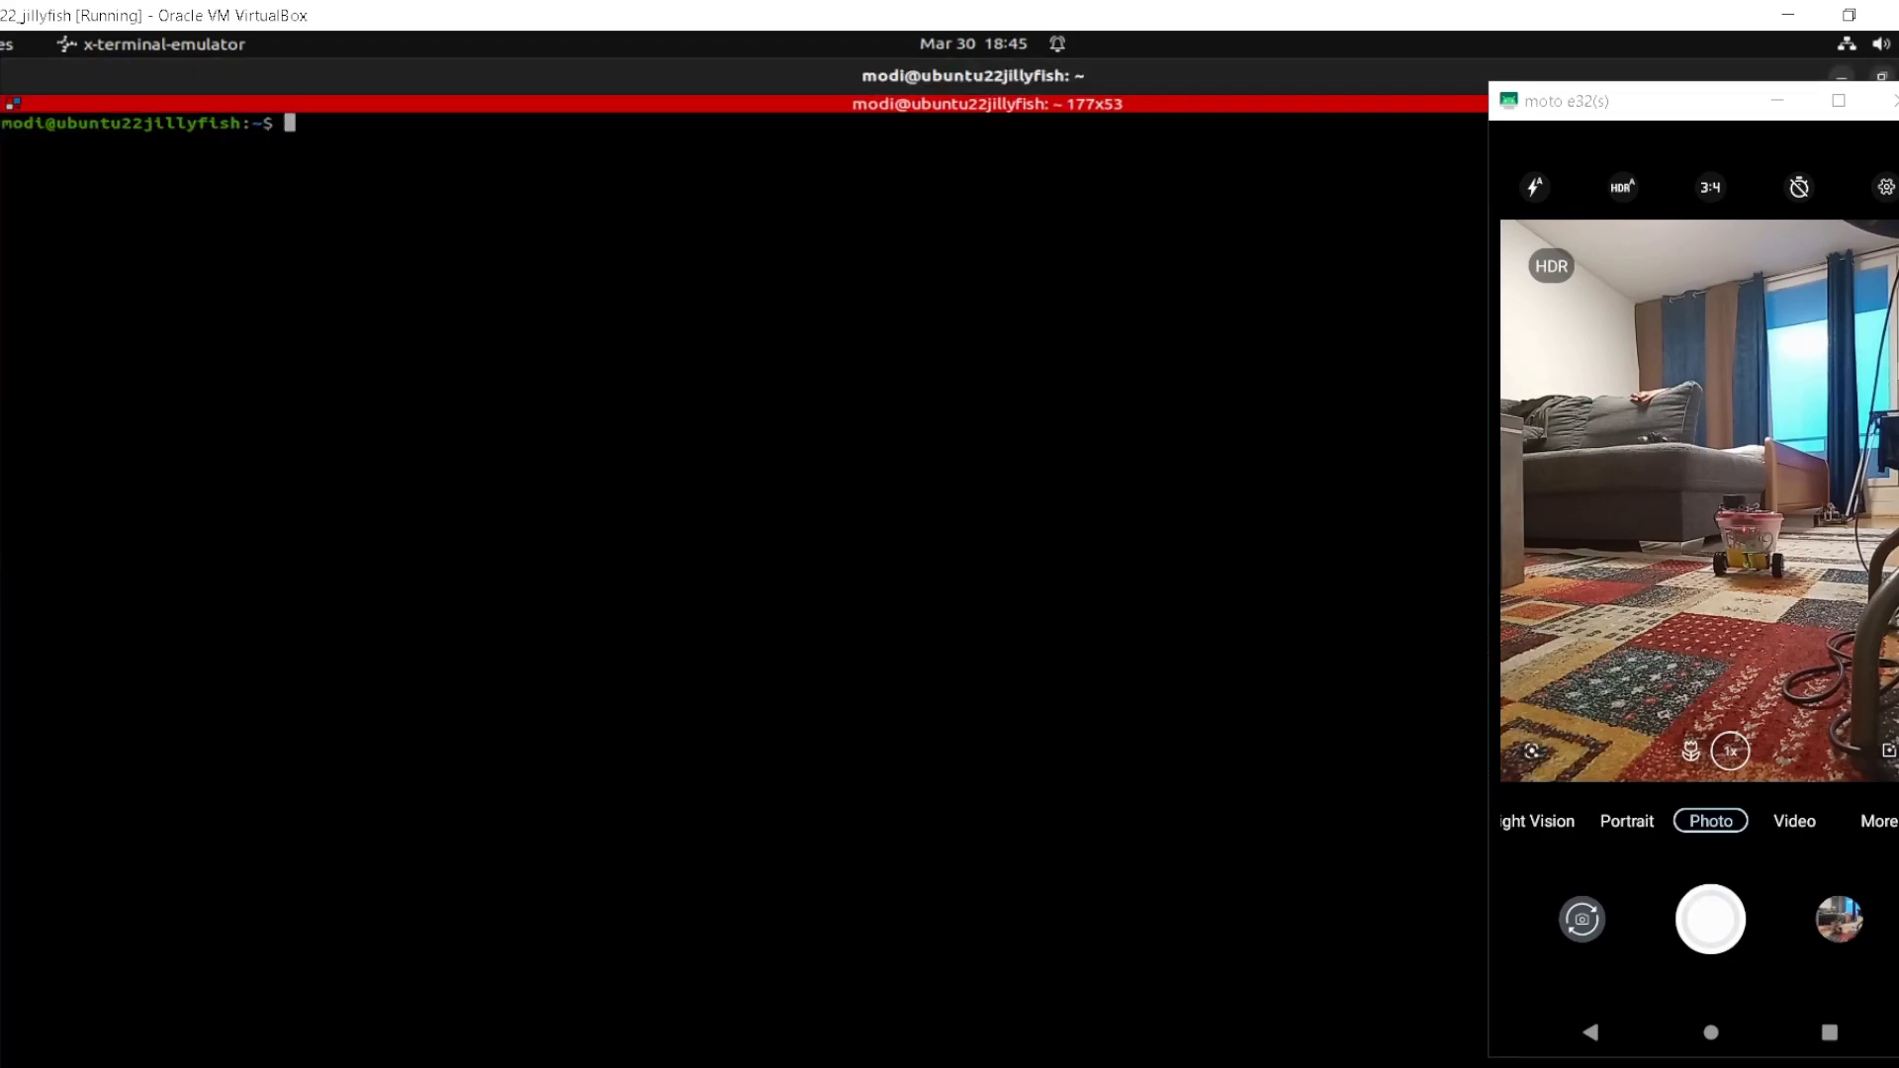
pyautogui.rightClick(605, 396)
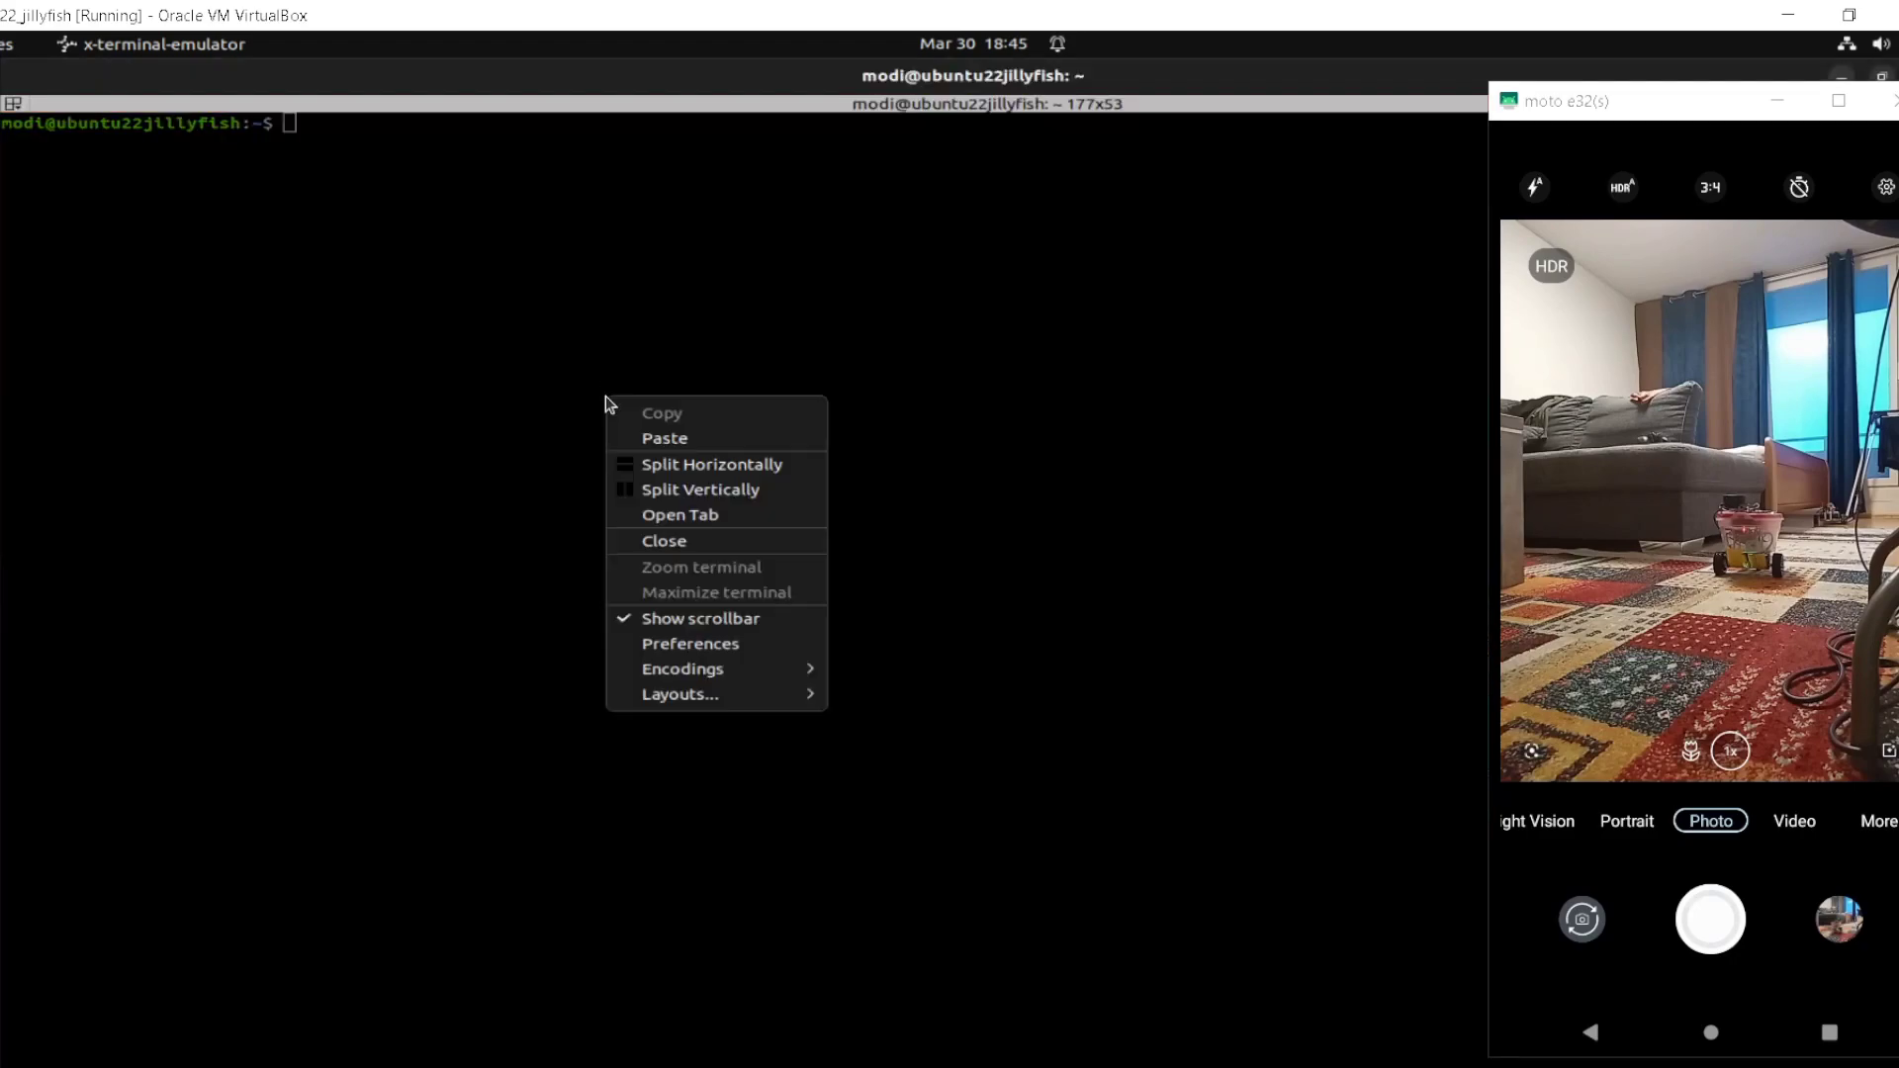
pyautogui.click(658, 471)
pyautogui.click(556, 283)
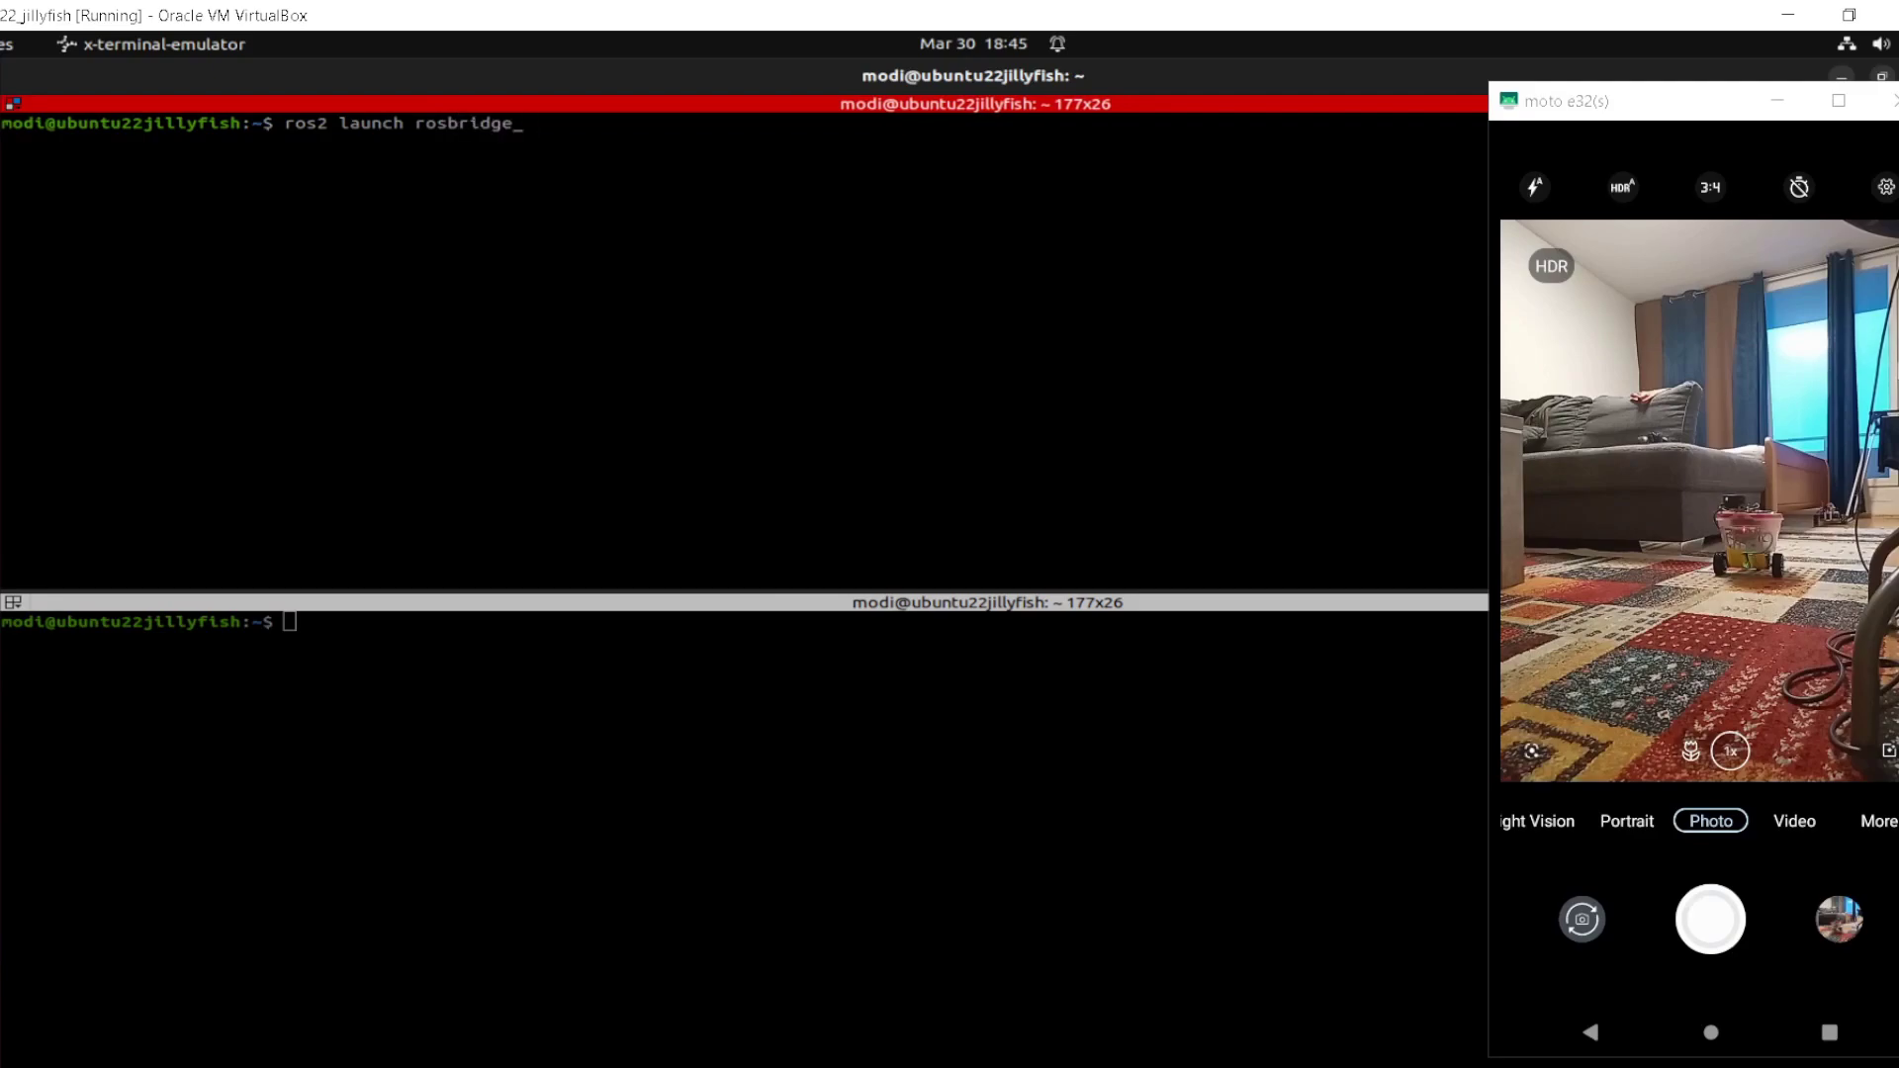
# Launch rosbridge_server rosbridge_websocket_launch.xml in the top pane, then select the bottom pane.
pyautogui.press('Tab')
pyautogui.press('Tab')
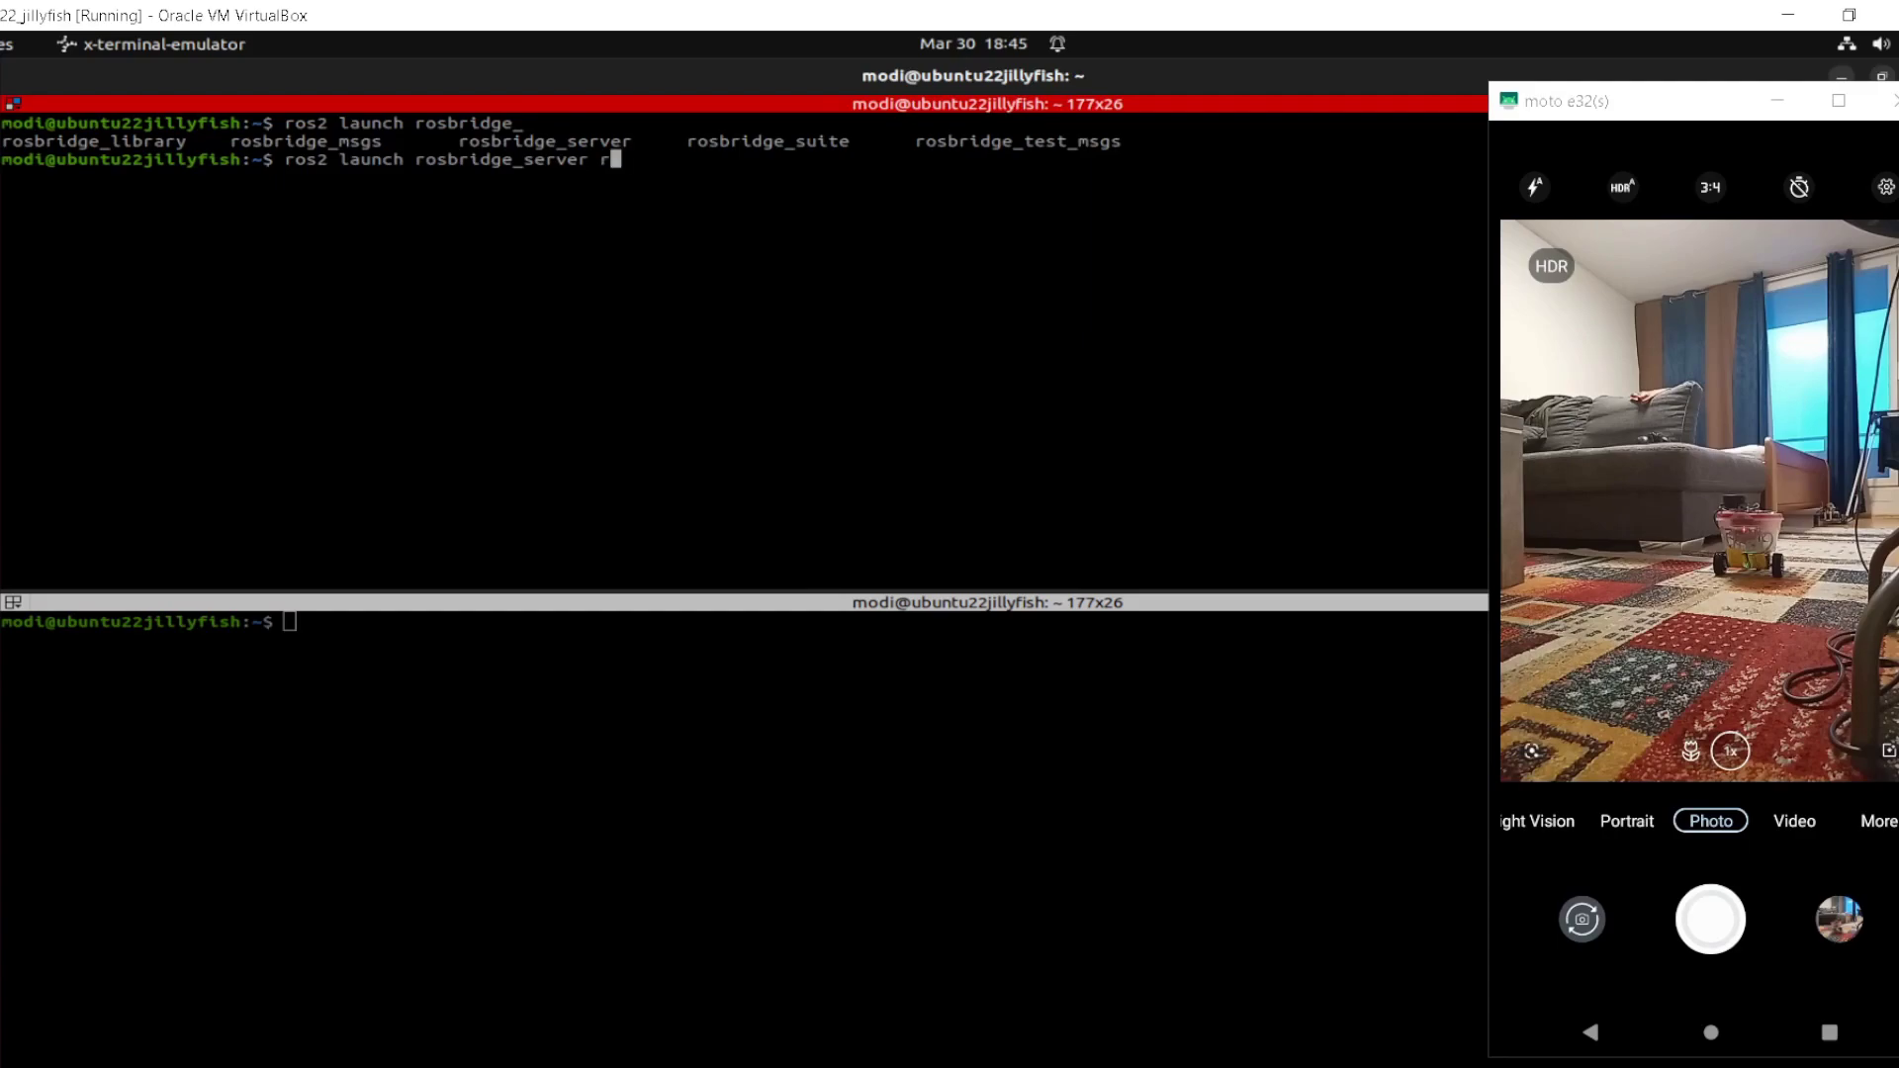
pyautogui.press('BackSpace')
pyautogui.press('Tab')
pyautogui.press('Tab')
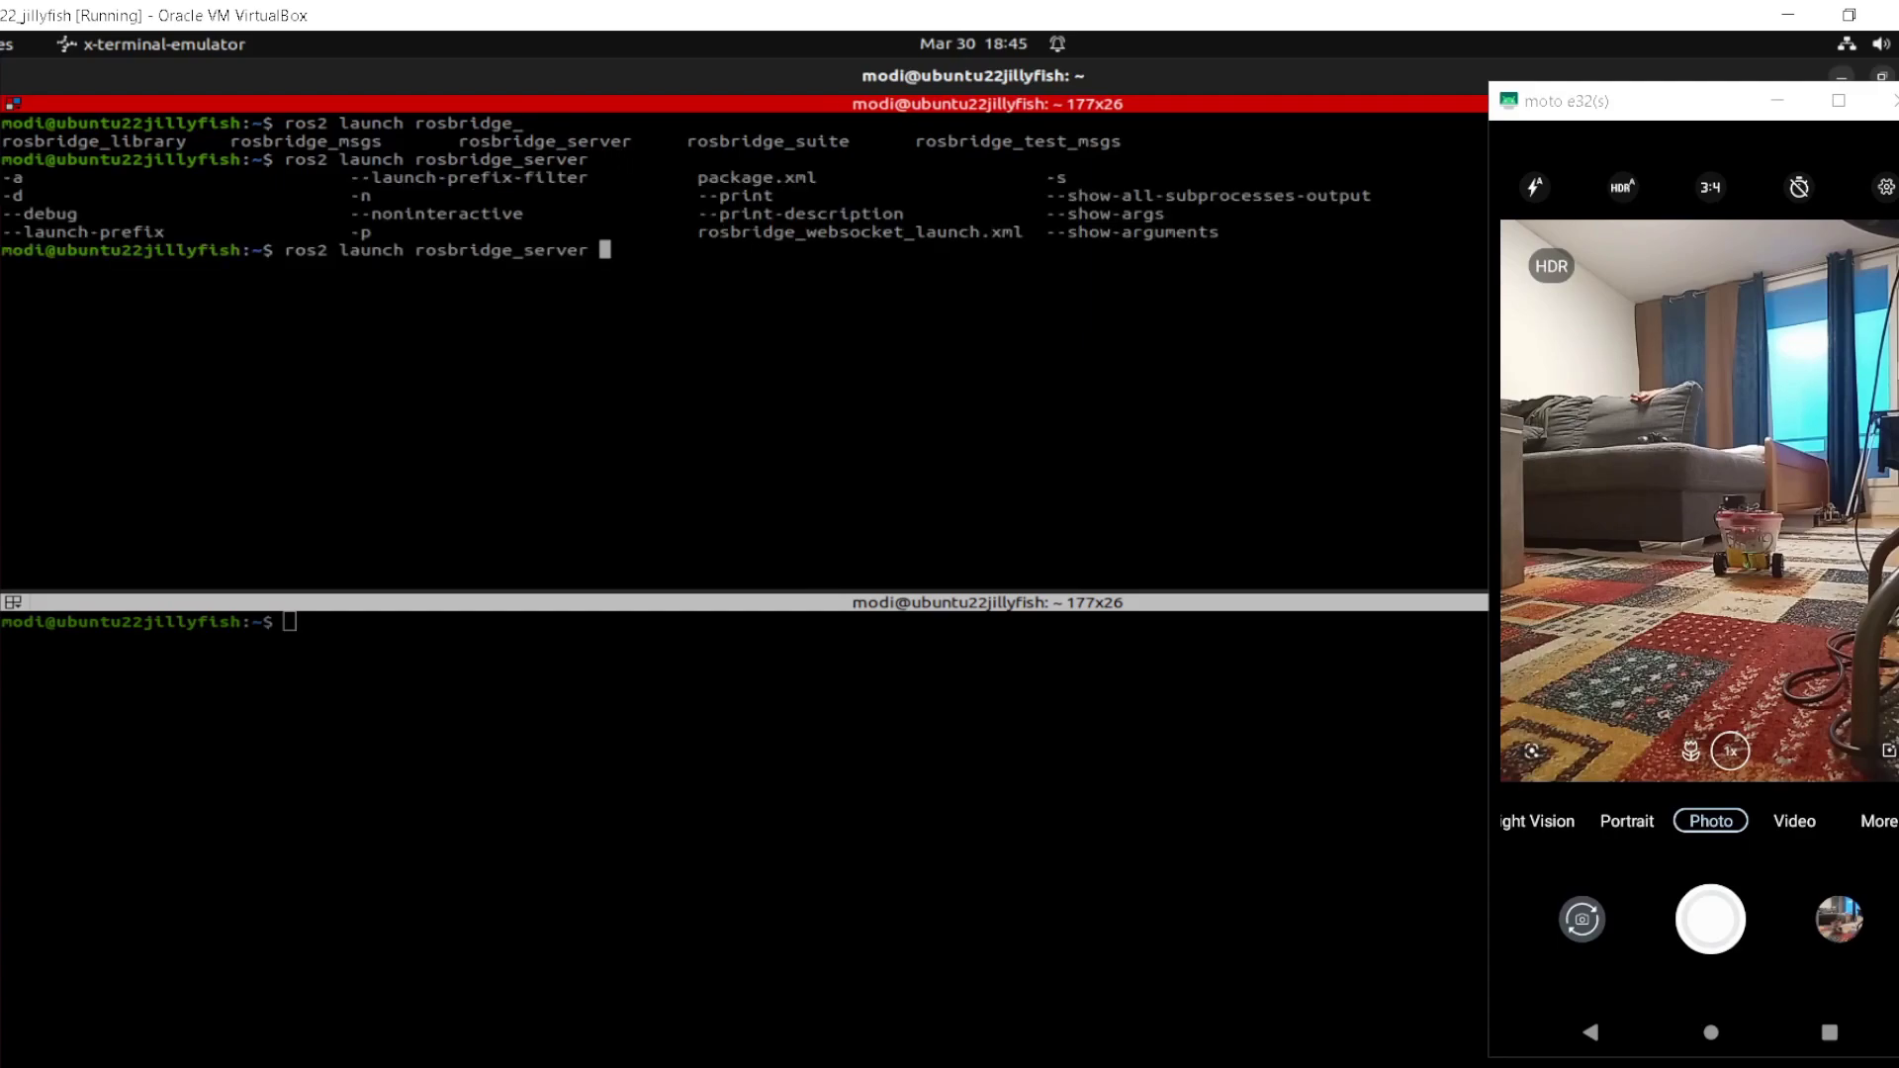
pyautogui.write('ros')
pyautogui.press('Tab')
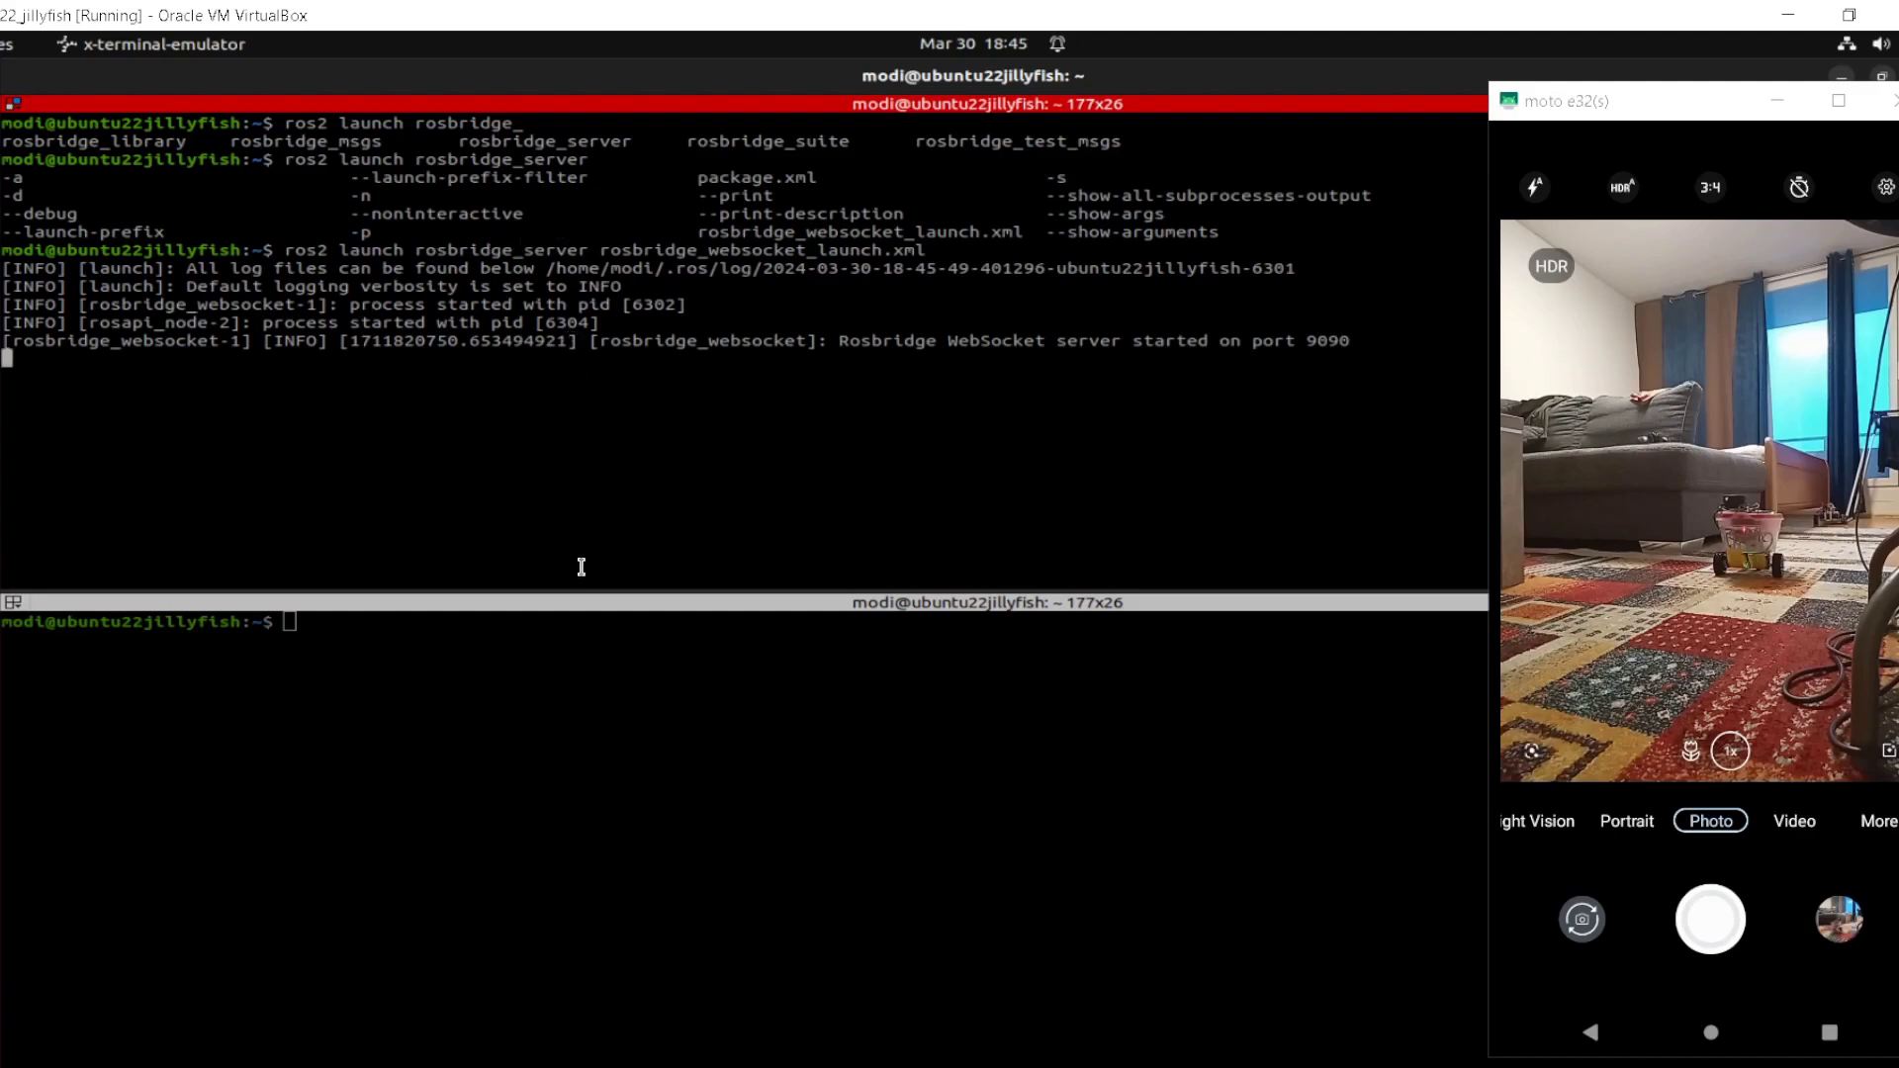
pyautogui.click(535, 688)
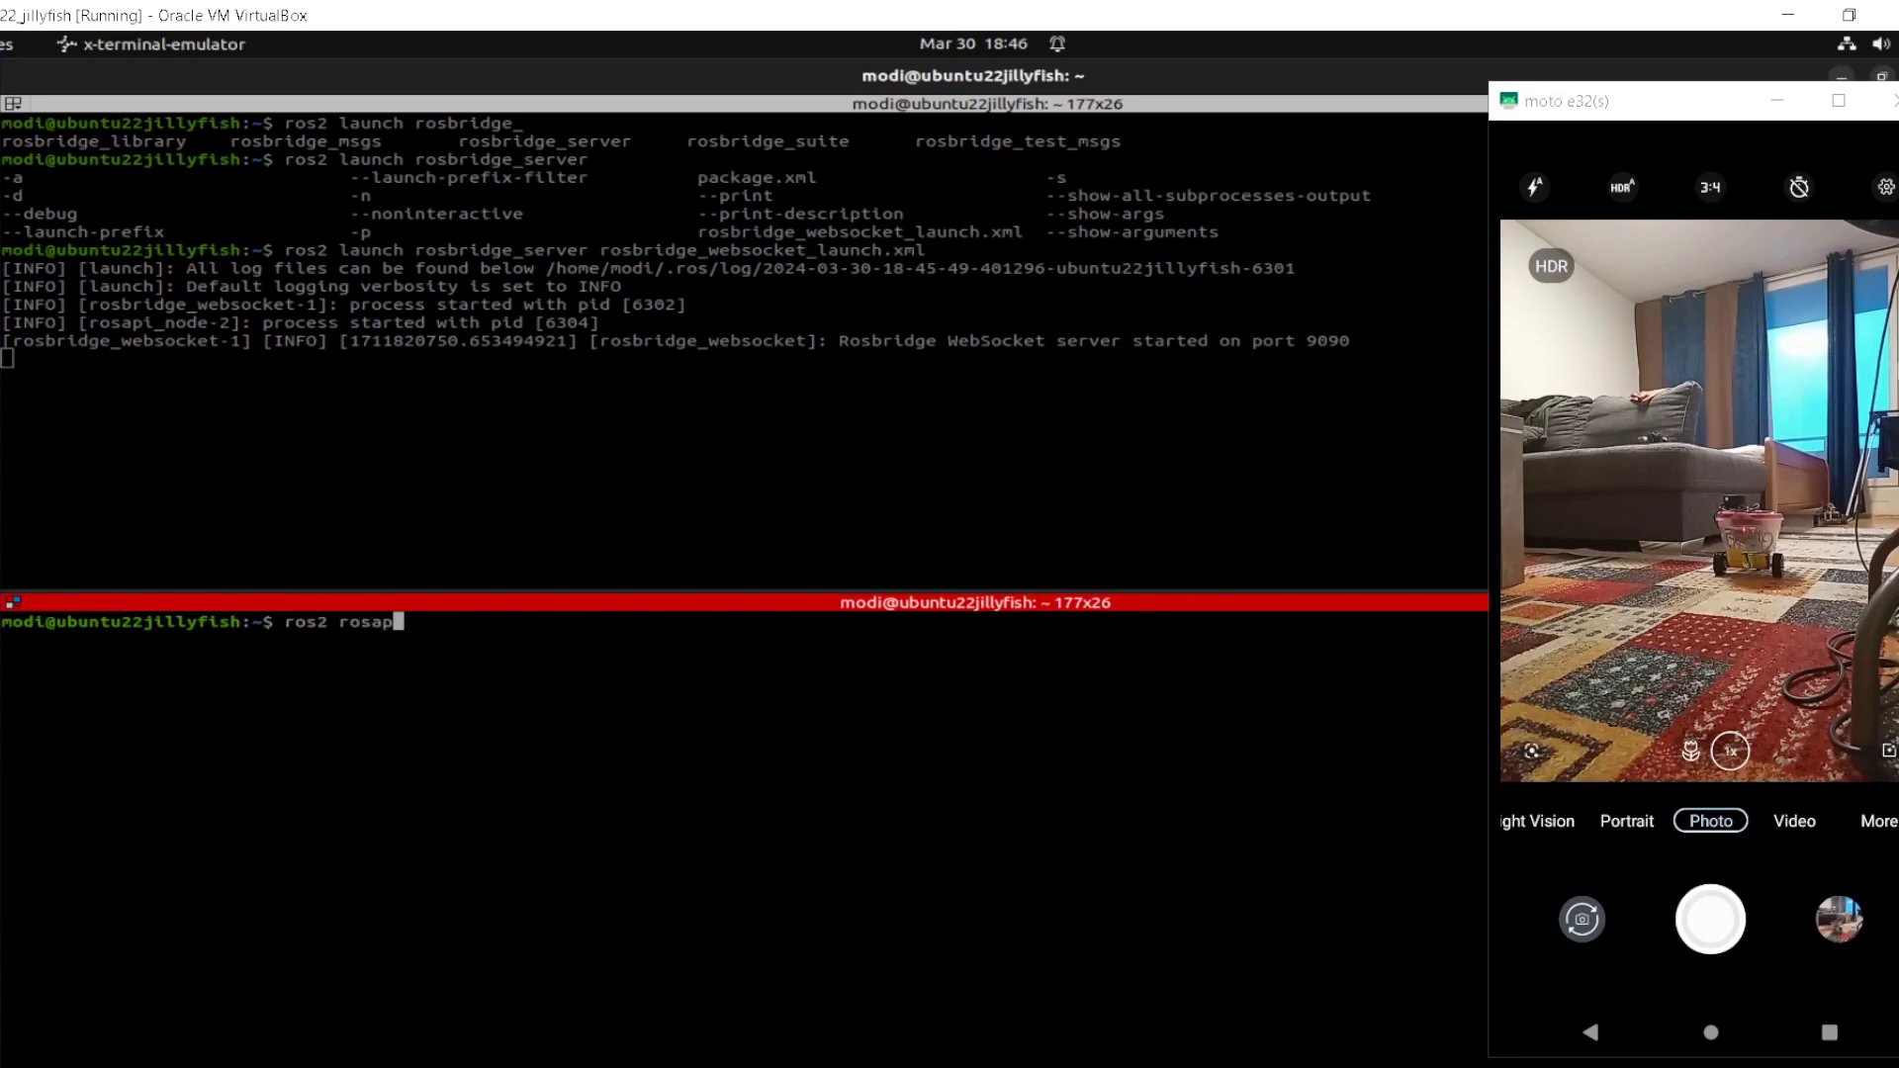
# Run ros2 run rosapi rosapi_node in the bottom pane.
pyautogui.press('BackSpace')
pyautogui.press('BackSpace')
pyautogui.press('BackSpace')
pyautogui.press('BackSpace')
pyautogui.press('BackSpace')
pyautogui.press('BackSpace')
pyautogui.write('run rosapi')
pyautogui.press('Tab')
pyautogui.press('Tab')
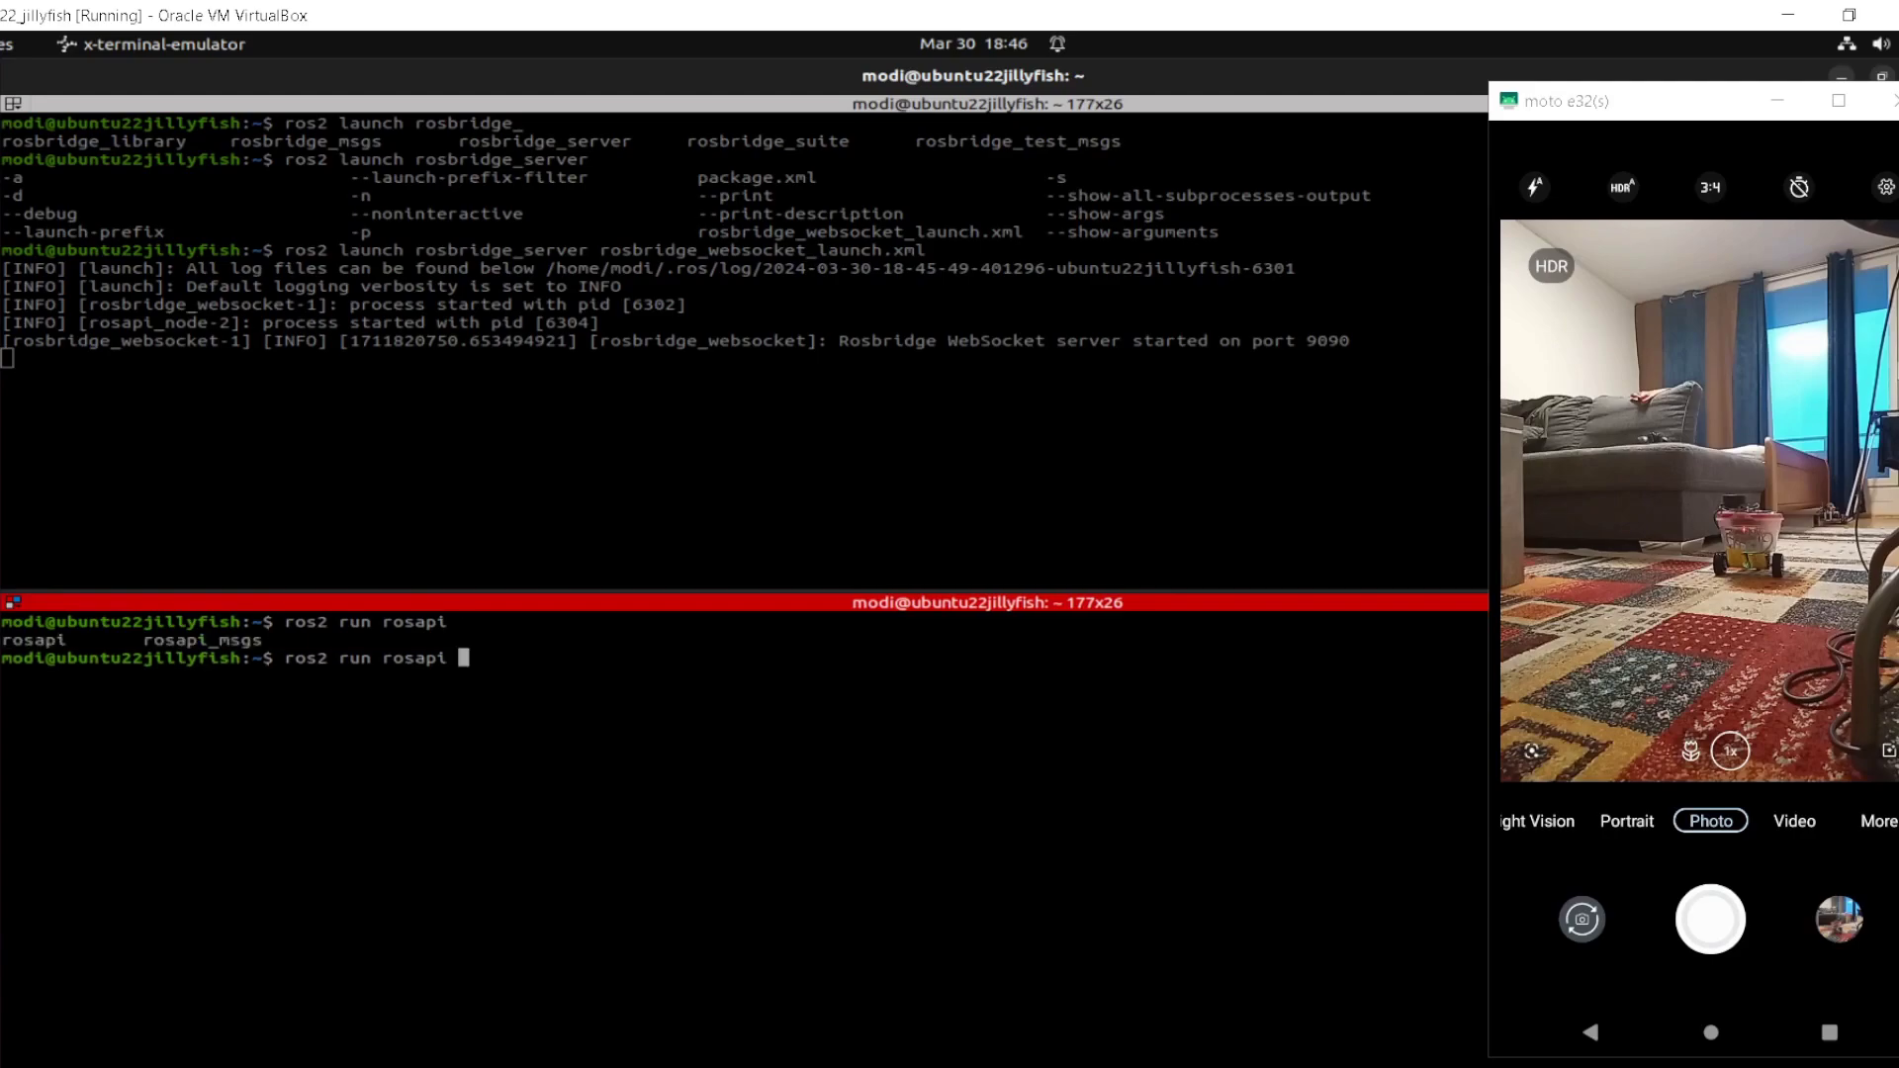
pyautogui.press('Tab')
pyautogui.press('Return')
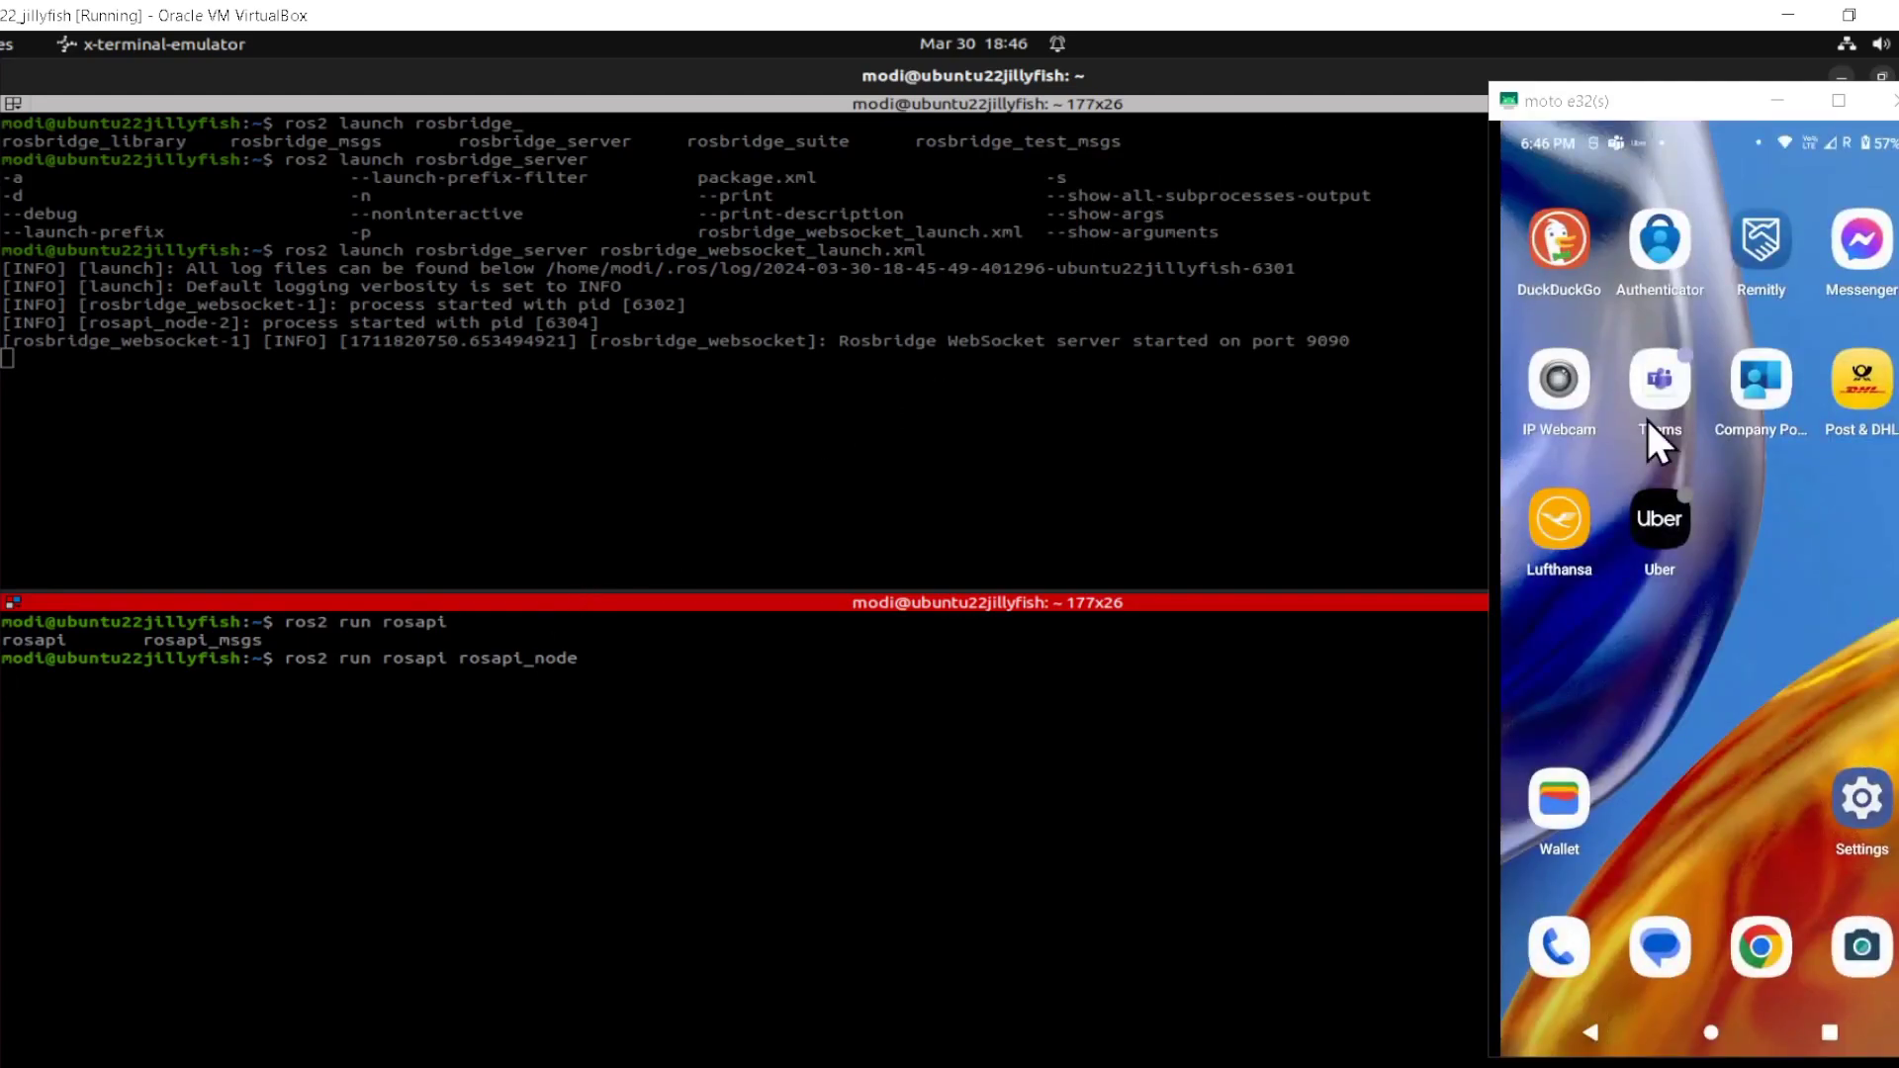
# Refocus the virtual machine and bring up the lower pane's context menu.
pyautogui.click(1859, 941)
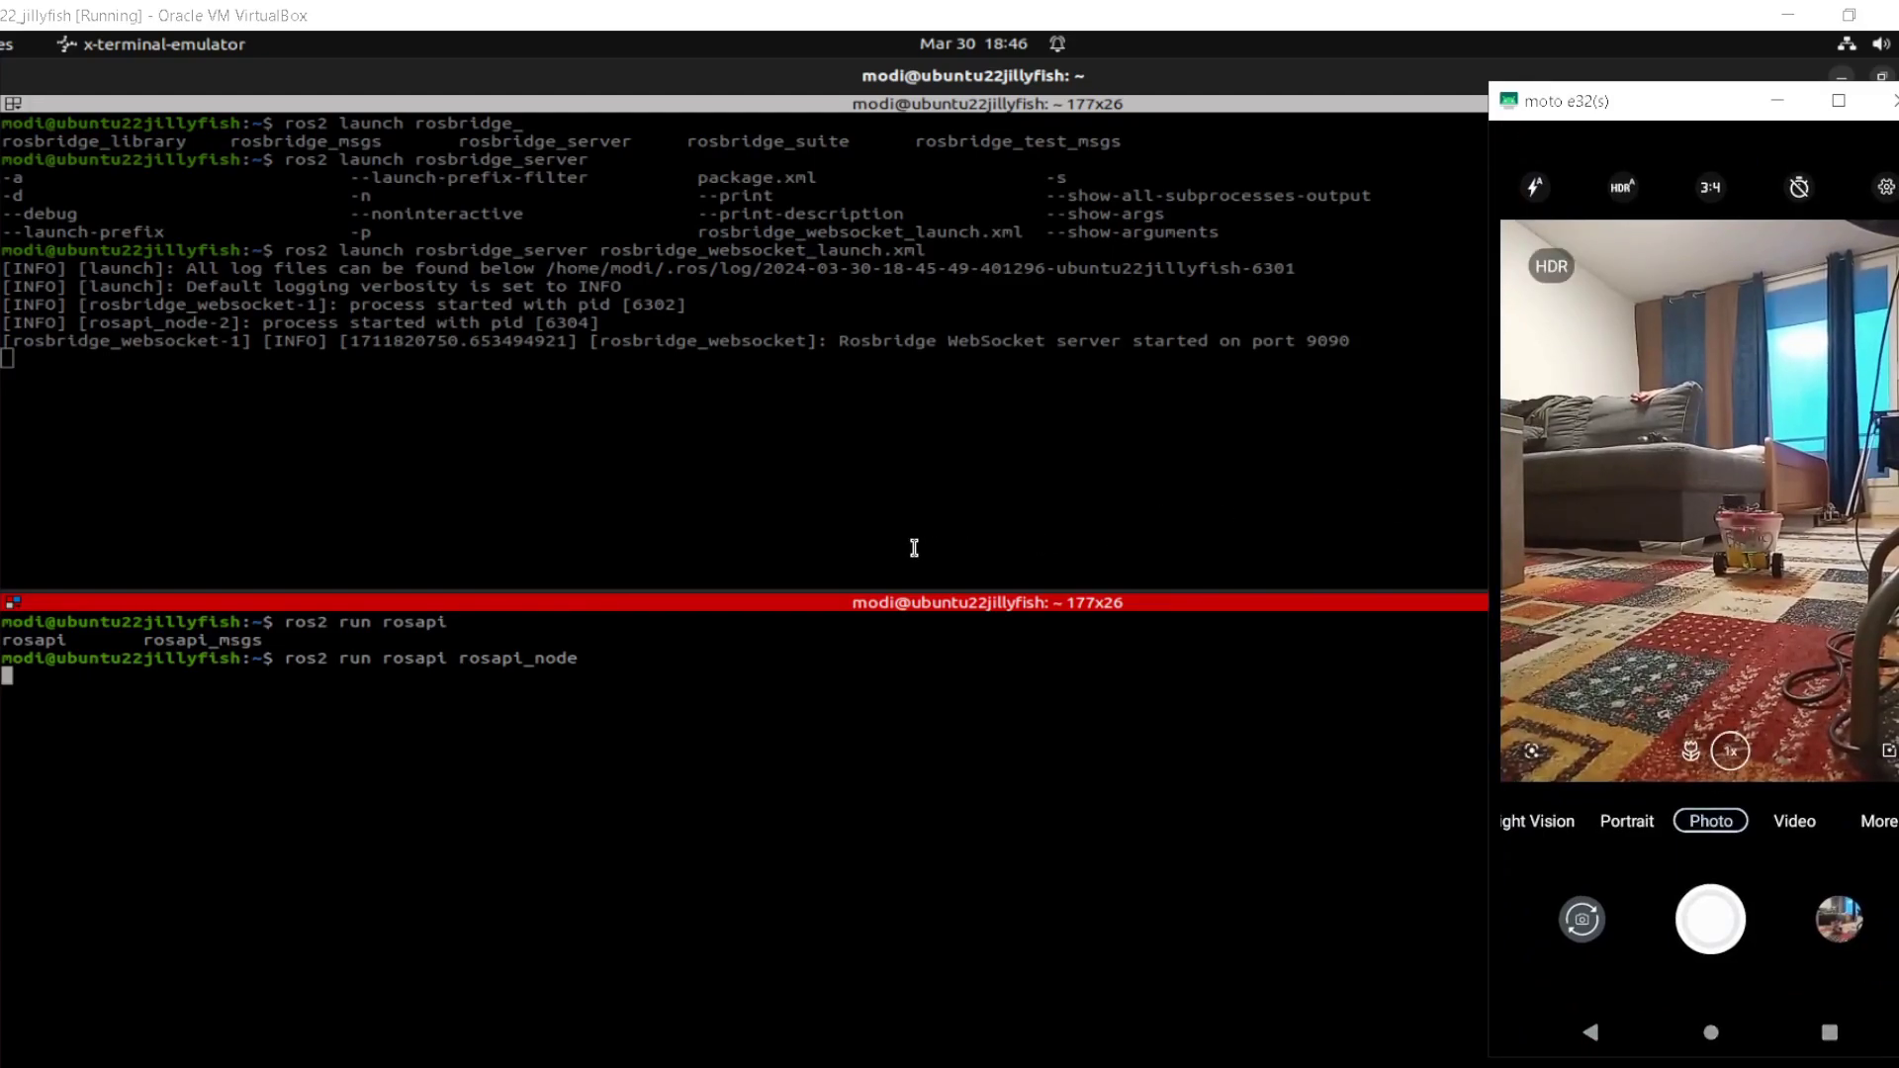
pyautogui.click(1280, 67)
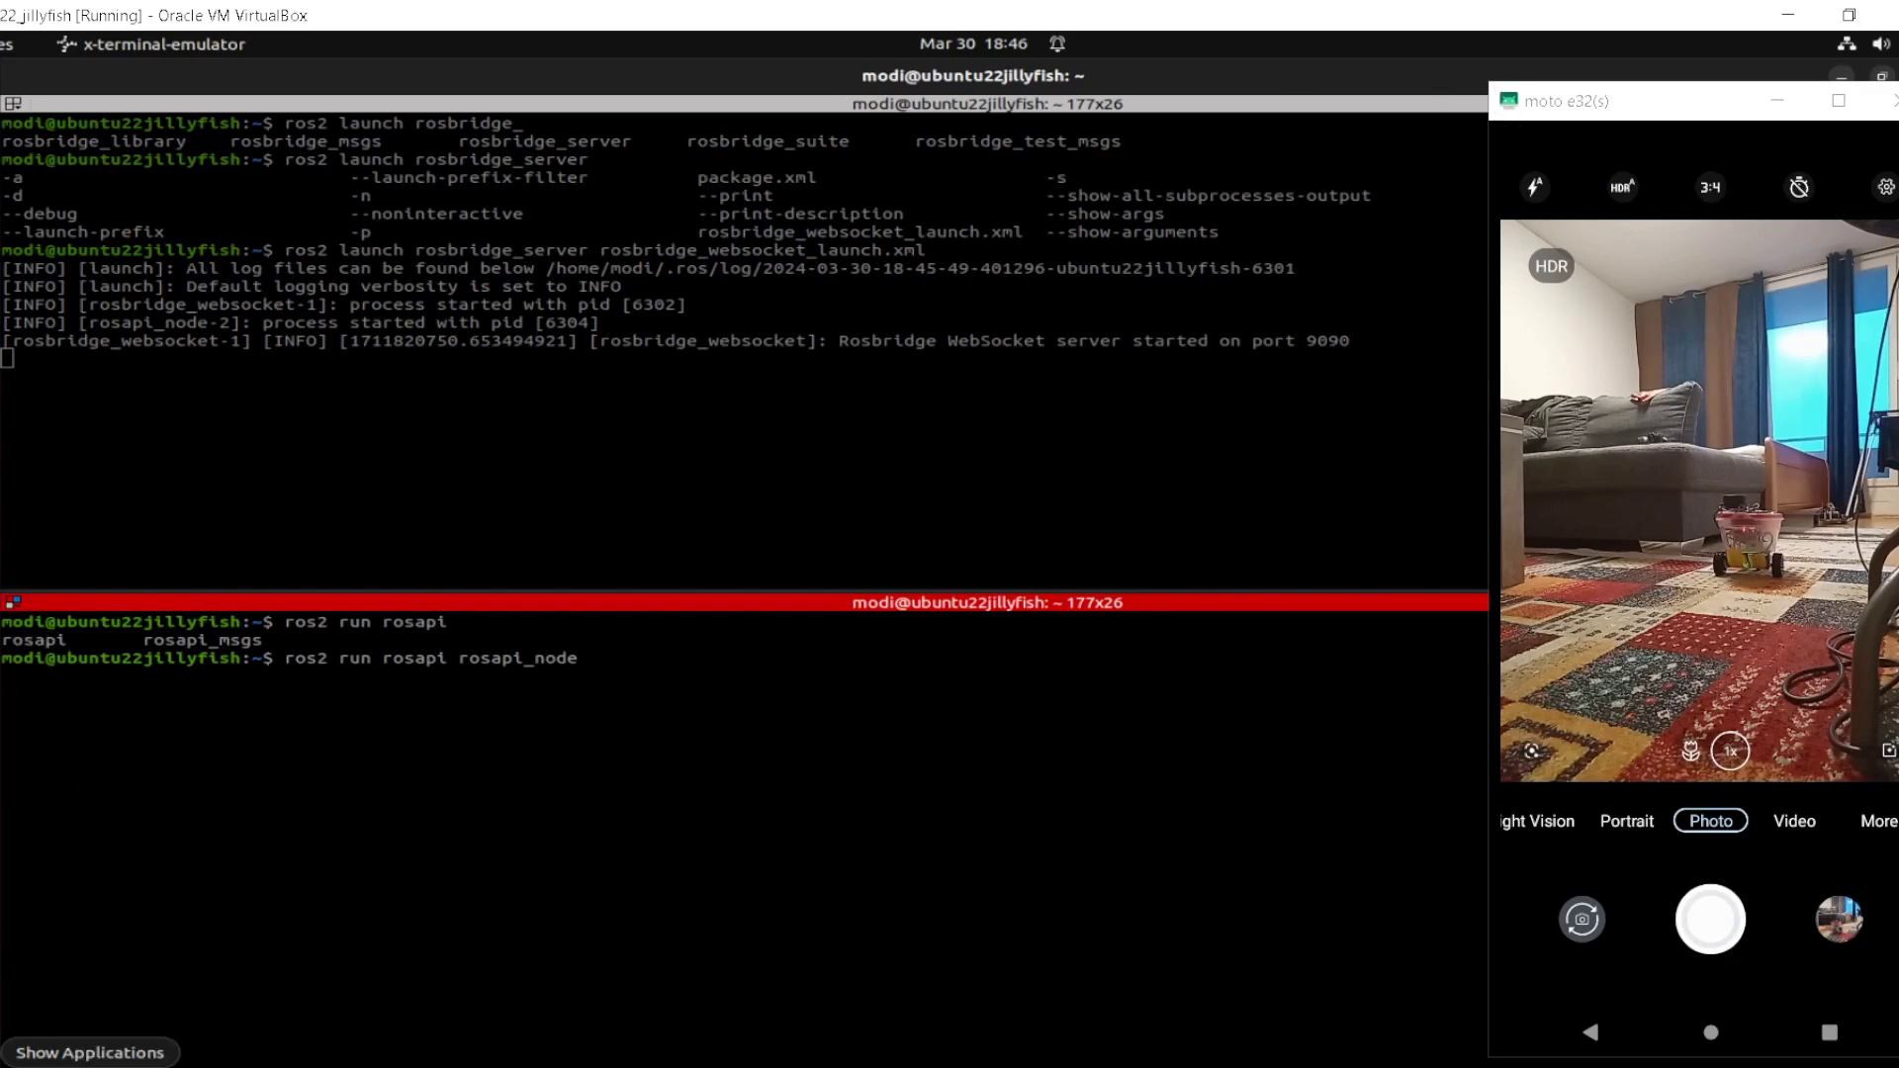
pyautogui.rightClick(326, 841)
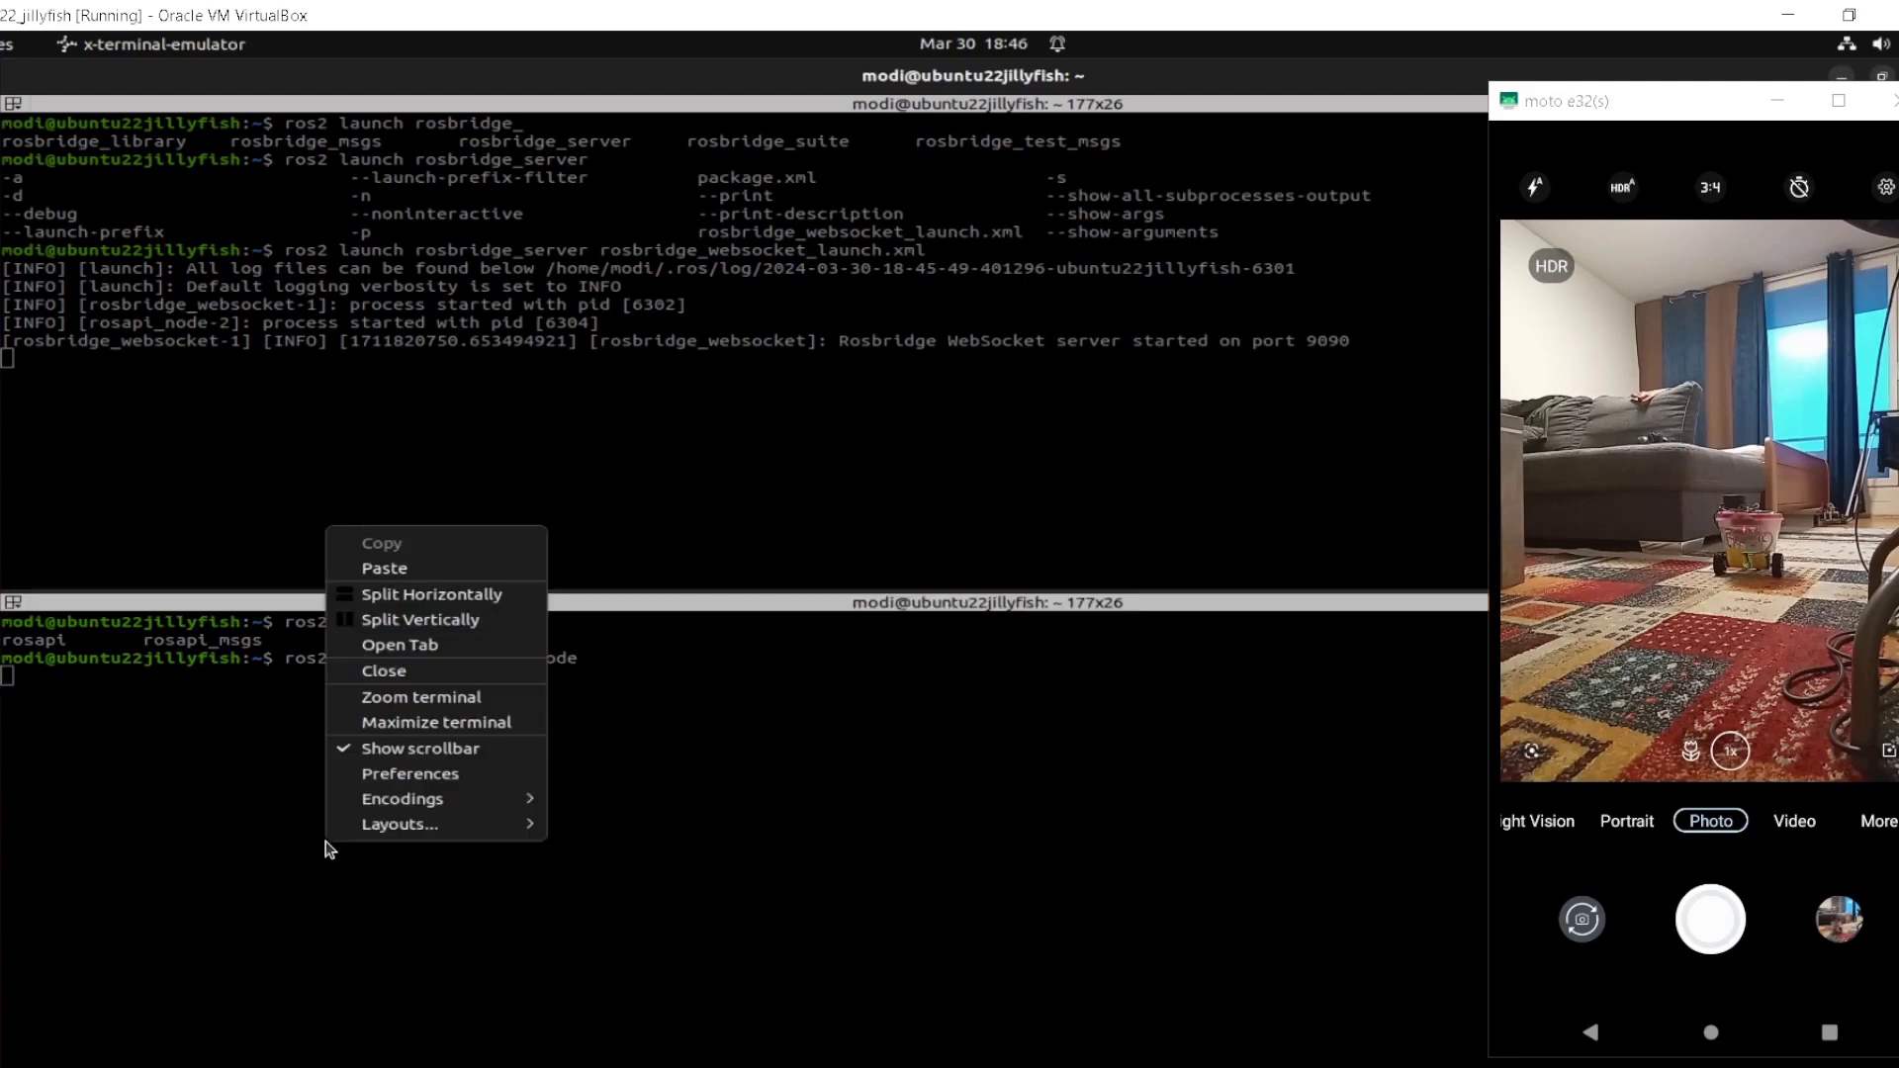
# Split the lower pane horizontally and run foxglove-studio in the new pane.
pyautogui.click(449, 599)
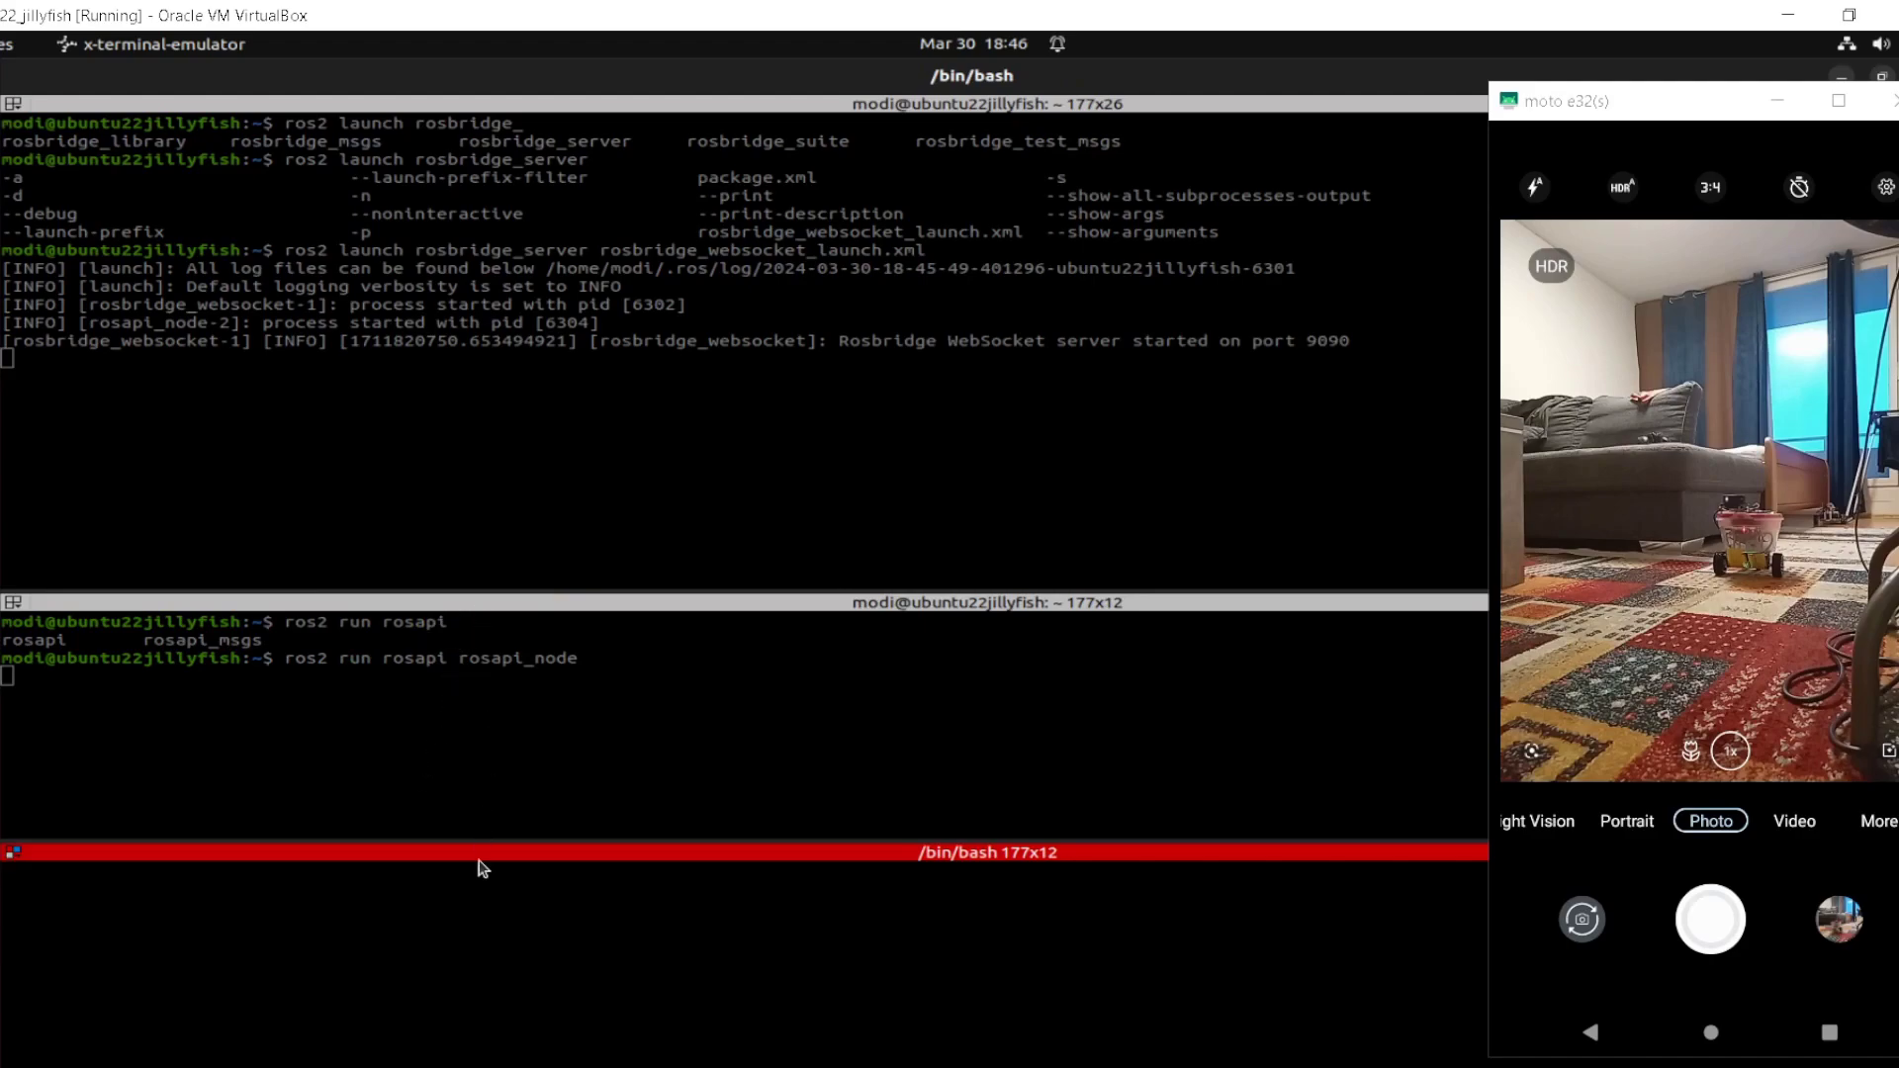
pyautogui.write('foxglove-studio')
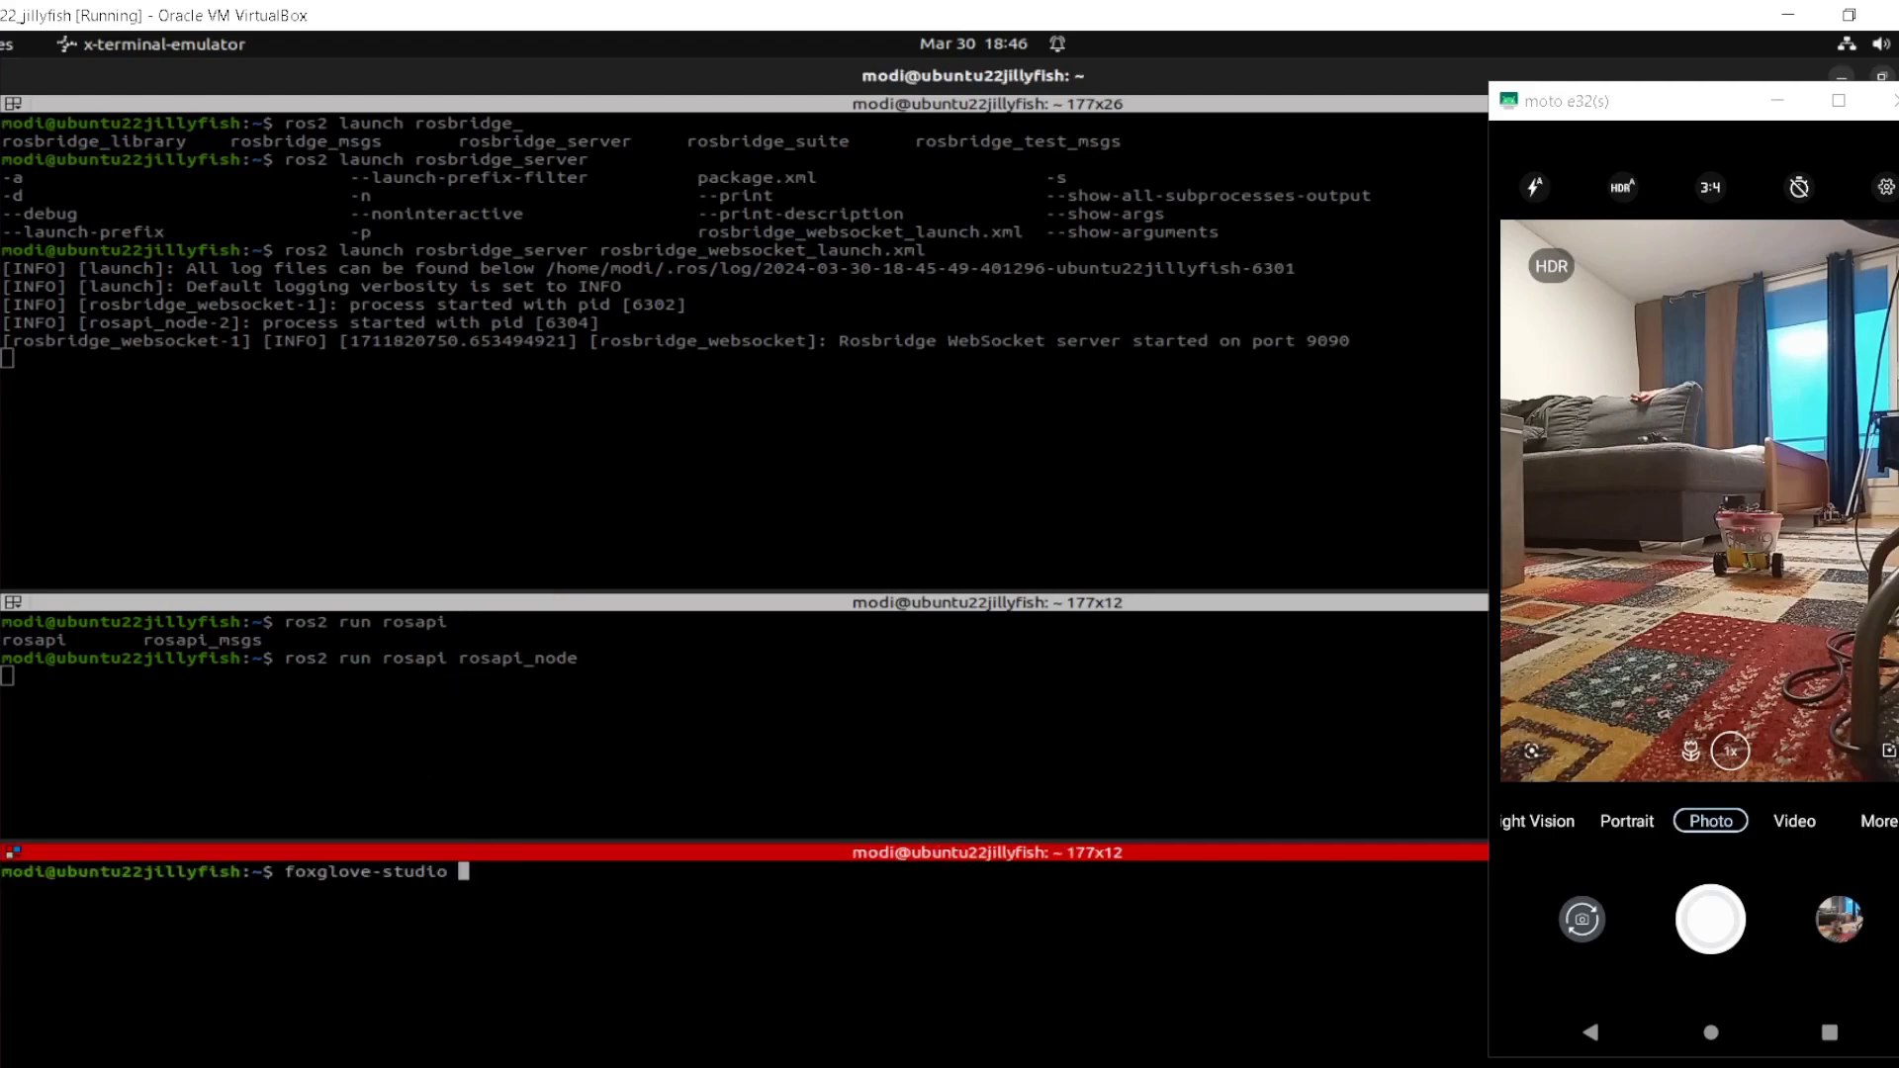
pyautogui.press('Return')
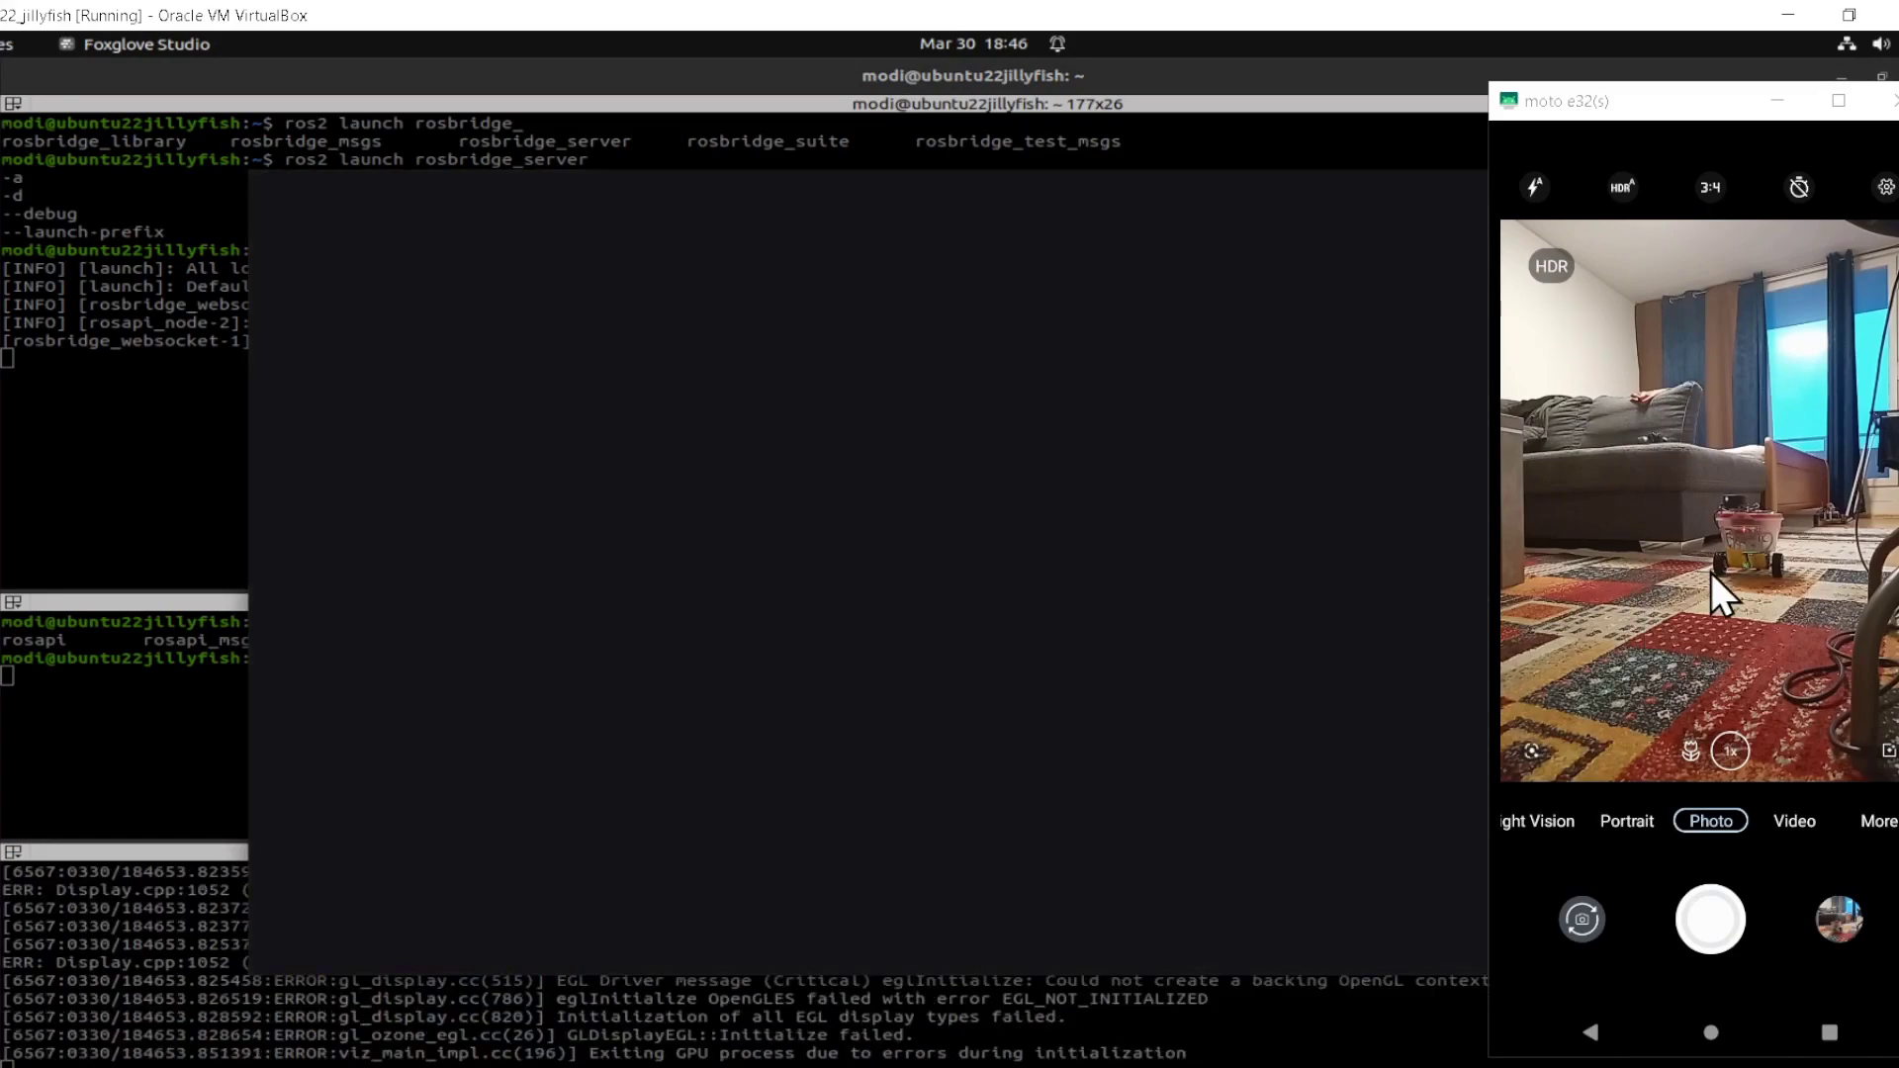
# Bring the Foxglove Studio window forward and move it to the top-left of the screen.
pyautogui.click(1710, 569)
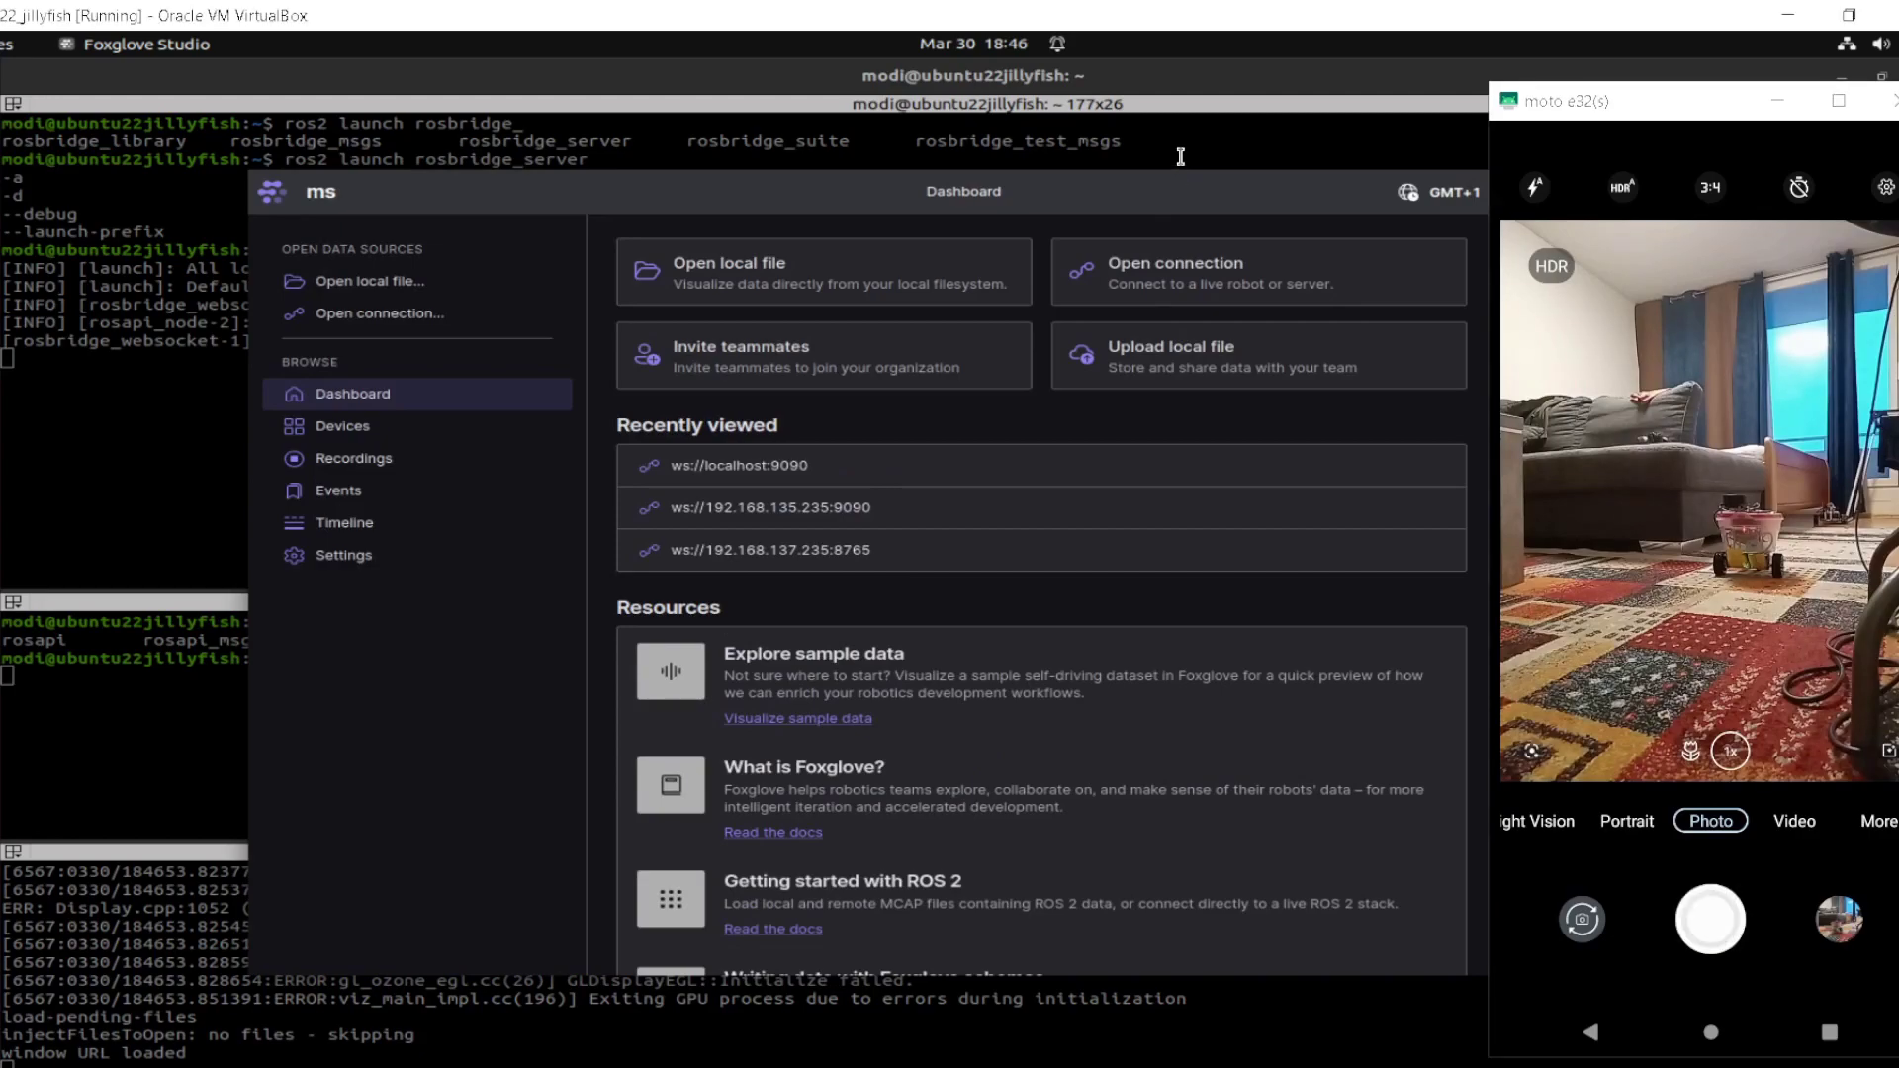
pyautogui.click(1180, 157)
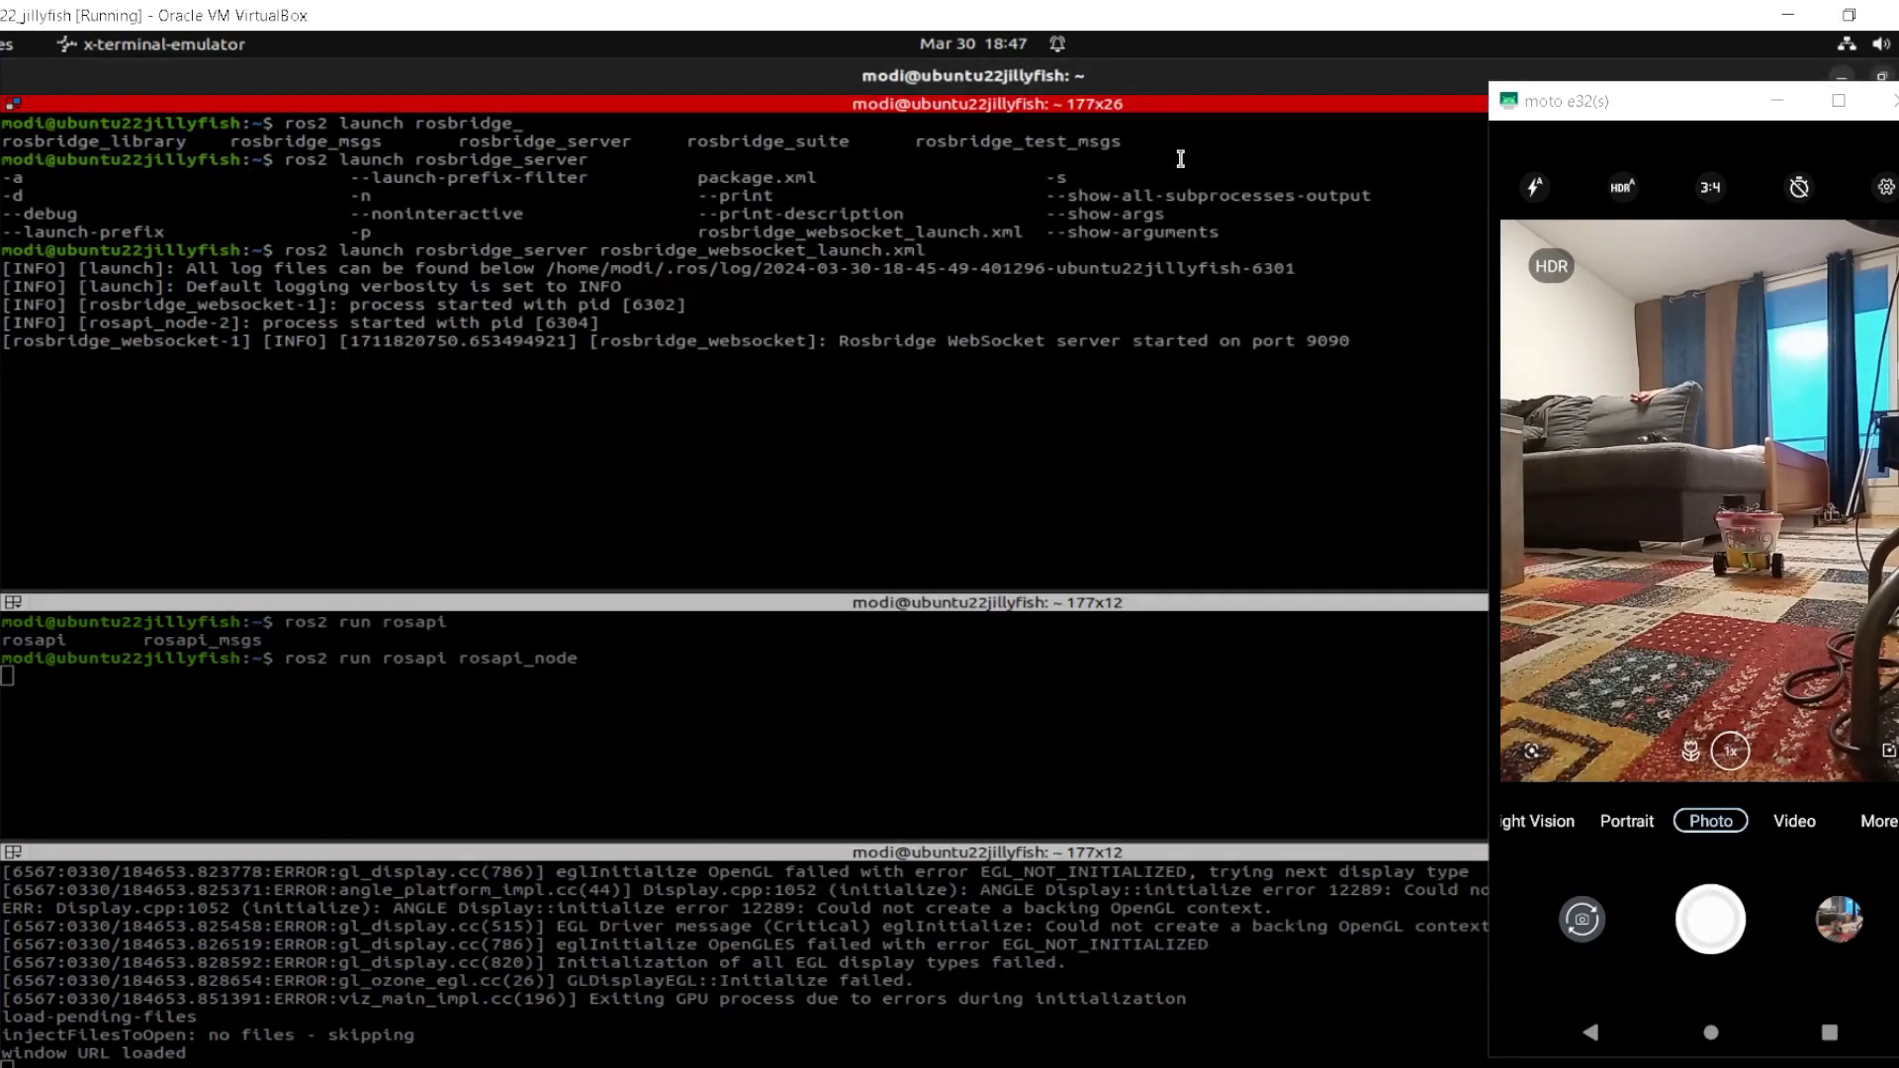
pyautogui.hotkey('alt', 'Tab')
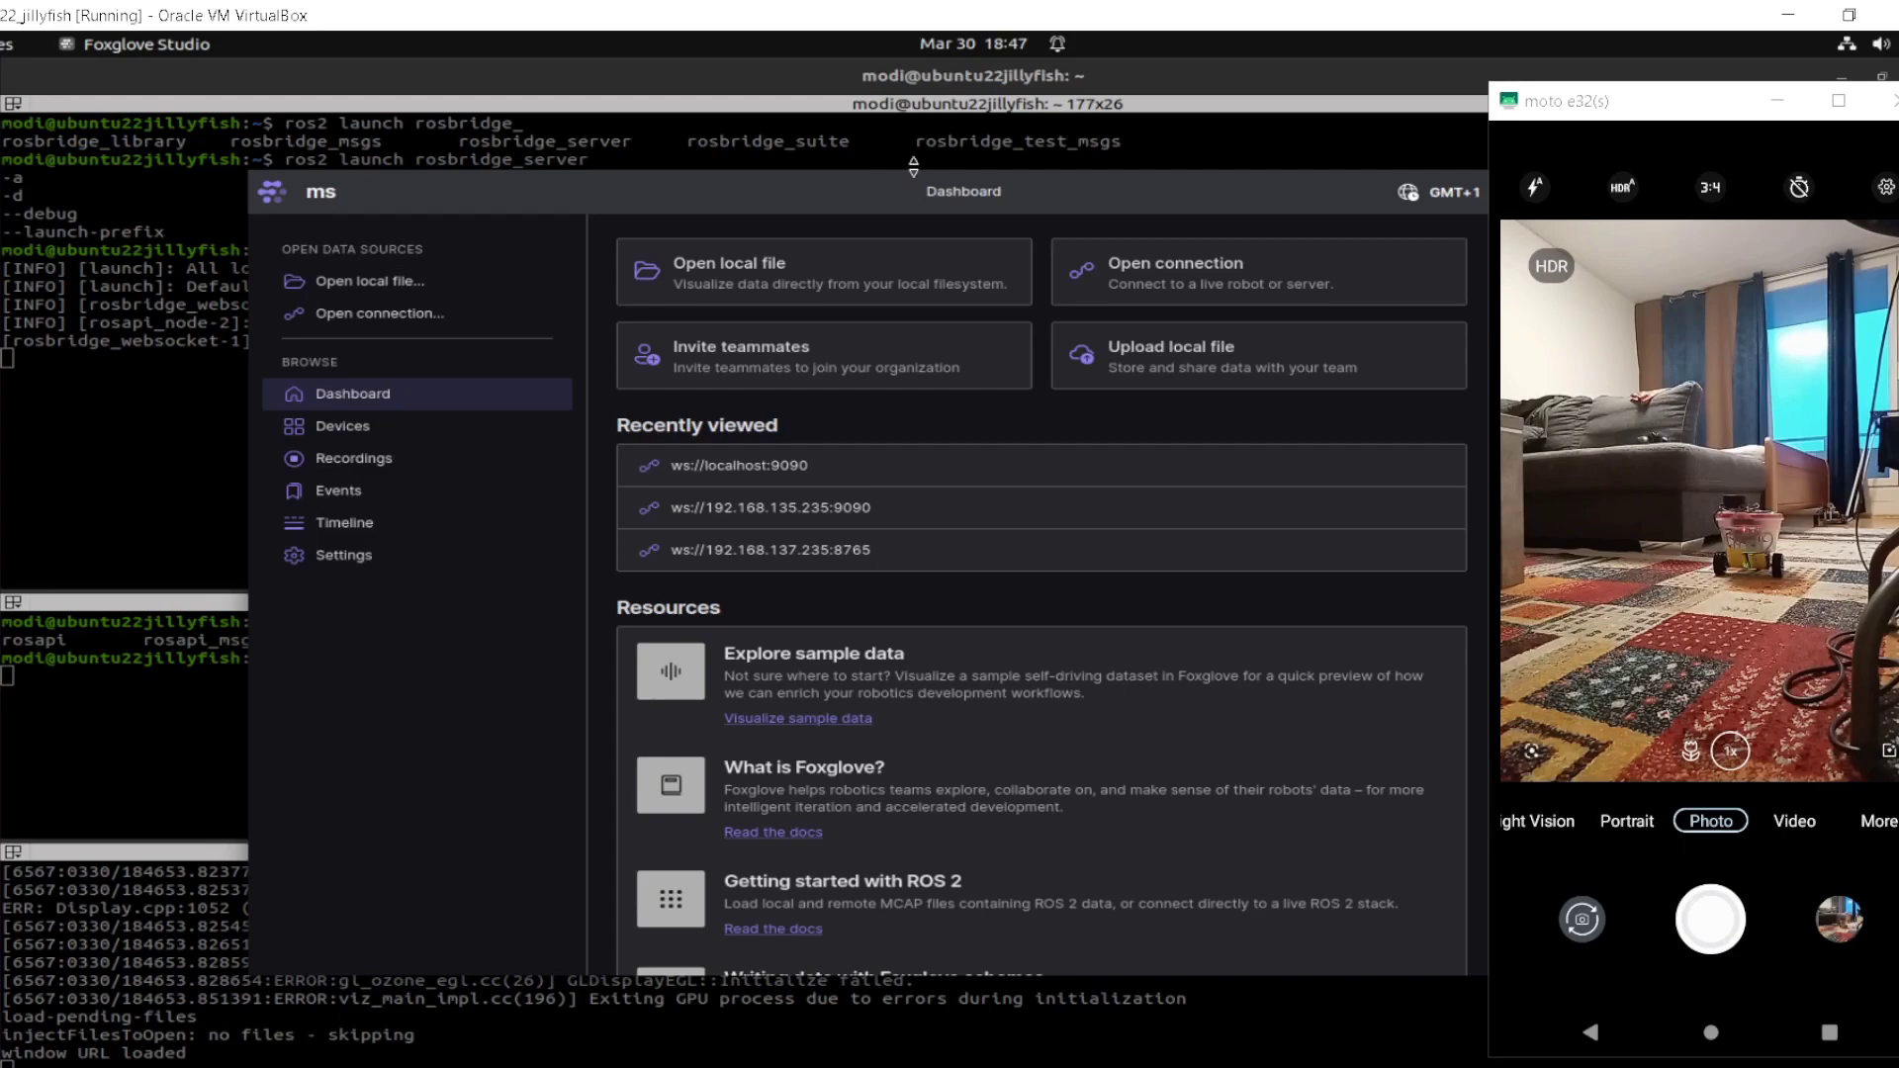
pyautogui.moveTo(918, 182); pyautogui.dragTo(685, 120)
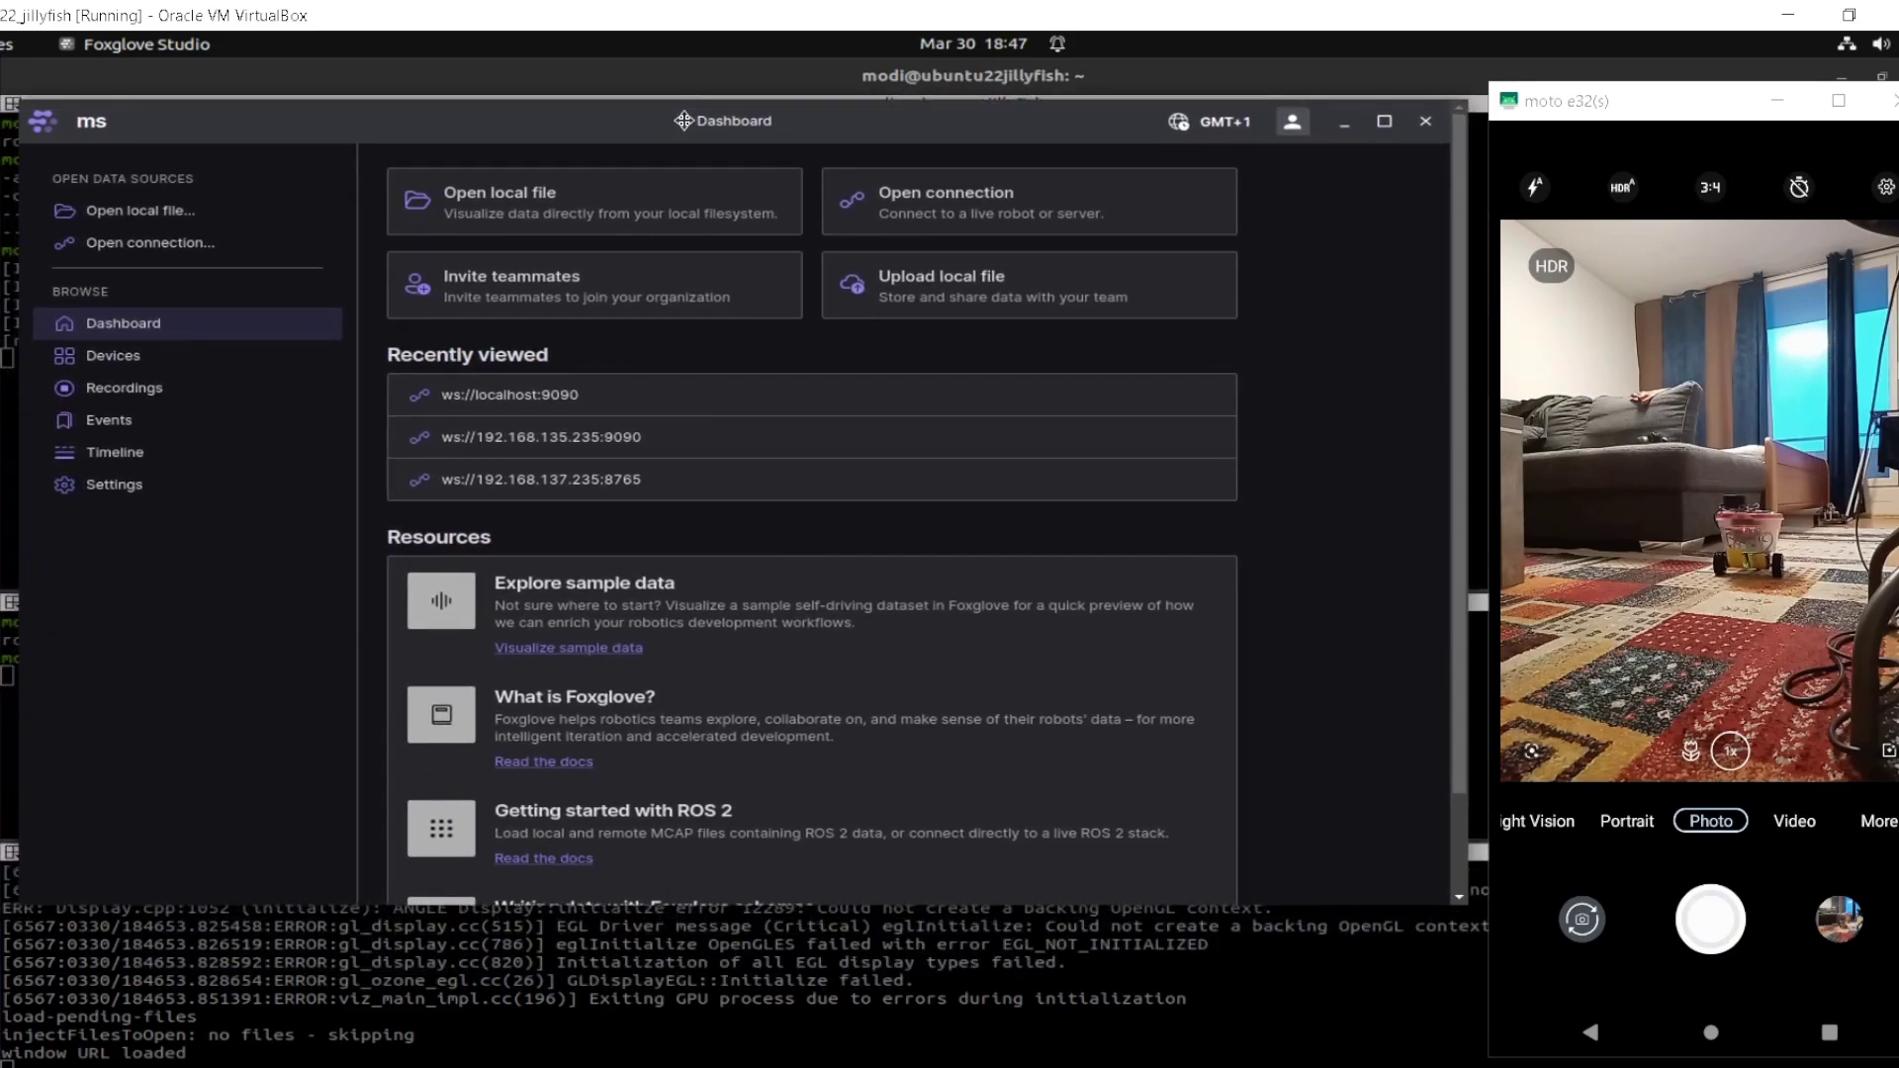
# Open a Rosbridge connection to ws://localhost:9090 so the 3D panel shows the SLAM map.
pyautogui.click(109, 246)
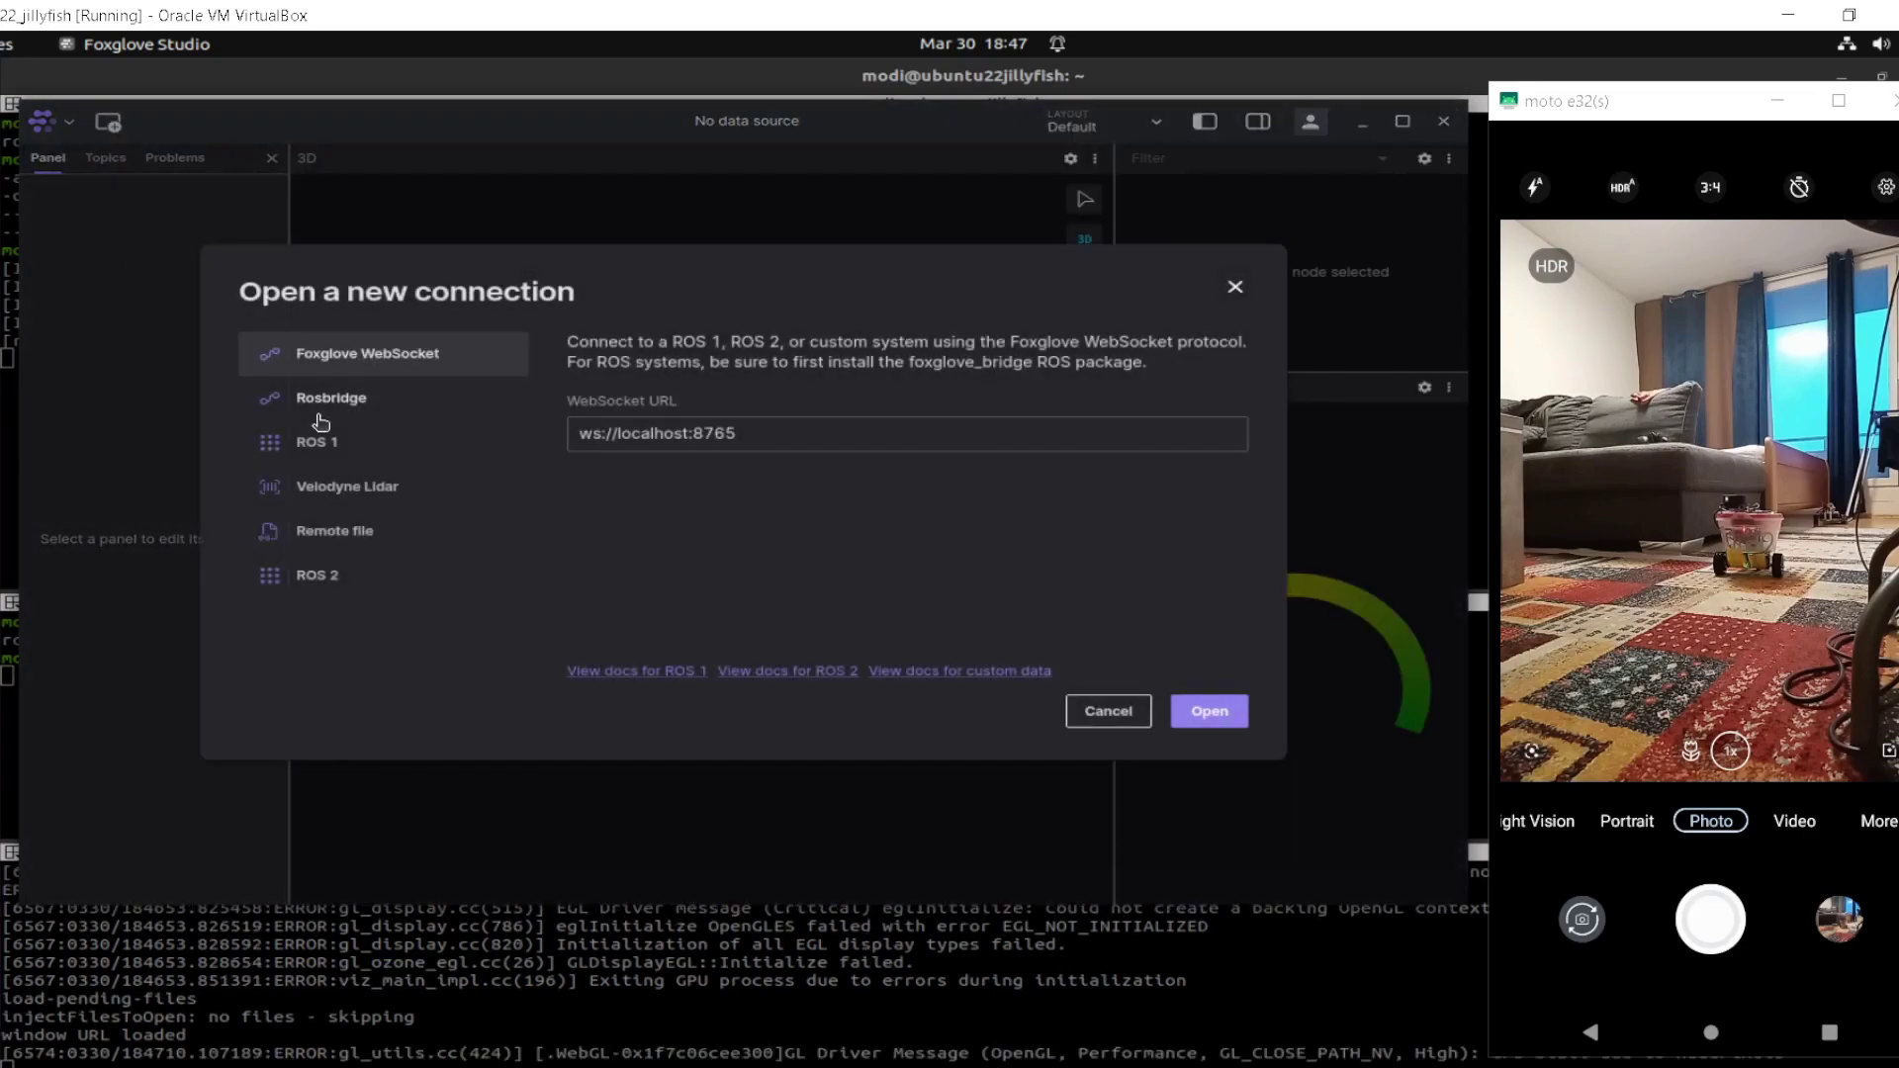
pyautogui.click(319, 400)
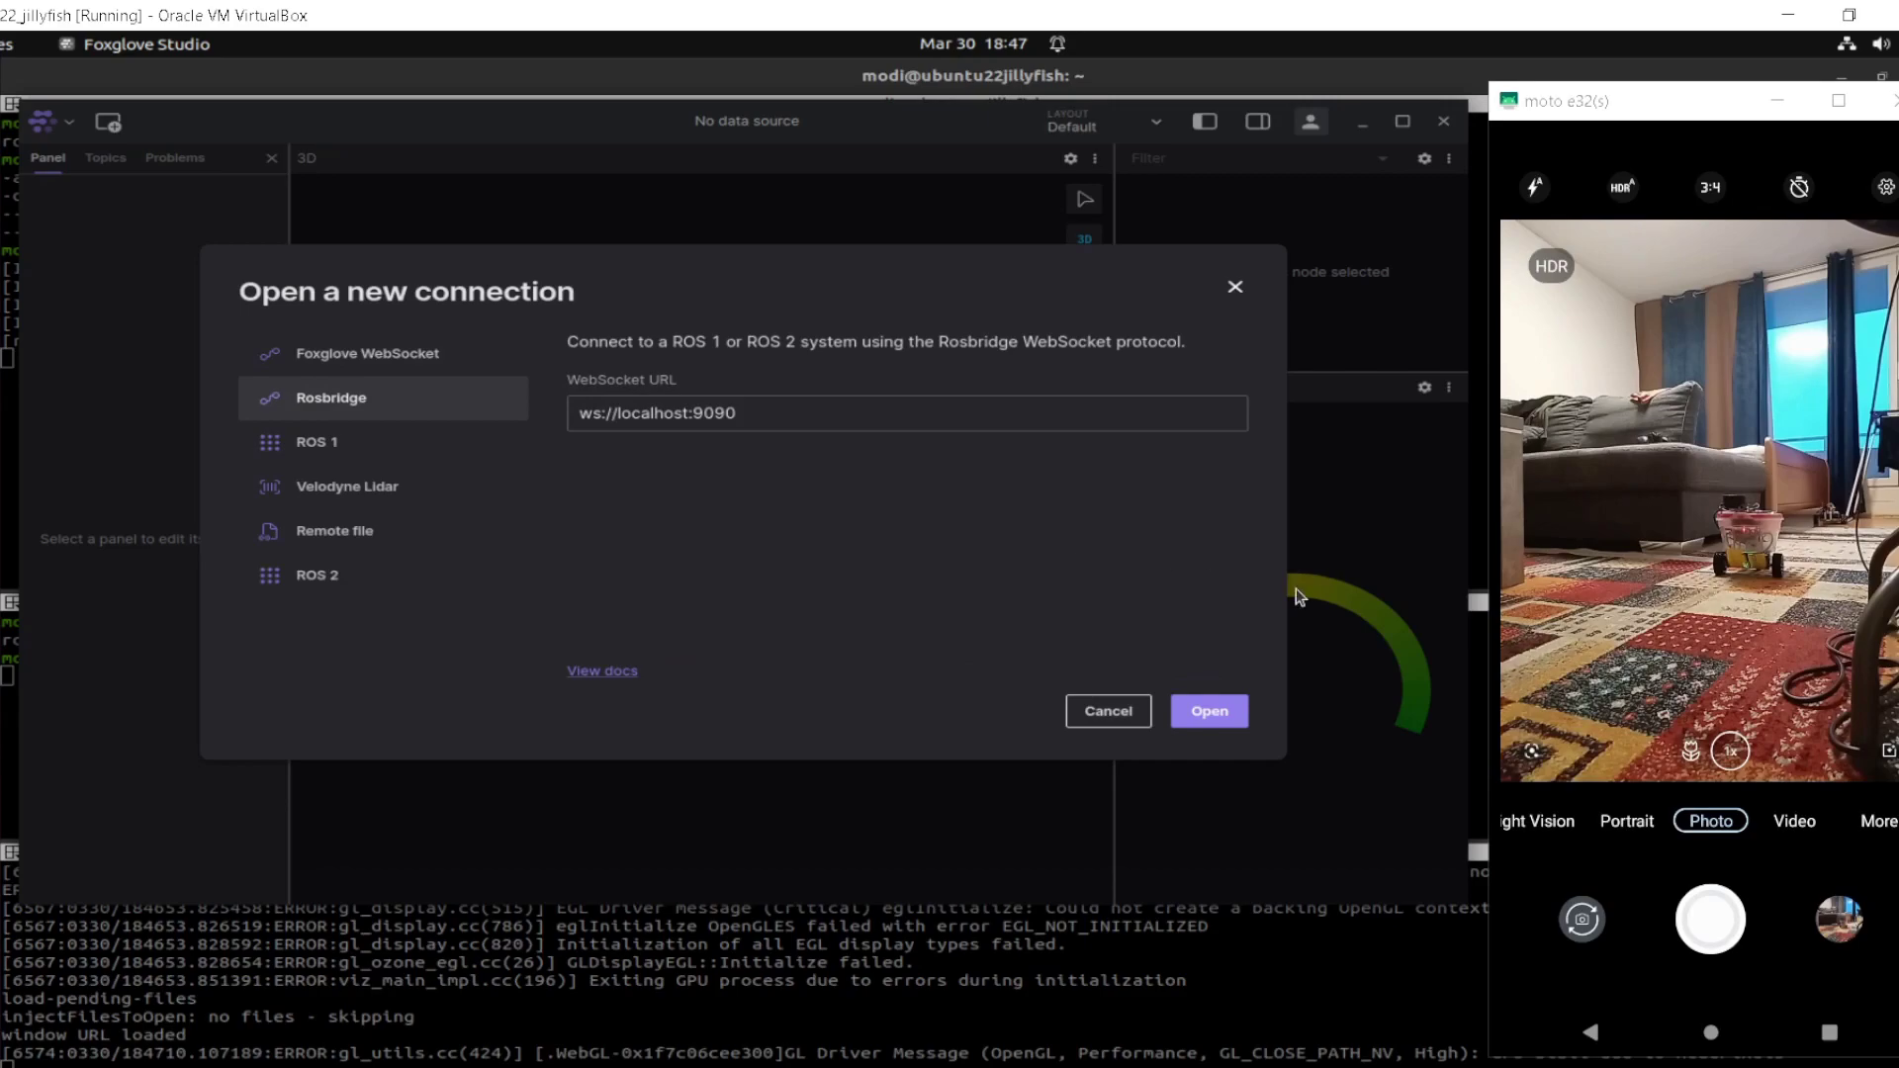
pyautogui.click(1211, 712)
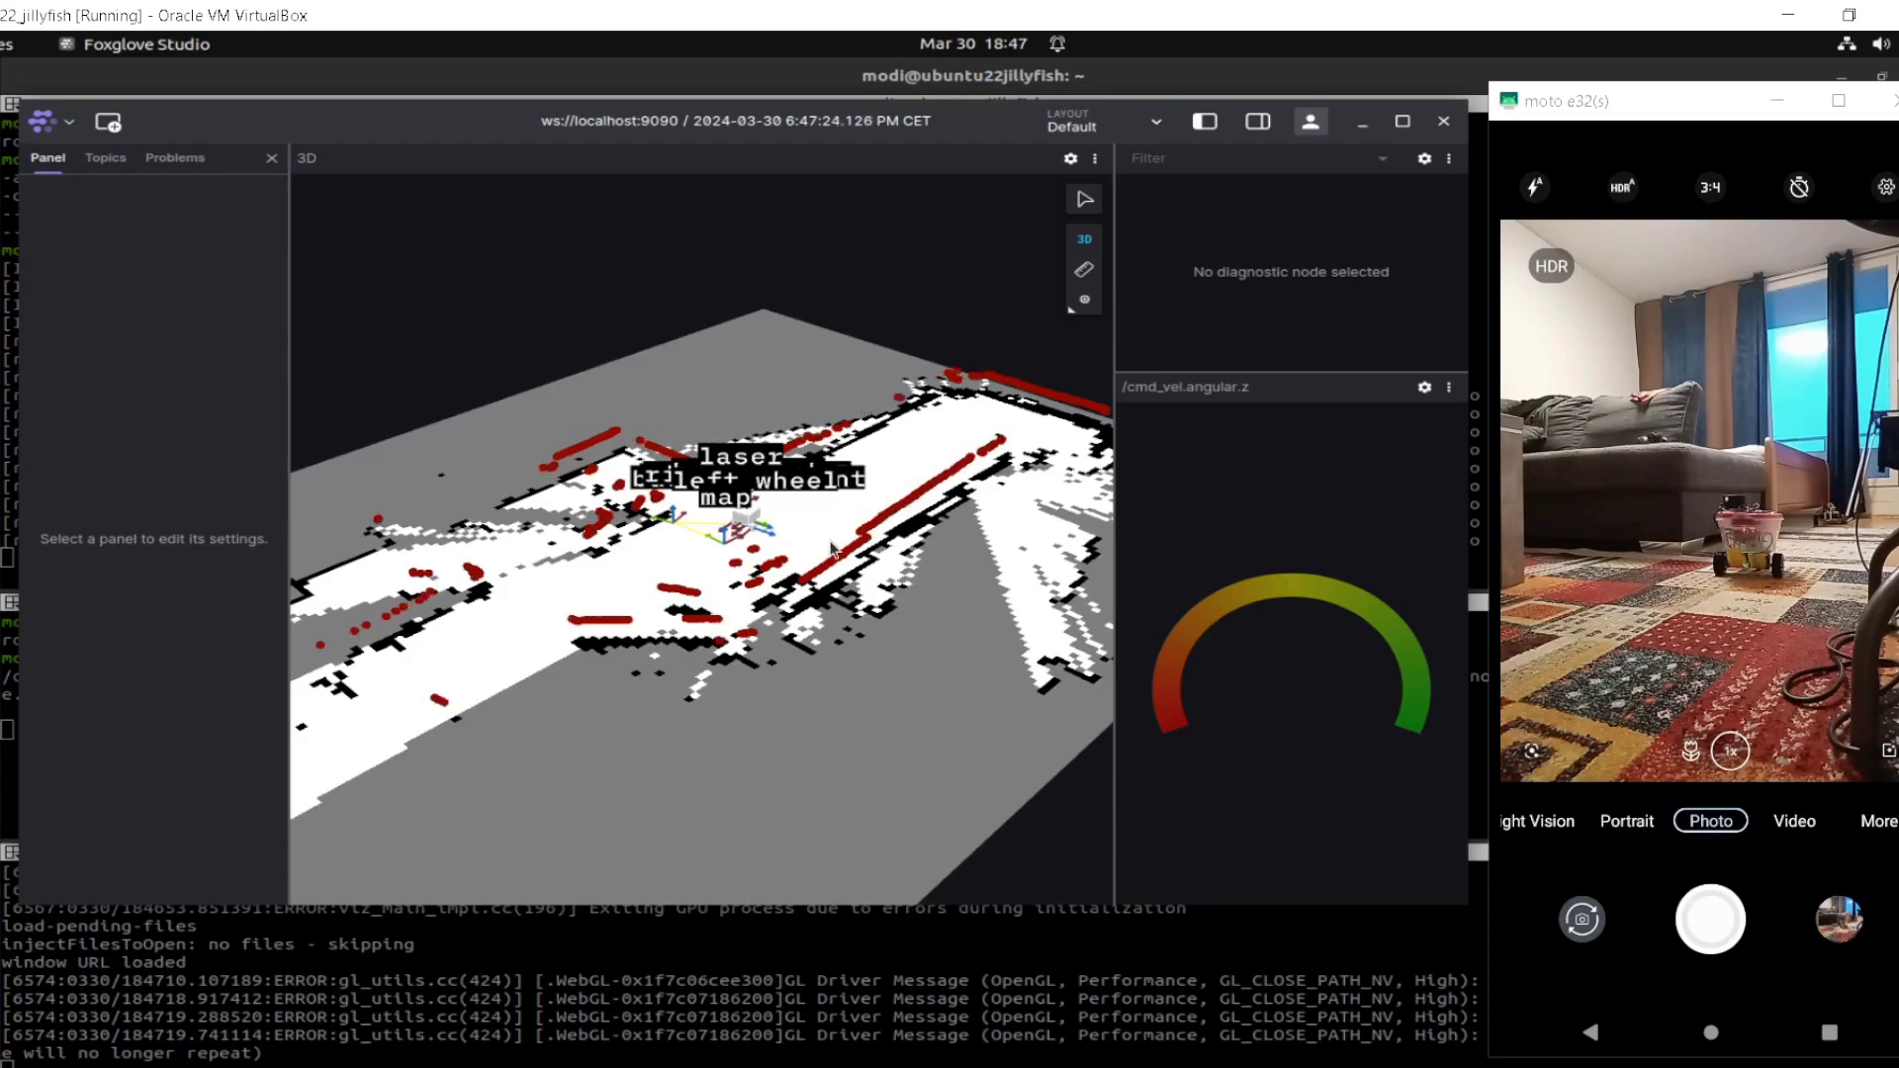
# Open the Diagnostics – Detail panel's settings with topic /diagnostics, then dismiss its ⋮ menu.
pyautogui.click(927, 508)
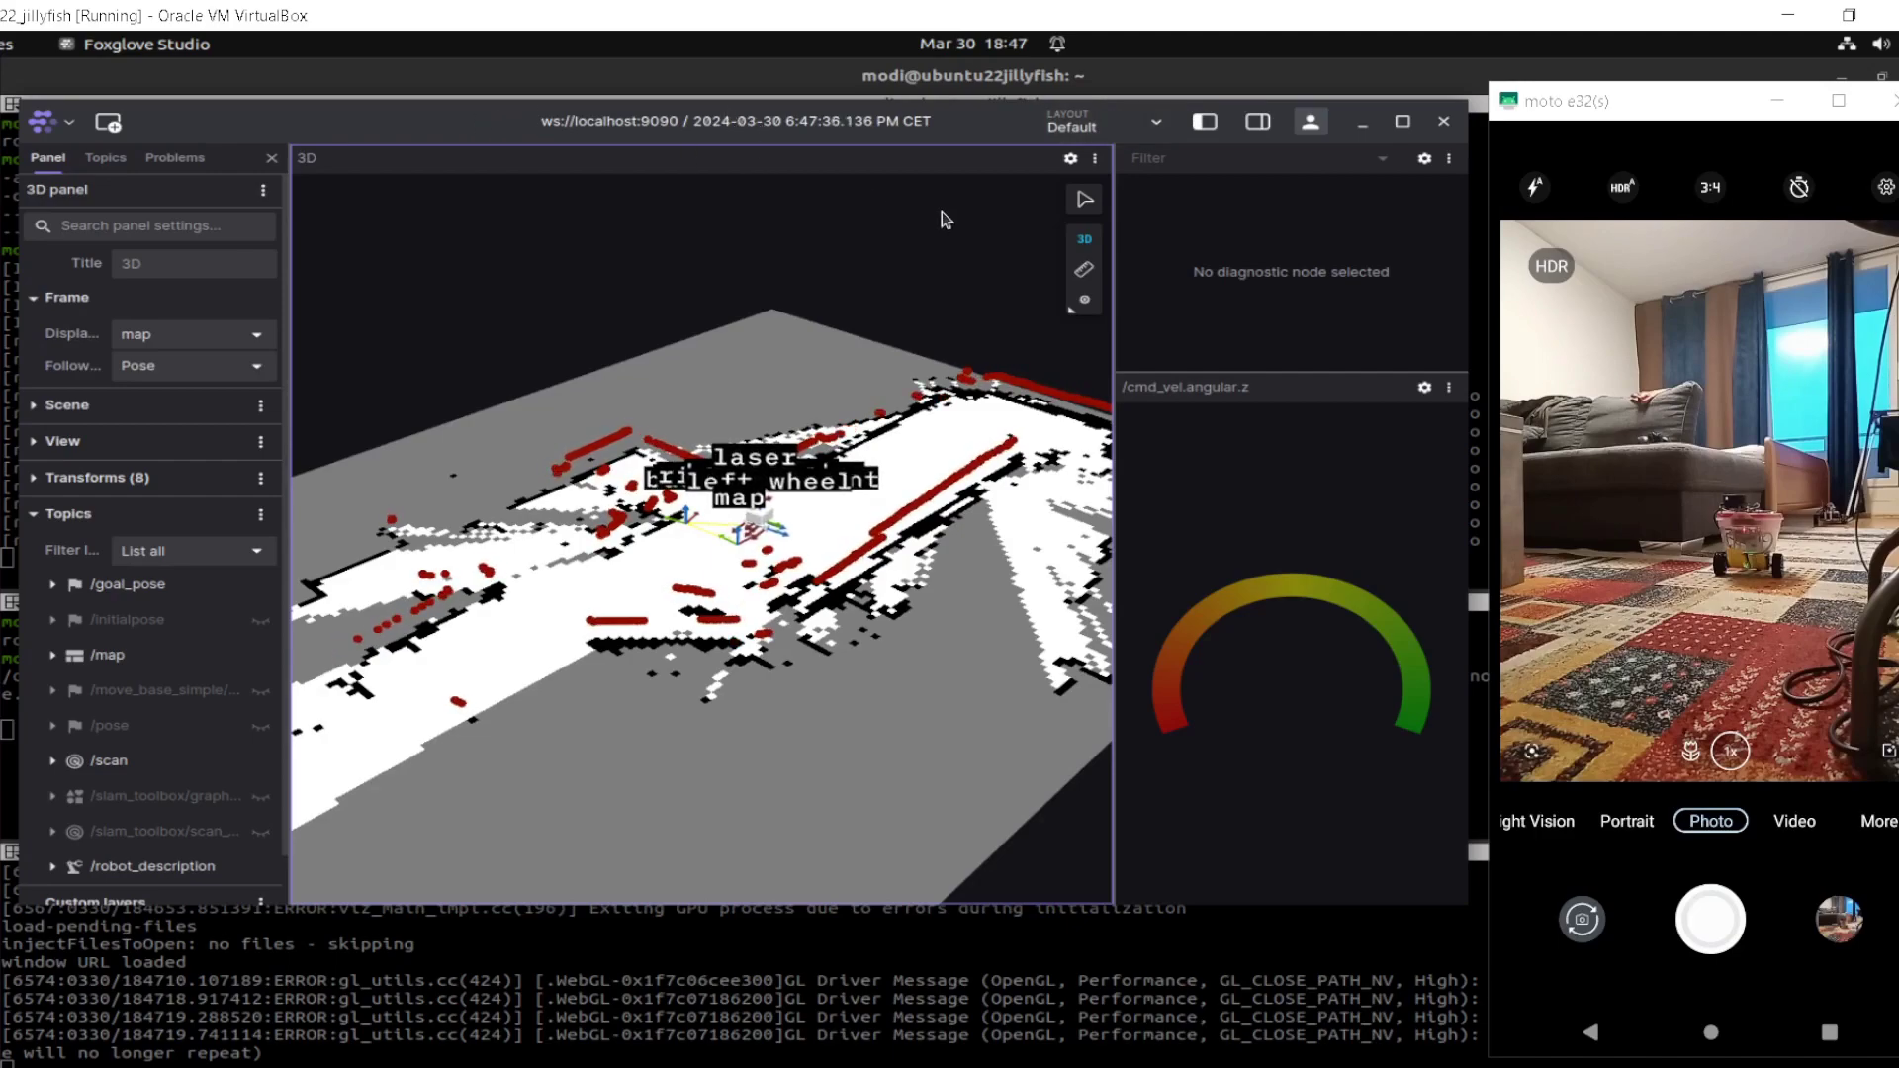
pyautogui.click(1426, 160)
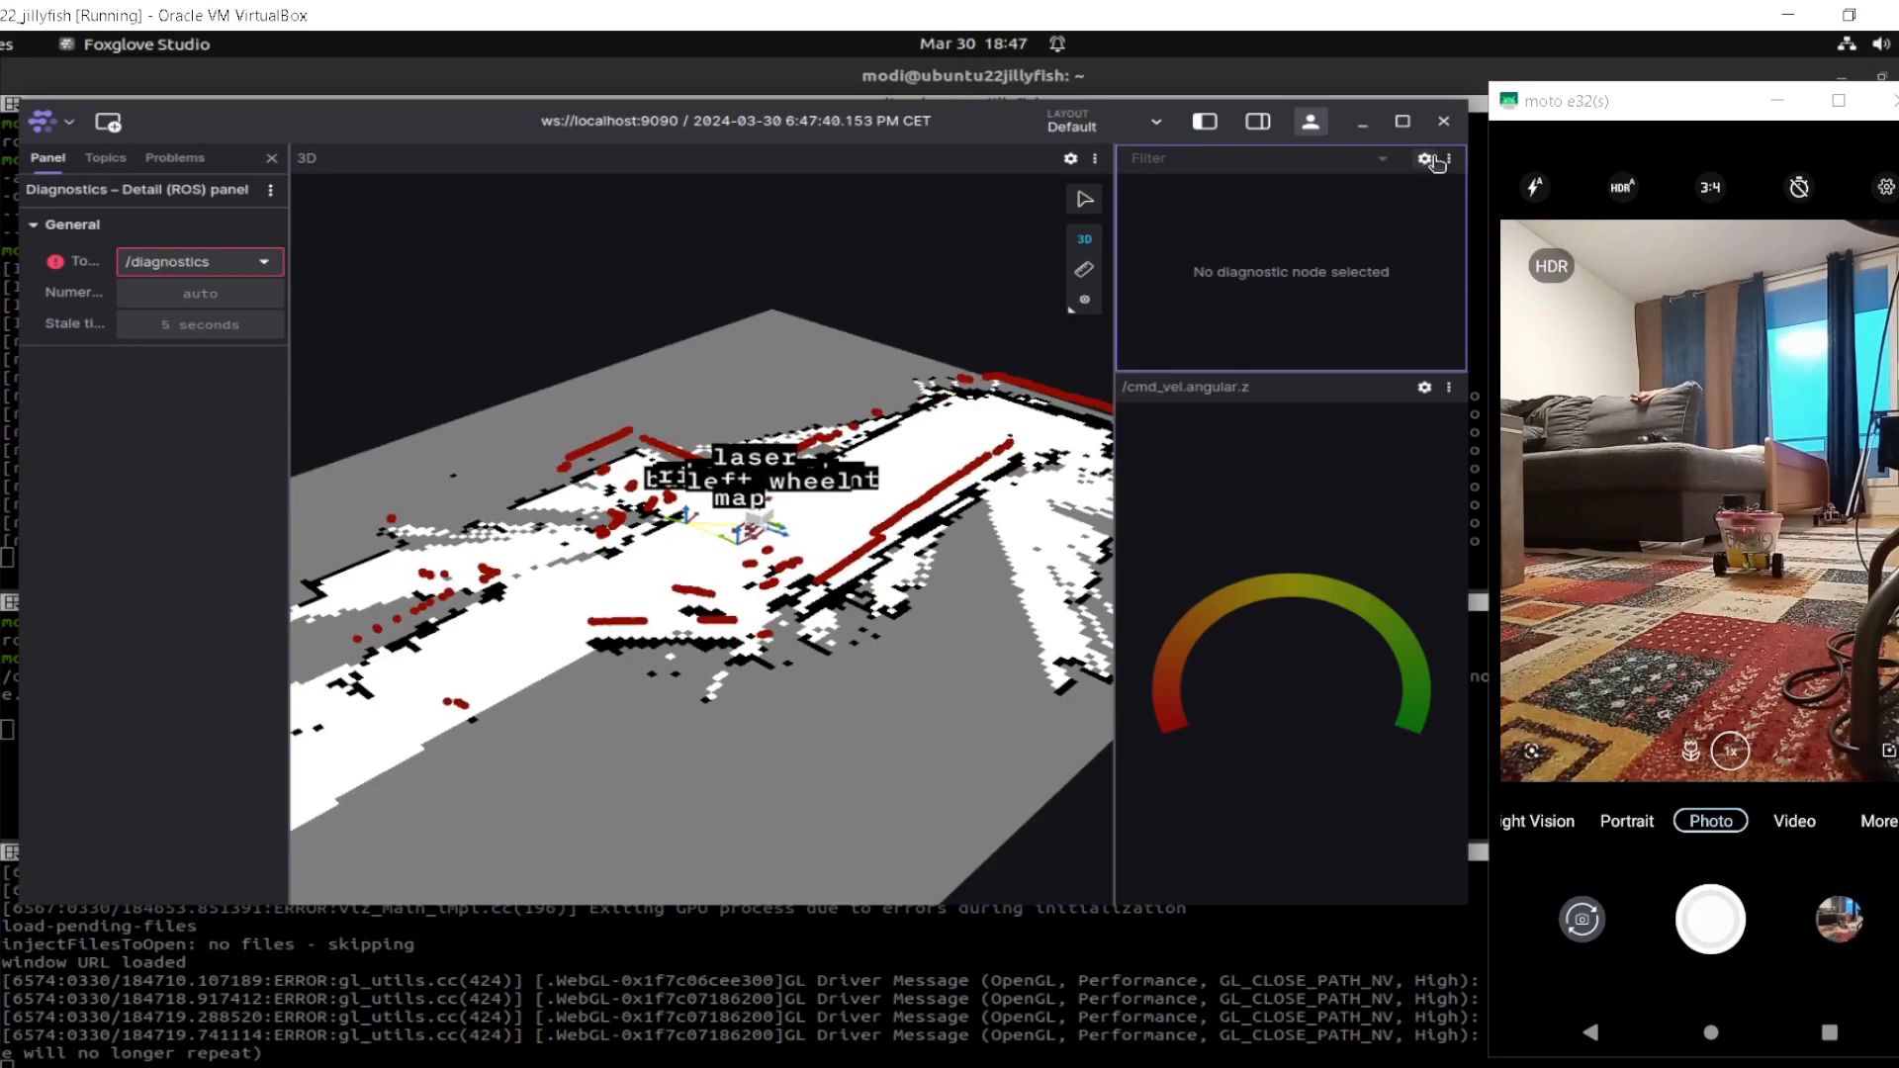
pyautogui.click(1448, 159)
pyautogui.moveTo(1421, 208)
pyautogui.press('Escape')
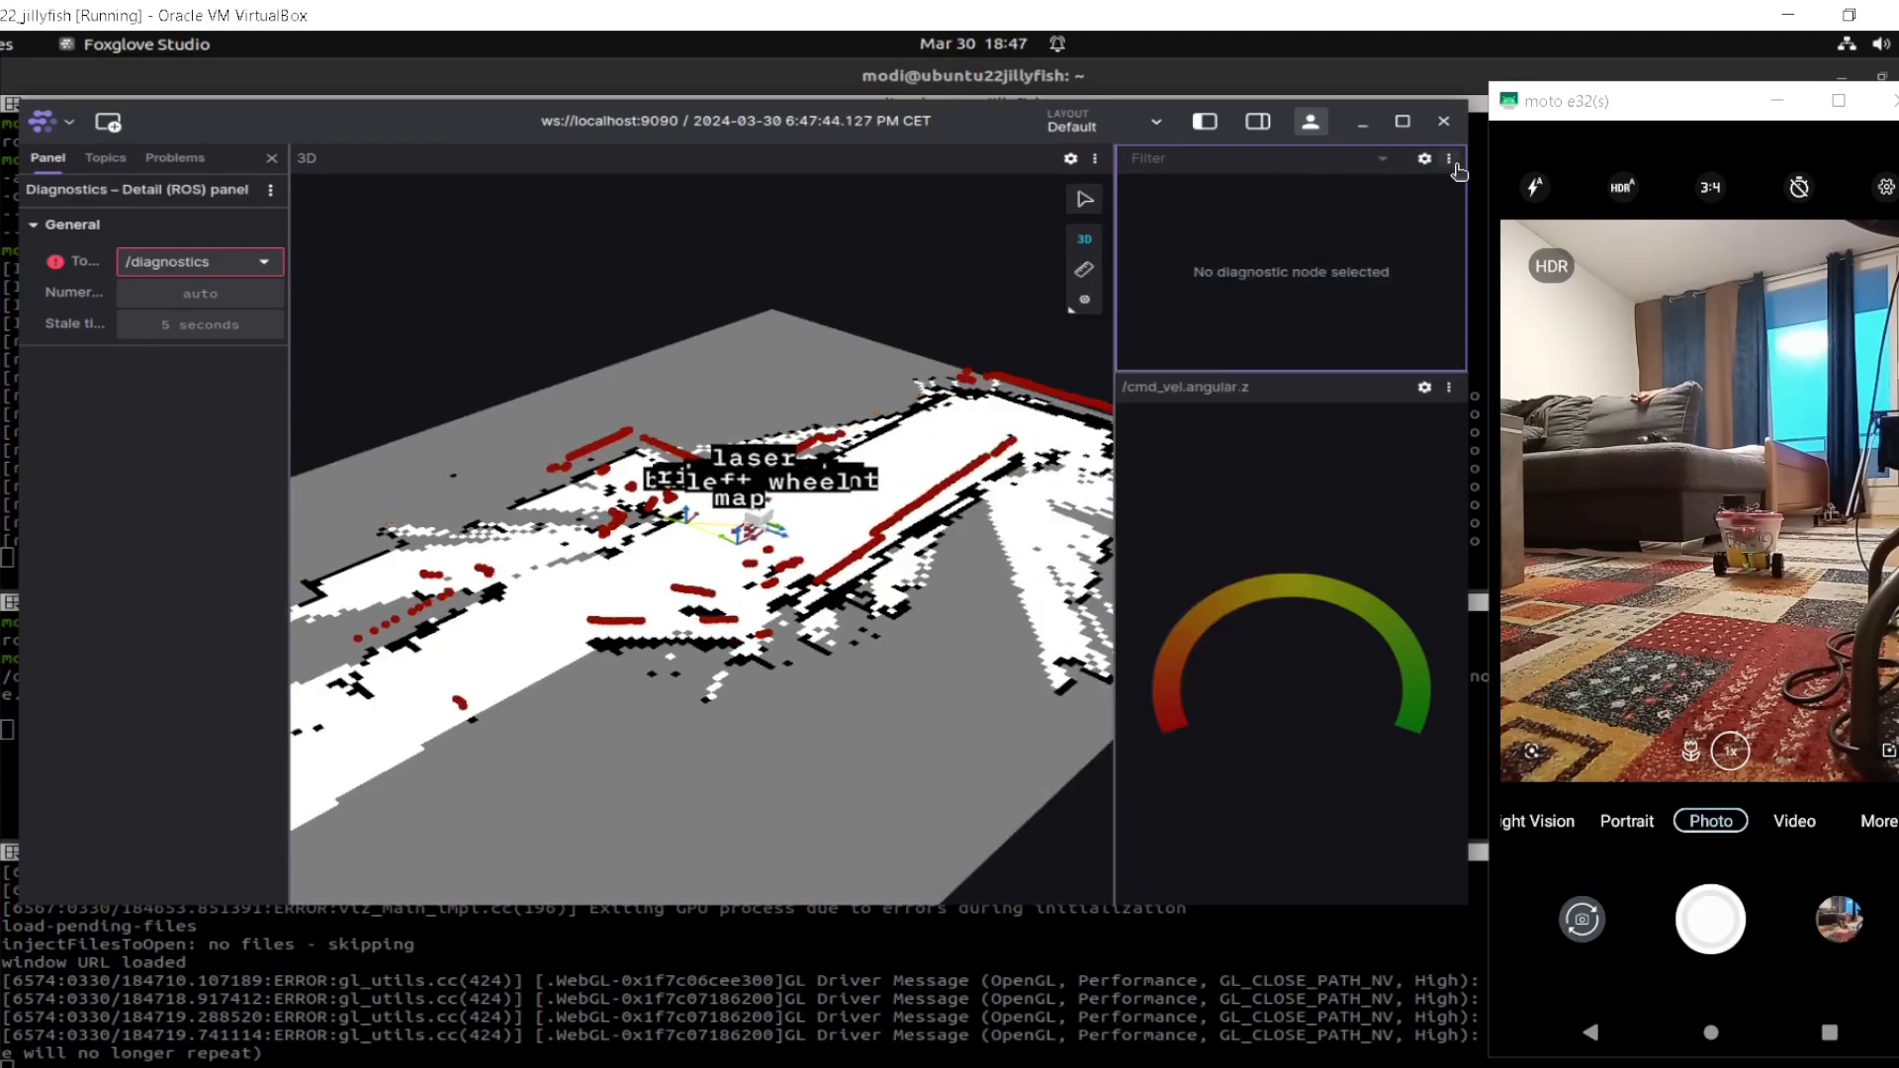
# Change the diagnostics panel into a Teleop panel.
pyautogui.click(1450, 160)
pyautogui.moveTo(1437, 201)
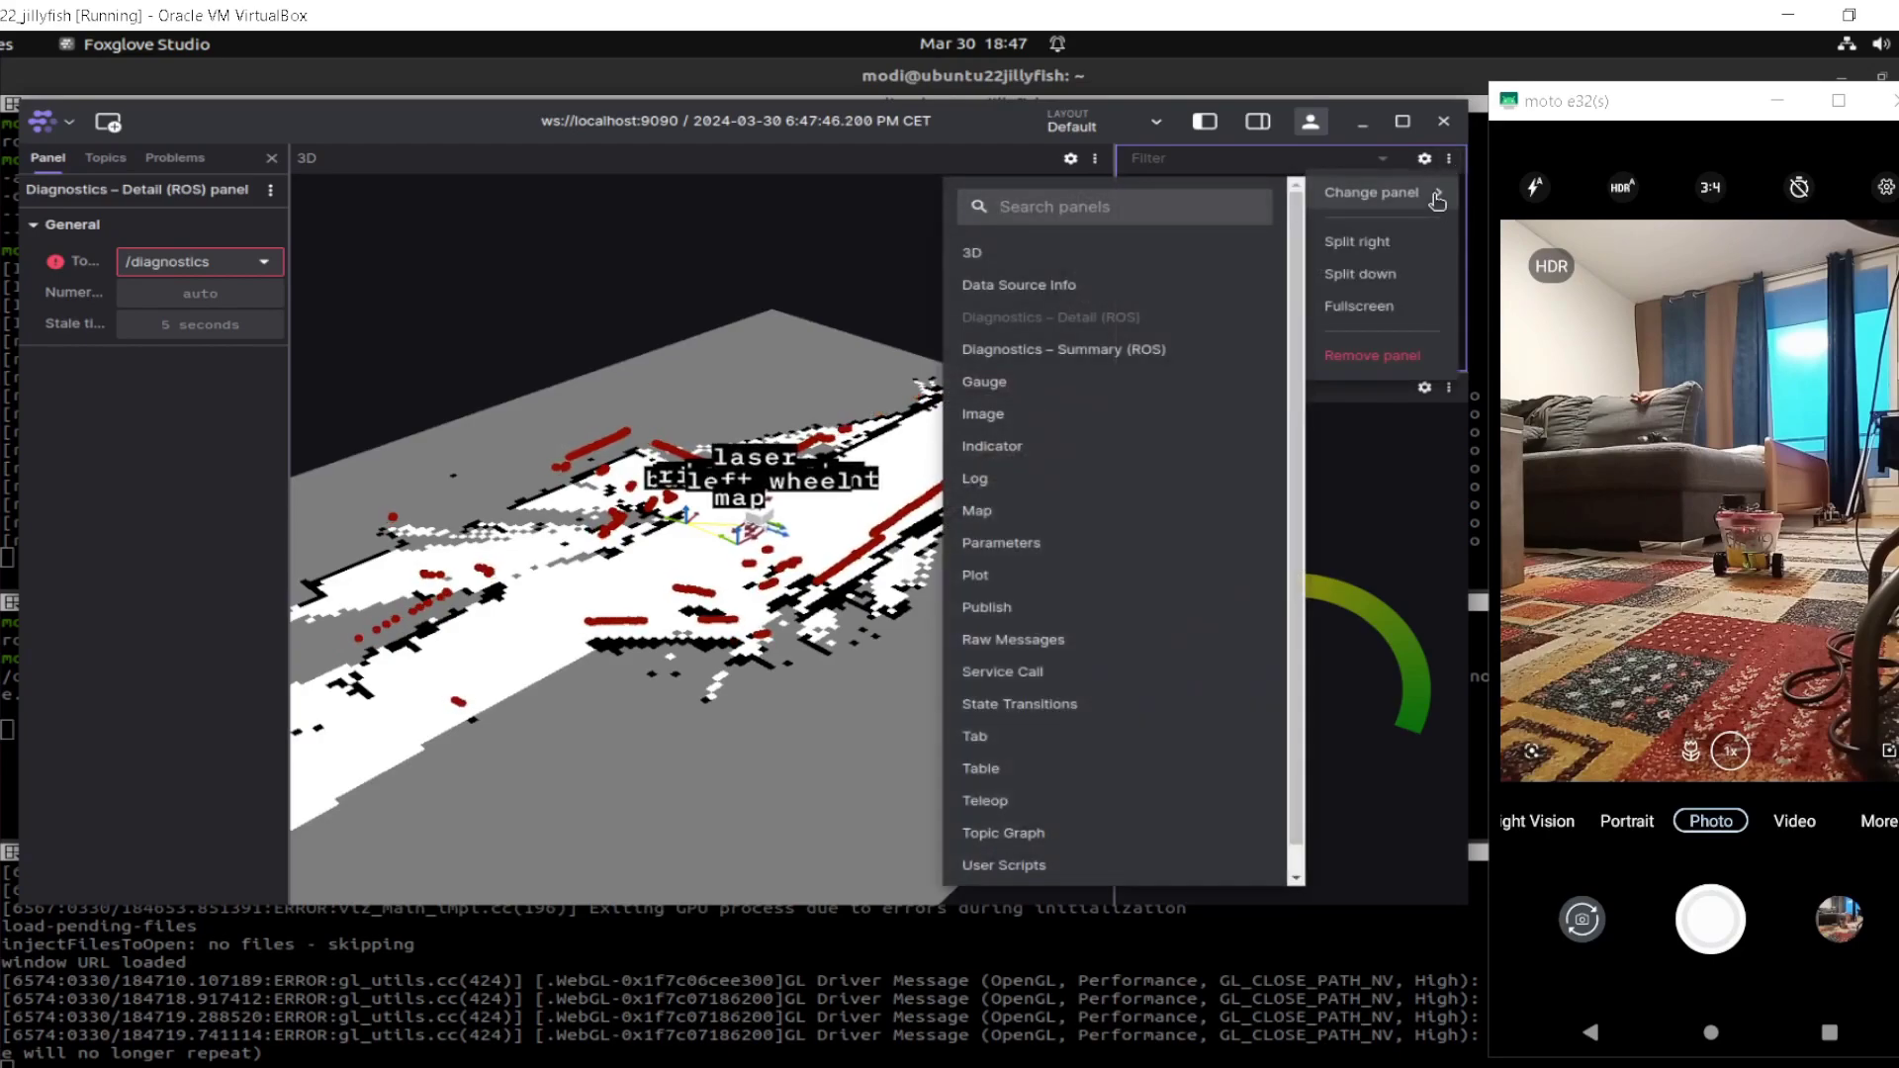
pyautogui.moveTo(1087, 384)
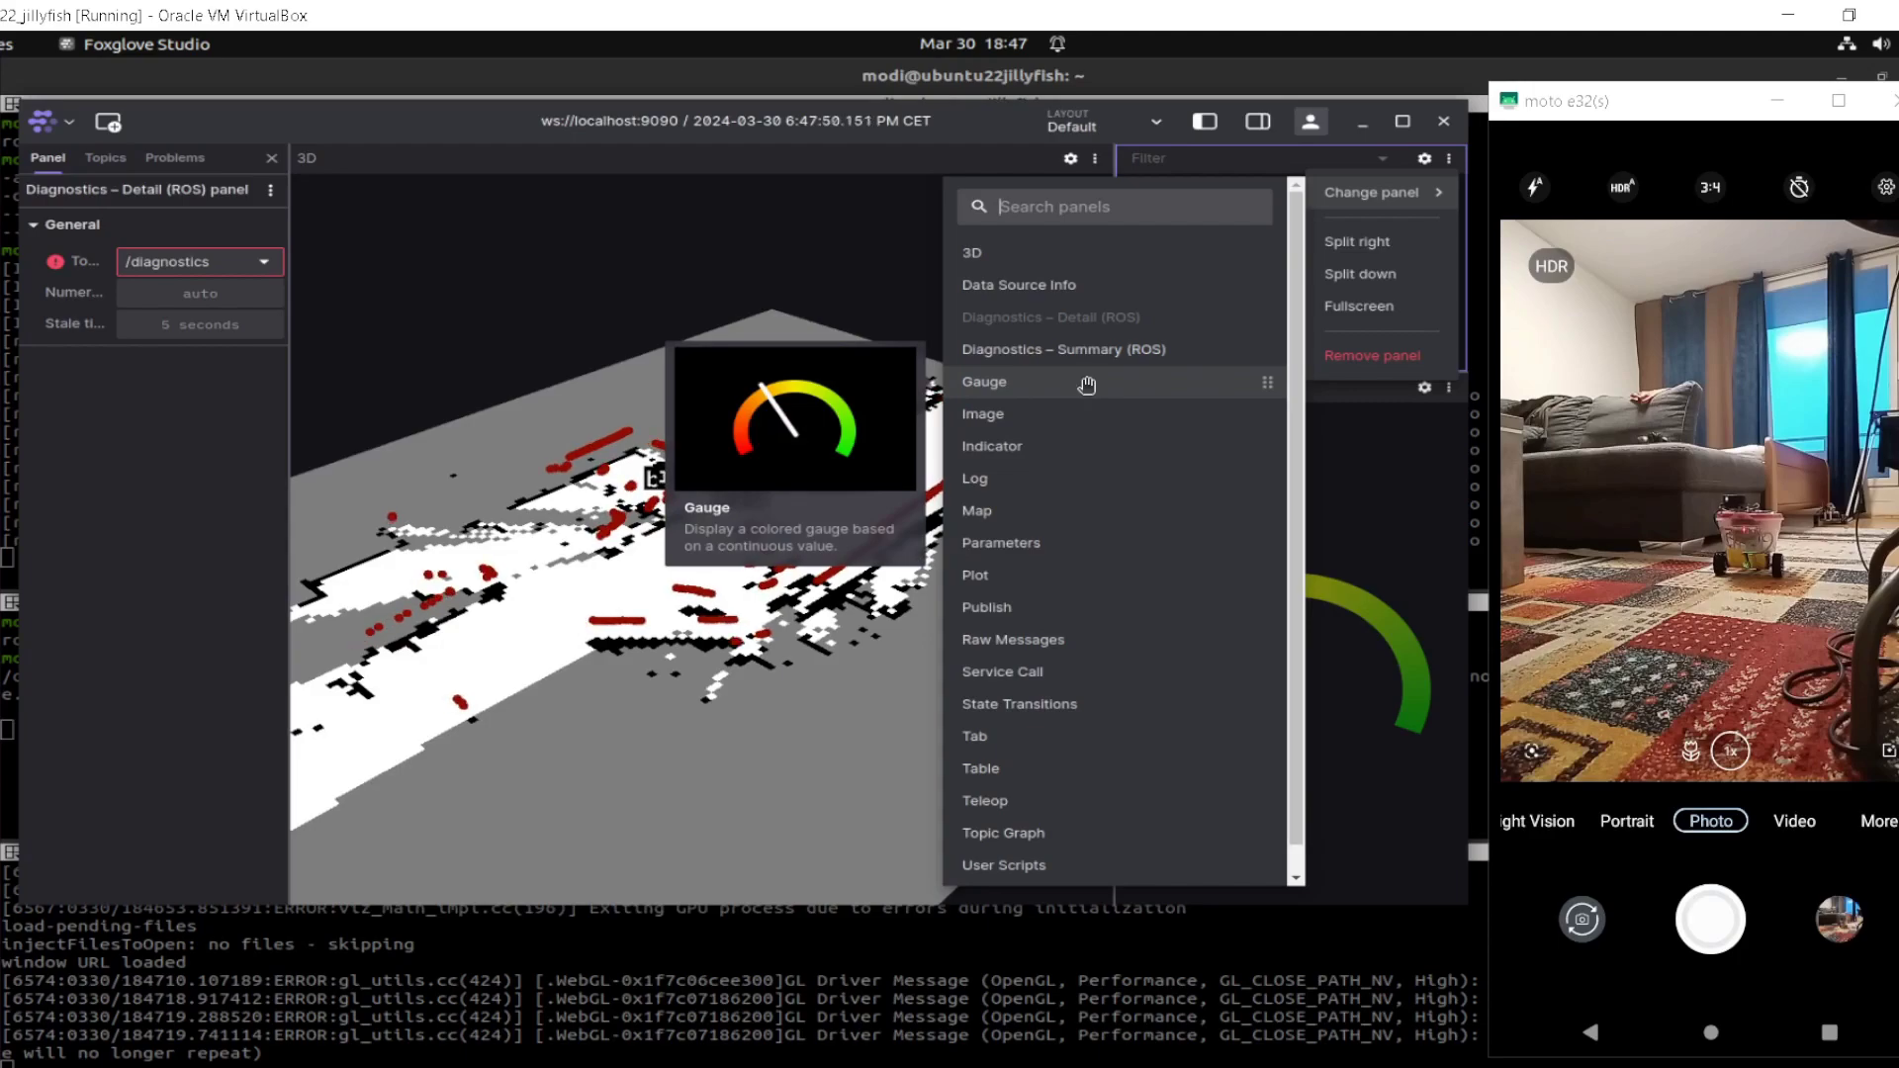
pyautogui.press('Down')
pyautogui.press('Down')
pyautogui.press('Down')
pyautogui.press('Down')
pyautogui.press('Down')
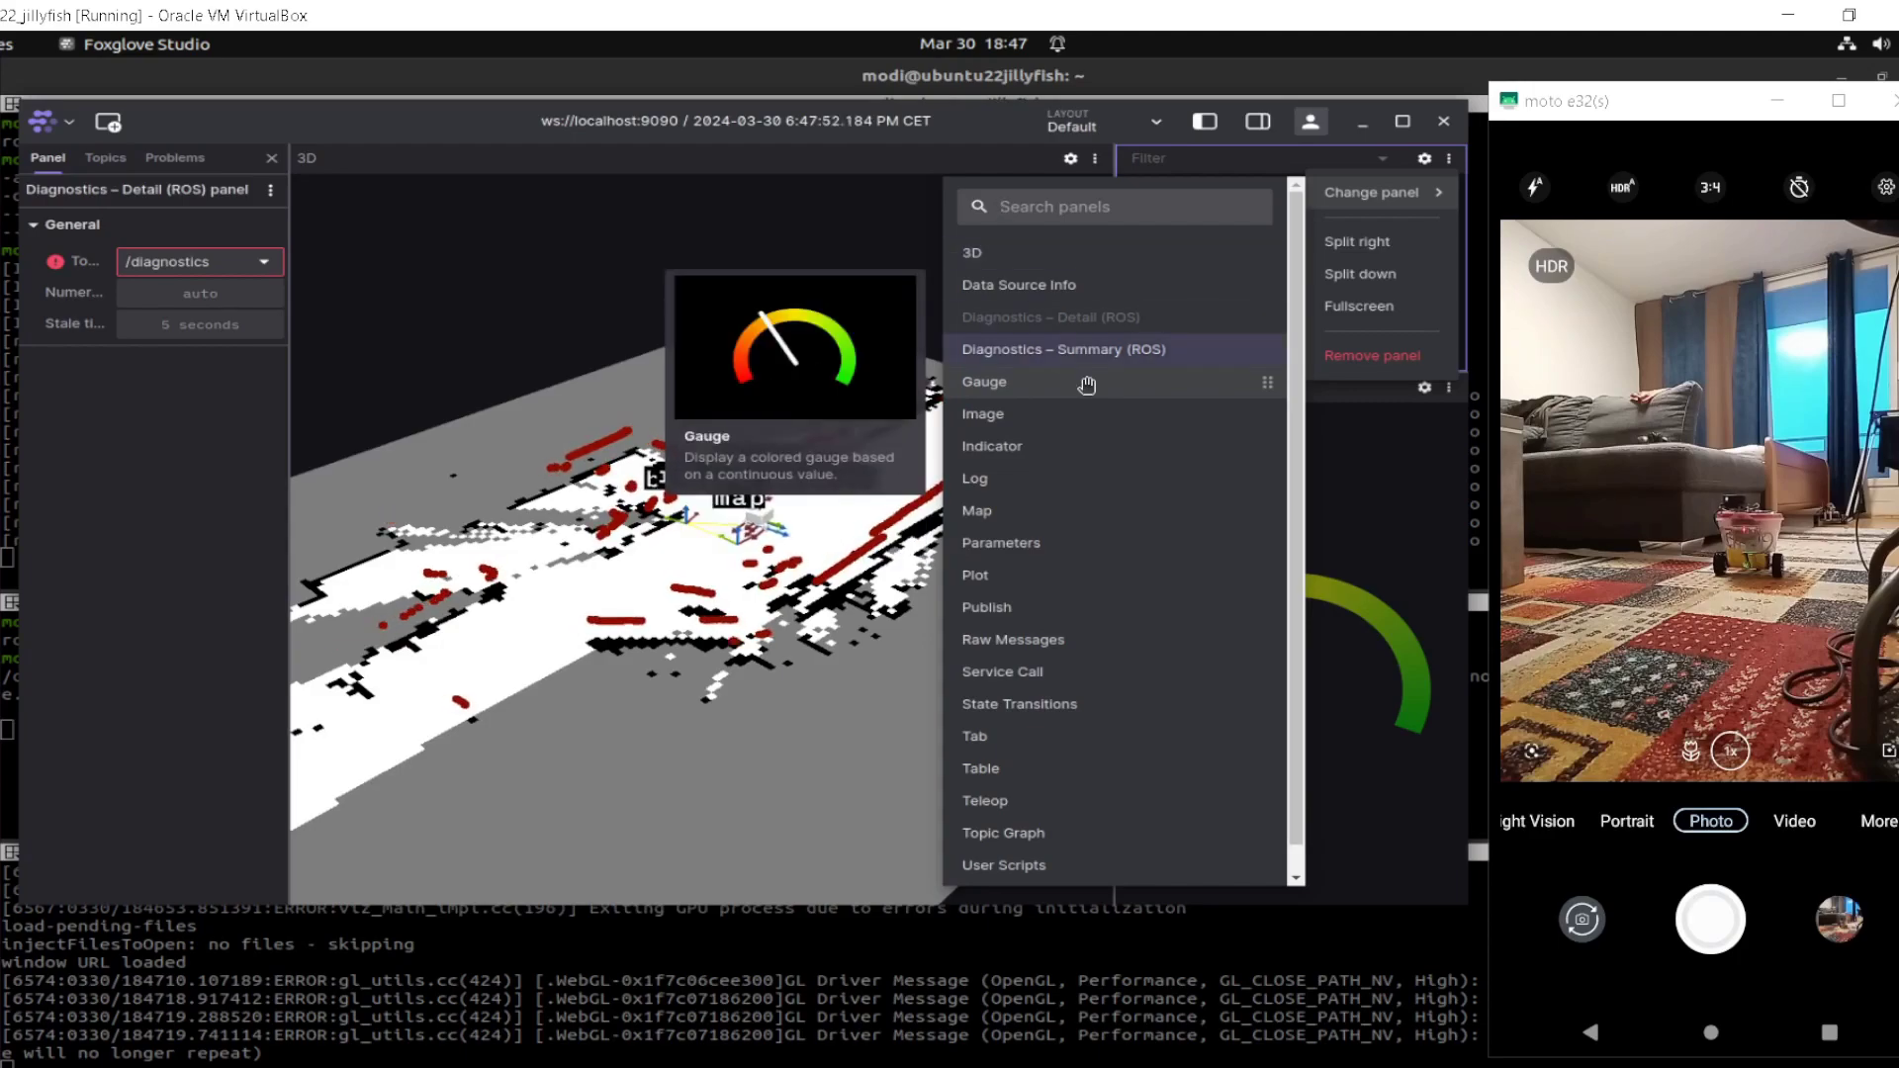
pyautogui.press('Down')
pyautogui.press('Down')
pyautogui.press('Down')
pyautogui.press('Down')
pyautogui.press('Down')
pyautogui.press('Down')
pyautogui.press('Down')
pyautogui.press('Down')
pyautogui.press('Down')
pyautogui.press('Down')
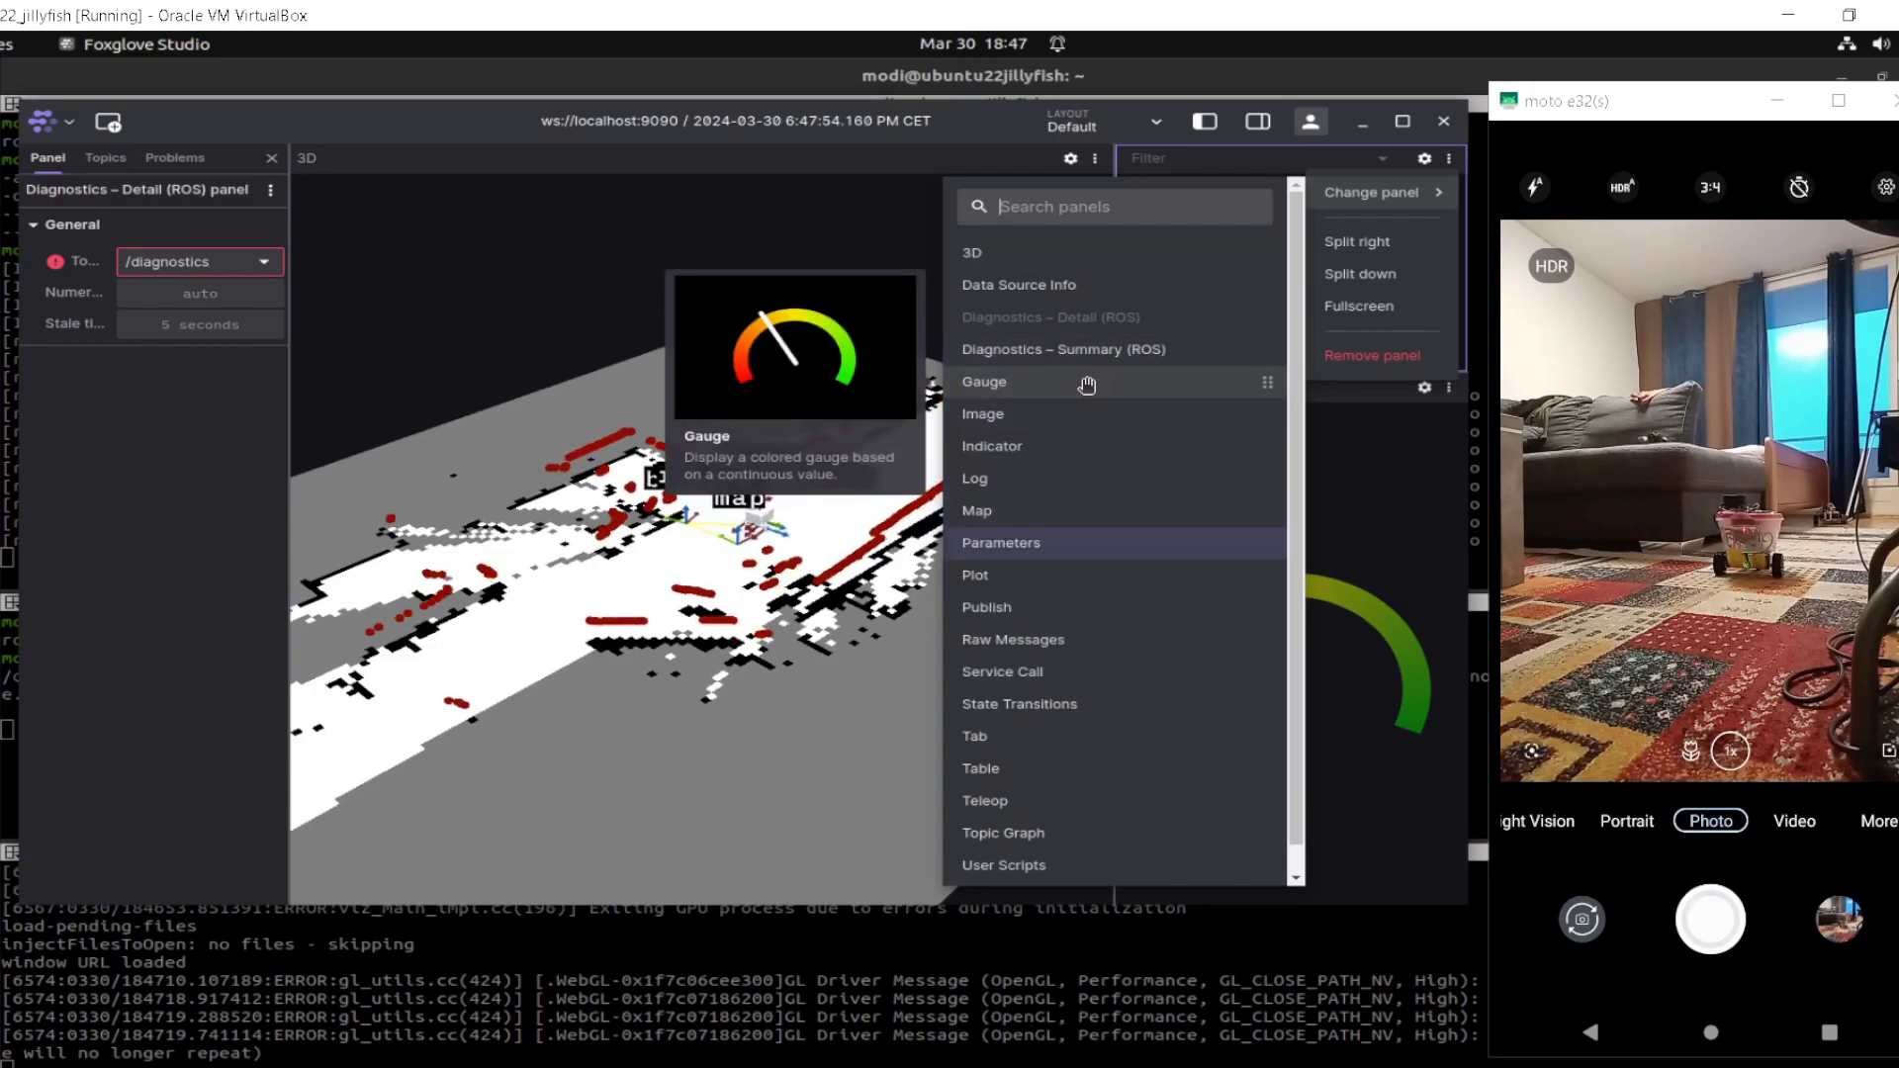
pyautogui.press('Down')
pyautogui.press('Down')
pyautogui.press('Down')
pyautogui.press('Down')
pyautogui.press('Down')
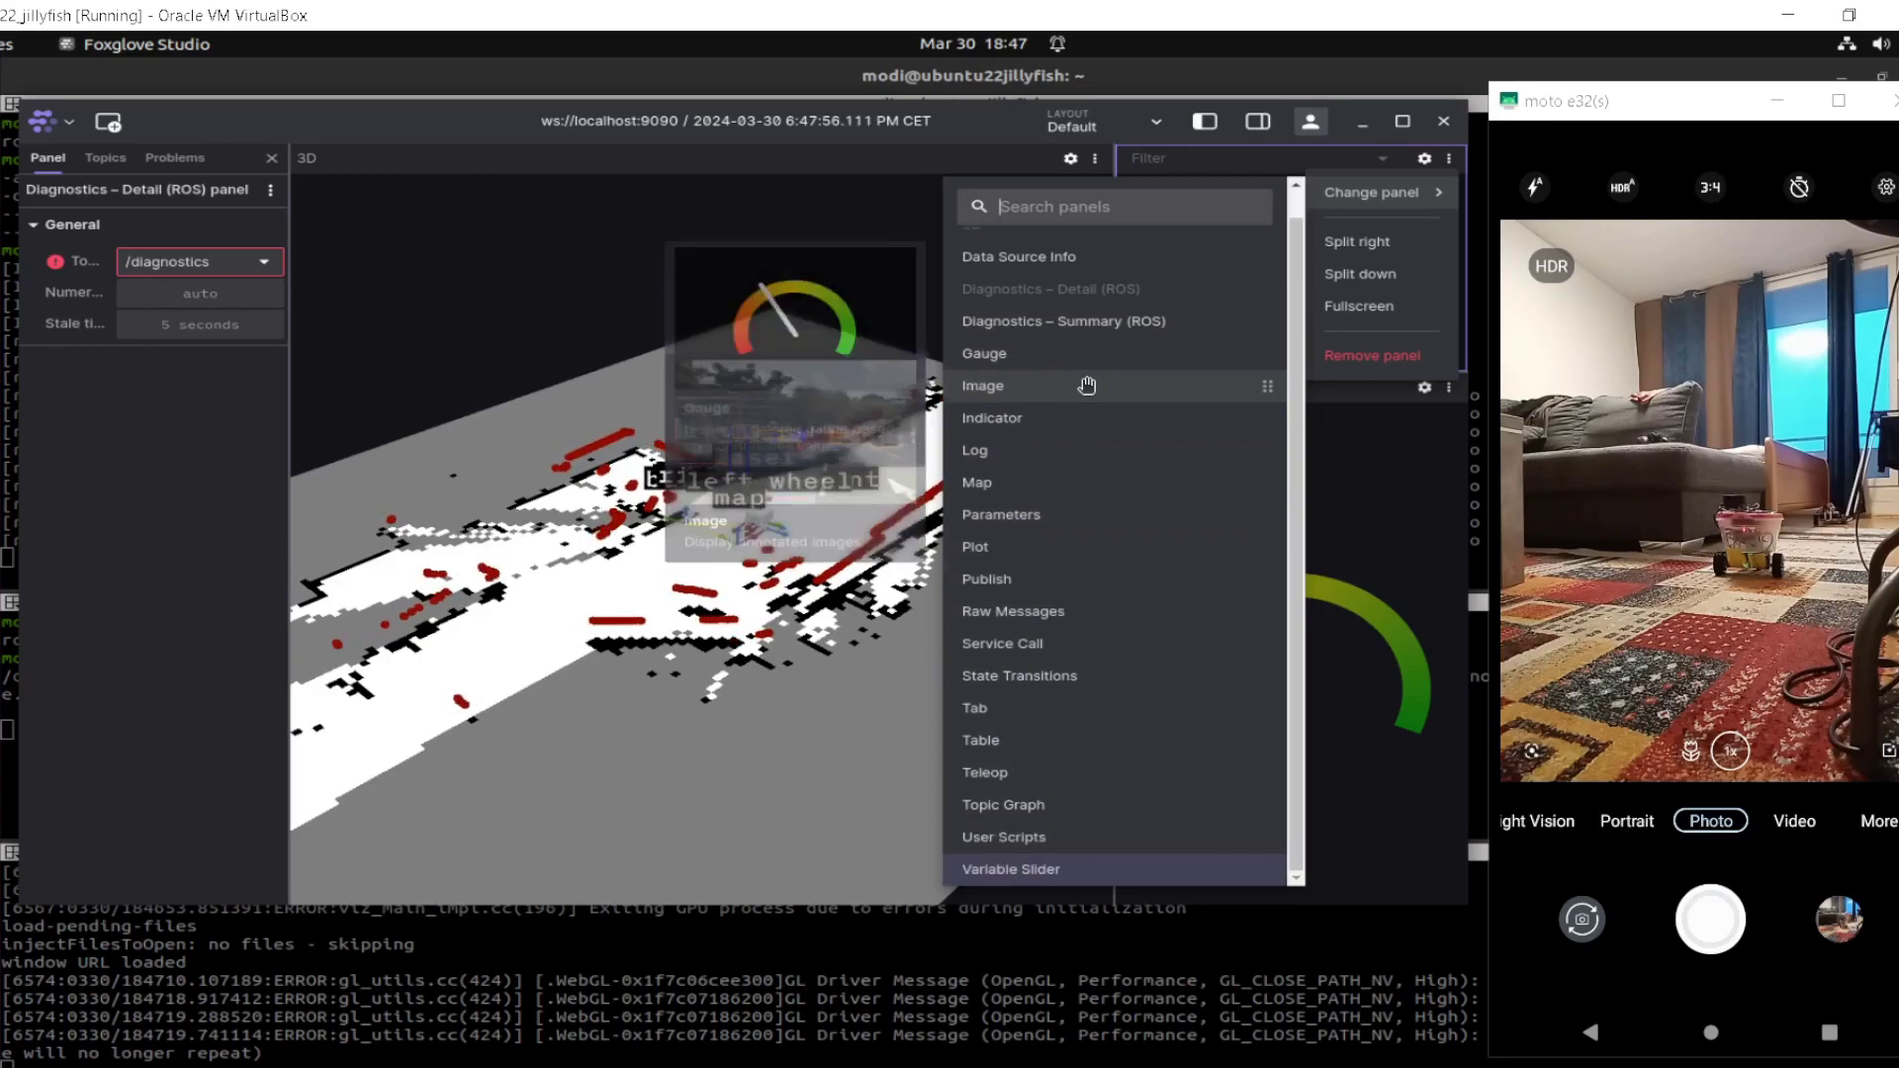
pyautogui.press('Up')
pyautogui.press('Up')
pyautogui.press('Up')
pyautogui.press('Up')
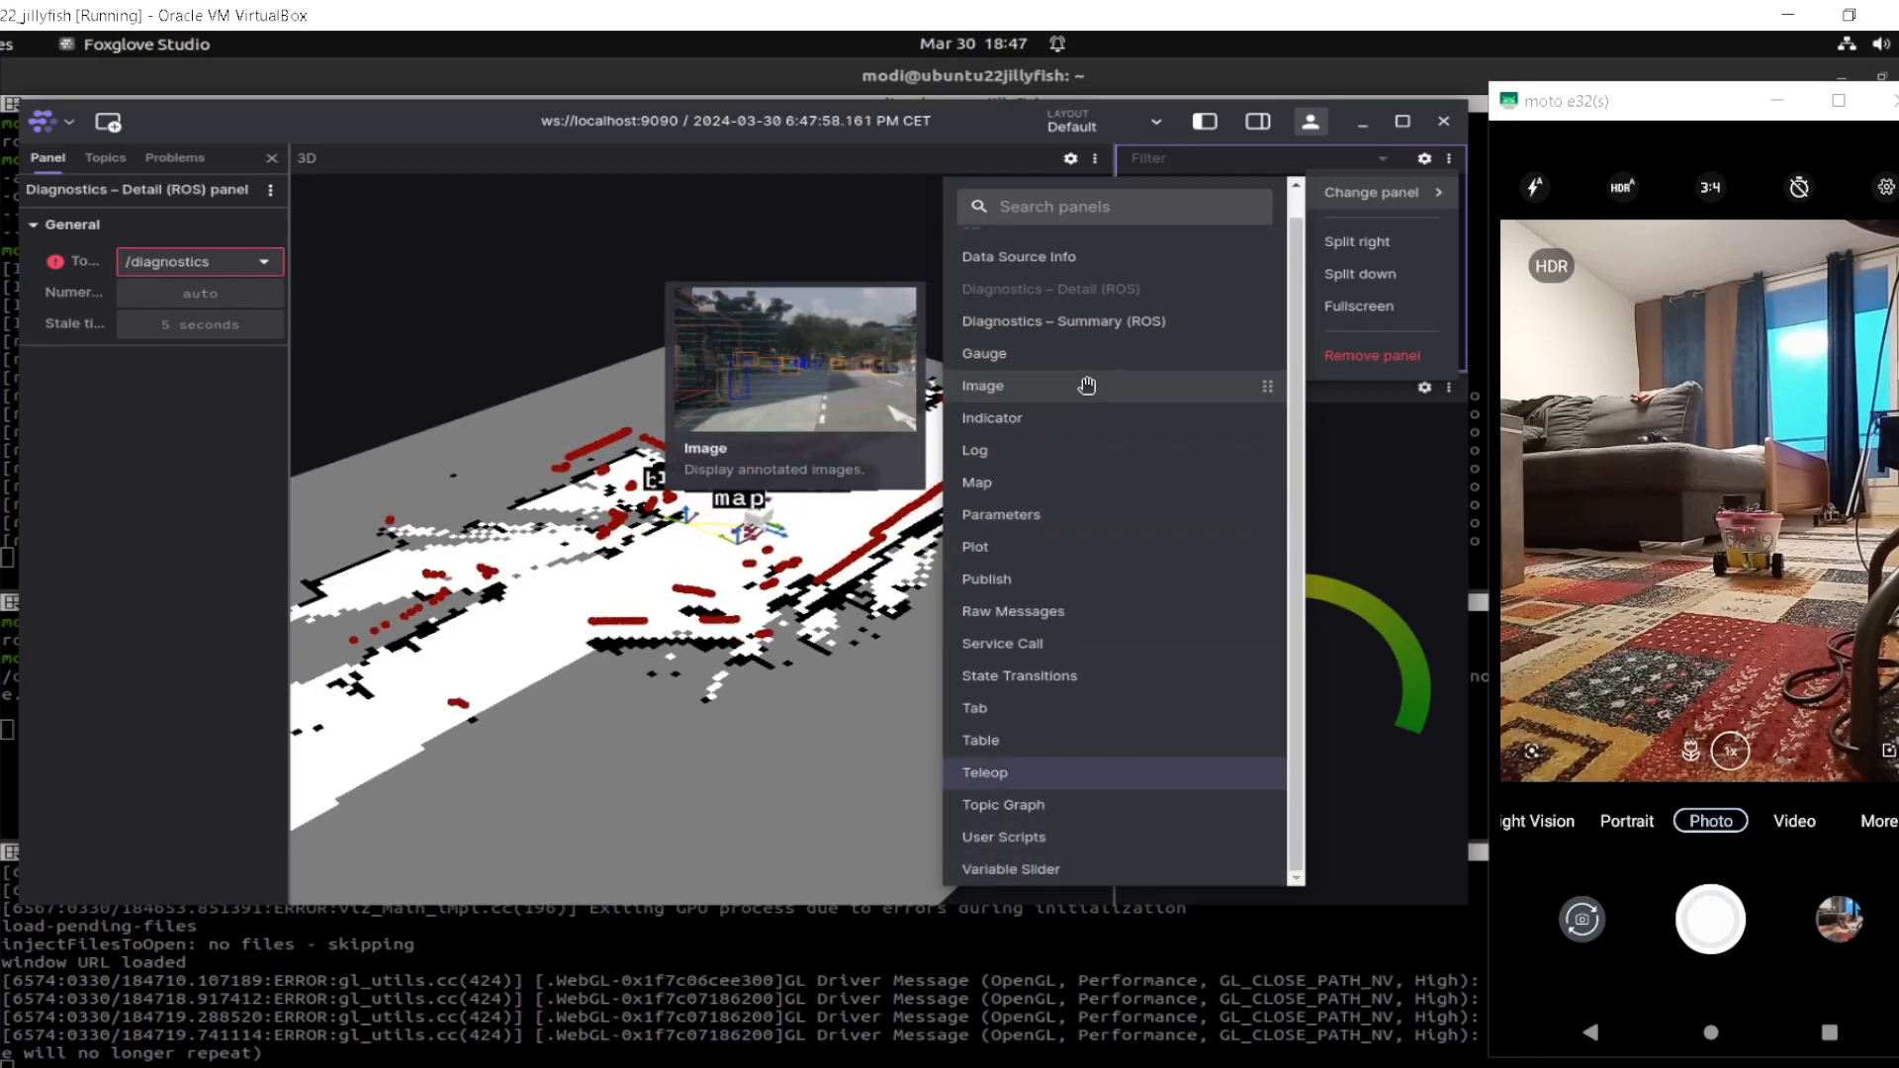
pyautogui.press('Return')
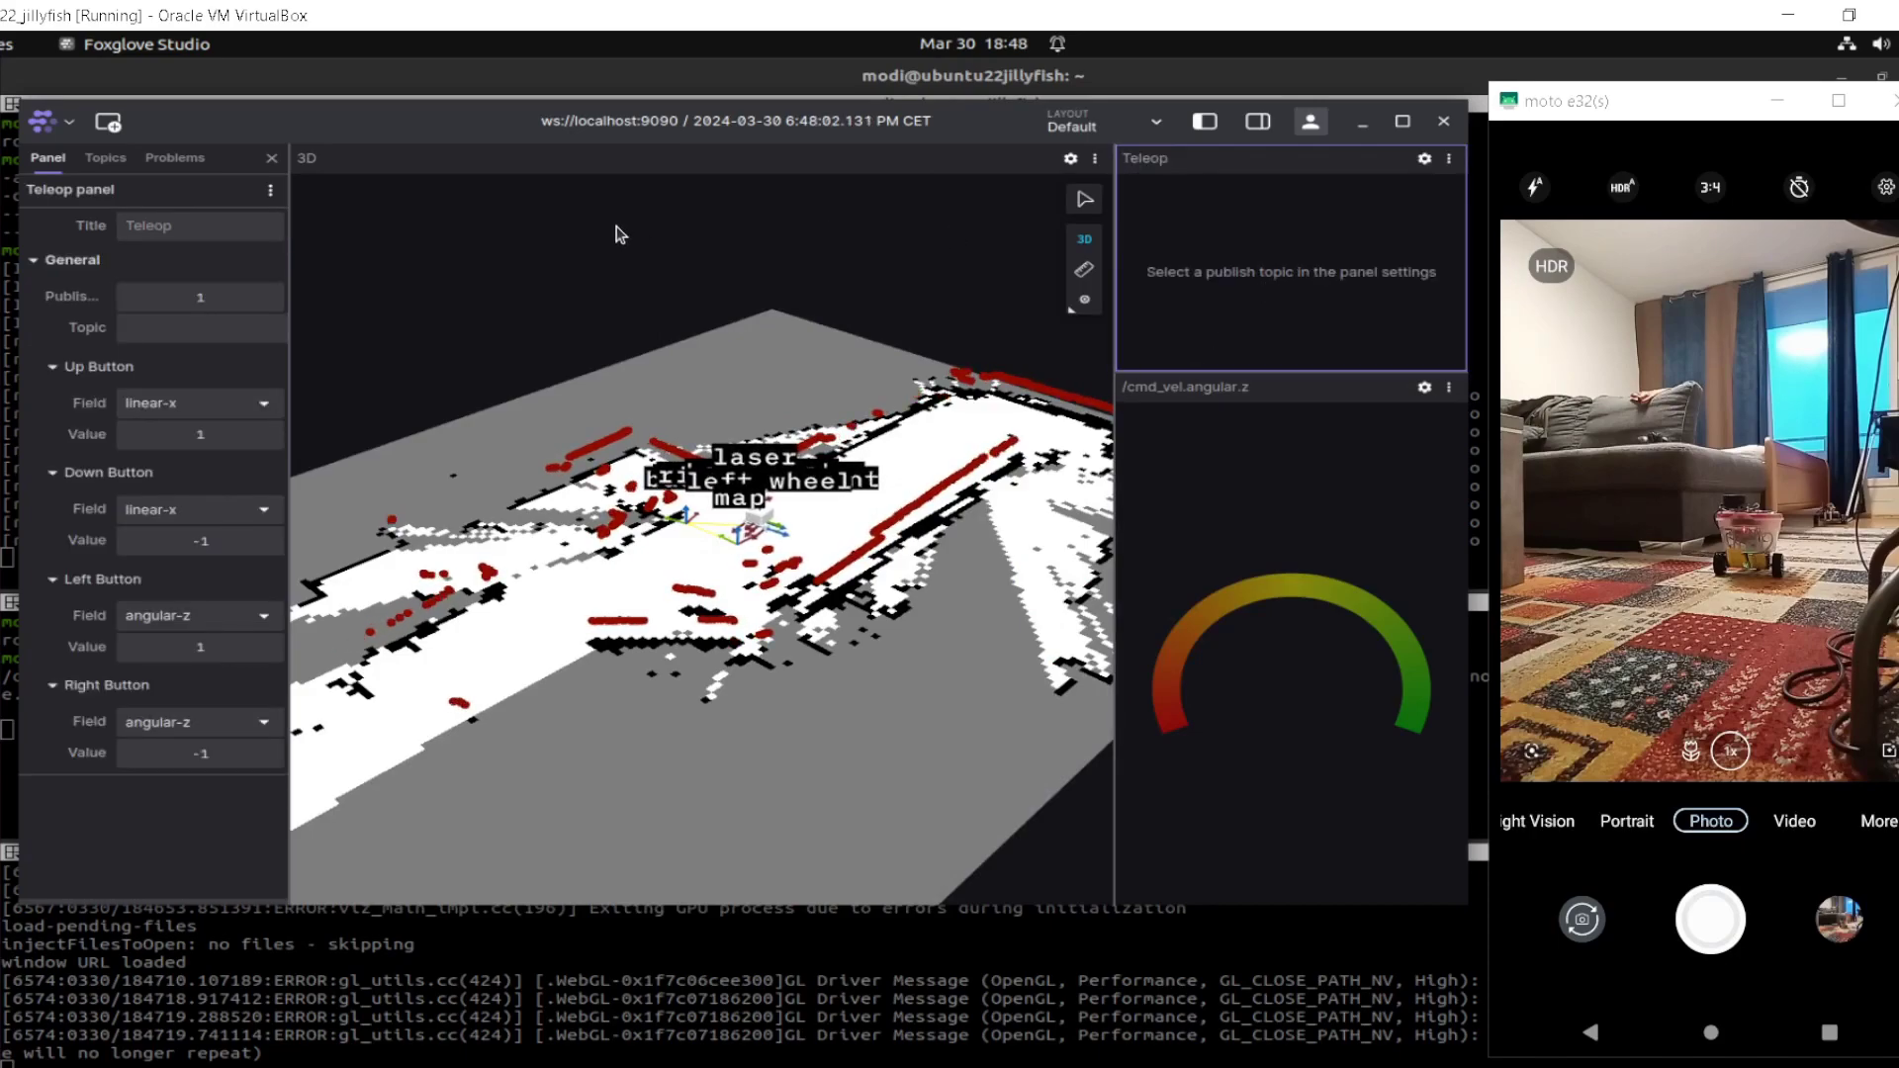
# Set the Teleop panel's topic to /cmd_vel and switch back to the terminal.
pyautogui.click(202, 326)
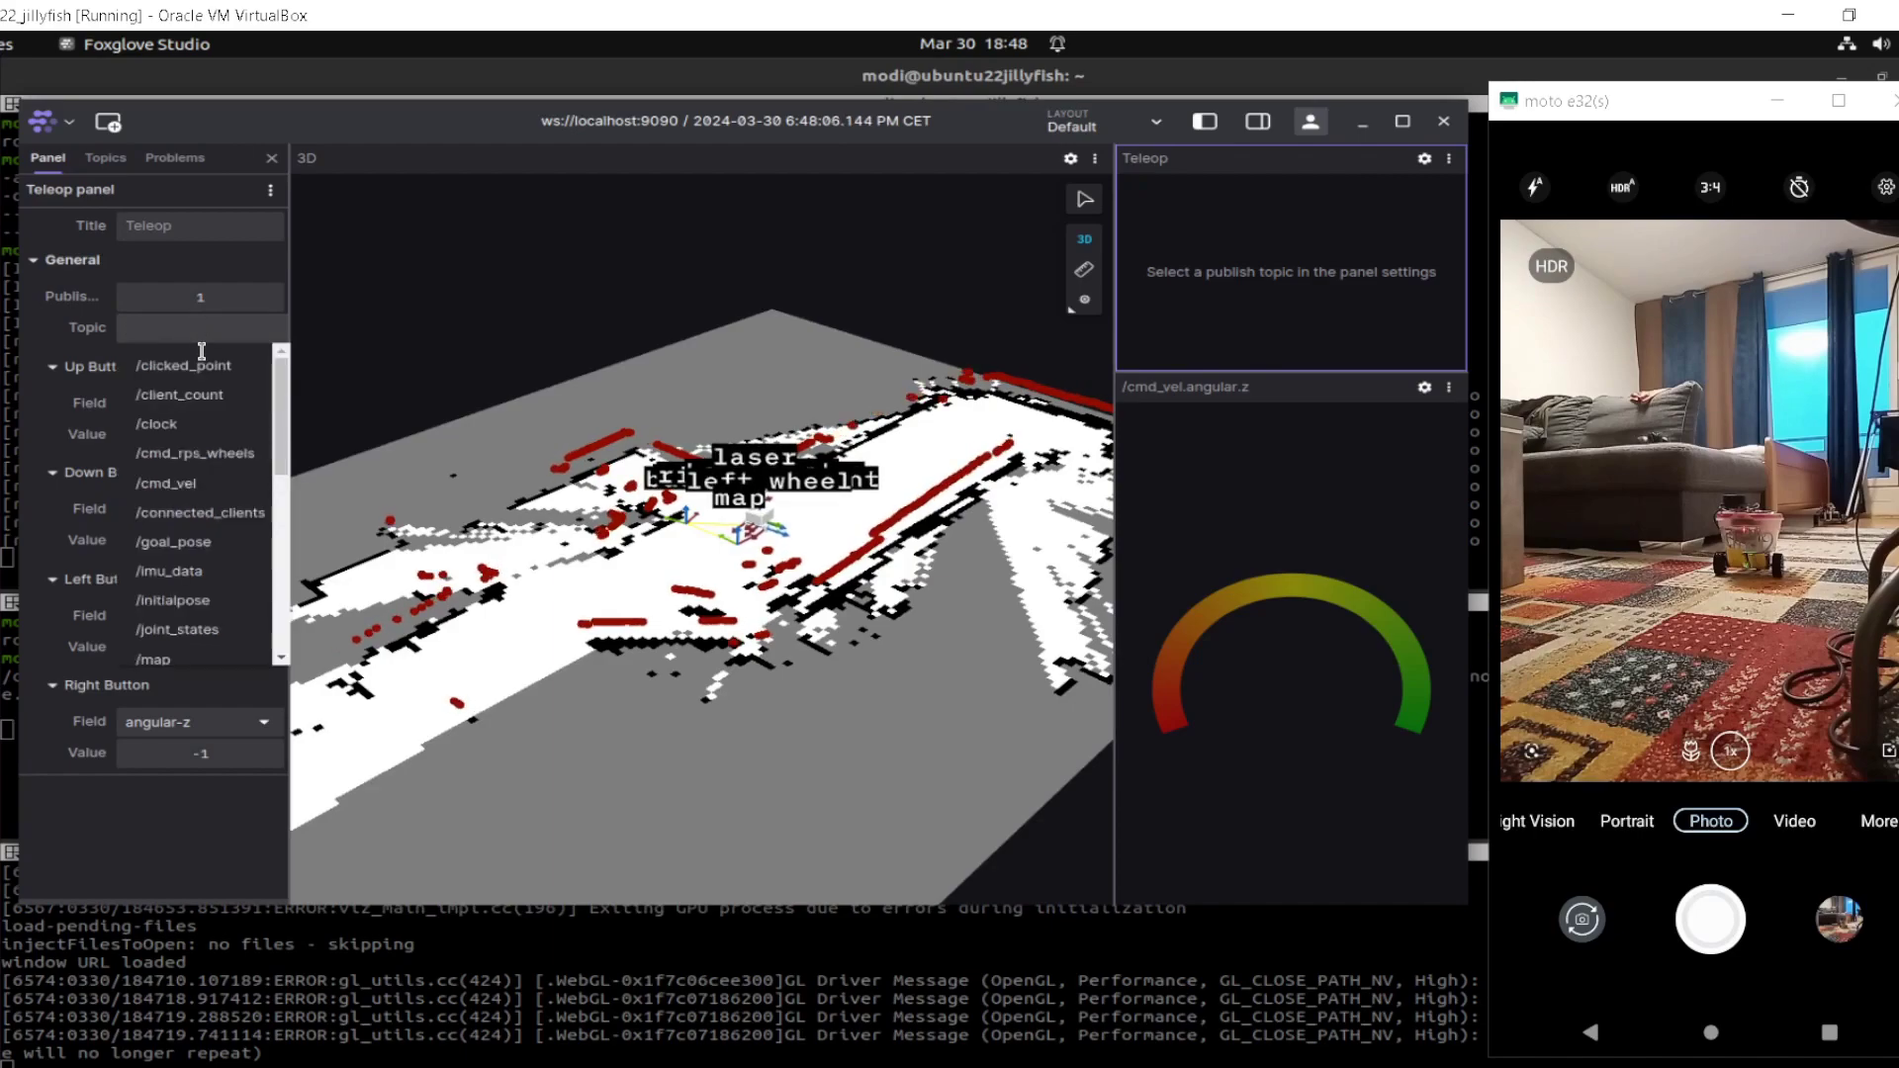
pyautogui.click(200, 491)
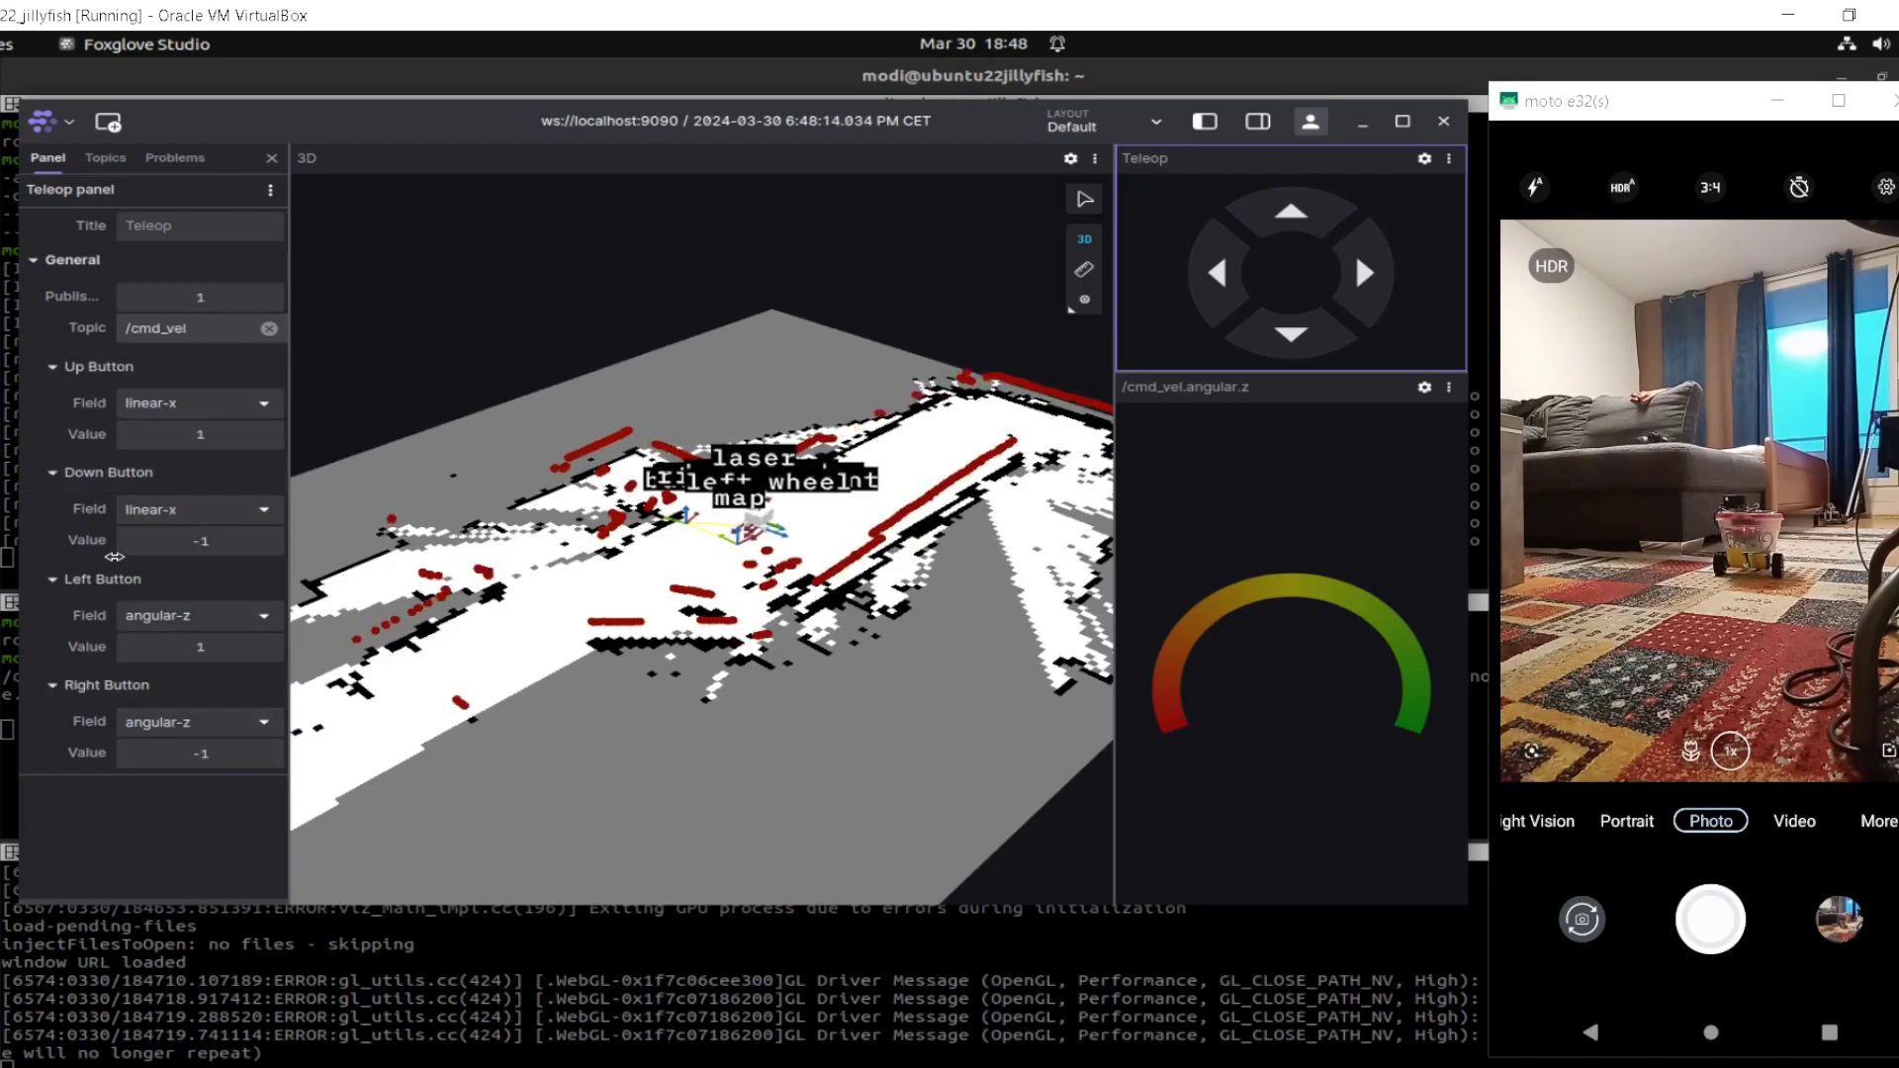
pyautogui.hotkey('alt', 'Tab')
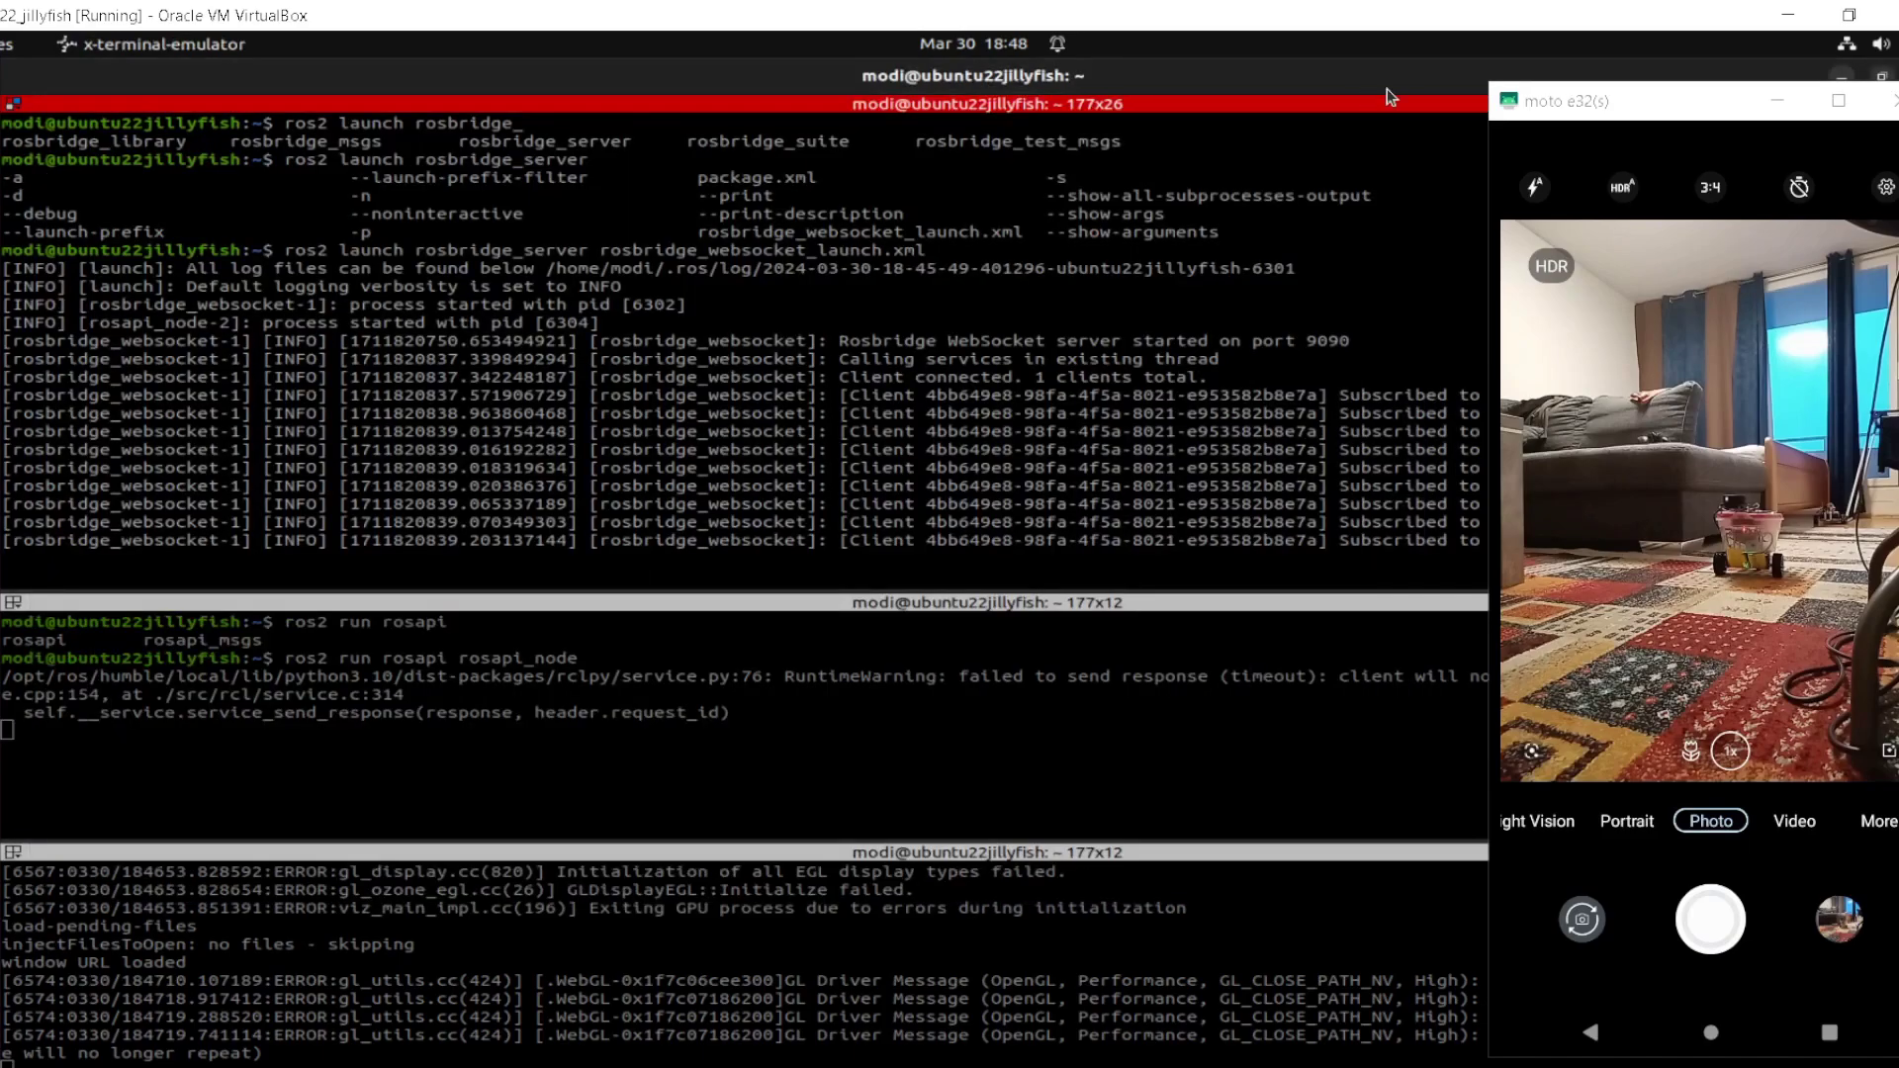
# Check the keyboard teleop terminal's speed readout, then return to Foxglove Studio.
pyautogui.click(20, 715)
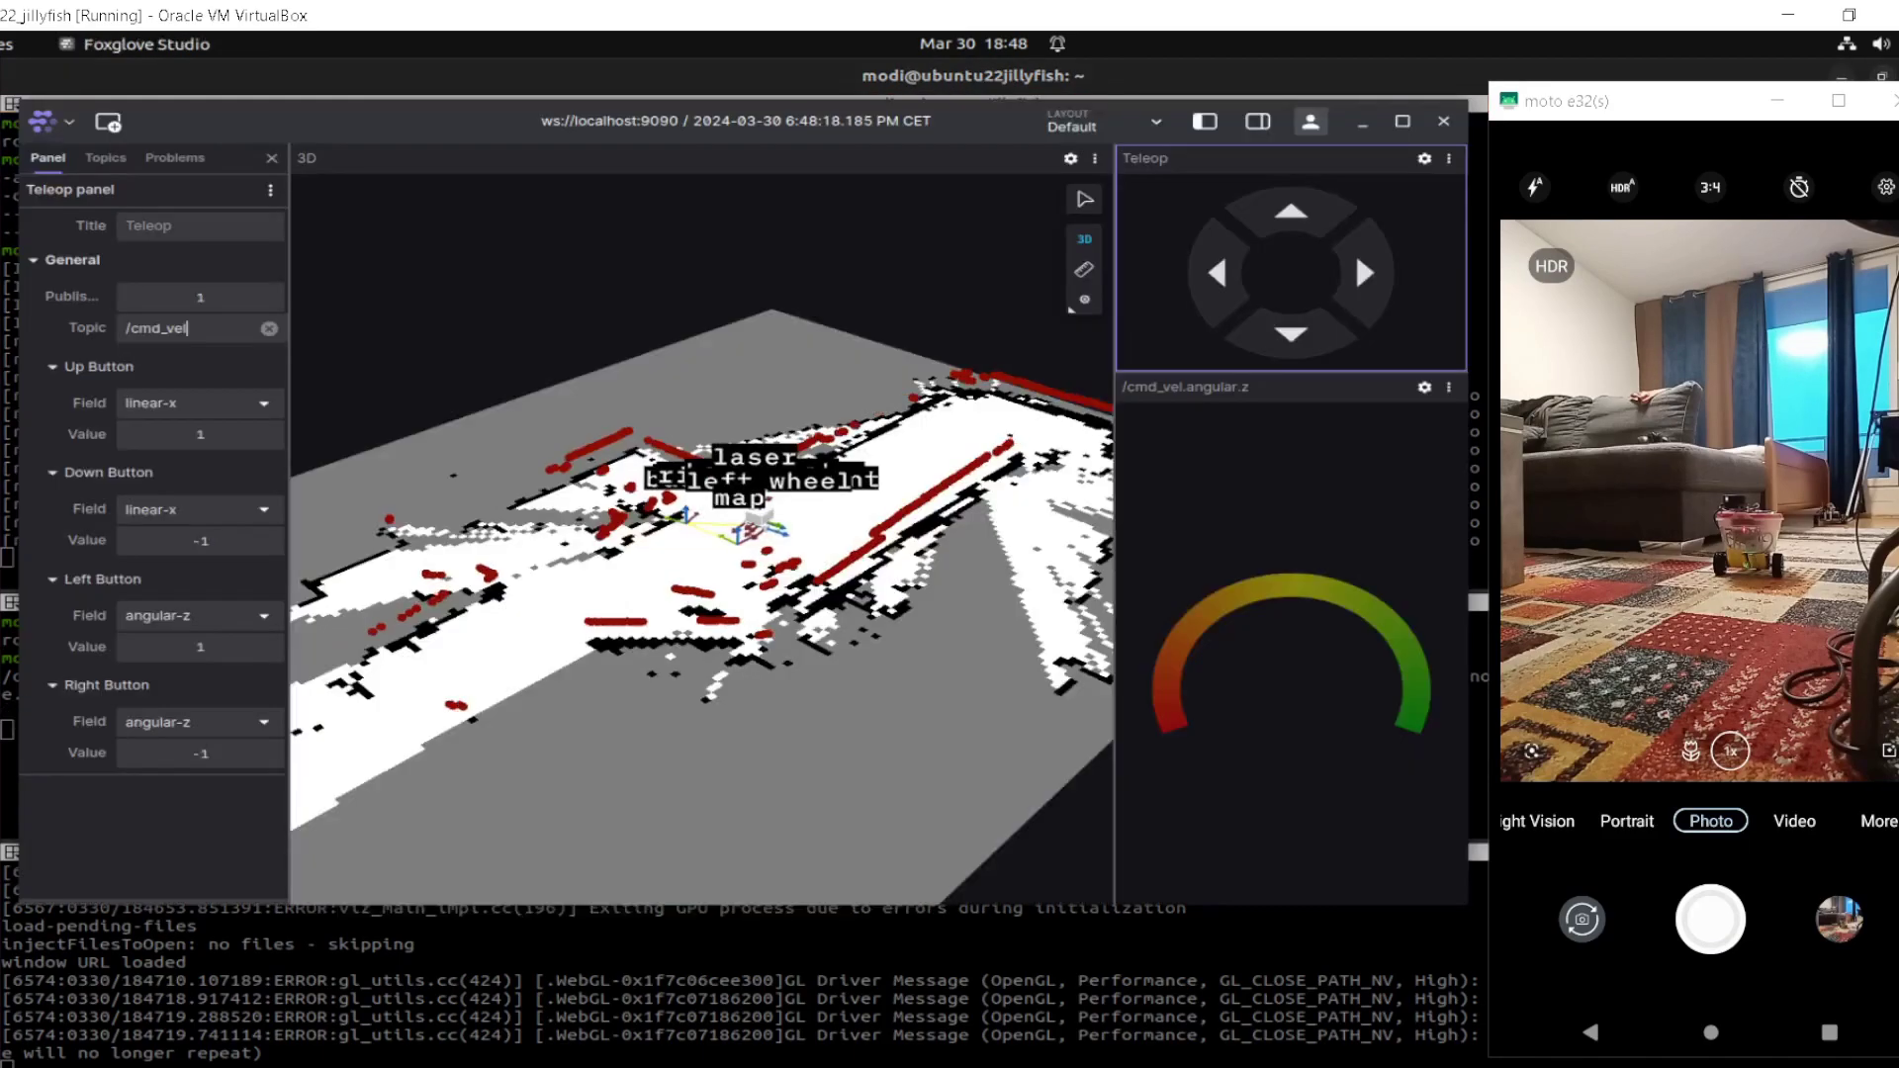
pyautogui.hotkey('alt', 'Tab')
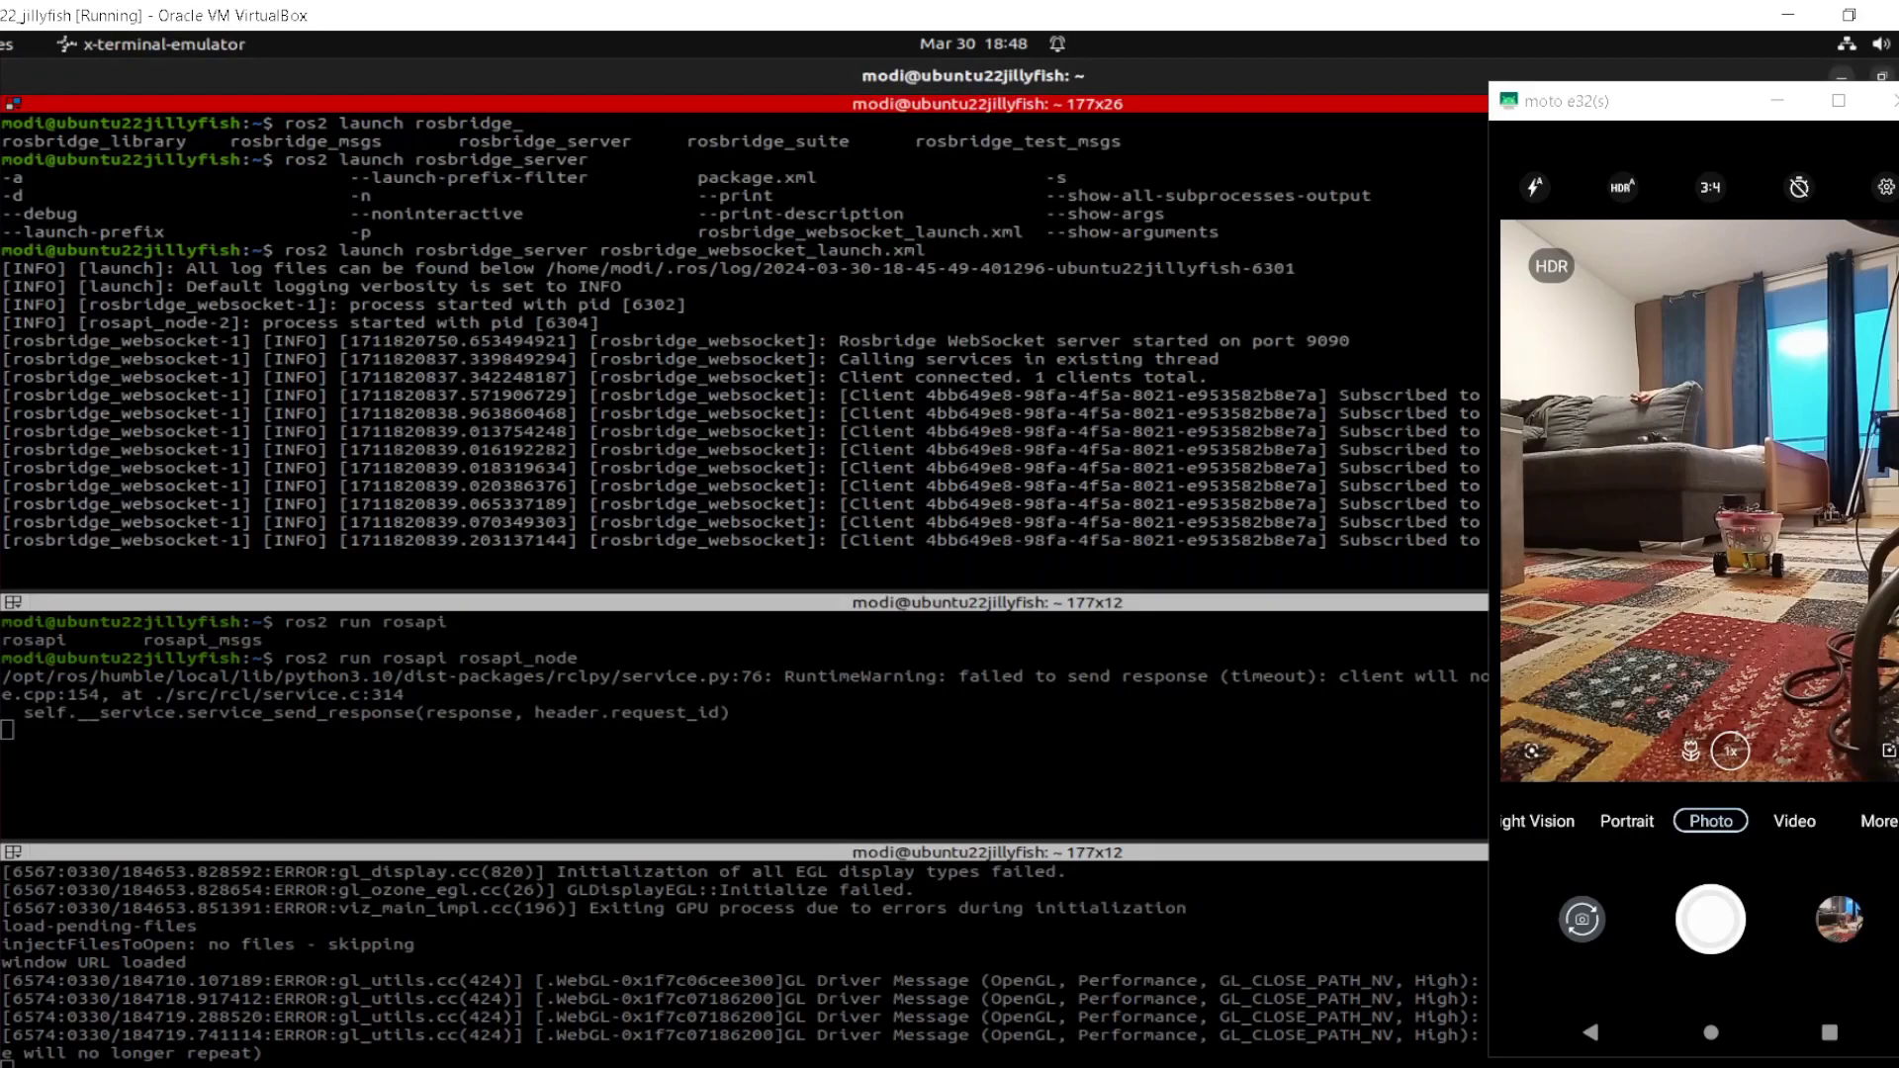
pyautogui.click(20, 716)
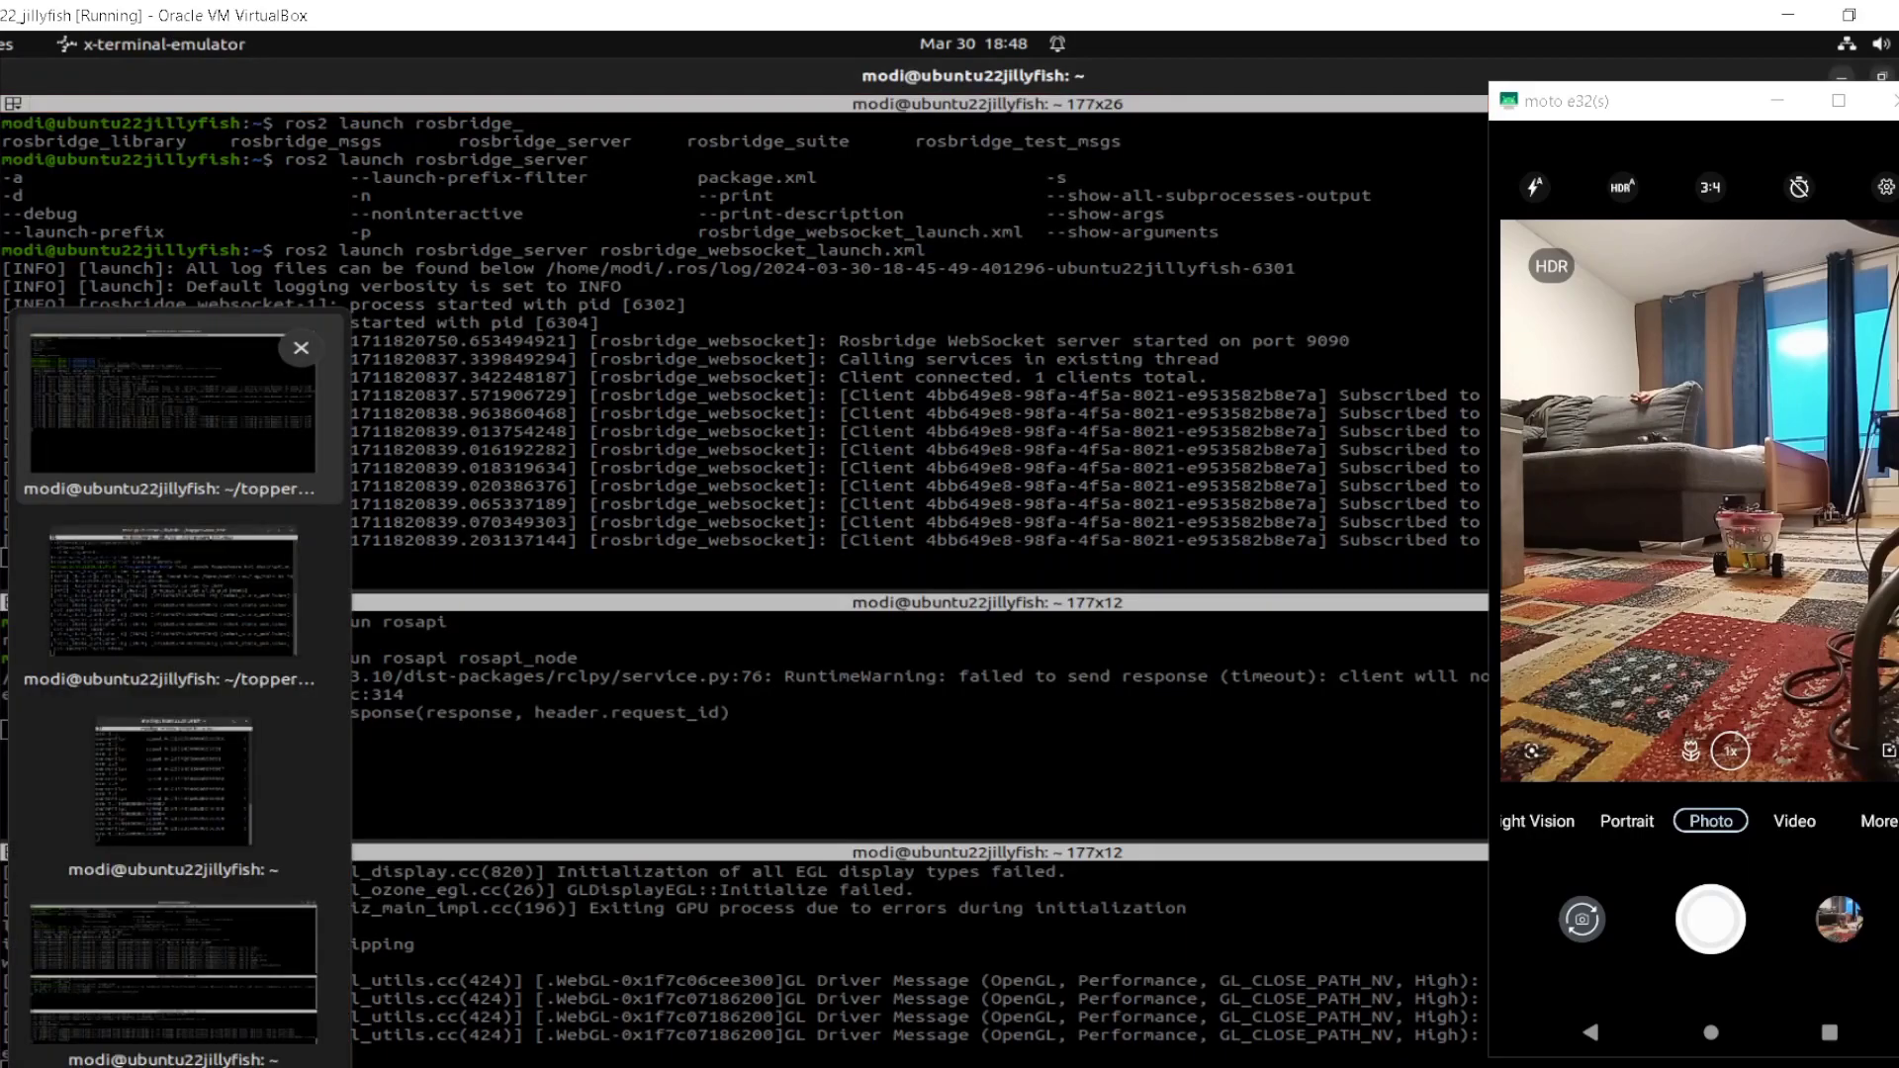
pyautogui.click(146, 775)
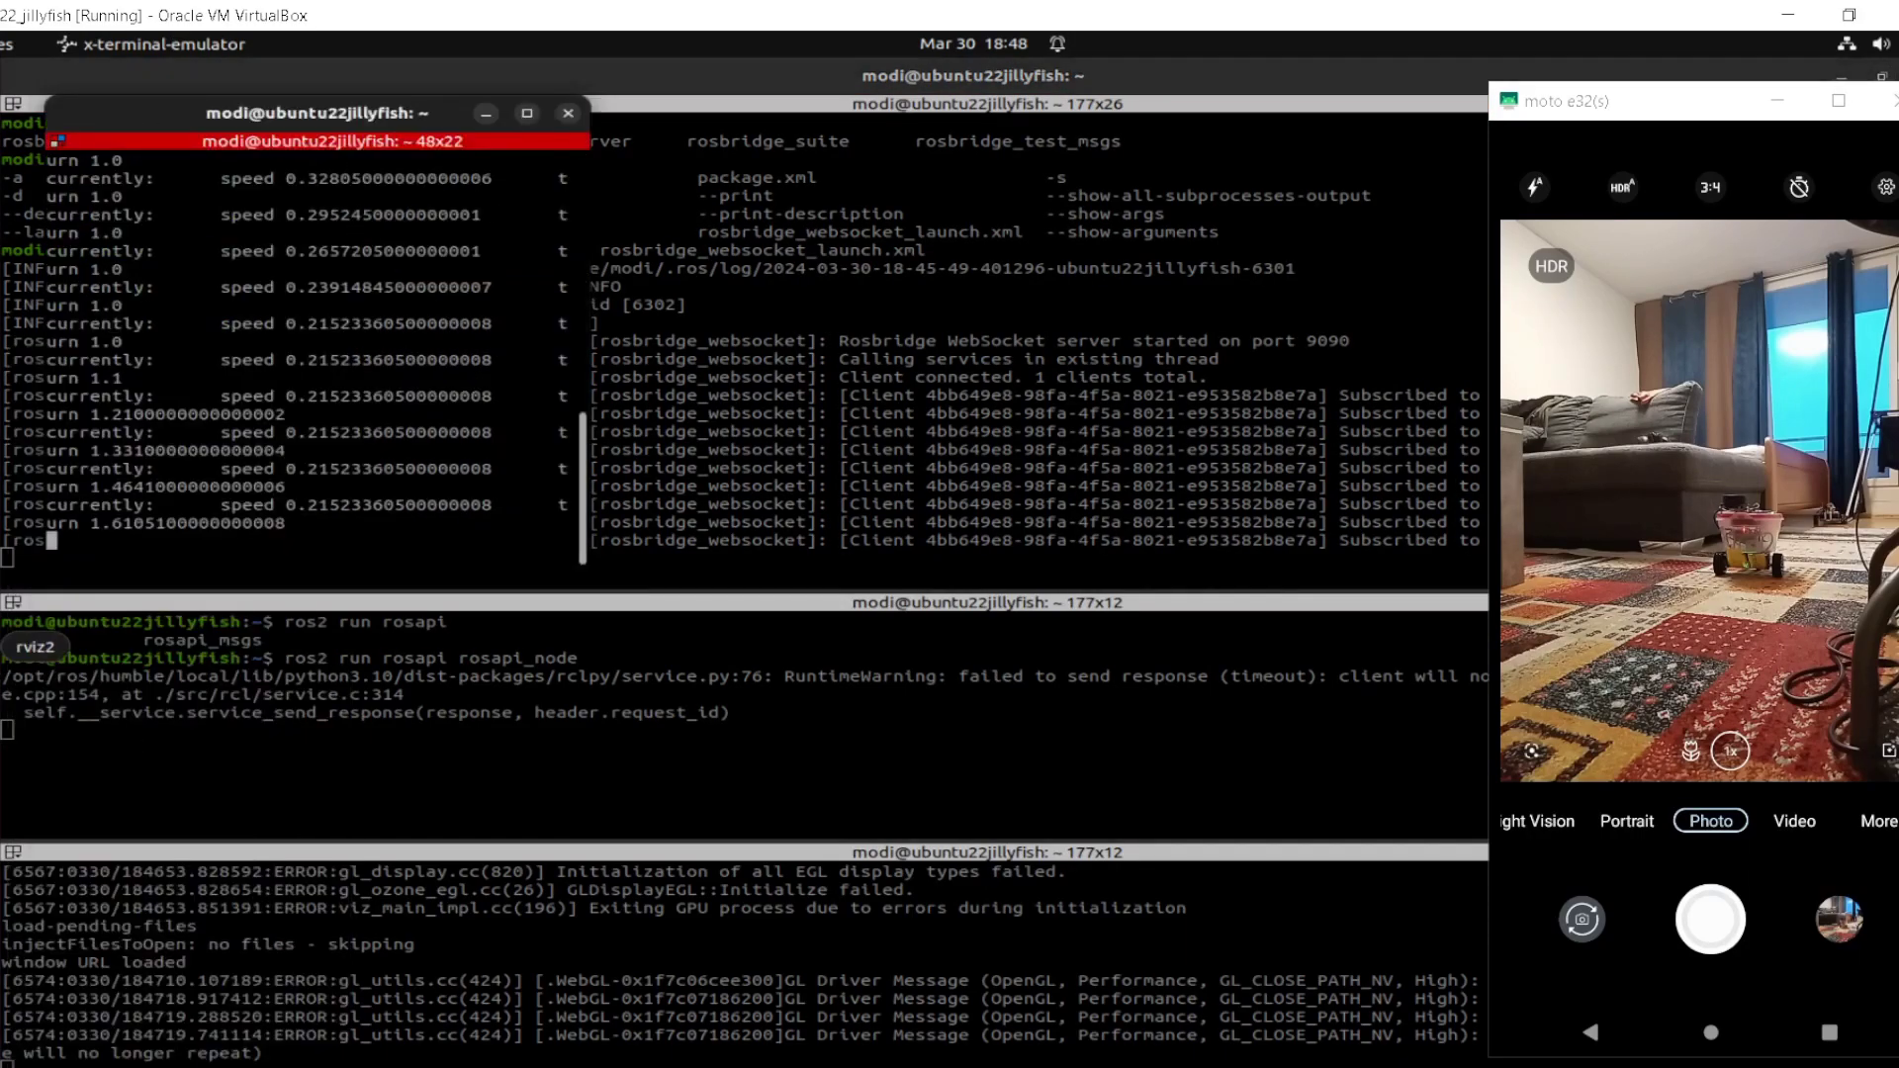
pyautogui.hotkey('alt', 'Tab')
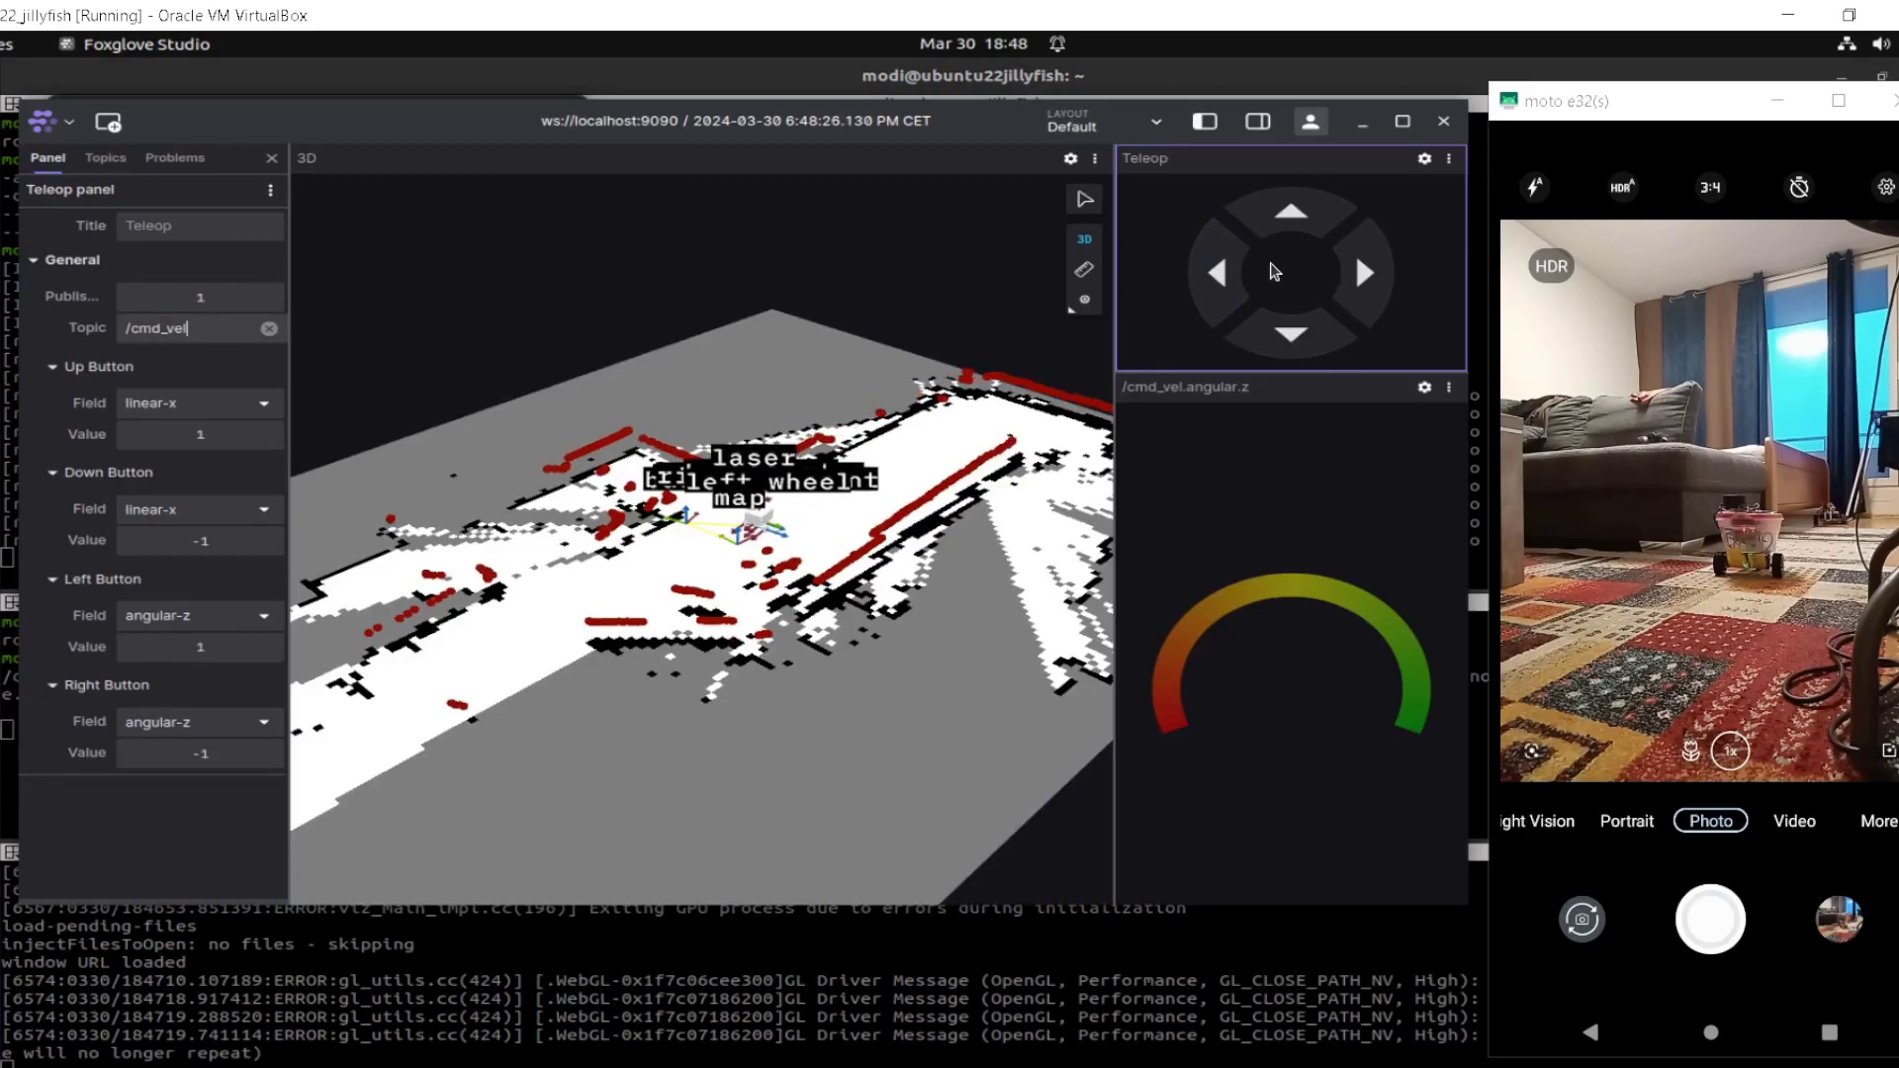
# Drive the robot forward, backward, then turn right and left from the Teleop pad.
pyautogui.click(1293, 219)
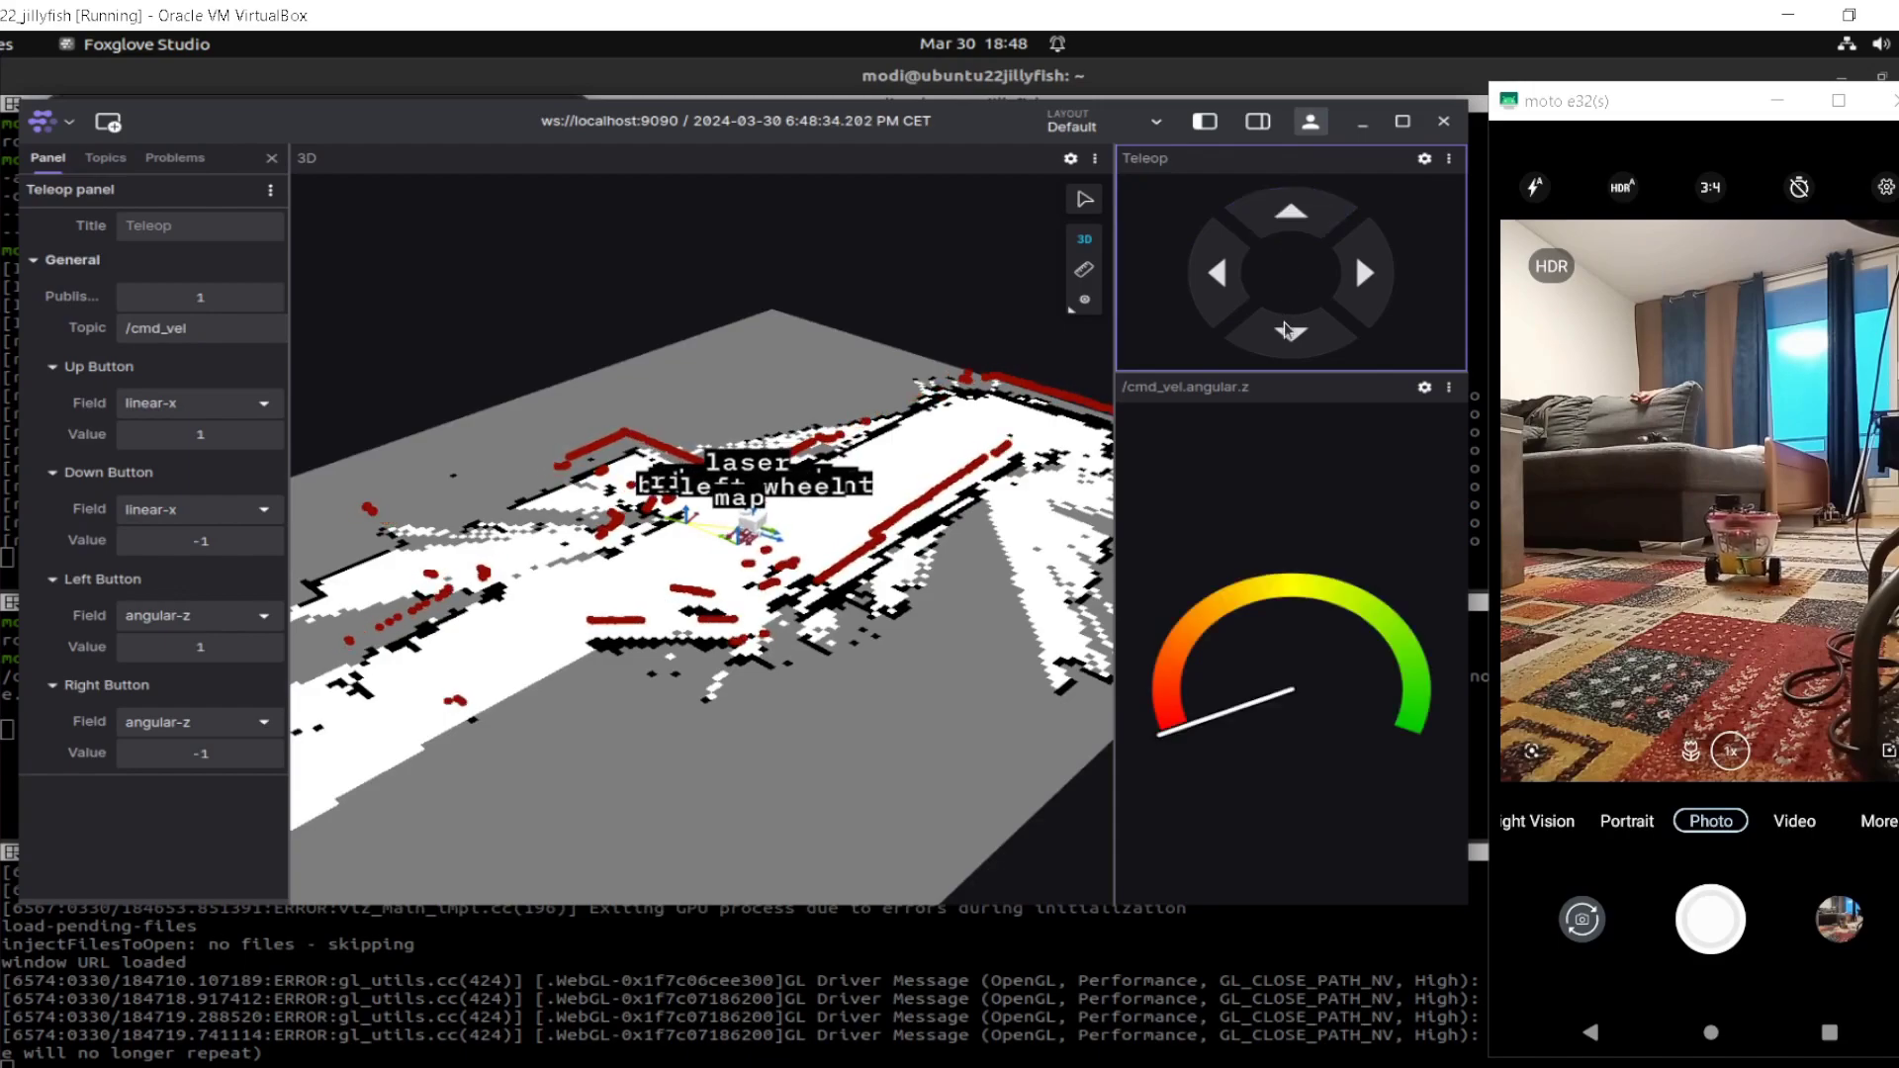
pyautogui.click(1291, 332)
pyautogui.click(1347, 283)
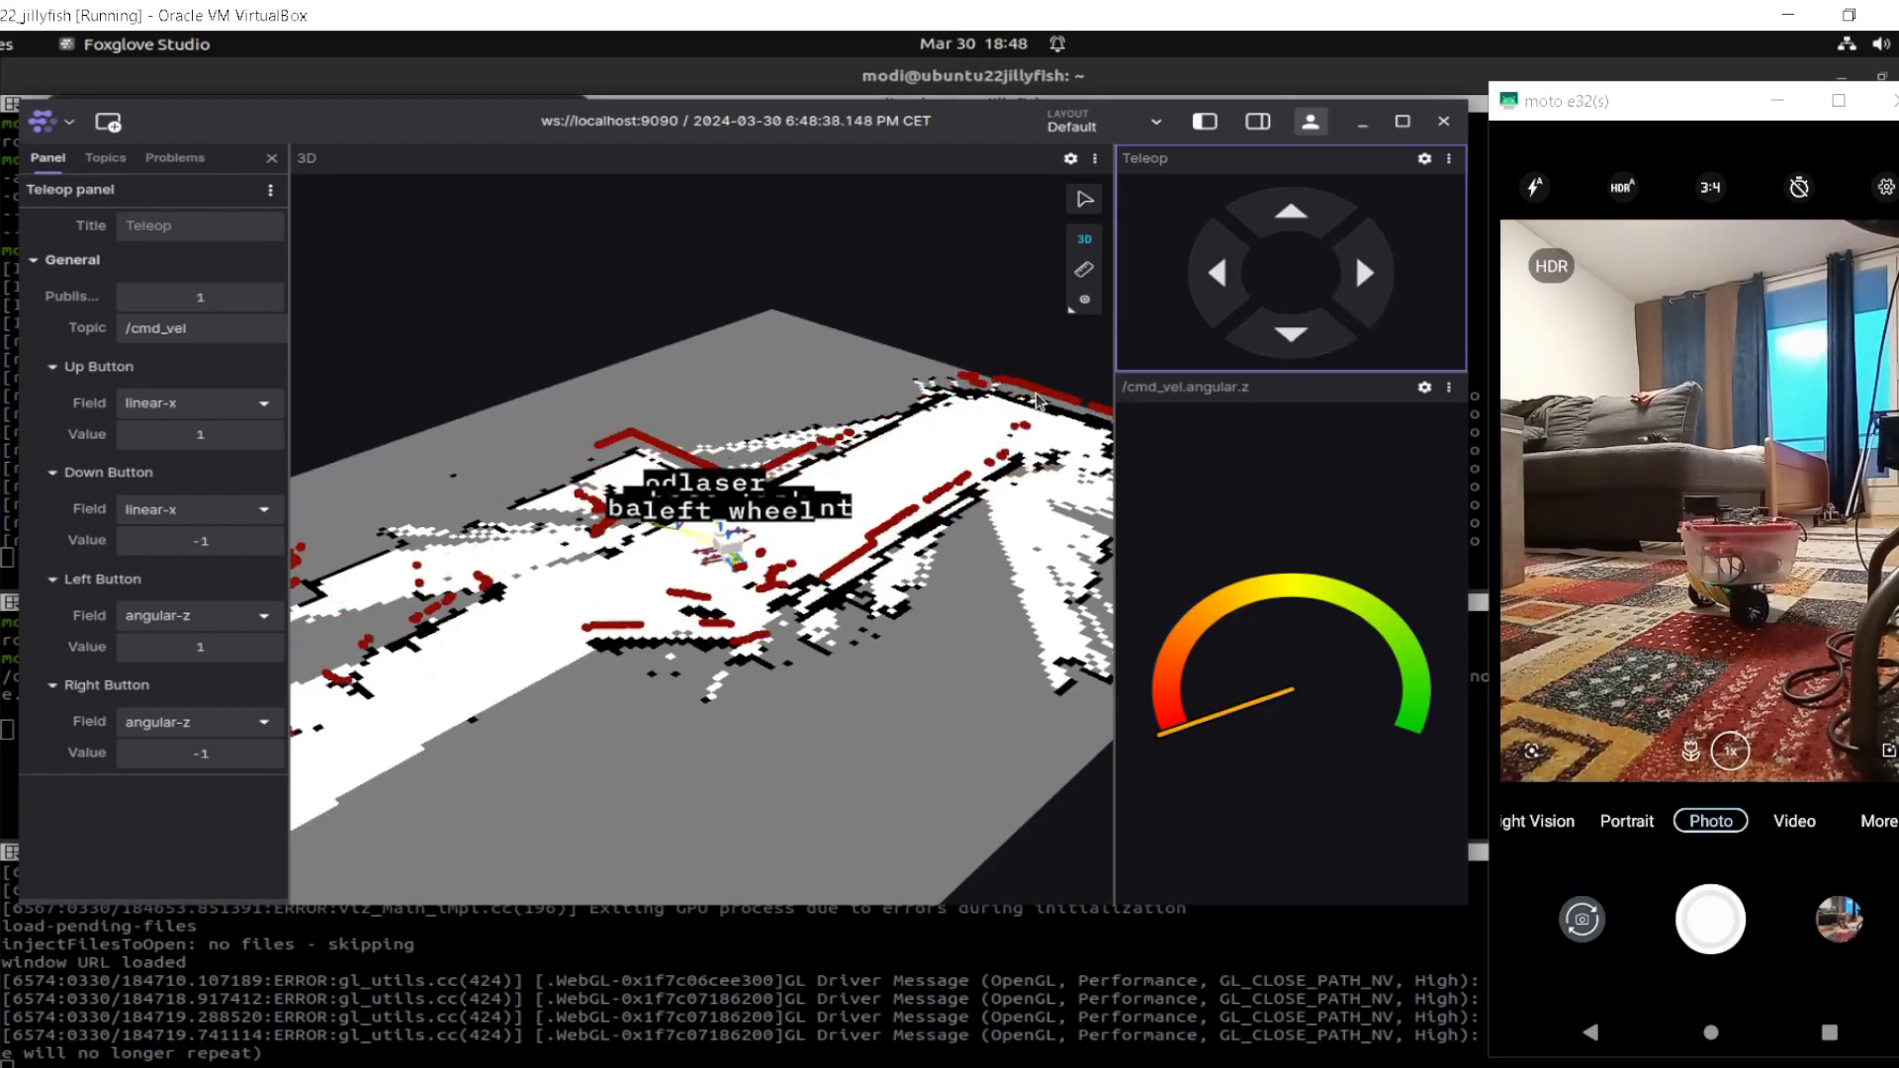
pyautogui.click(1218, 273)
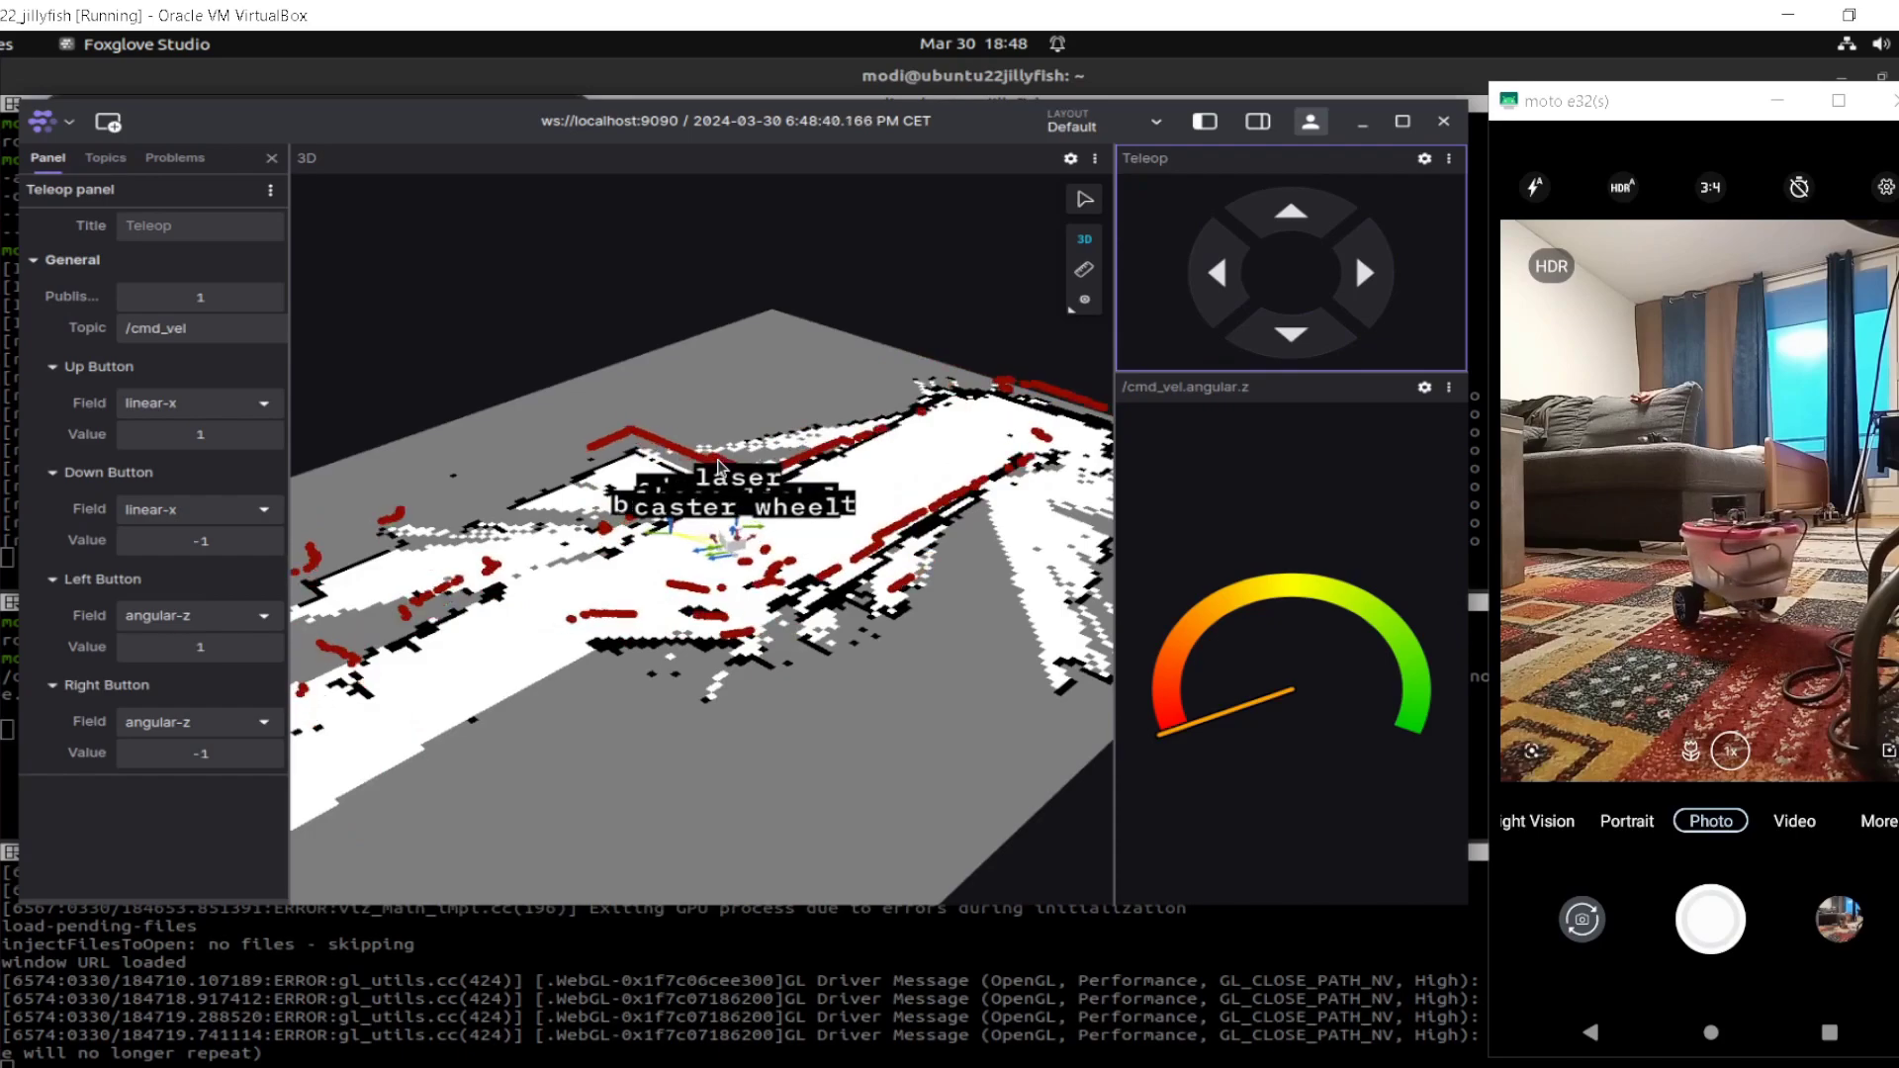
# Continue driving forward with right turns, glancing at the keyboard teleop terminal in between.
pyautogui.hotkey('alt', 'Tab')
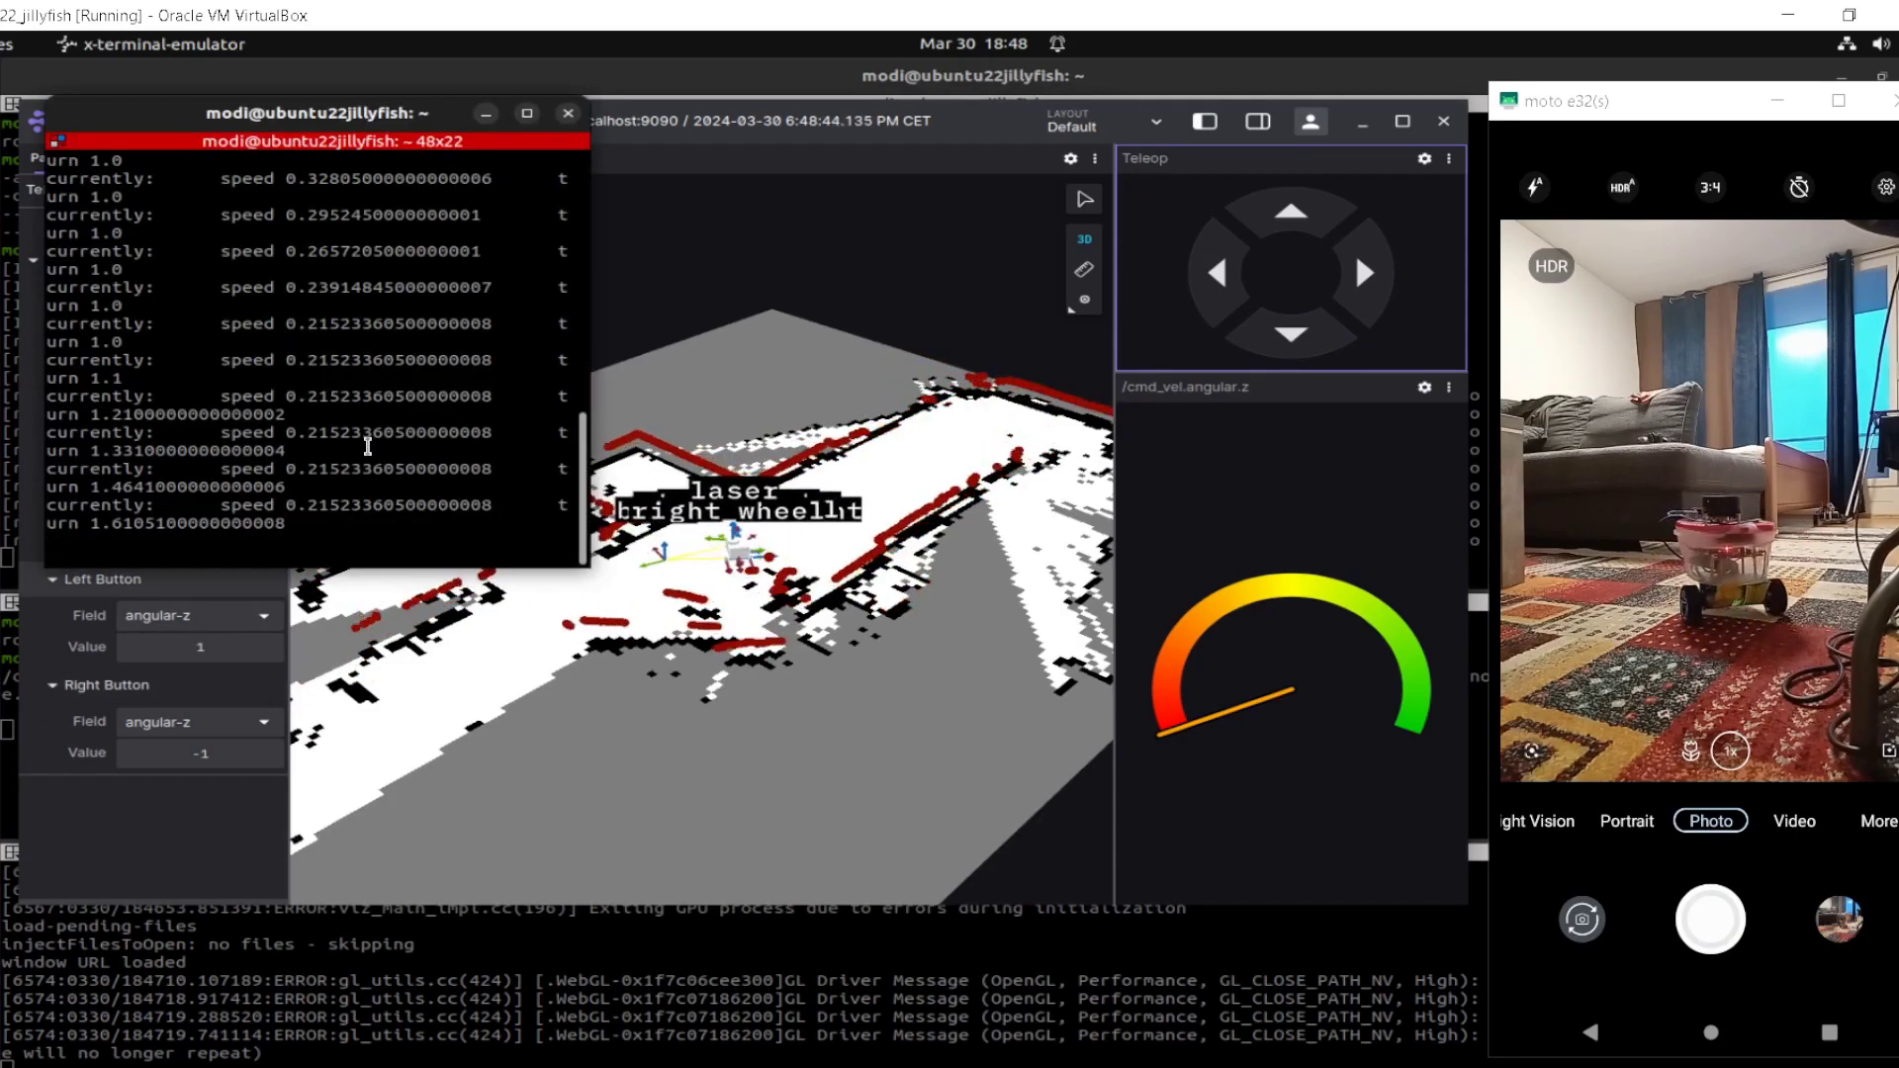
pyautogui.click(1302, 189)
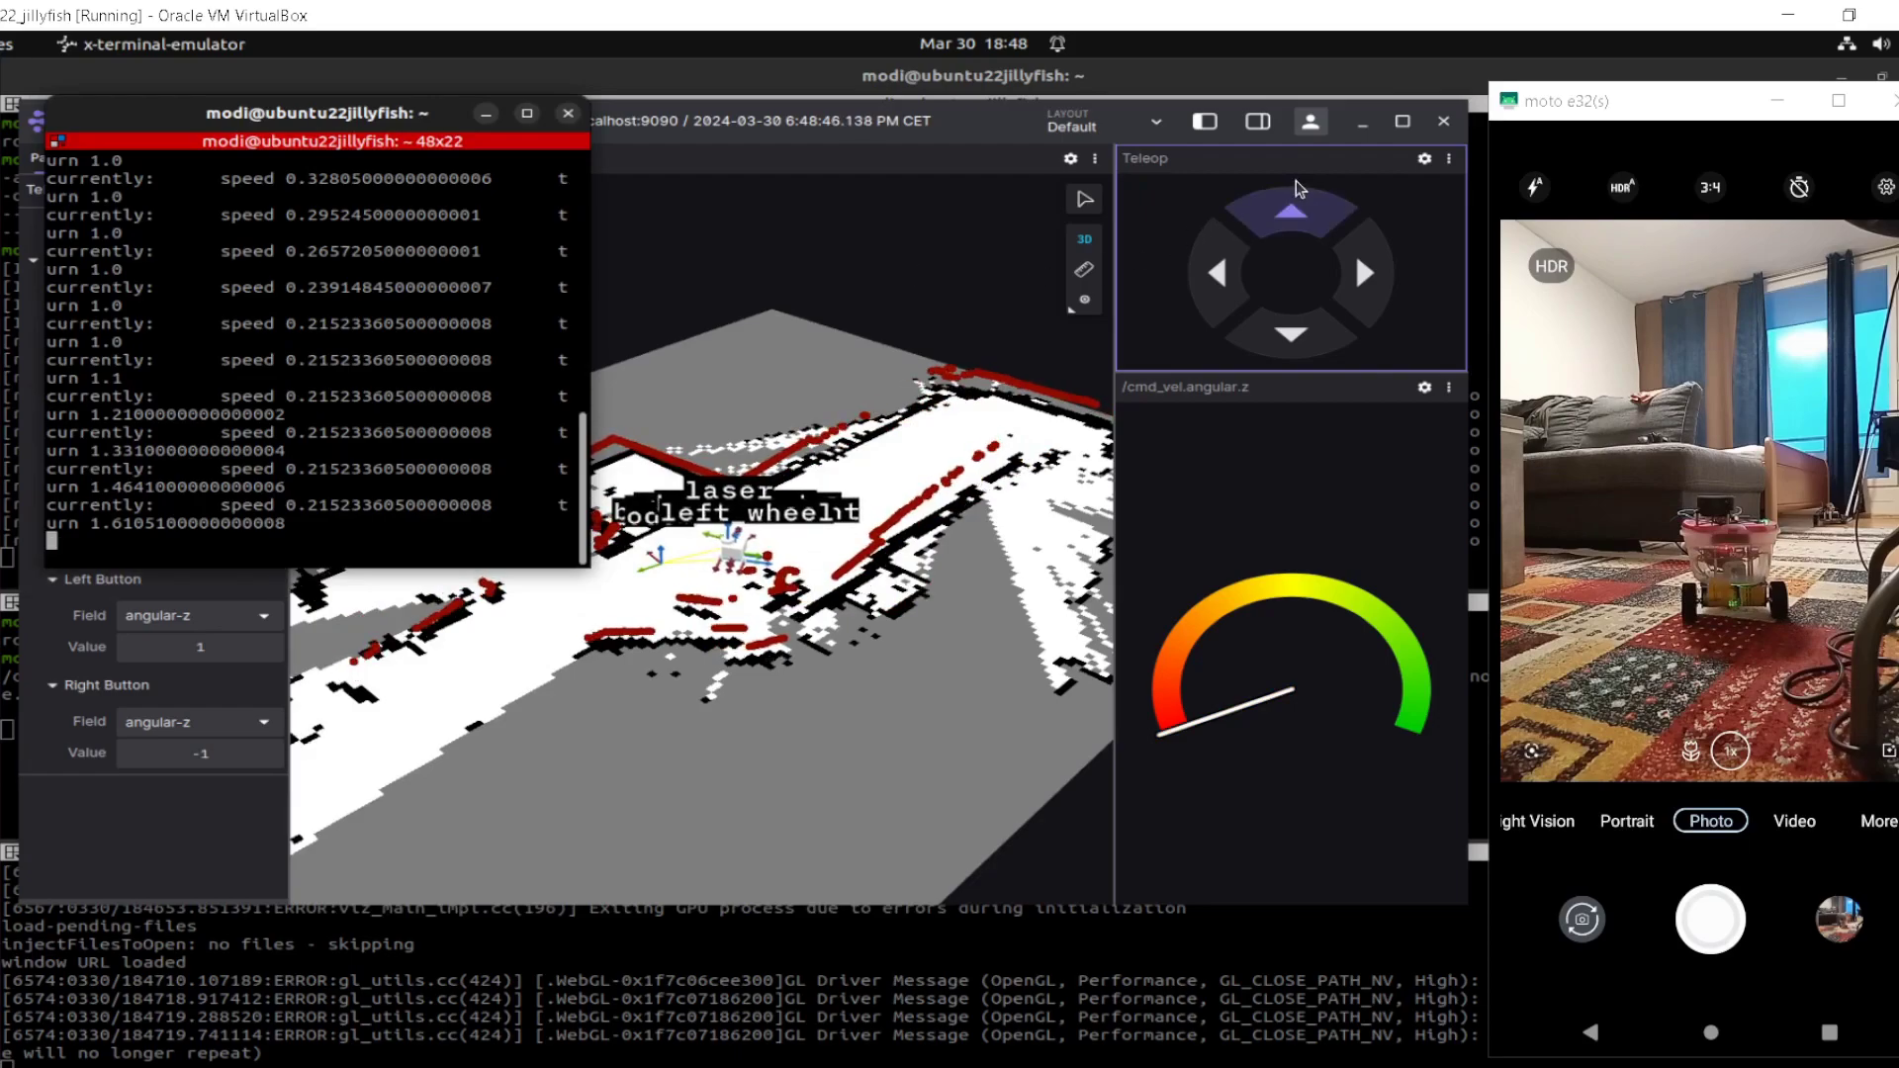
pyautogui.click(1364, 277)
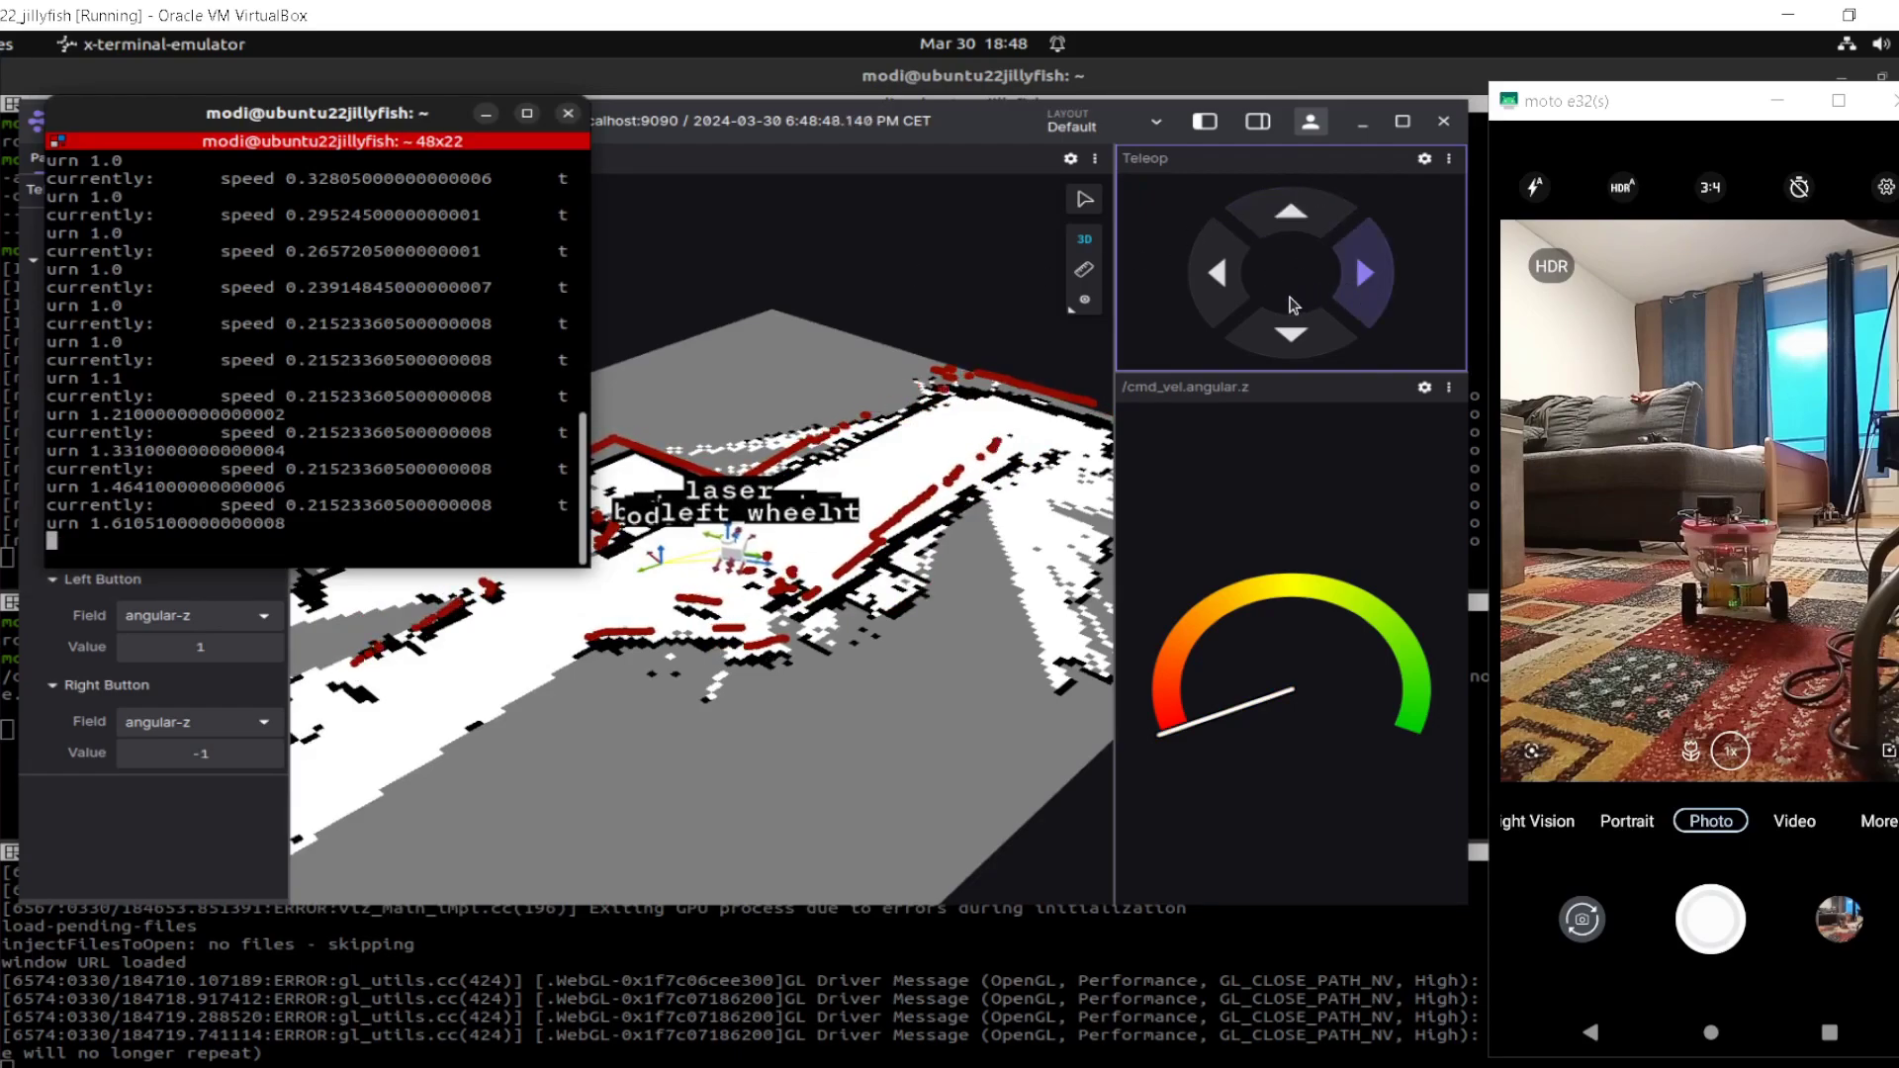
pyautogui.hotkey('alt', 'Tab')
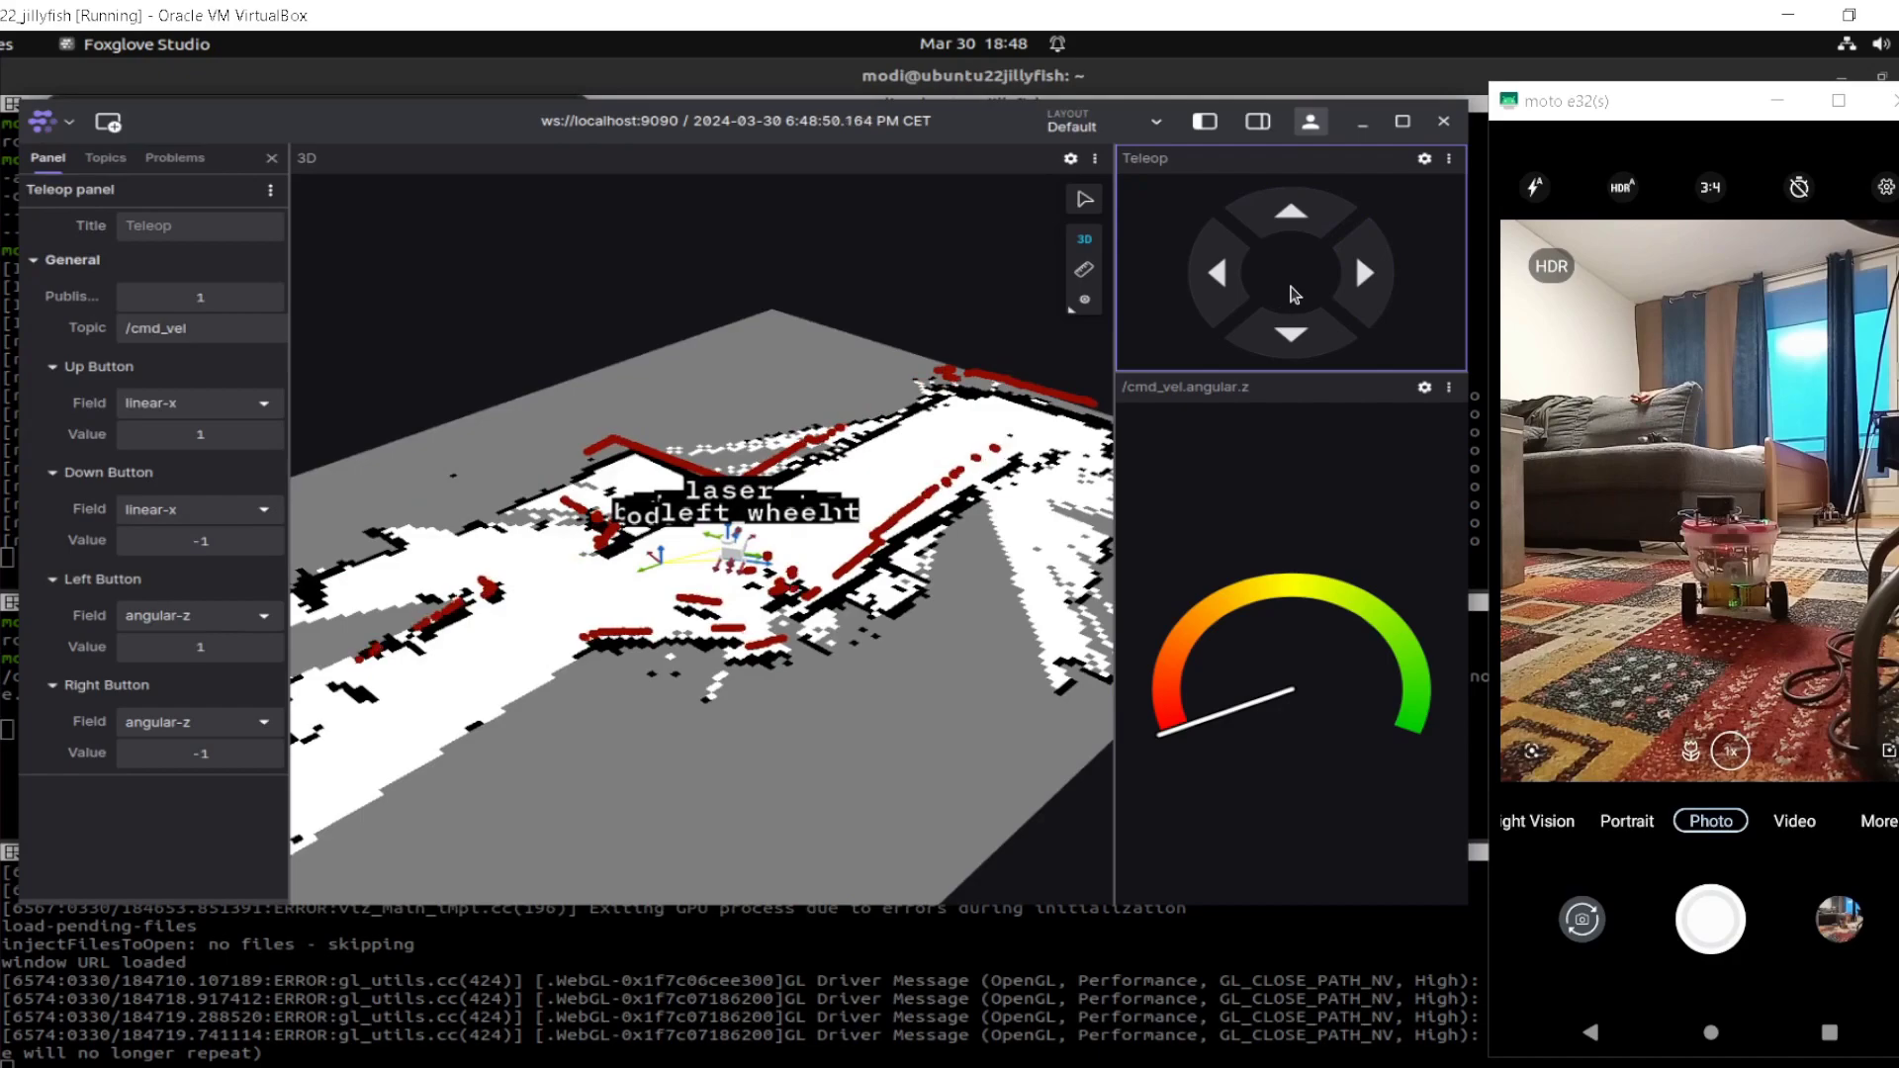
pyautogui.click(1364, 271)
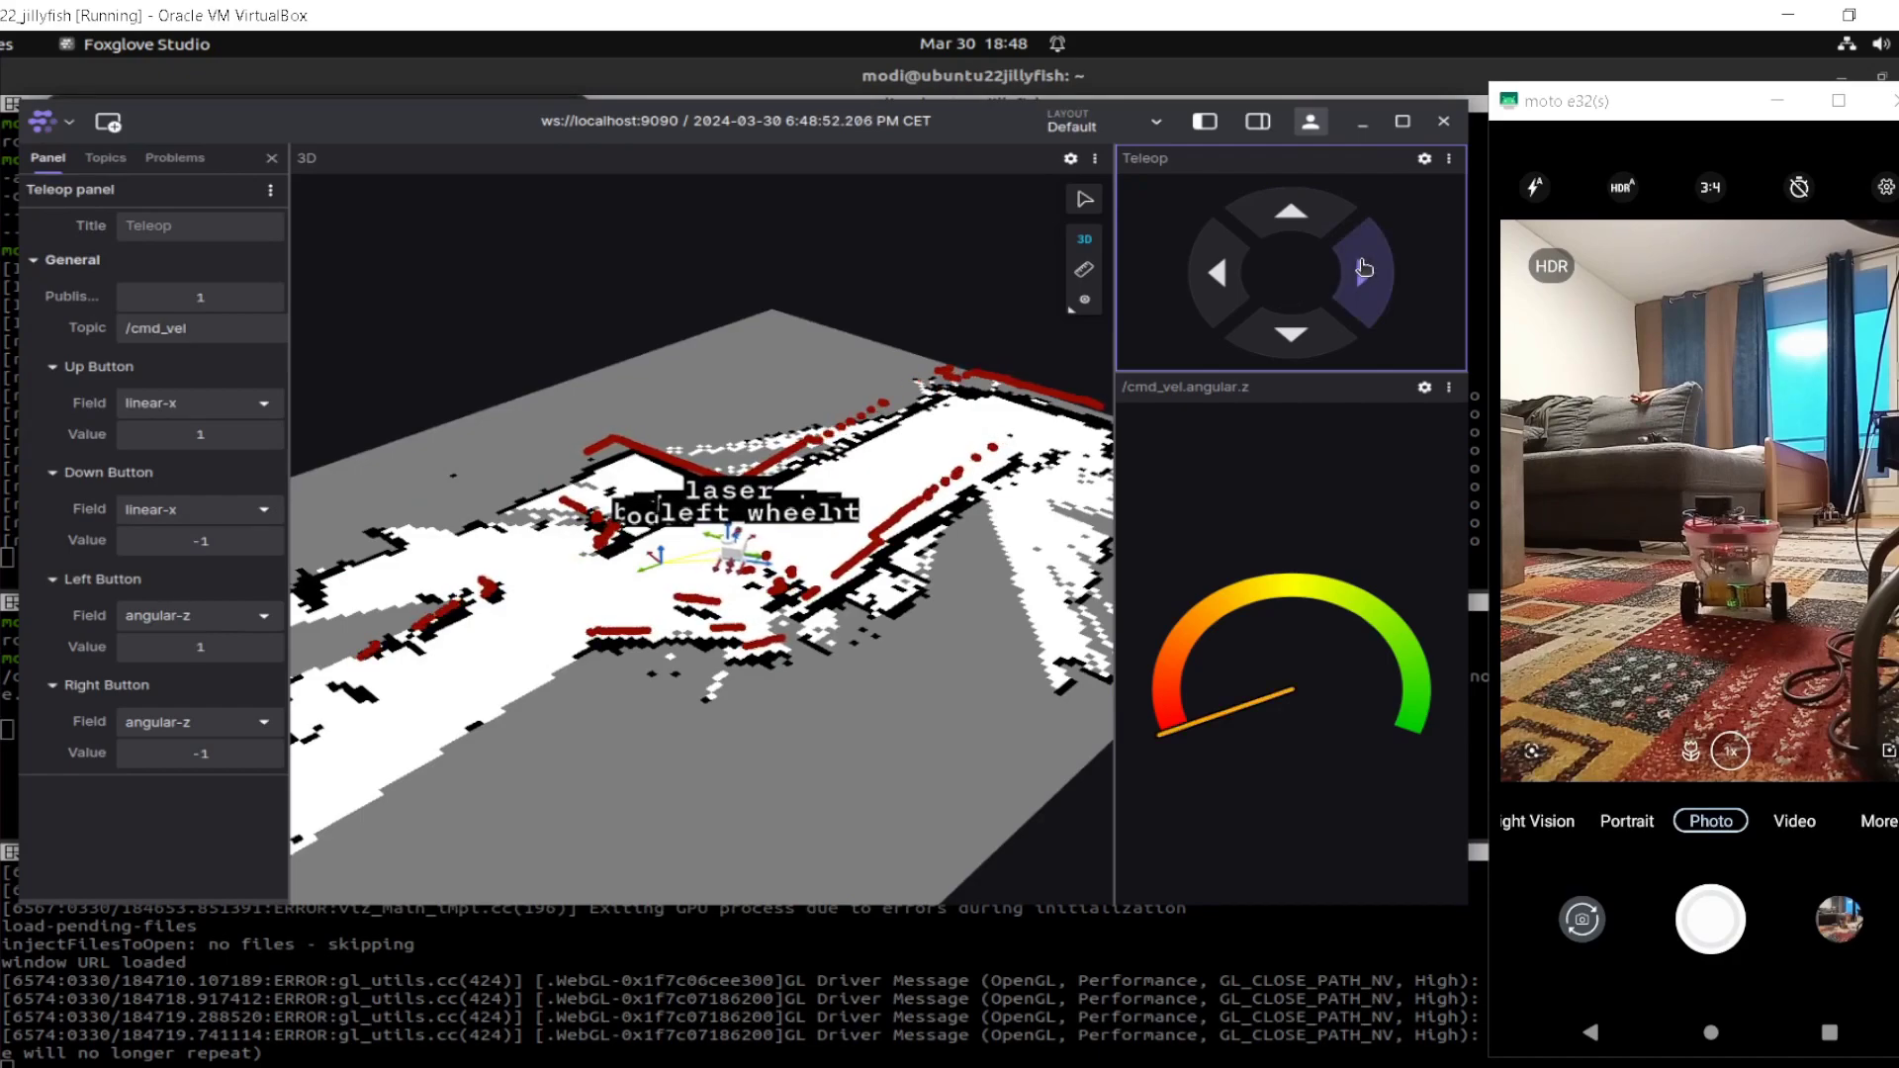
pyautogui.click(1323, 232)
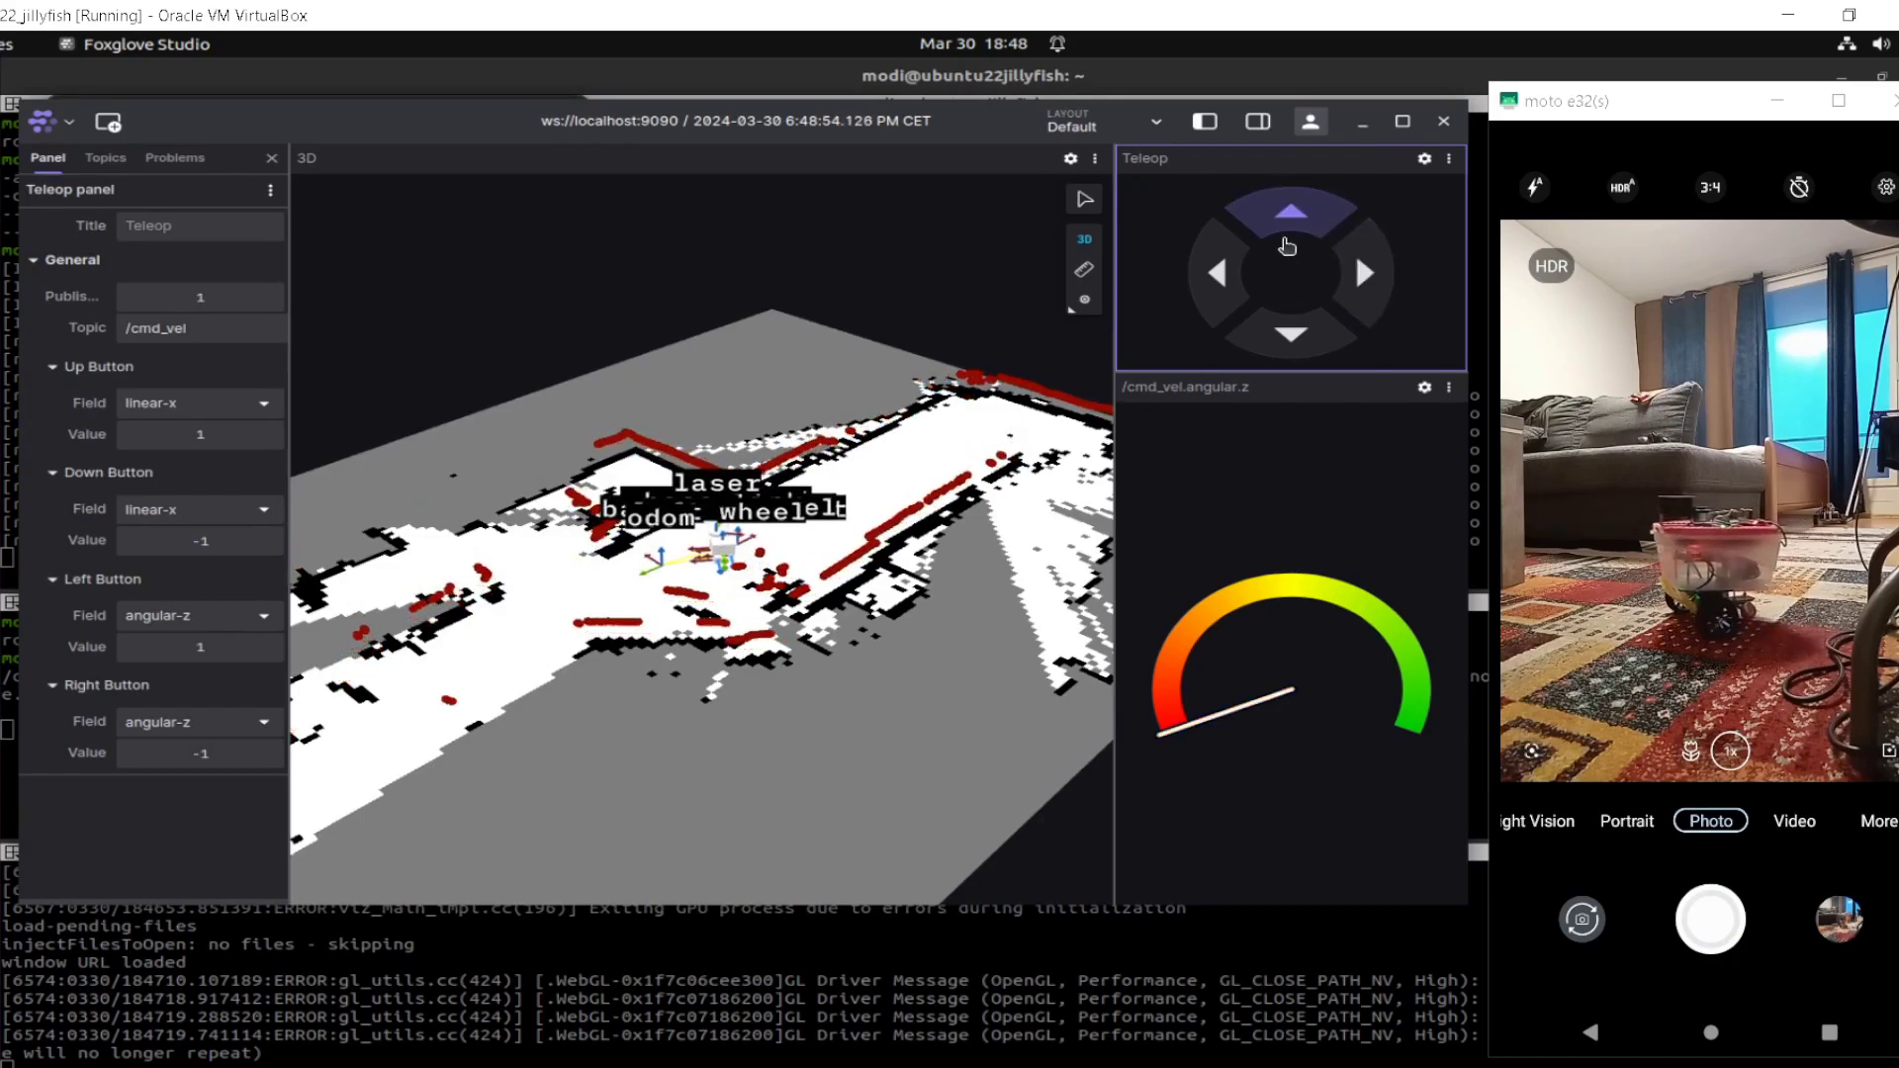